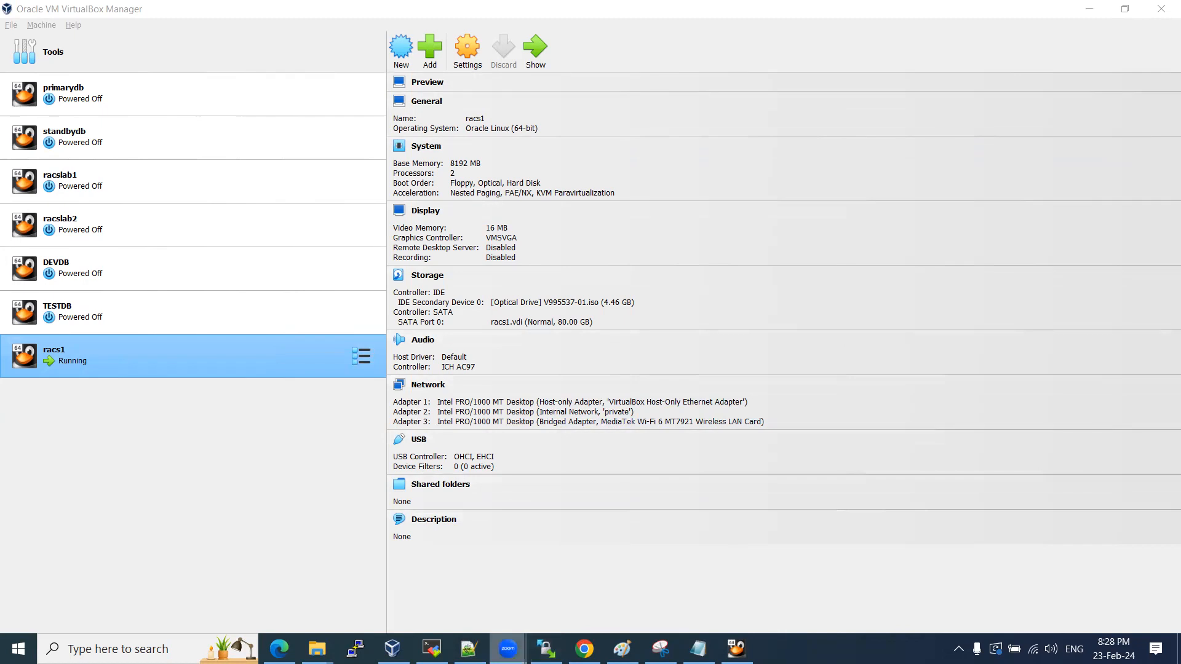
# Boot racs1 from the 'Install Oracle Linux 7.8' entry and reposition the VM window.
pyautogui.click(736, 650)
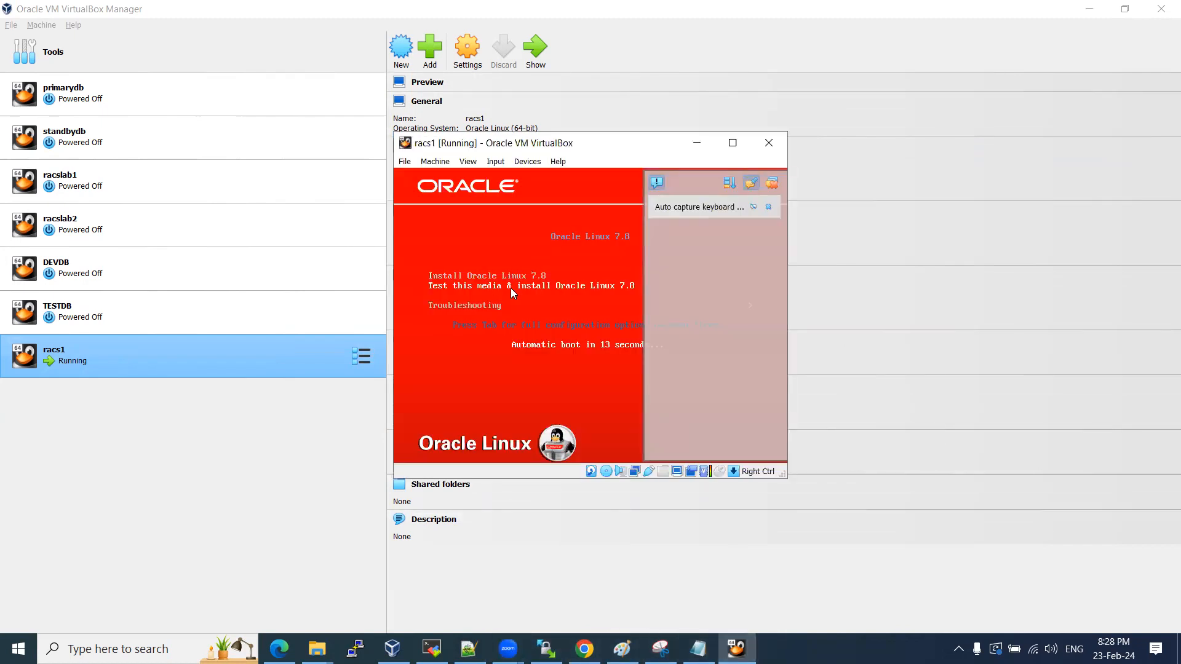
pyautogui.press('Up')
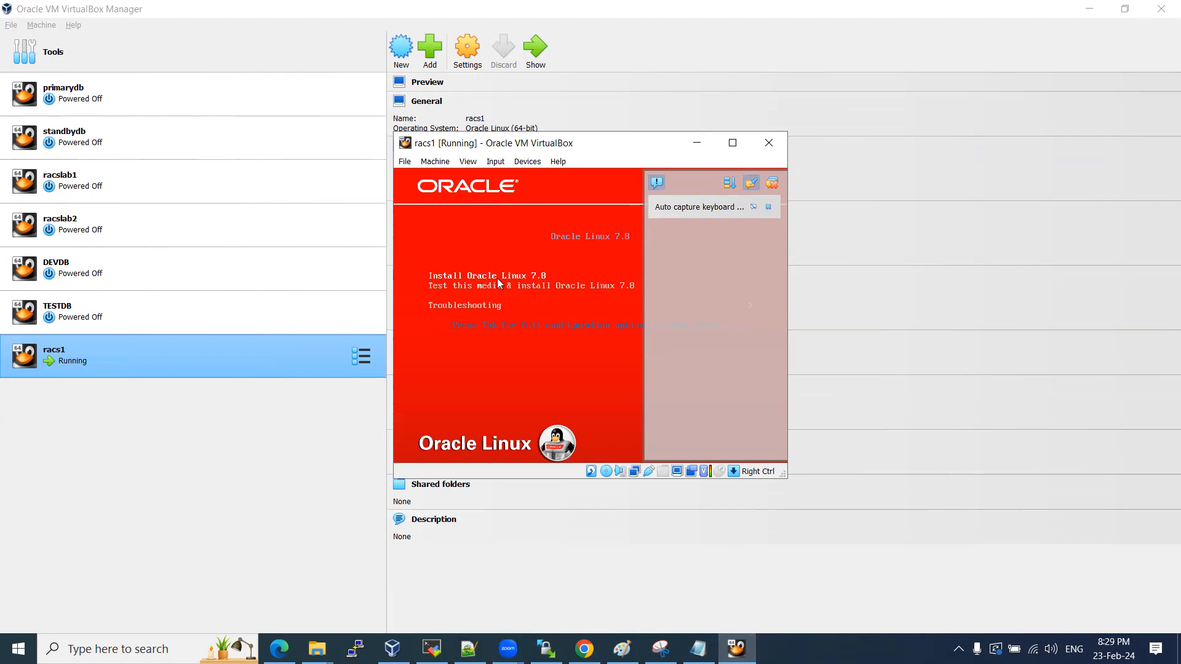
pyautogui.press('Return')
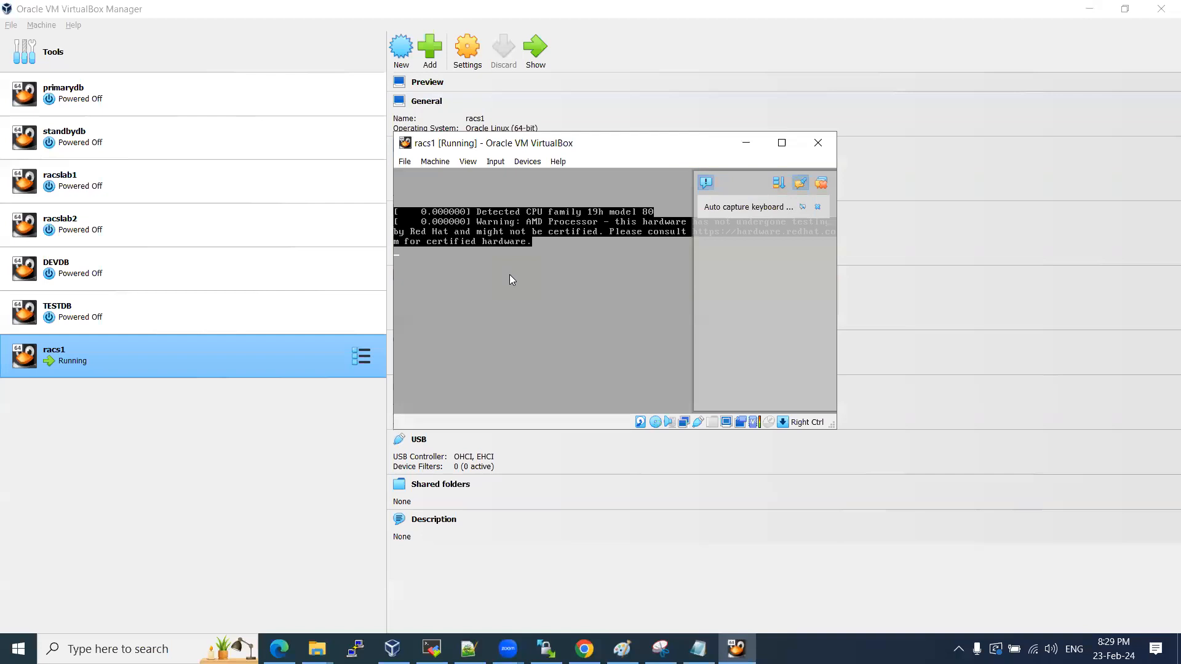
pyautogui.click(822, 184)
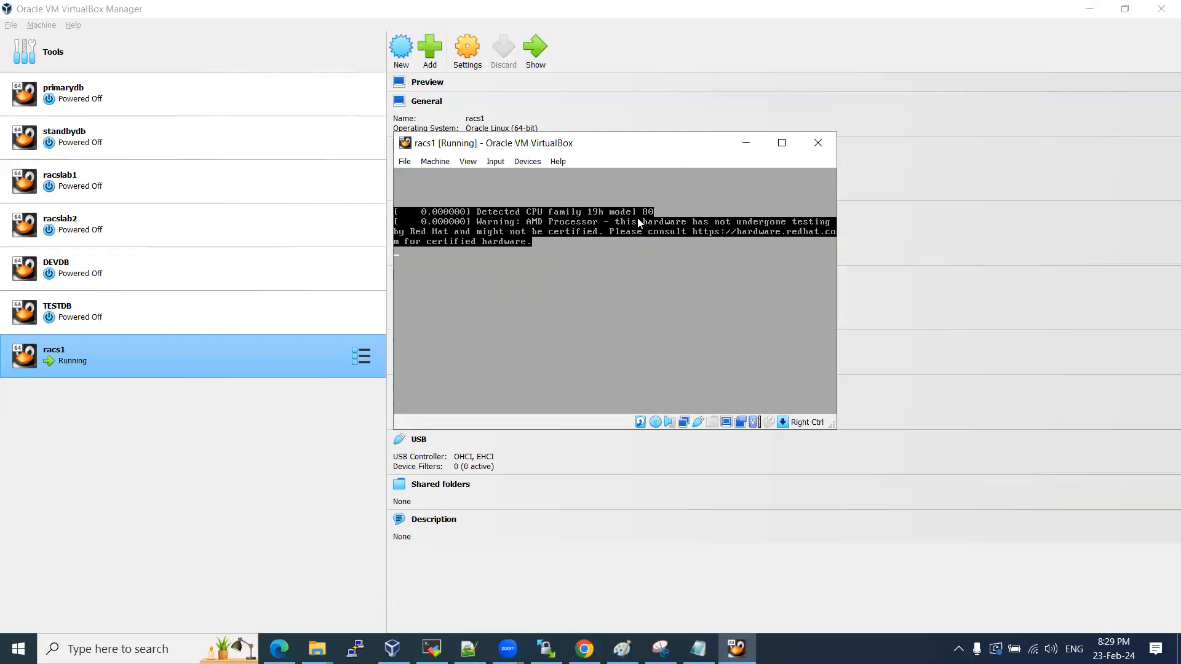
pyautogui.moveTo(609, 144); pyautogui.dragTo(675, 168)
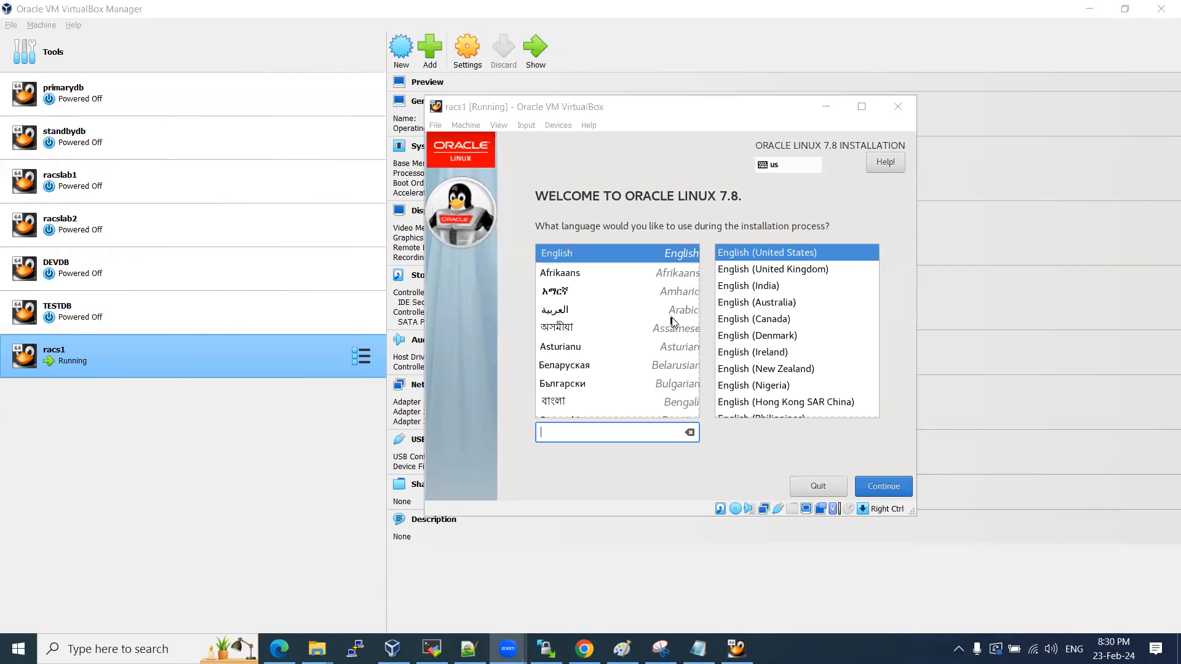
# Keep English (United States) as the install language and continue to the Installation Summary.
pyautogui.click(762, 406)
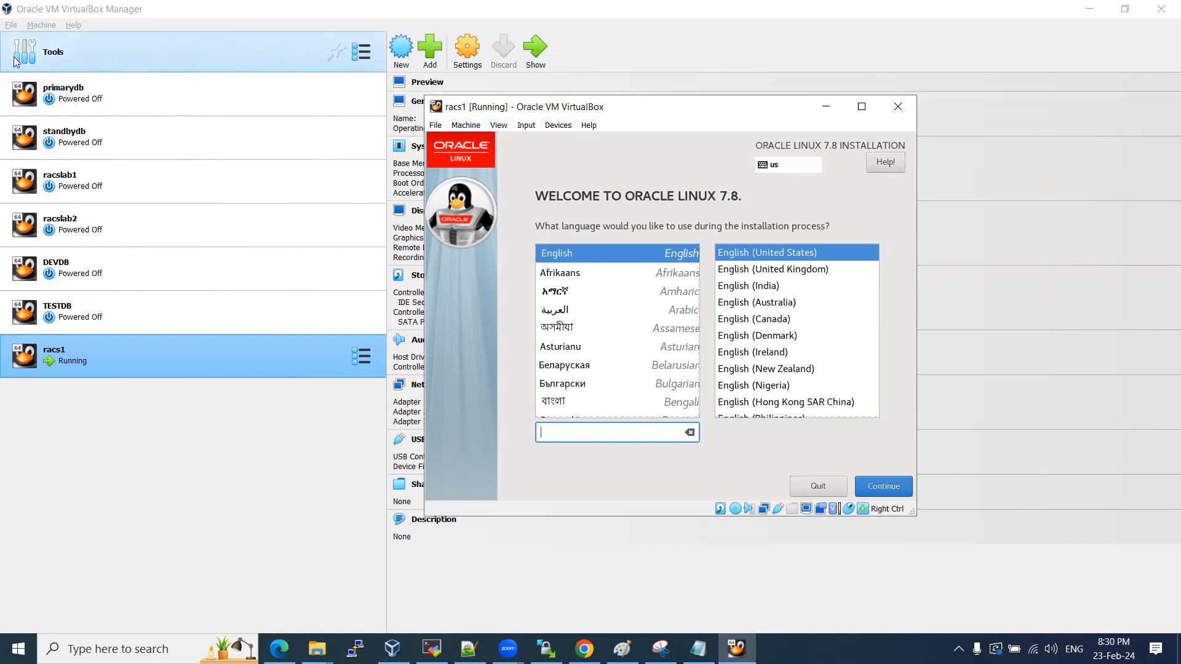
pyautogui.click(27, 5)
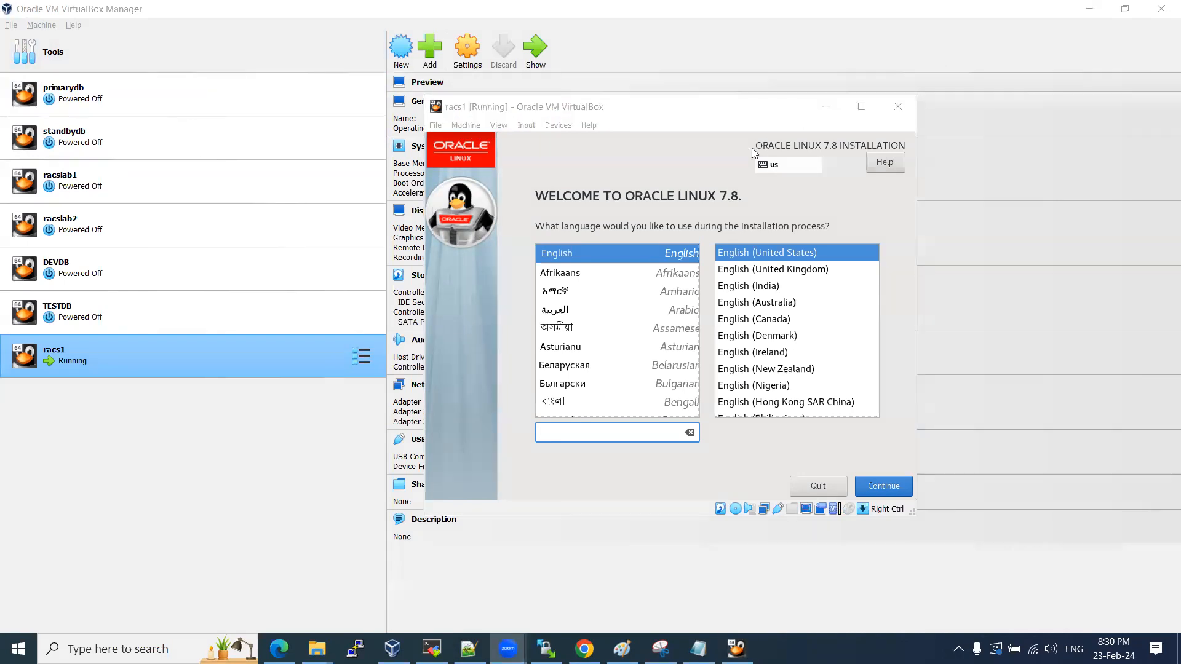
pyautogui.click(825, 442)
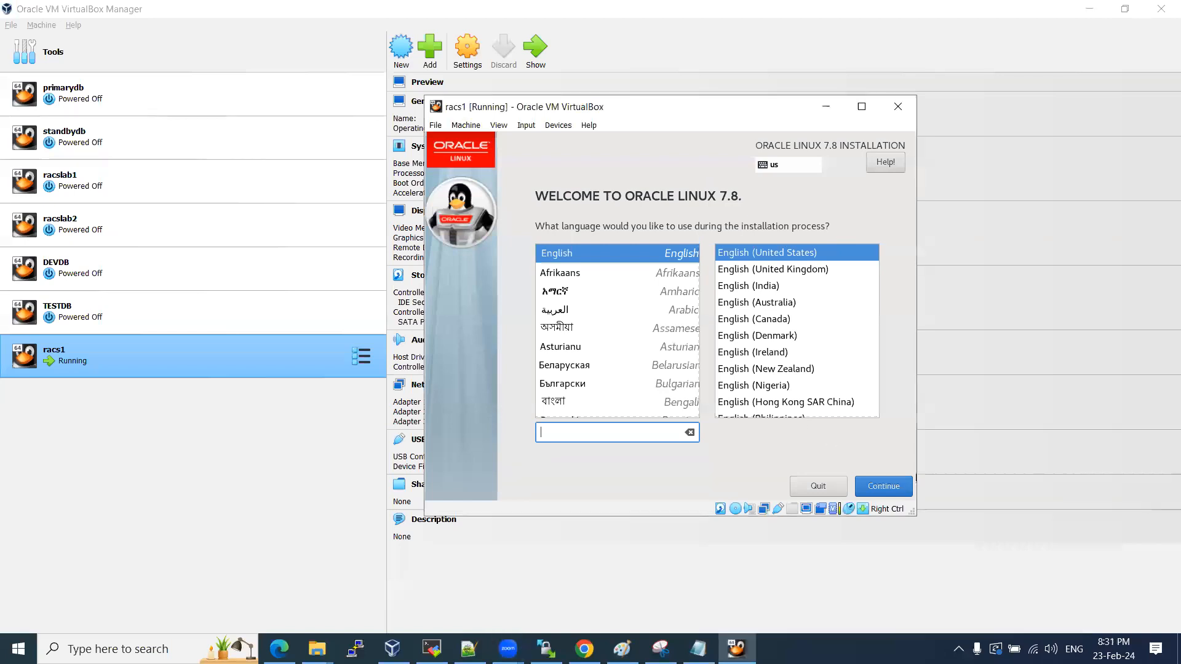
pyautogui.click(876, 488)
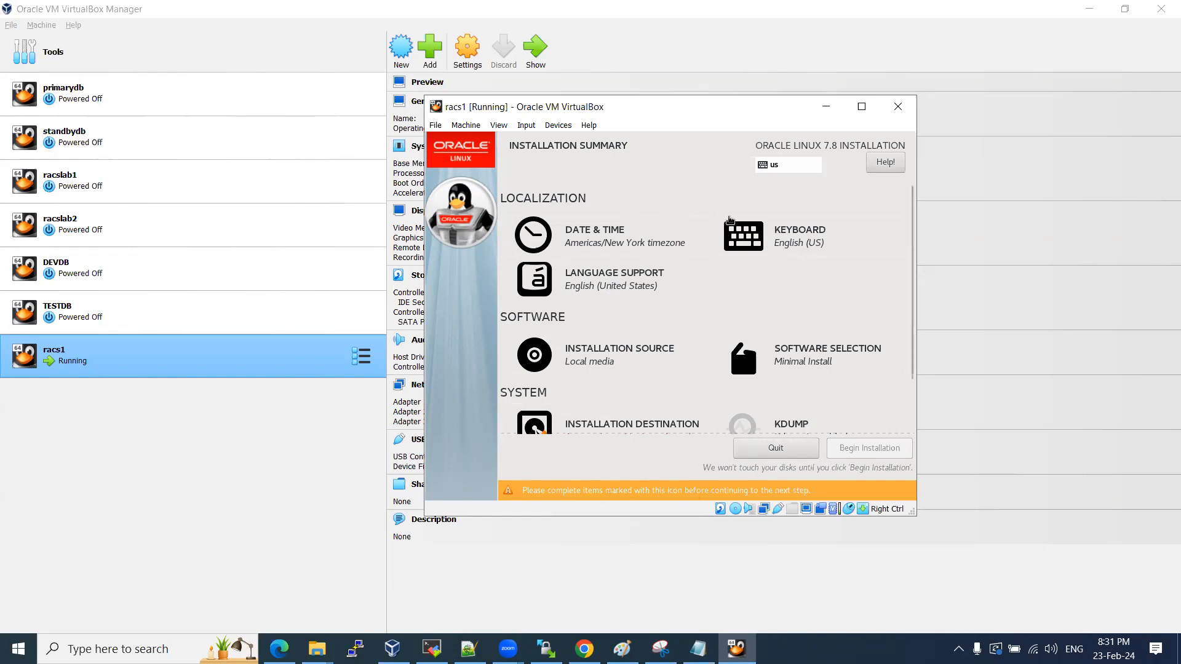
# Pick India on the Date & Time map to set the Asia/Kolkata time zone.
pyautogui.scroll(-1, 728, 235)
pyautogui.scroll(-1, 698, 275)
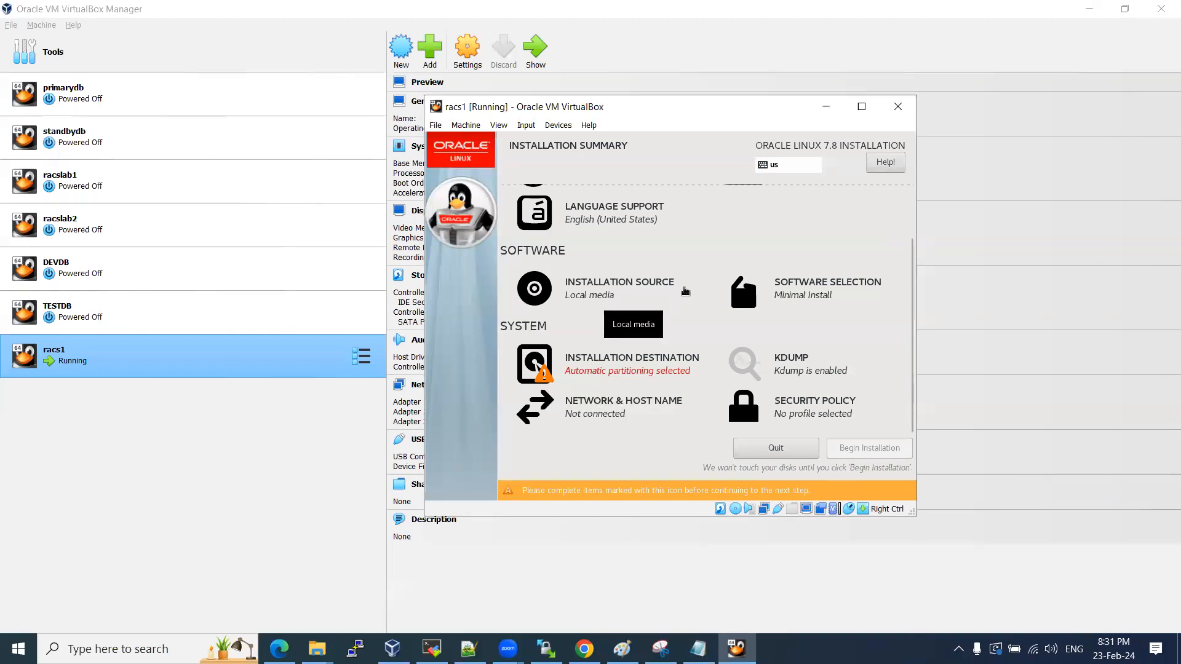
pyautogui.scroll(1, 683, 289)
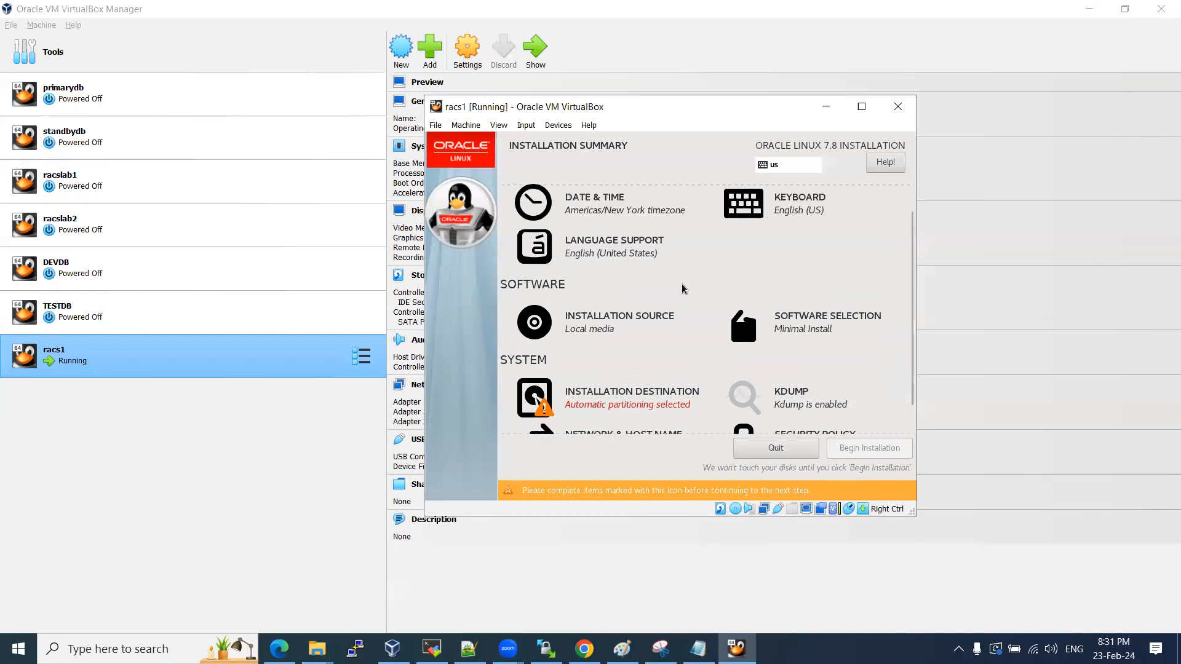
pyautogui.click(596, 211)
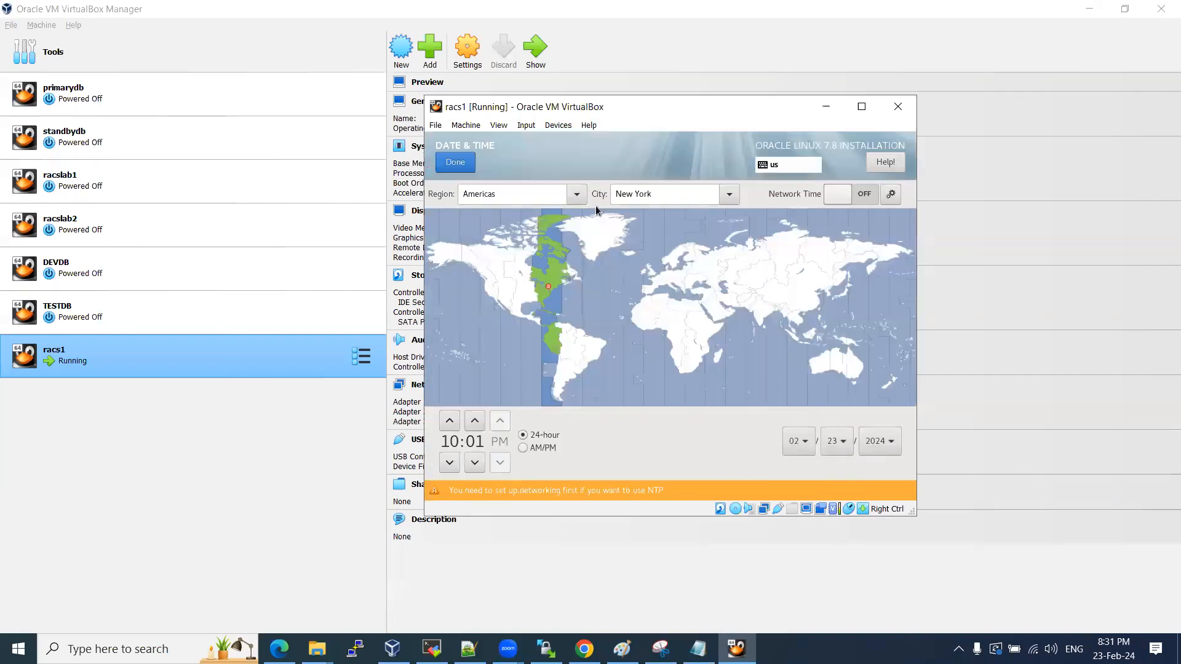
pyautogui.click(758, 314)
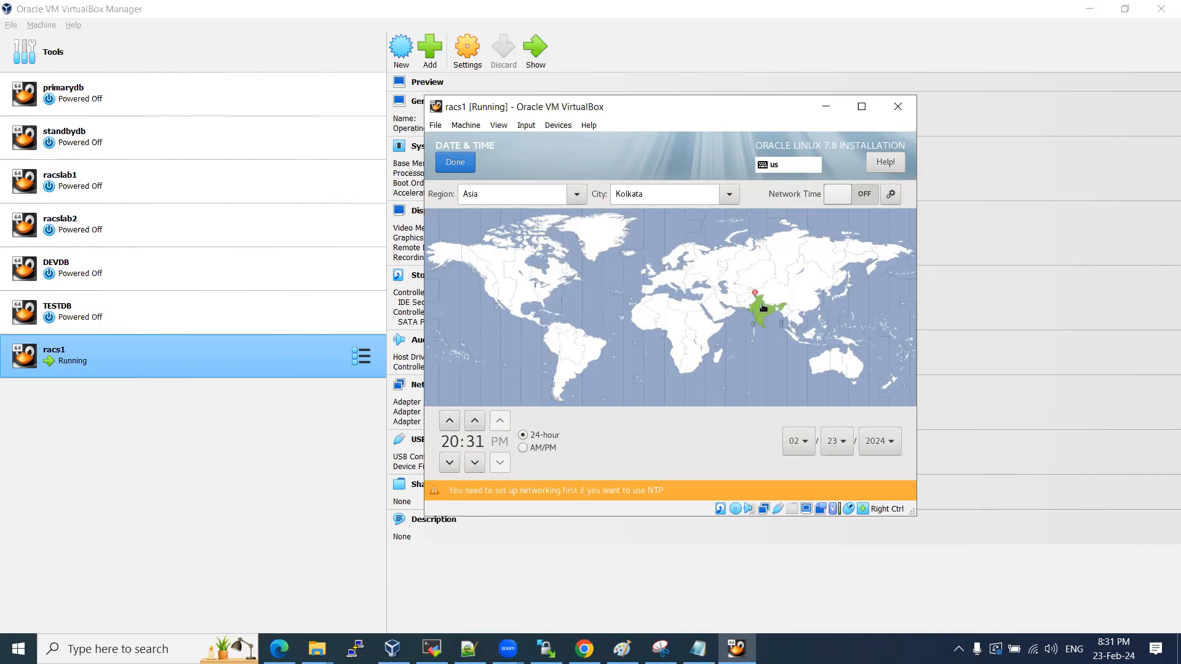
pyautogui.click(455, 163)
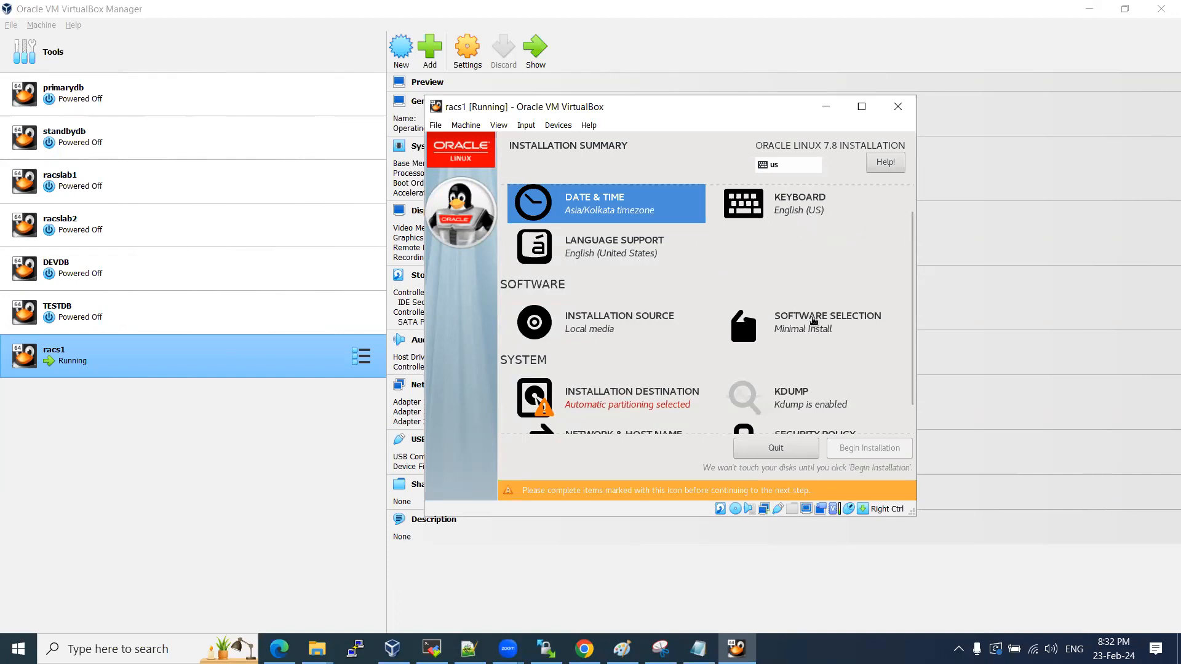
# Choose Server with GUI as the base environment and add the Backup Server add-on.
pyautogui.click(811, 320)
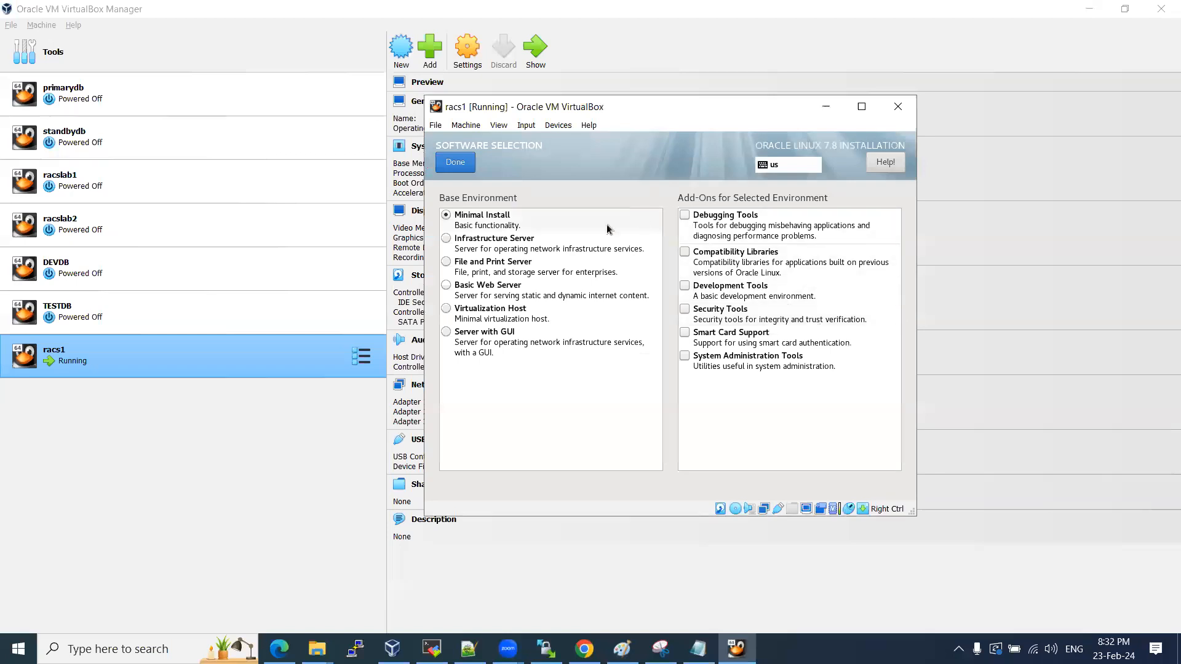
pyautogui.click(477, 338)
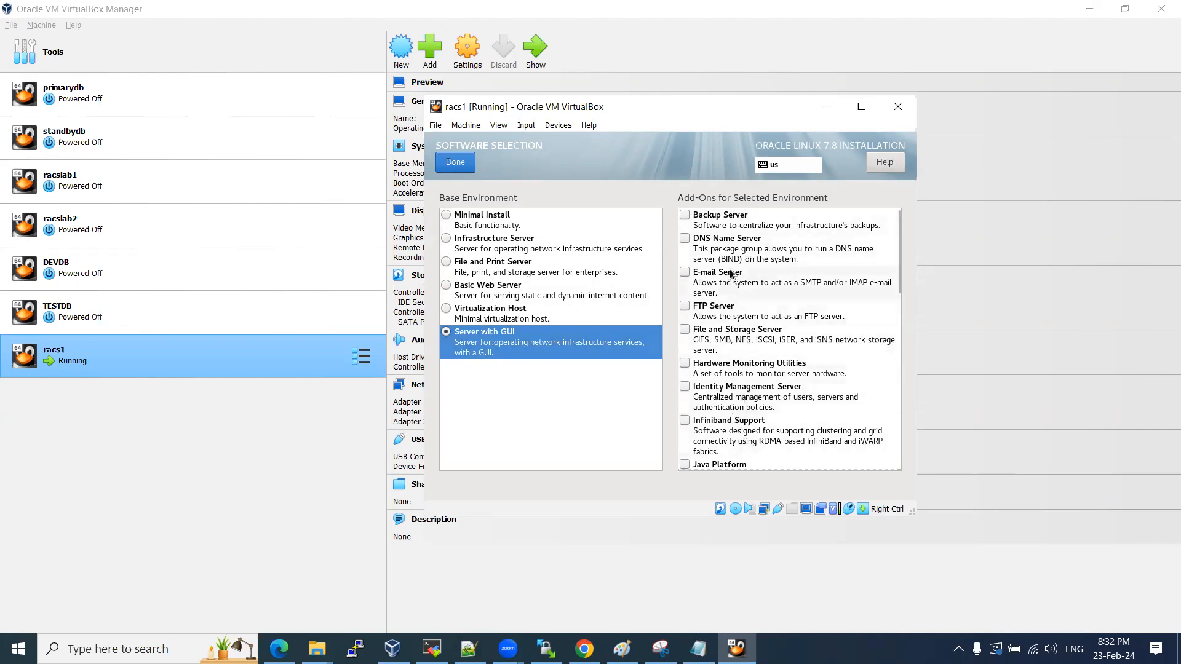
pyautogui.click(689, 219)
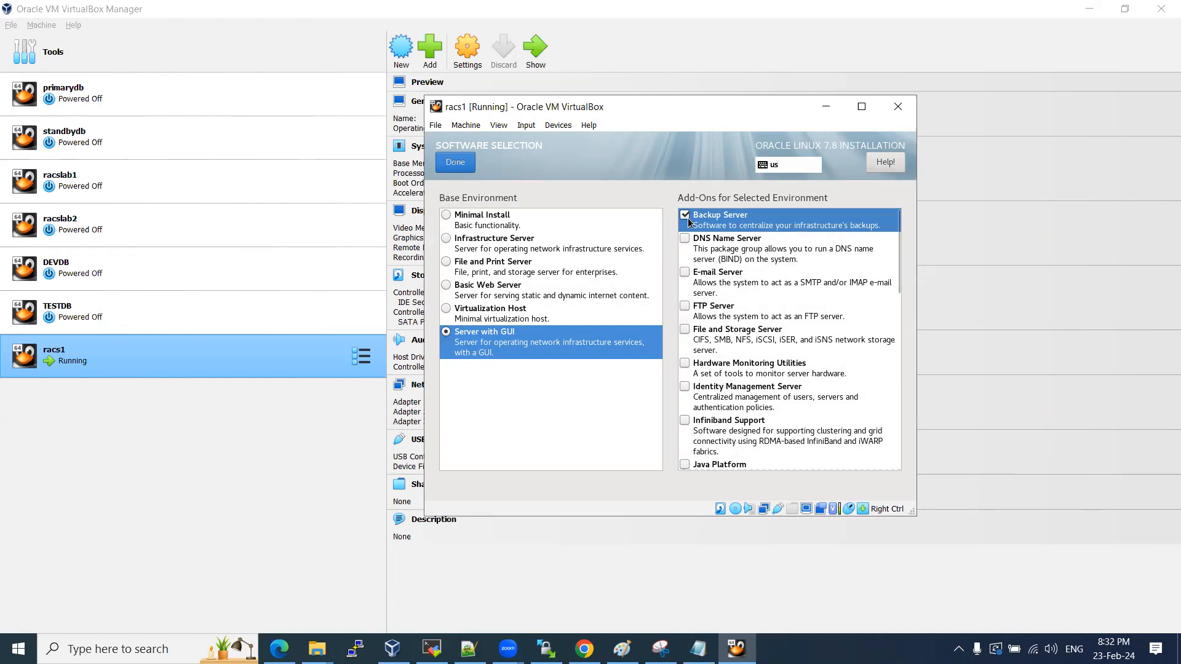
# Check the add-ons from DNS Name Server down through PostgreSQL and Print Server.
pyautogui.press('Down')
pyautogui.press('space')
pyautogui.press('Down')
pyautogui.press('space')
pyautogui.press('Down')
pyautogui.press('space')
pyautogui.press('Down')
pyautogui.press('space')
pyautogui.press('Down')
pyautogui.press('space')
pyautogui.press('Down')
pyautogui.press('space')
pyautogui.press('Down')
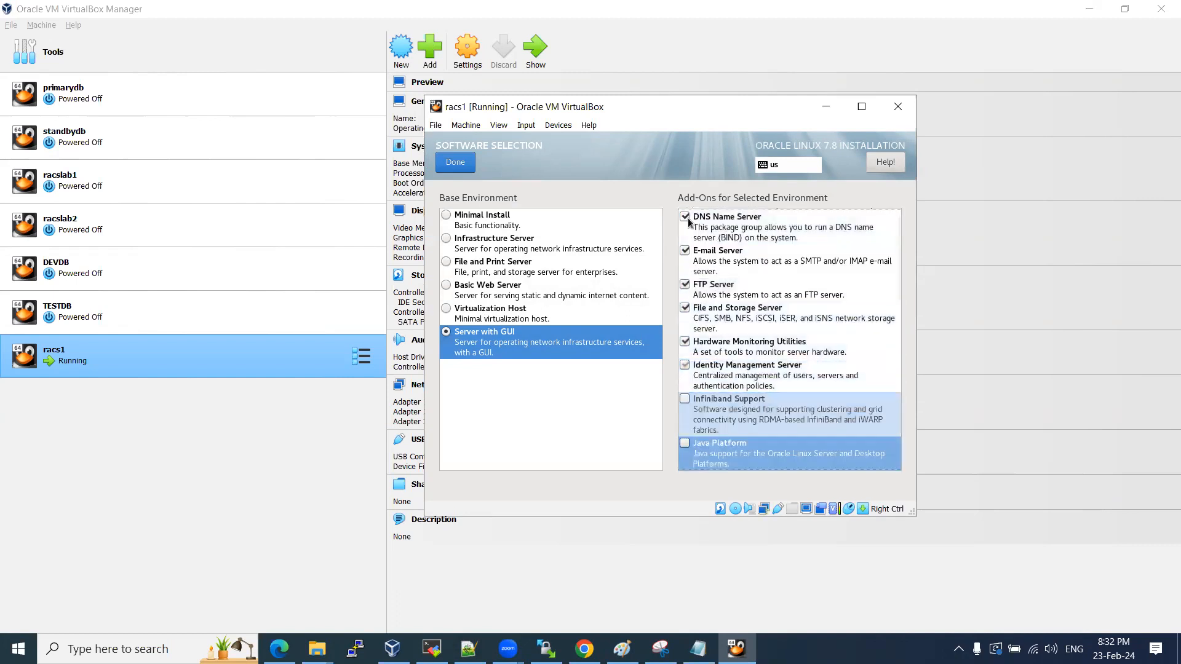
pyautogui.press('space')
pyautogui.press('Down')
pyautogui.press('space')
pyautogui.press('Down')
pyautogui.press('space')
pyautogui.press('Down')
pyautogui.press('Down')
pyautogui.press('Up')
pyautogui.press('Down')
pyautogui.press('Up')
pyautogui.press('space')
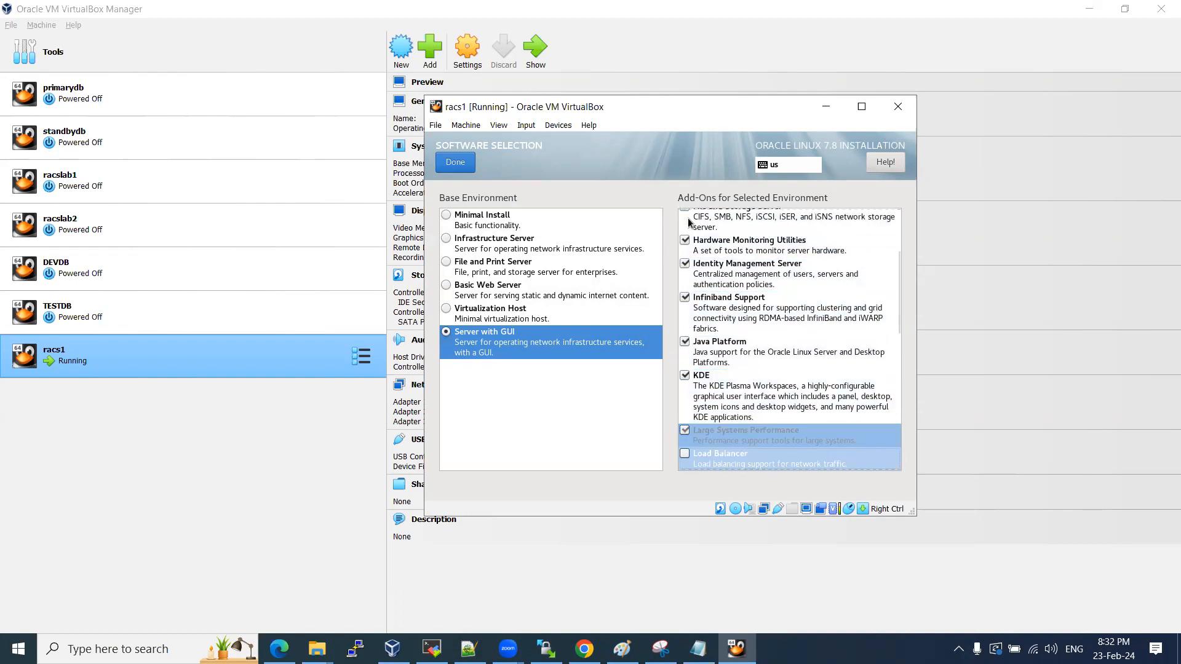
pyautogui.press('Down')
pyautogui.press('space')
pyautogui.press('Down')
pyautogui.press('space')
pyautogui.press('Down')
pyautogui.press('space')
pyautogui.press('Down')
pyautogui.press('space')
pyautogui.press('space')
pyautogui.press('Down')
pyautogui.press('space')
pyautogui.press('Down')
pyautogui.press('space')
pyautogui.press('Down')
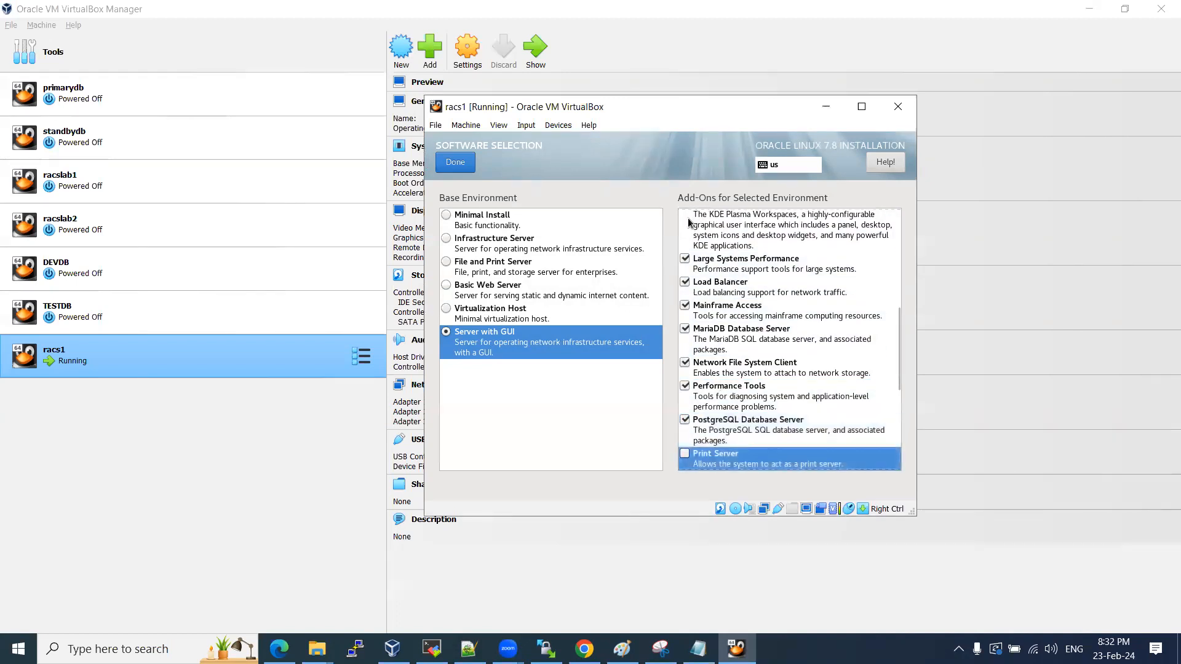
# Check the Virtualization, Compatibility Libraries, Development and Security Tools add-ons and confirm.
pyautogui.press('Down')
pyautogui.press('space')
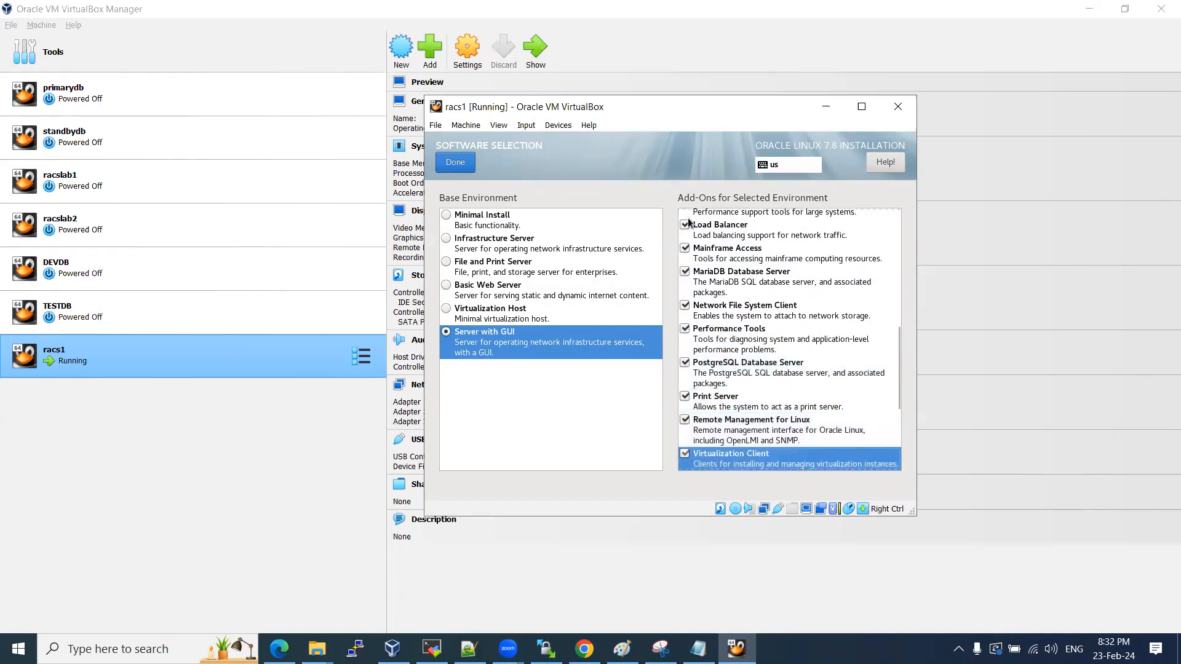
pyautogui.press('Down')
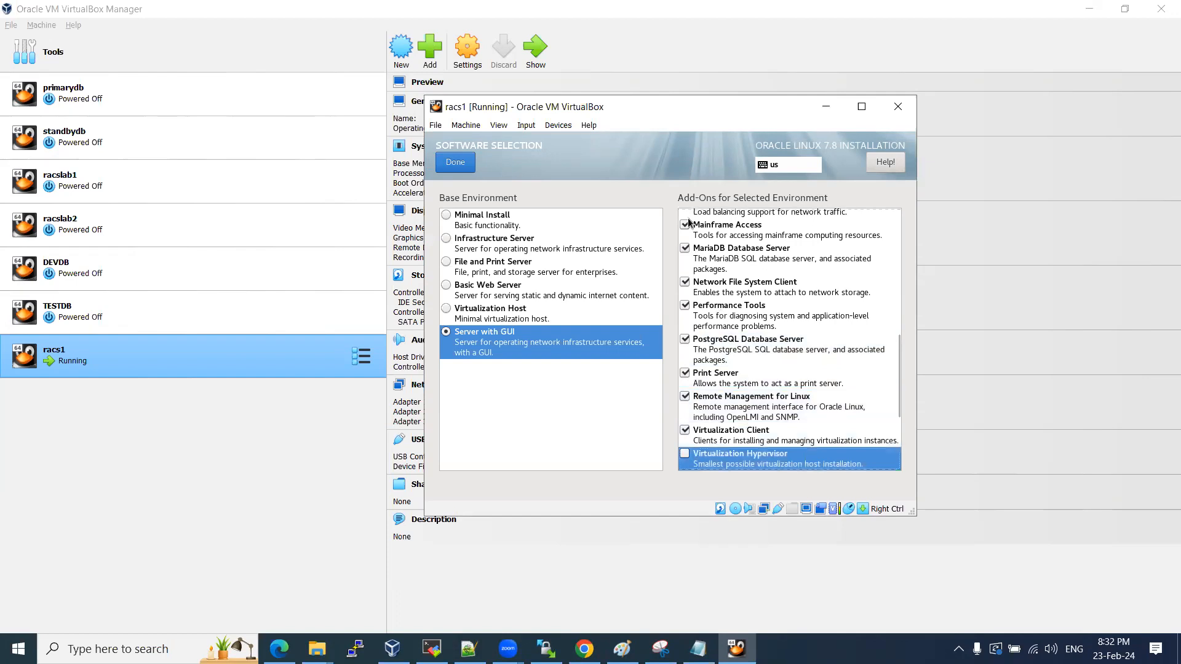
pyautogui.press('space')
pyautogui.press('Down')
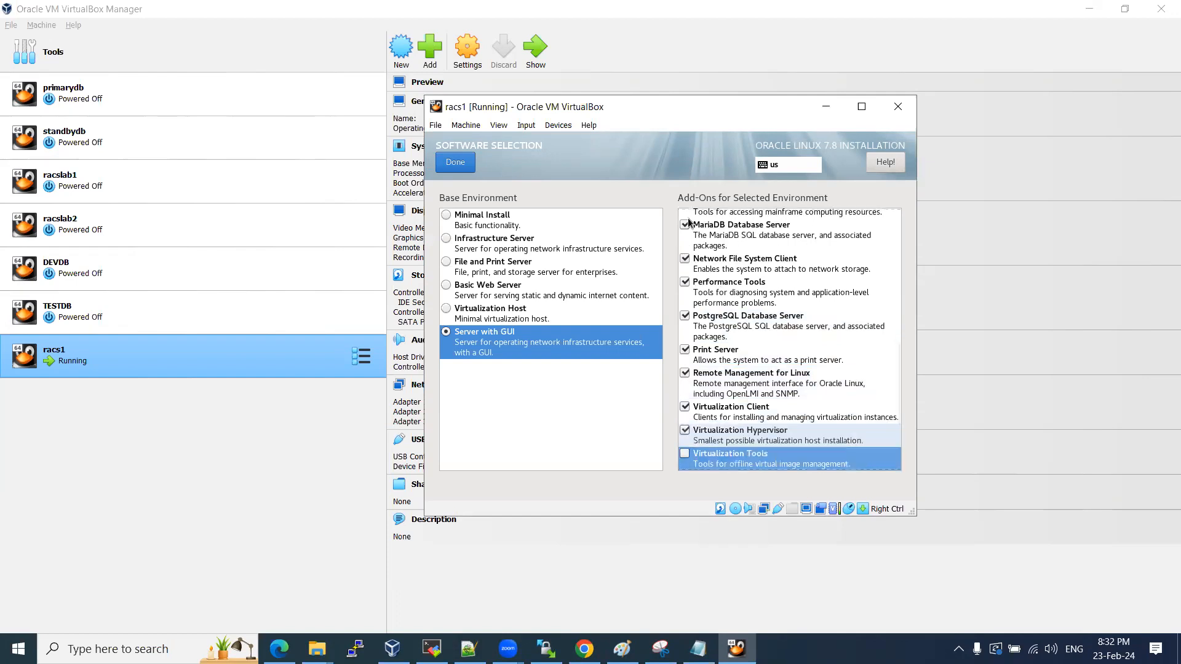
pyautogui.press('Down')
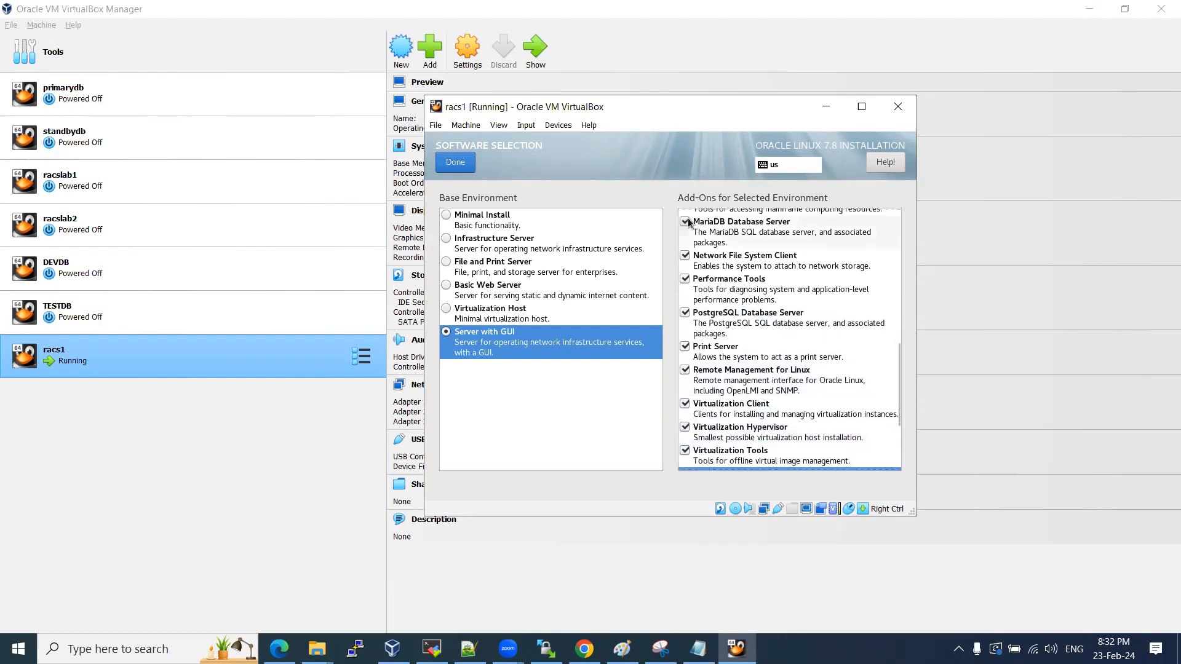
pyautogui.press('Down')
pyautogui.press('Down')
pyautogui.press('Down')
pyautogui.press('Down')
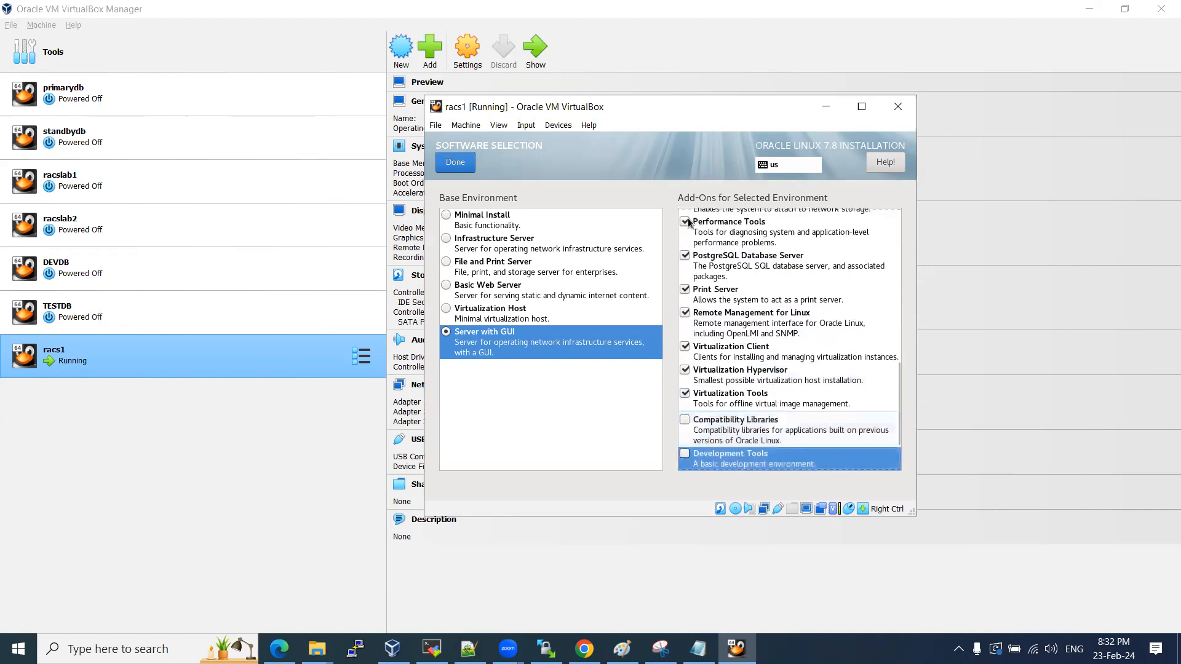
pyautogui.press('Up')
pyautogui.press('Up')
pyautogui.press('Up')
pyautogui.press('space')
pyautogui.press('Down')
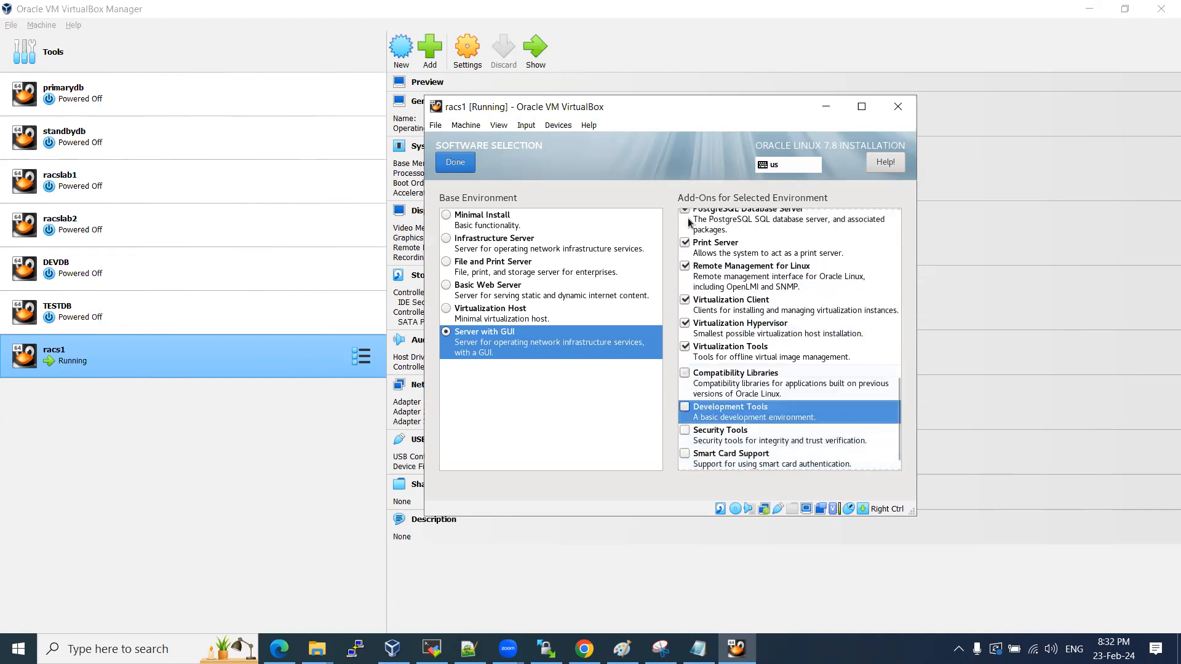
pyautogui.press('space')
pyautogui.press('Down')
pyautogui.press('Down')
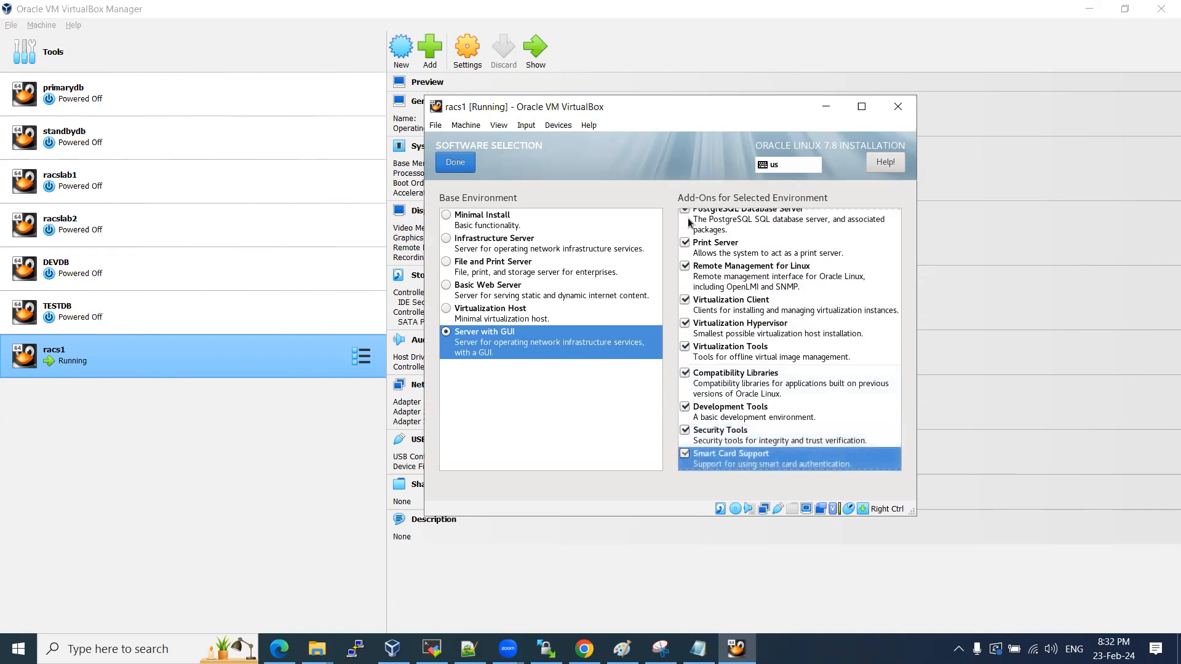
pyautogui.press('Down')
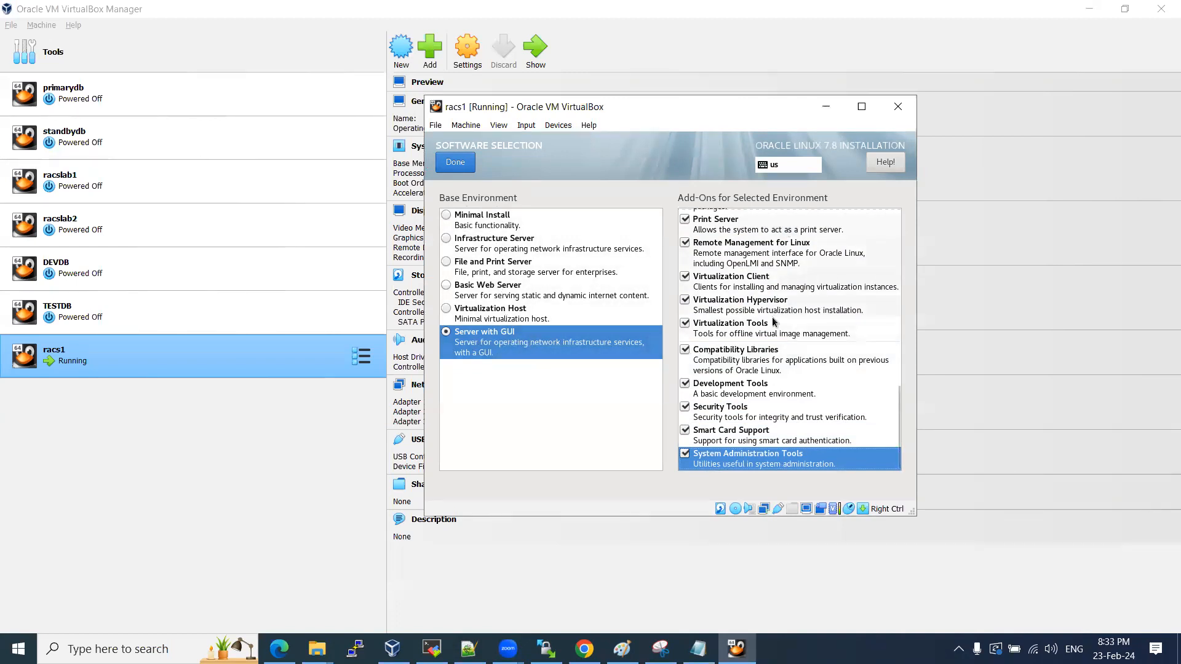
pyautogui.click(440, 164)
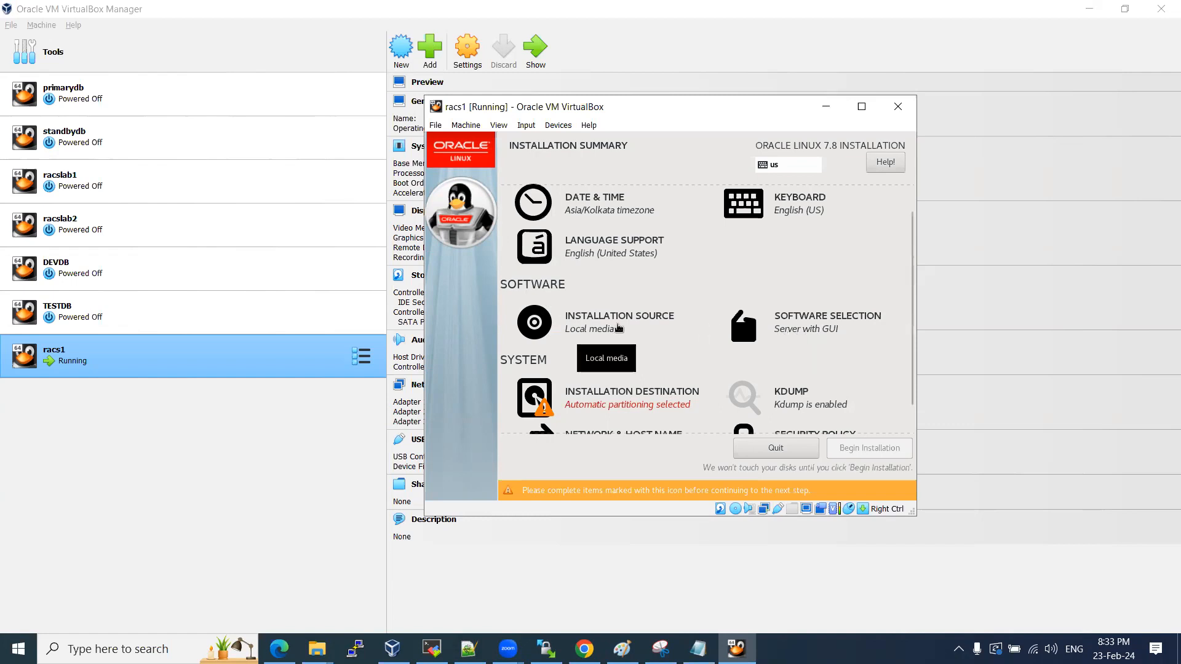
# Confirm Local media as the installation source and scroll to the System items.
pyautogui.click(626, 322)
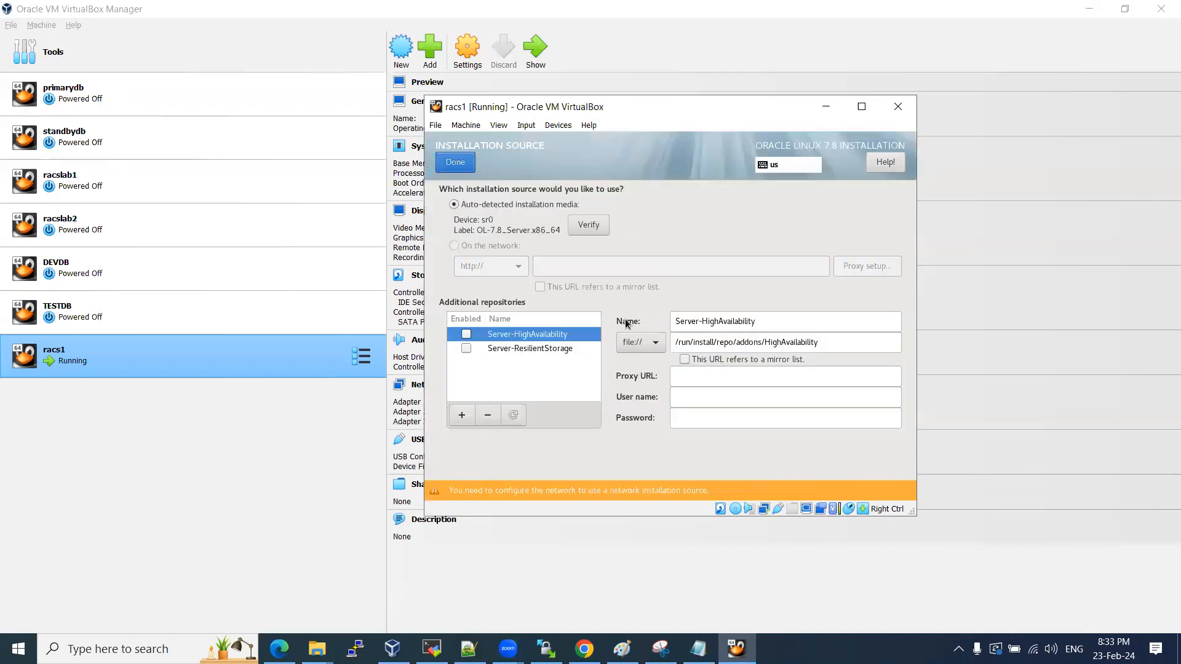
pyautogui.click(467, 168)
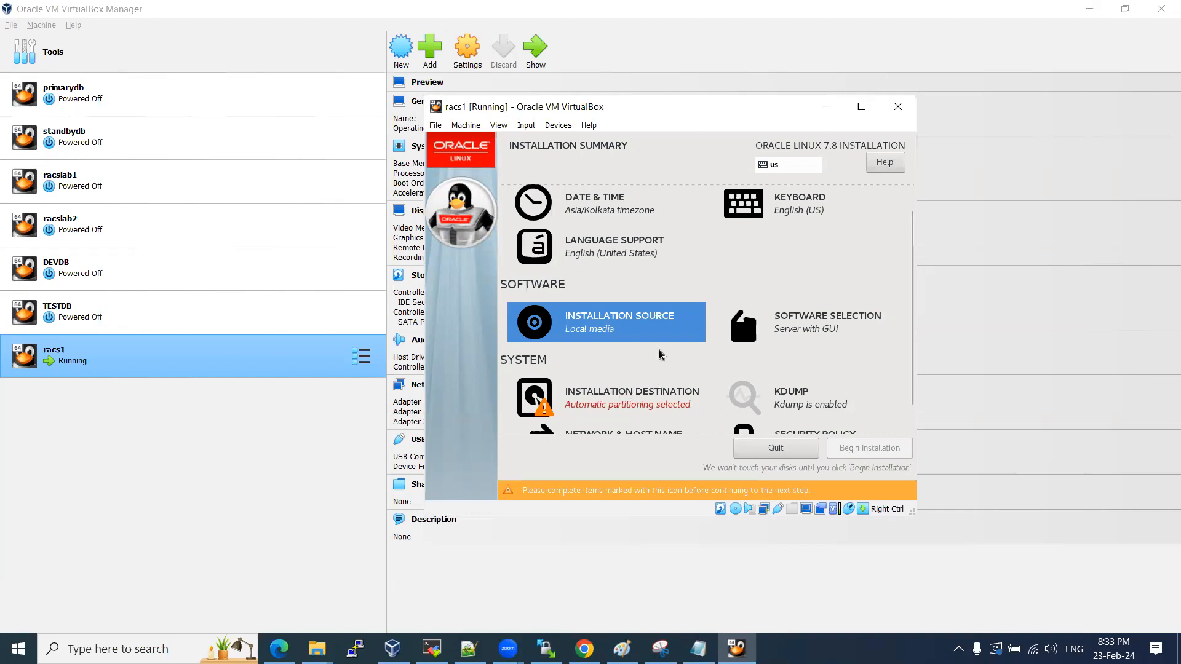
pyautogui.scroll(-1, 657, 338)
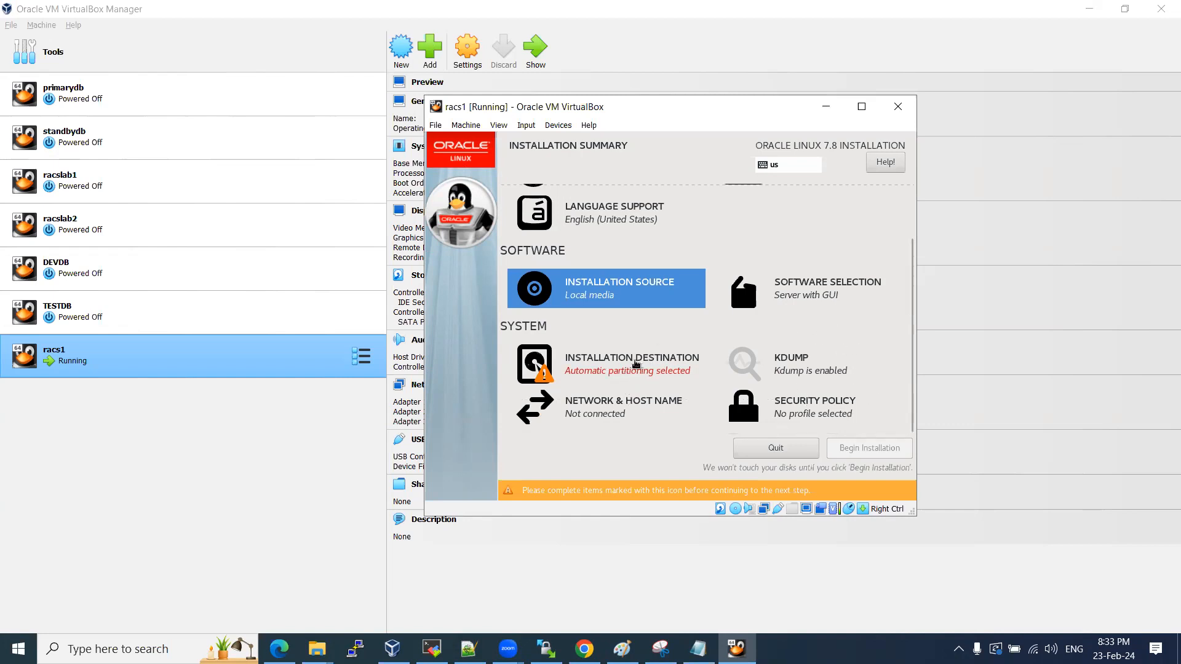
# Target the 80 GiB disk with the 'I will configure partitioning' option.
pyautogui.click(636, 364)
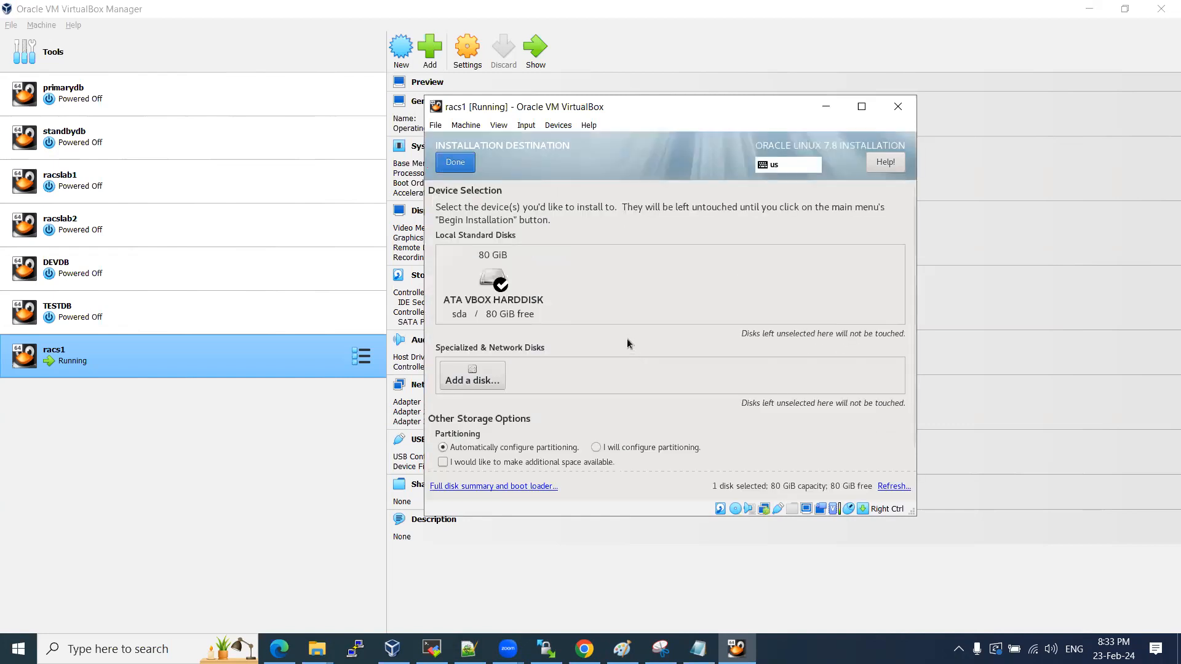
pyautogui.click(501, 285)
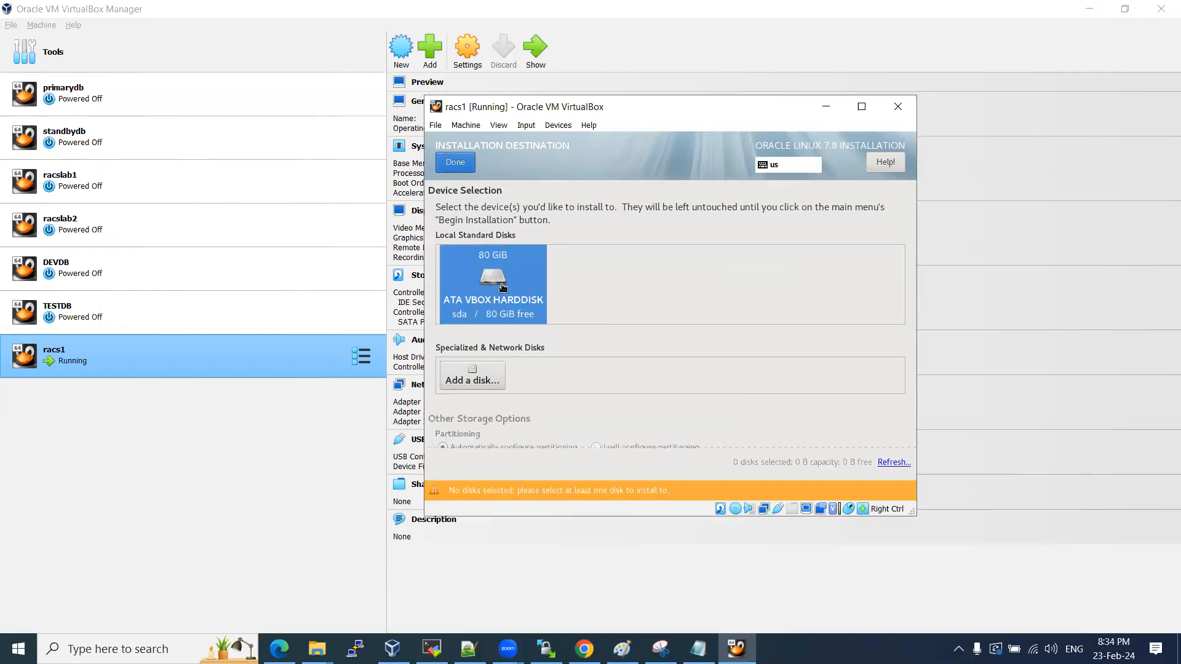
pyautogui.click(478, 282)
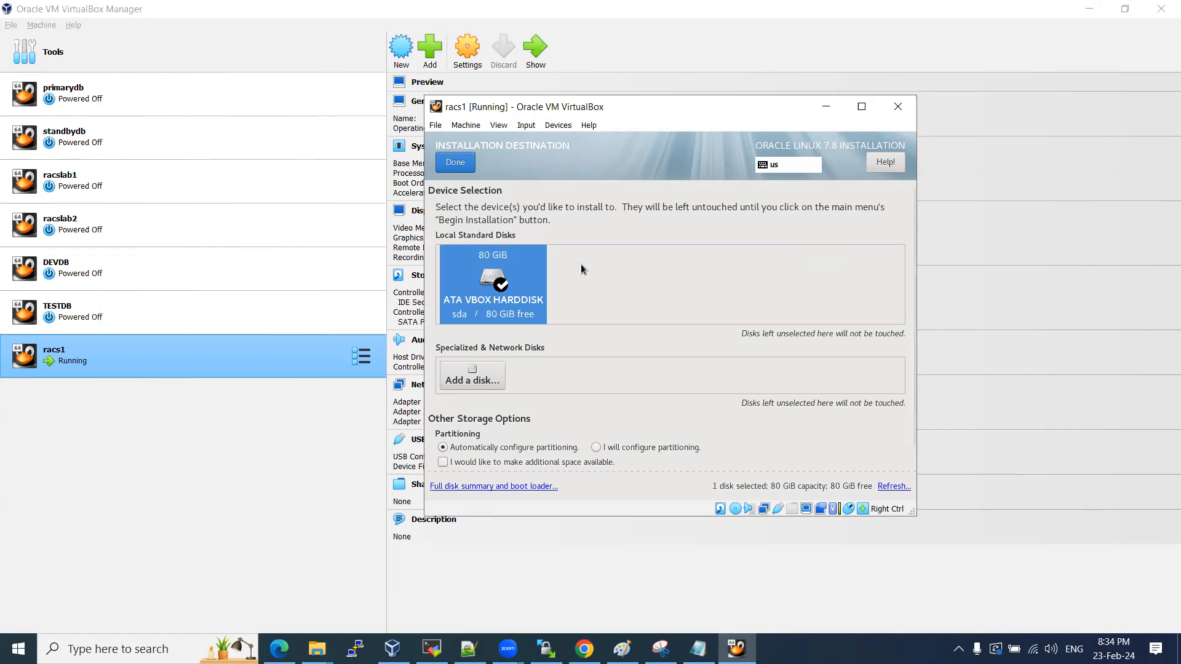
pyautogui.click(600, 446)
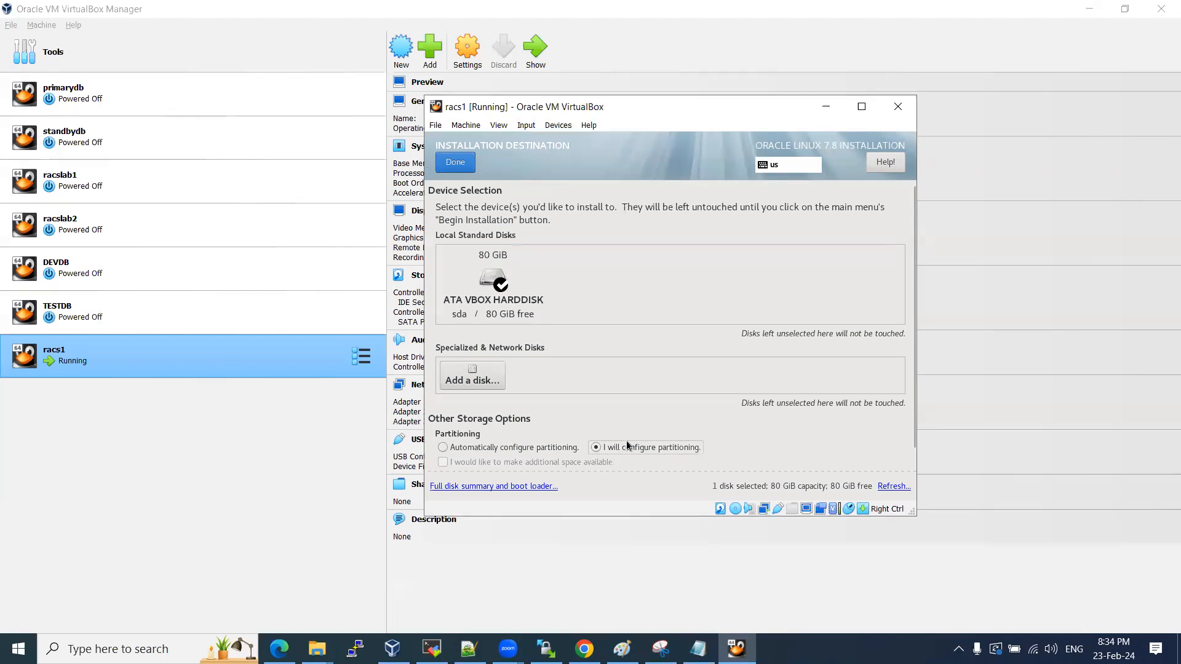
pyautogui.click(457, 162)
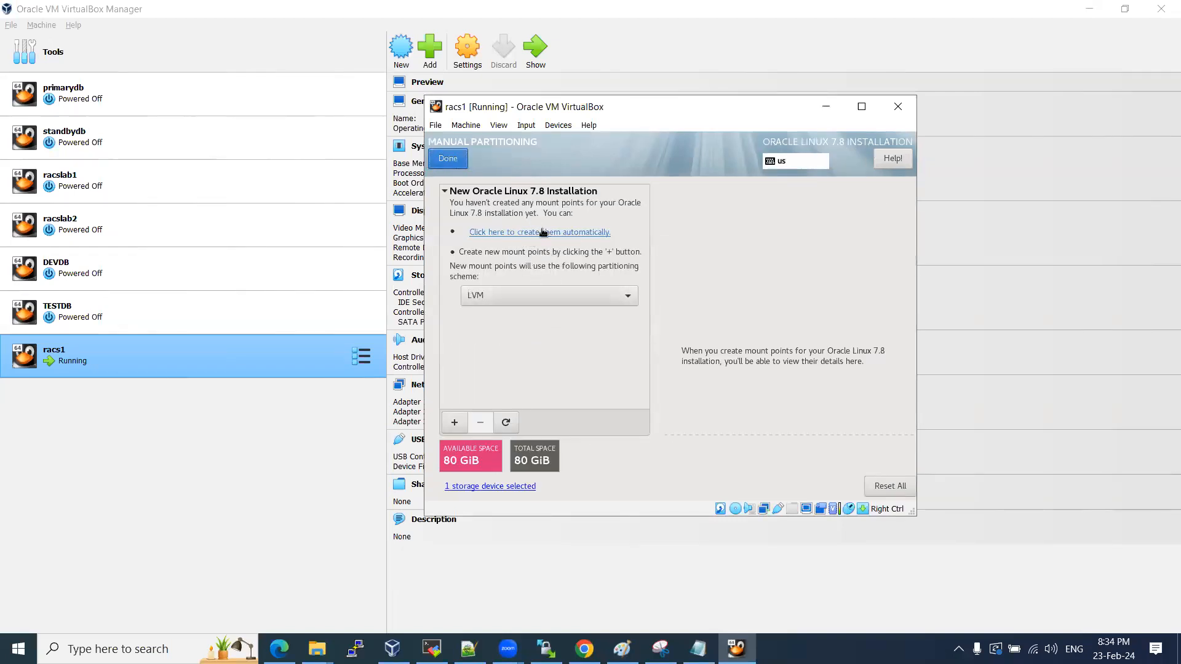
# Switch the scheme to Standard Partition and auto-create the default partitions.
pyautogui.click(541, 299)
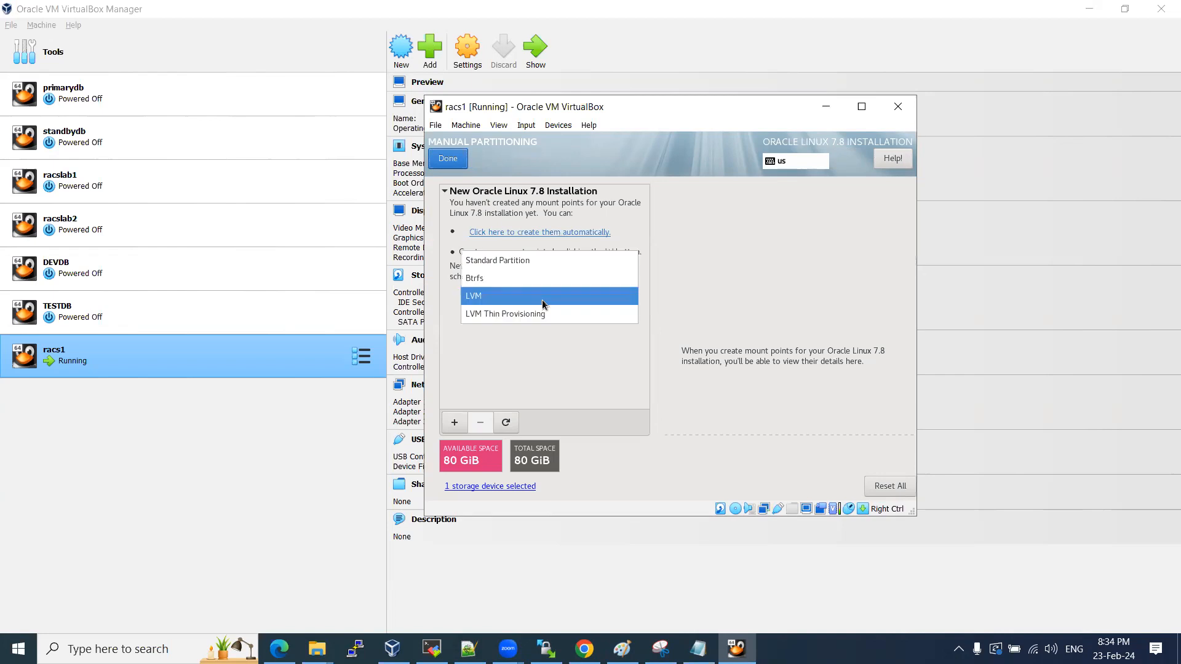
pyautogui.click(508, 261)
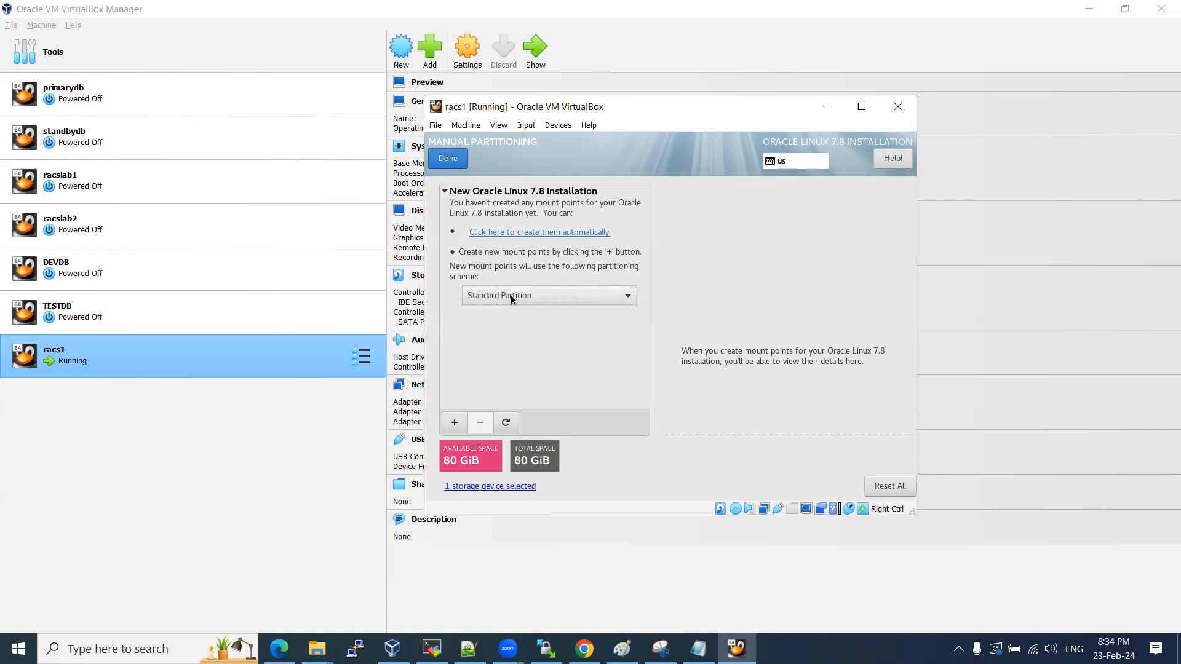
pyautogui.click(544, 233)
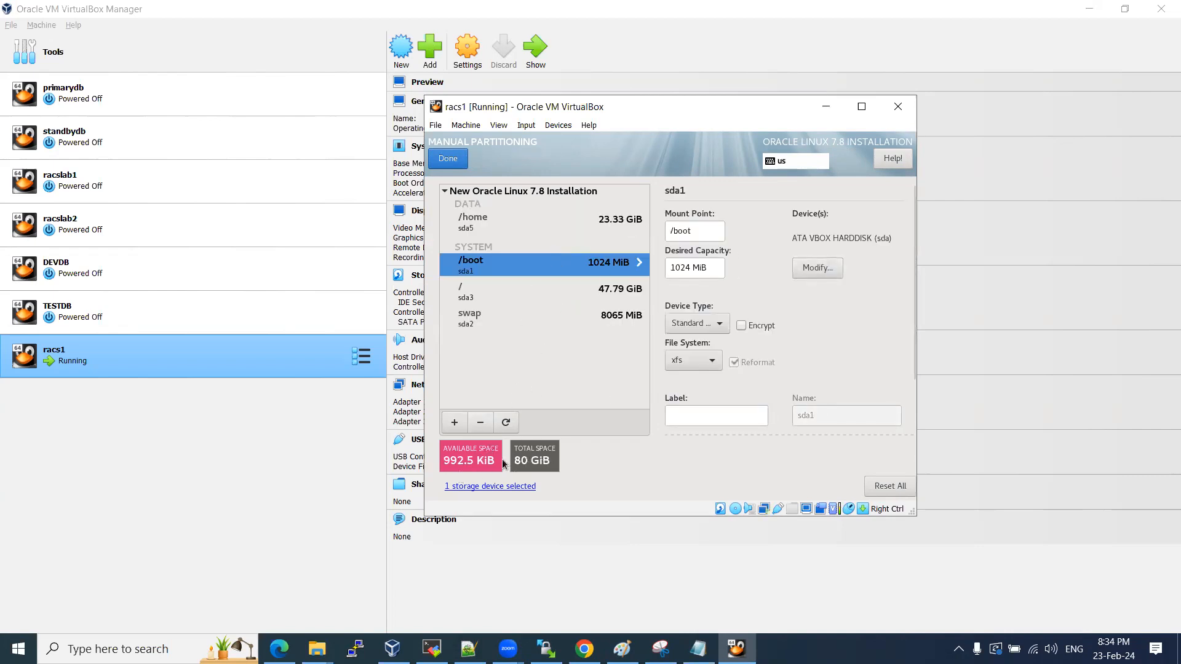
# Review the /home, swap and / partitions, then select /home's capacity for editing.
pyautogui.click(536, 229)
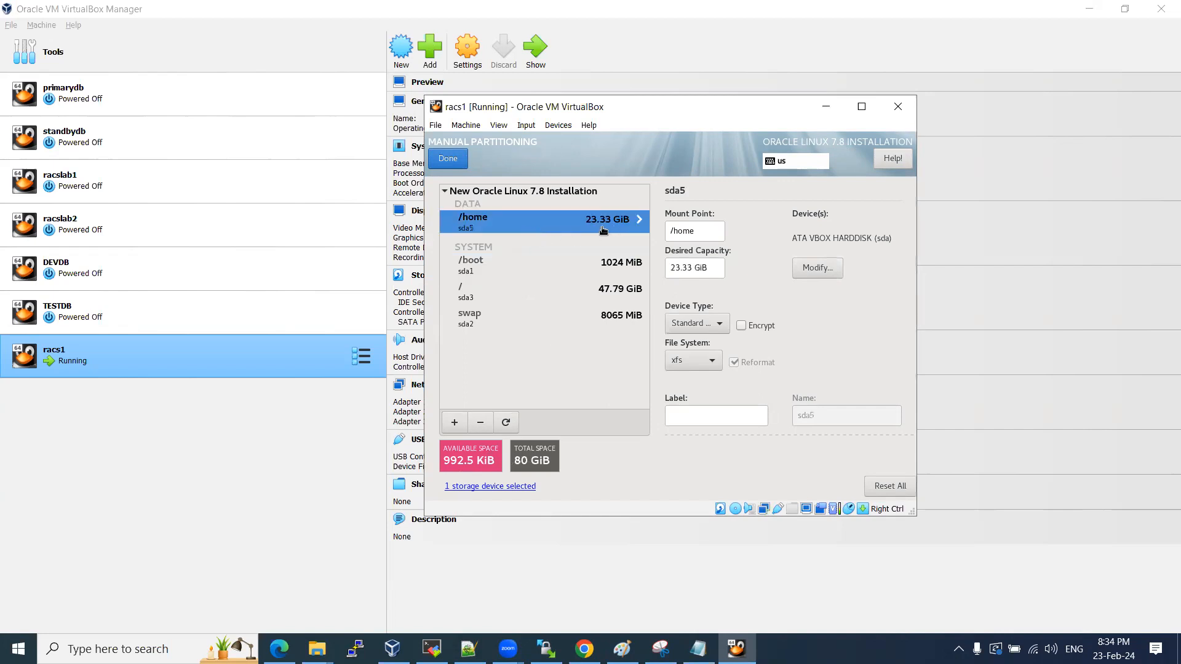
pyautogui.click(569, 318)
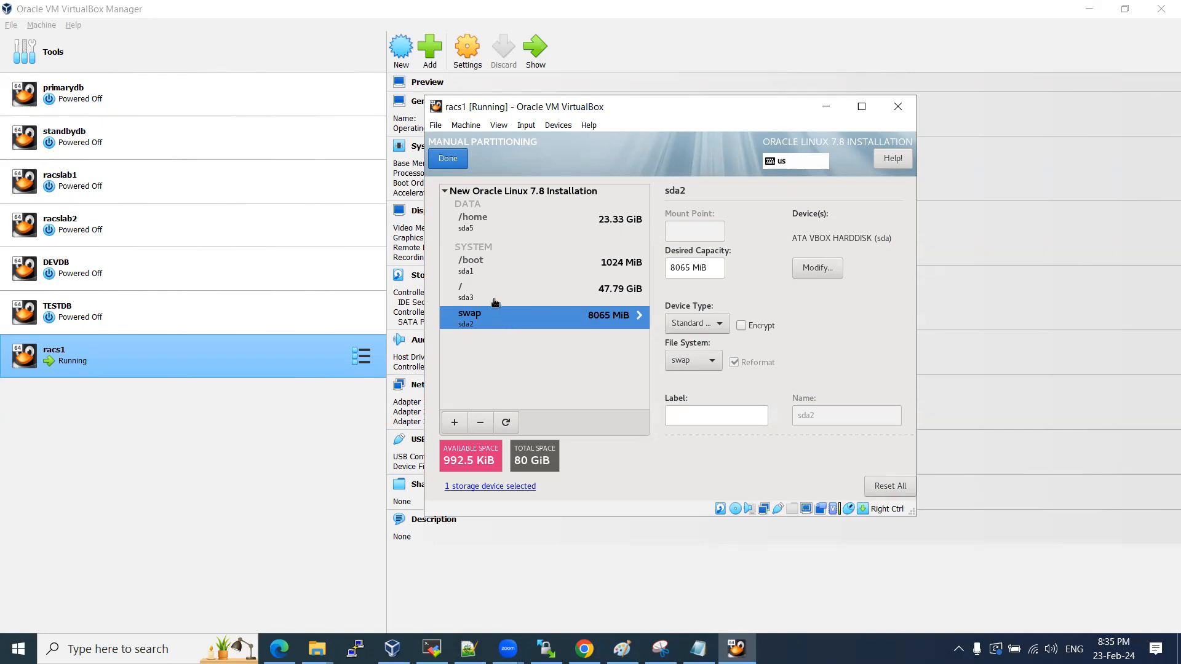
pyautogui.click(495, 301)
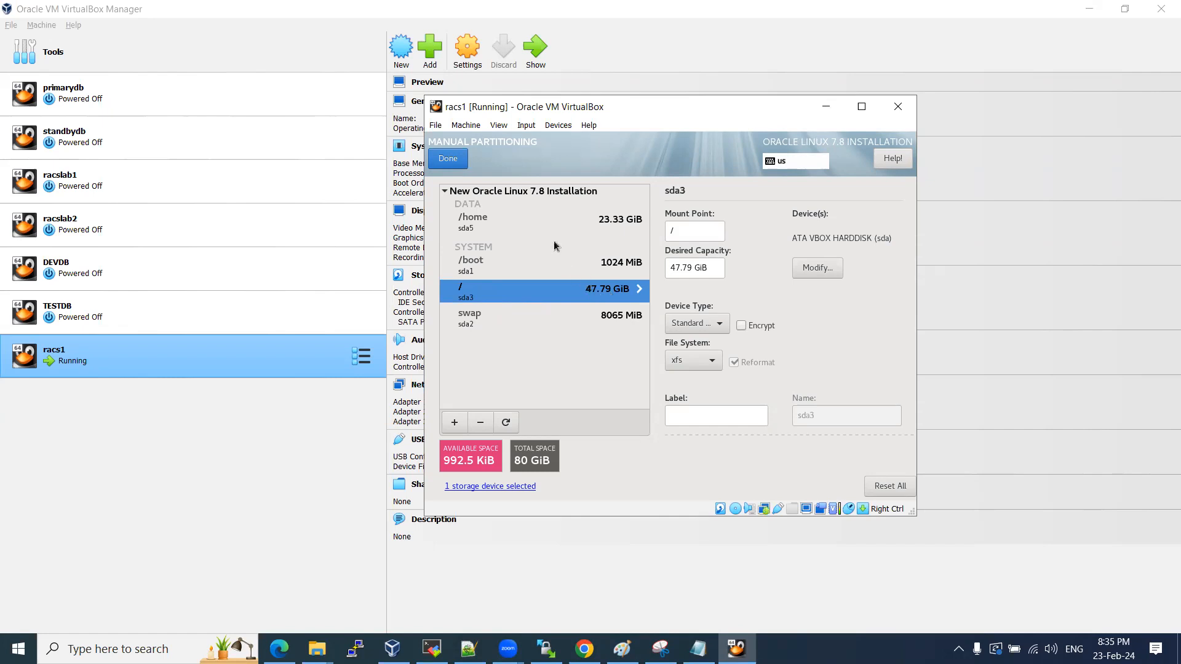
pyautogui.click(533, 223)
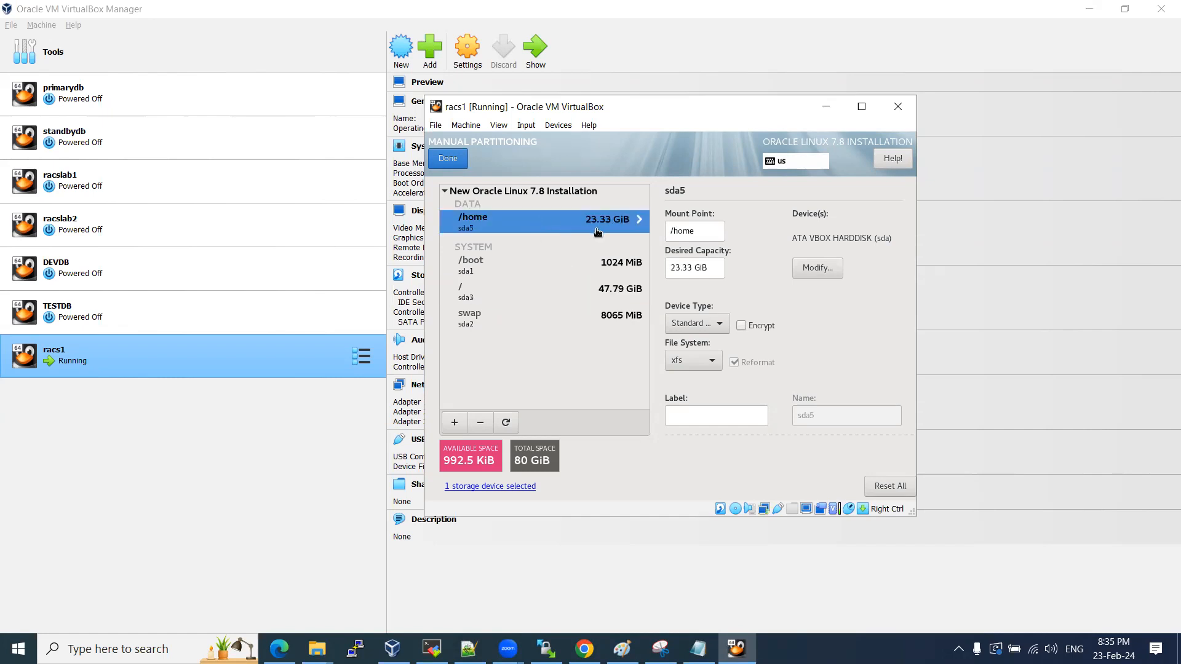
pyautogui.doubleClick(680, 268)
# Resize /home to 9 GiB and / to 62 GiB.
pyautogui.write('9')
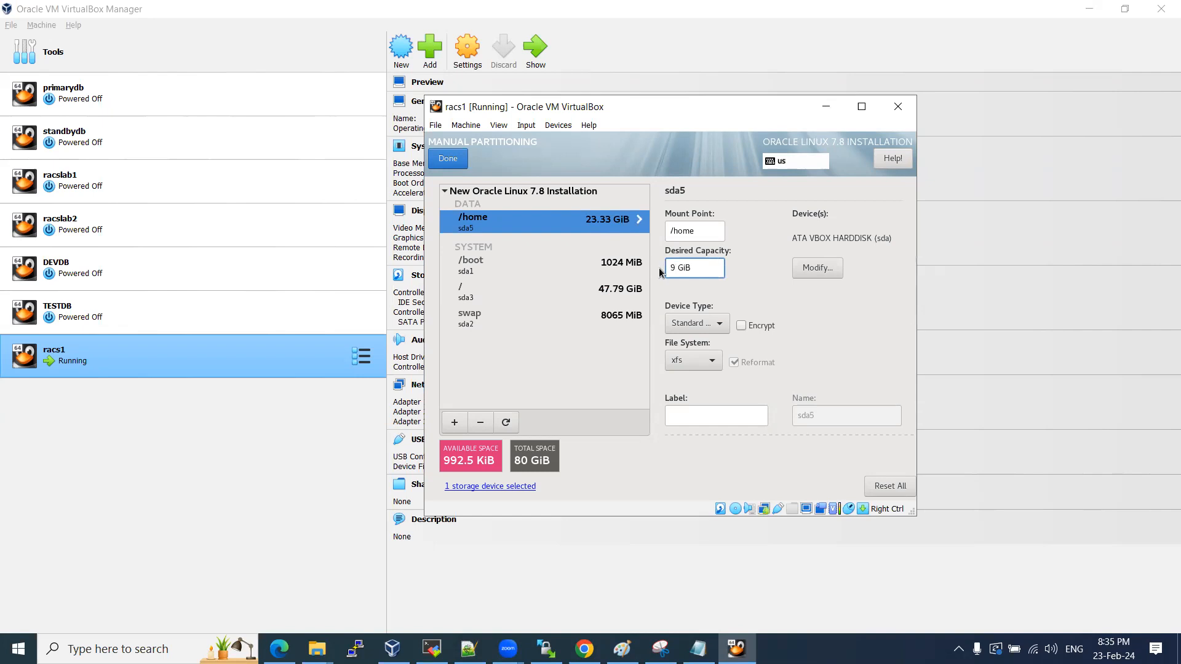
pyautogui.click(540, 293)
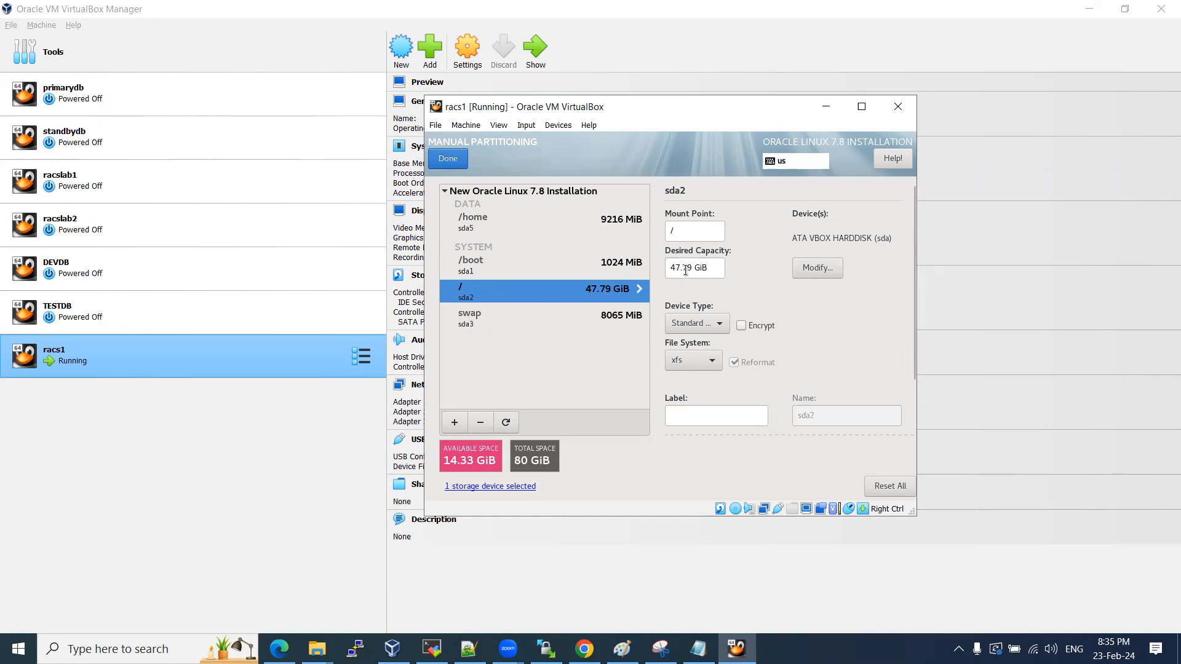
pyautogui.moveTo(692, 269); pyautogui.dragTo(665, 270)
pyautogui.write('62')
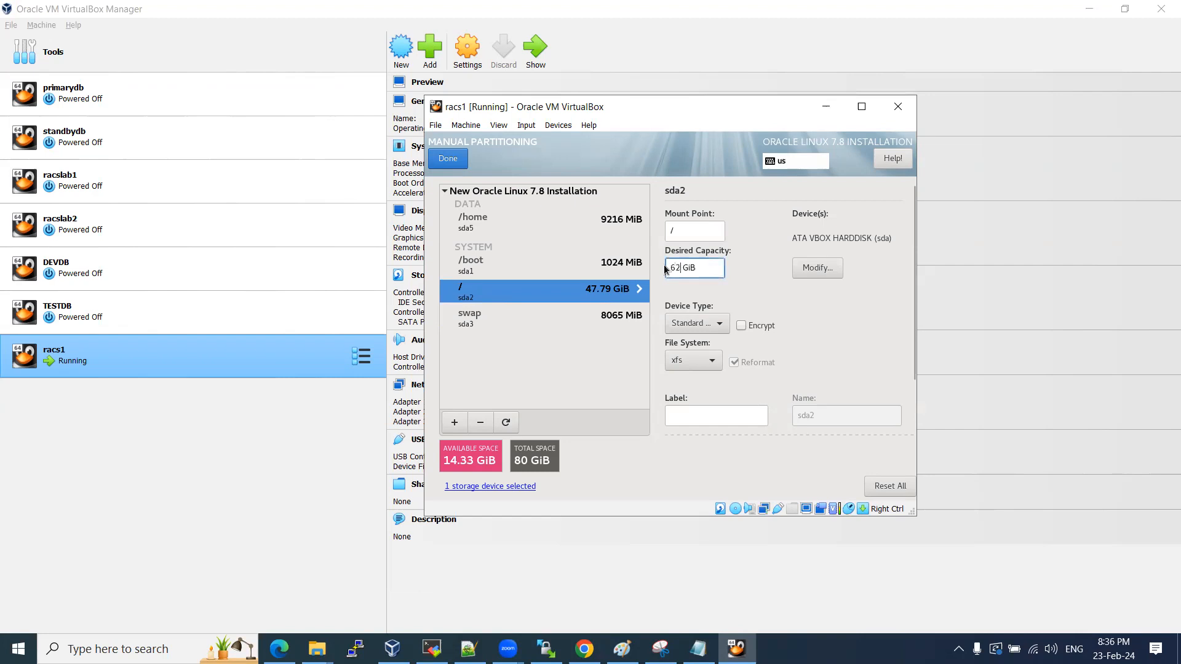
pyautogui.click(541, 269)
# Adjust / to 61 GiB and /home to 11g, leaving under 1 MiB unallocated.
pyautogui.click(535, 294)
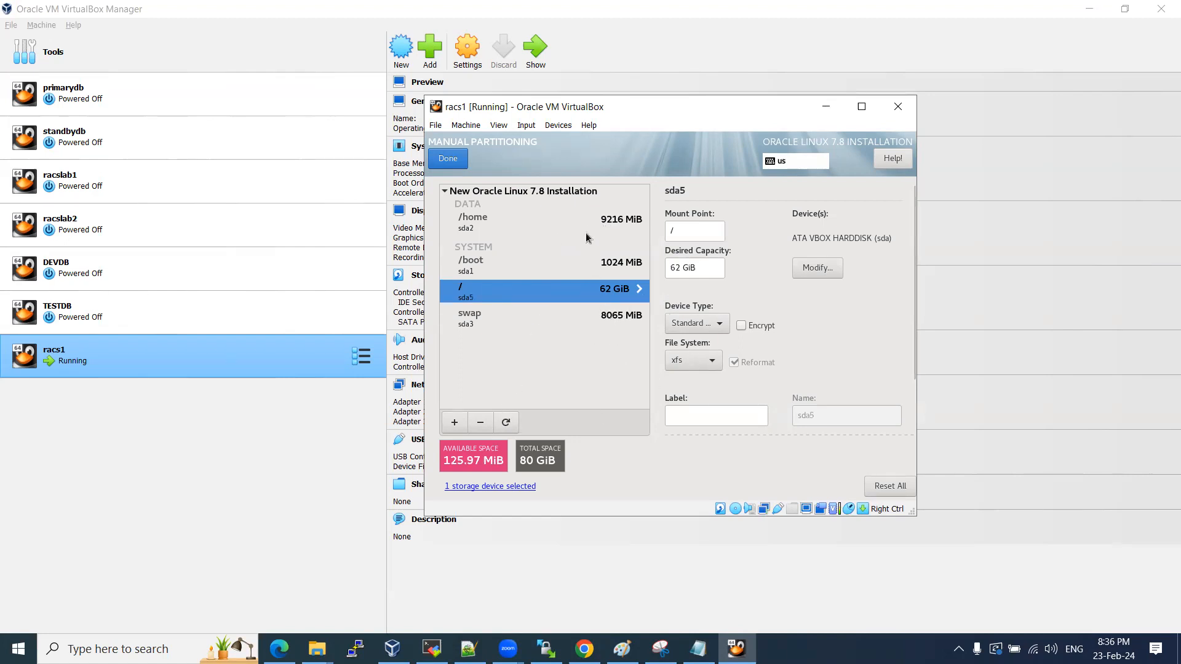
pyautogui.click(680, 267)
pyautogui.press('BackSpace')
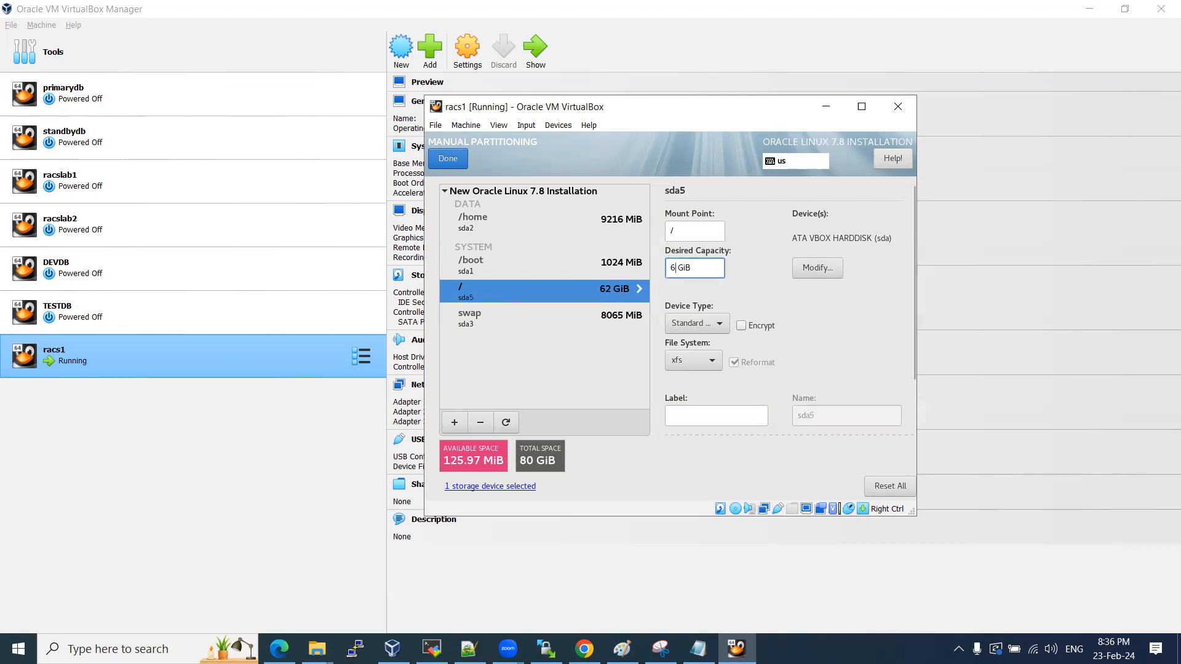
pyautogui.write('1')
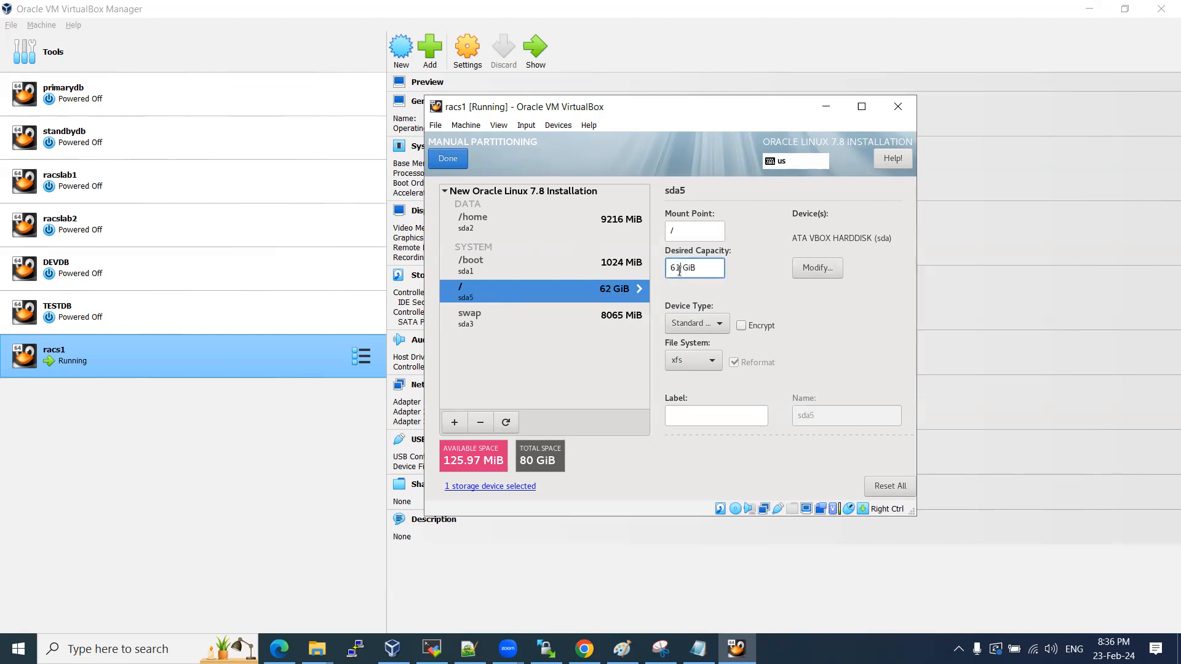
pyautogui.click(562, 226)
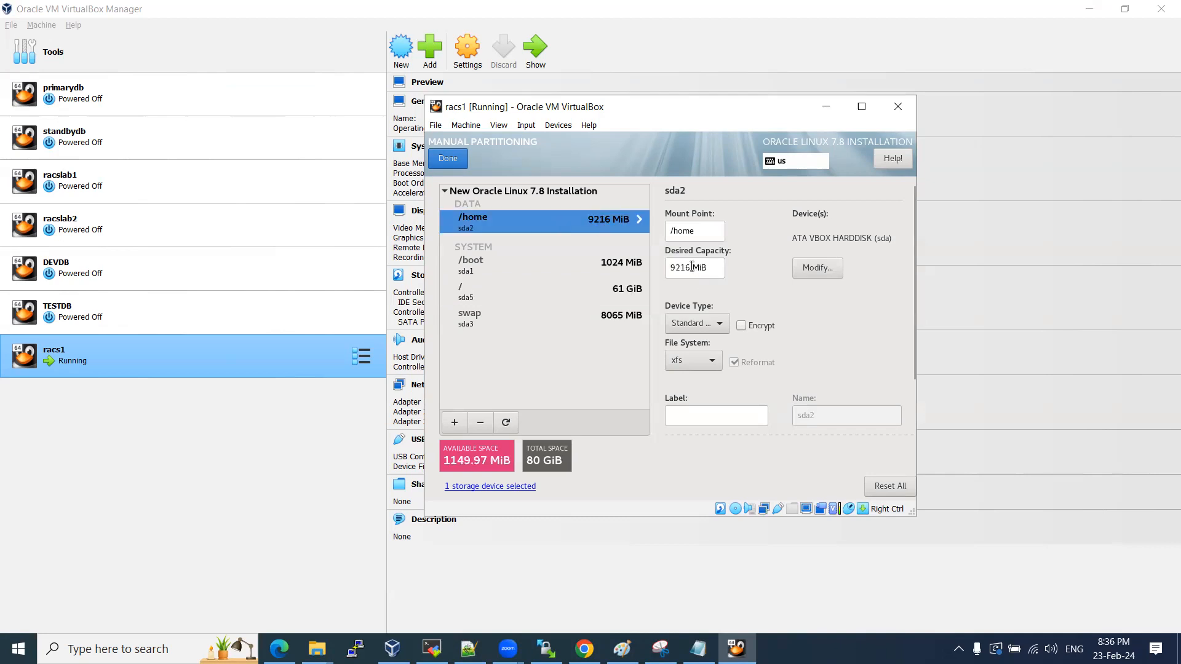
pyautogui.moveTo(707, 267); pyautogui.dragTo(665, 270)
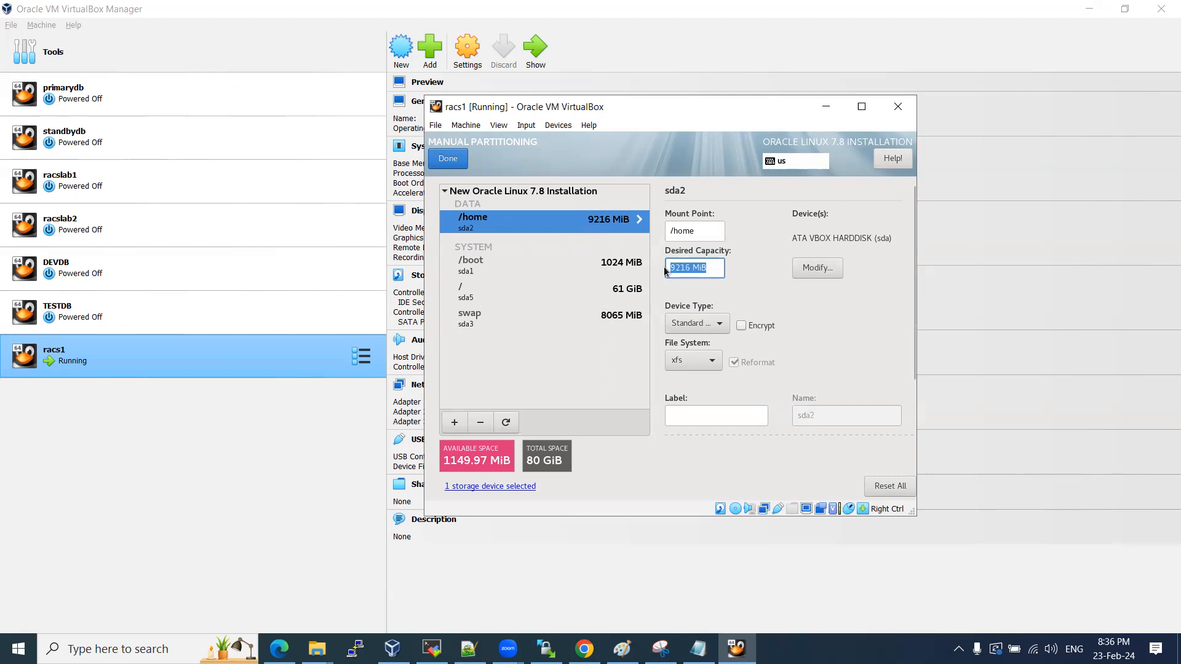
pyautogui.write('11g')
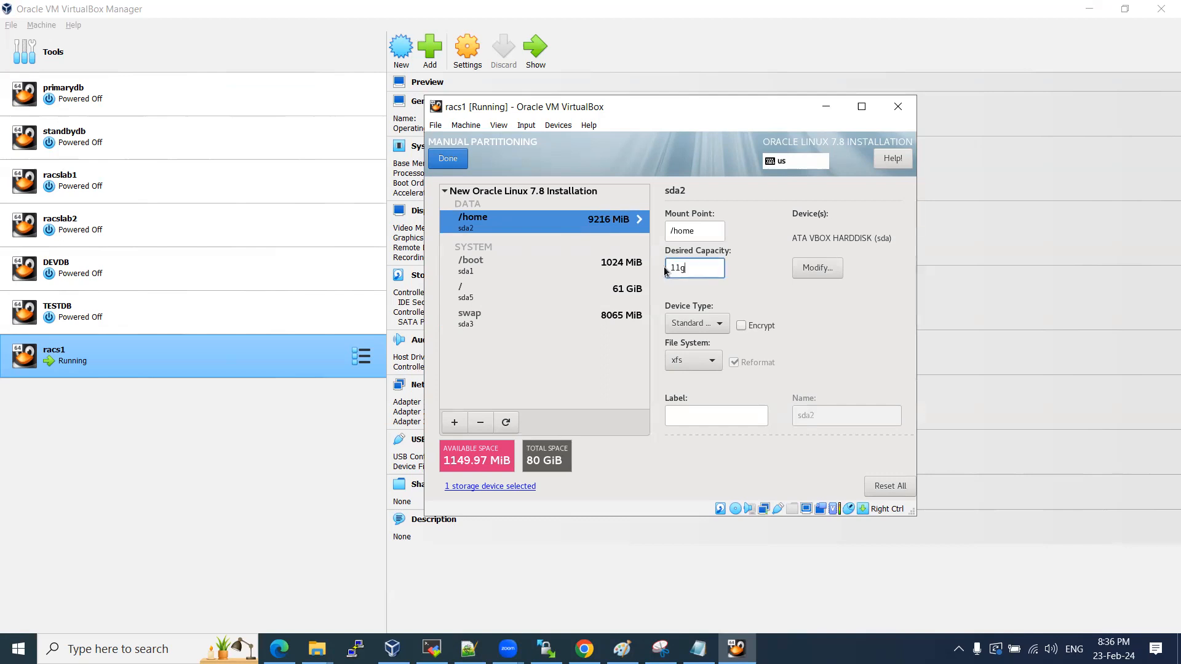
pyautogui.click(522, 292)
pyautogui.click(546, 225)
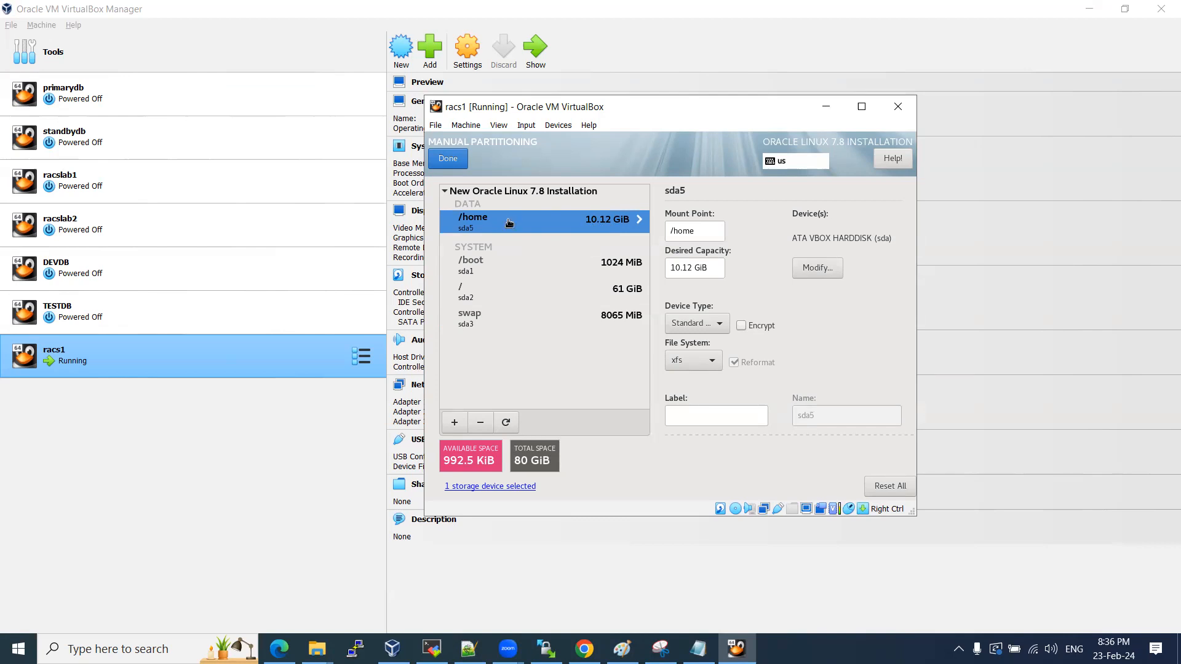
# Accept the partitioning changes and move on to Network & Host Name.
pyautogui.click(452, 159)
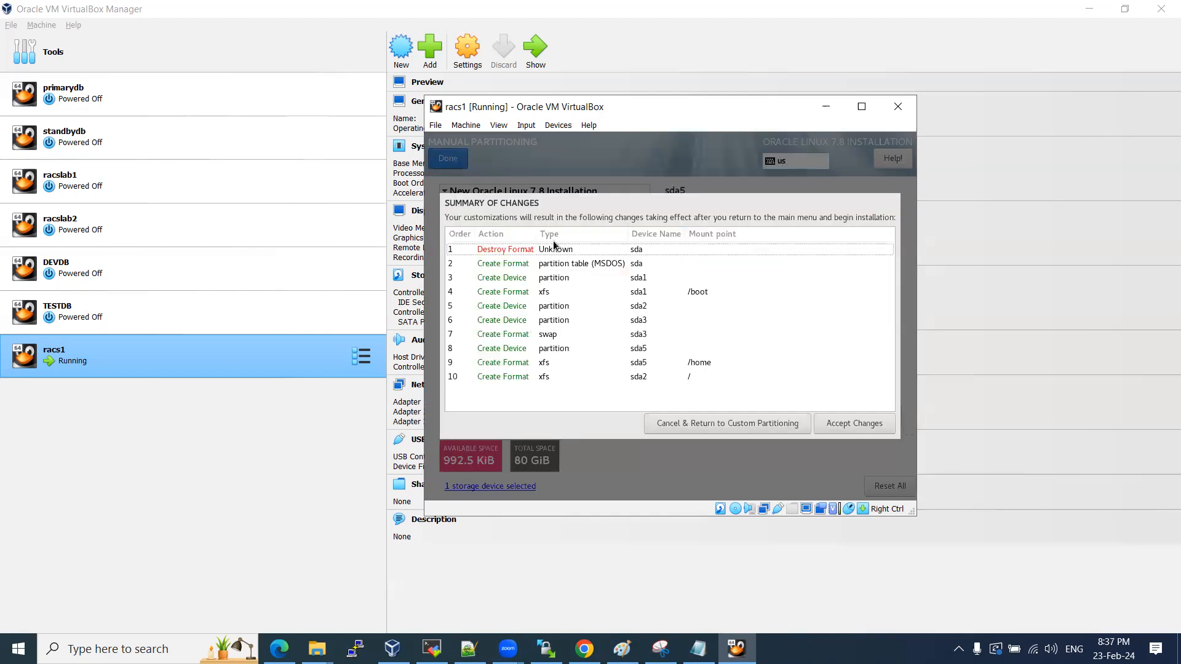
pyautogui.click(883, 425)
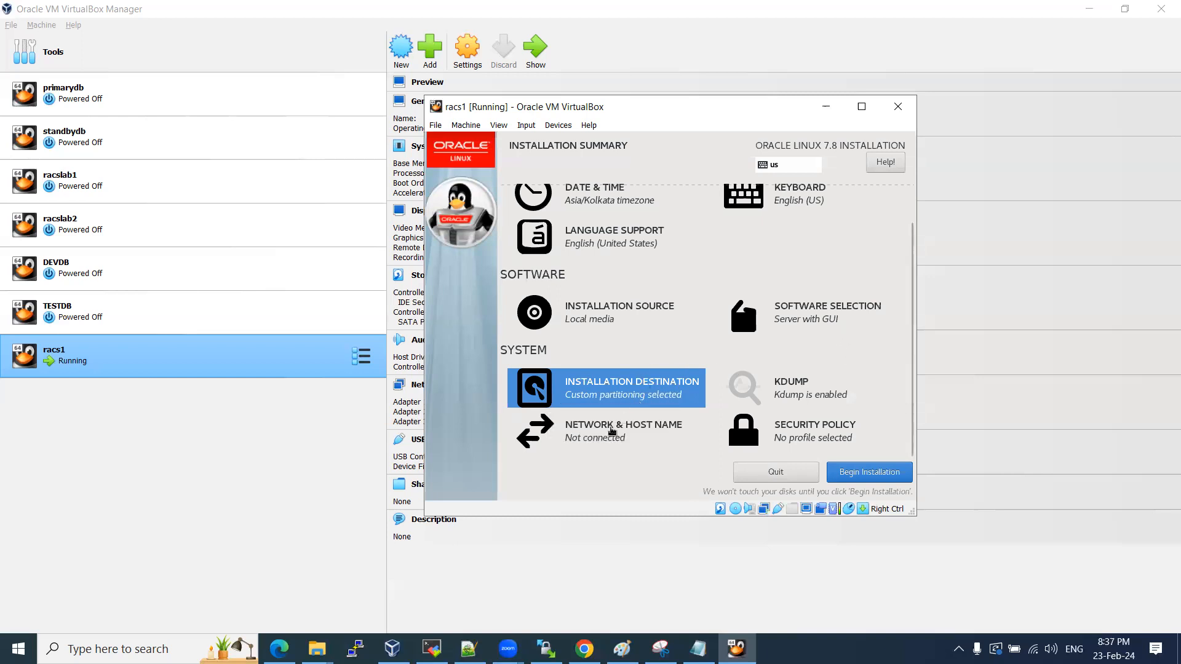
pyautogui.click(620, 429)
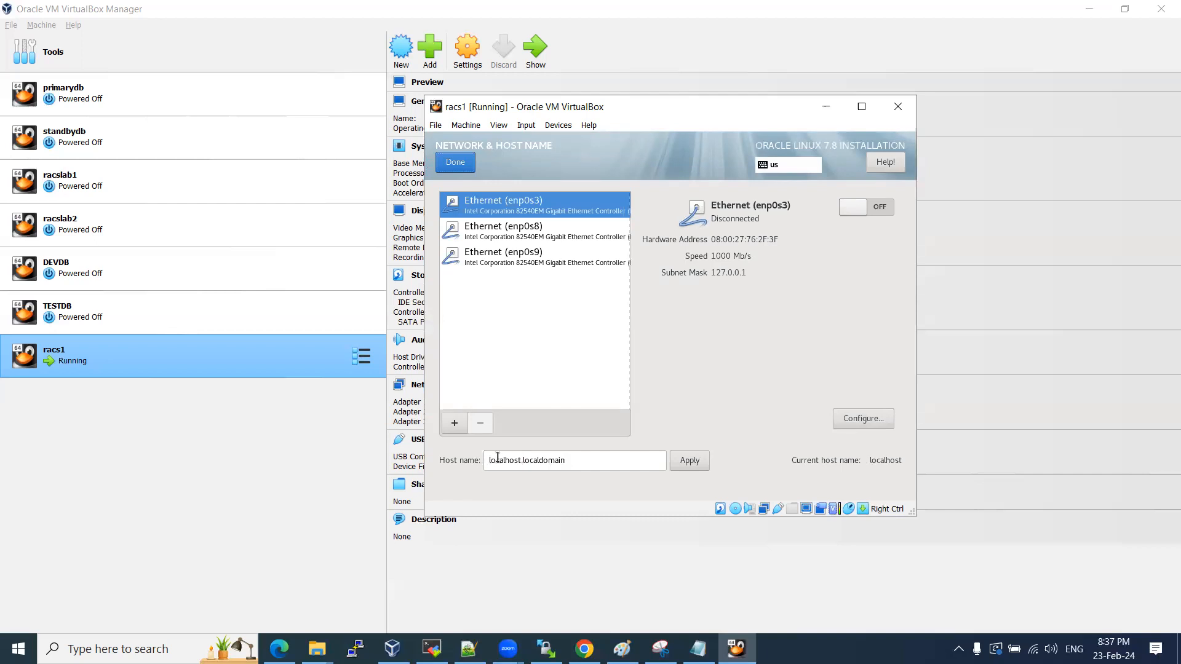
# Set the host name to racs1.localdomain and begin the Oracle Linux installation.
pyautogui.moveTo(489, 460); pyautogui.dragTo(519, 464)
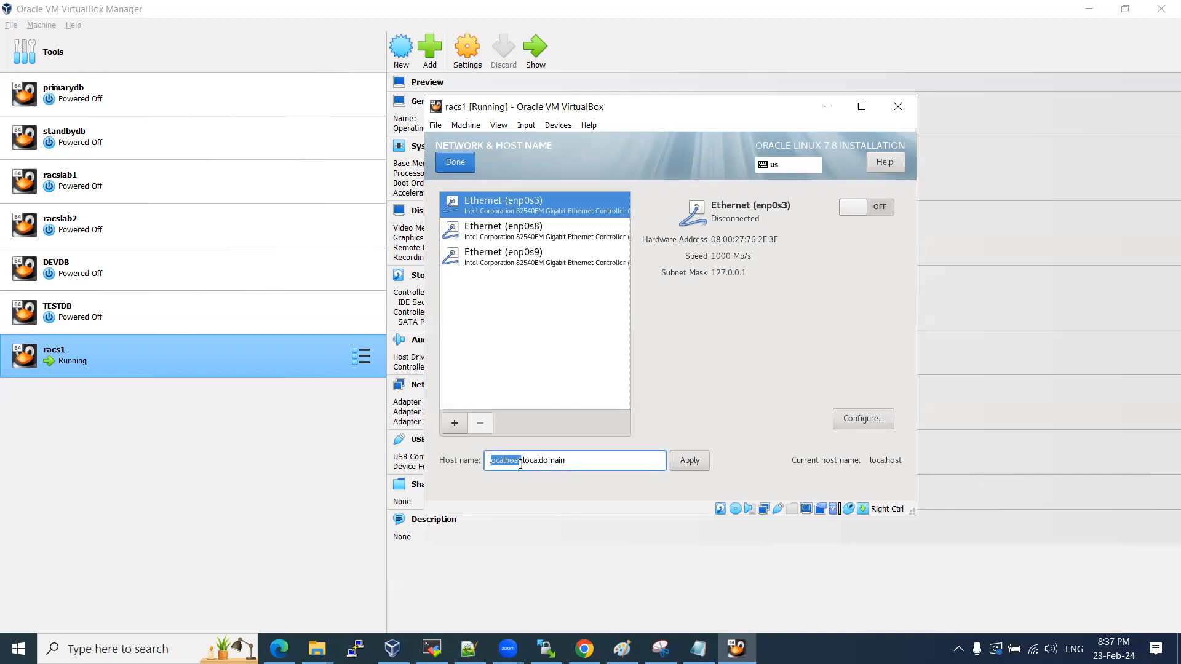
pyautogui.press('BackSpace')
pyautogui.moveTo(489, 460); pyautogui.dragTo(507, 461)
pyautogui.click(692, 460)
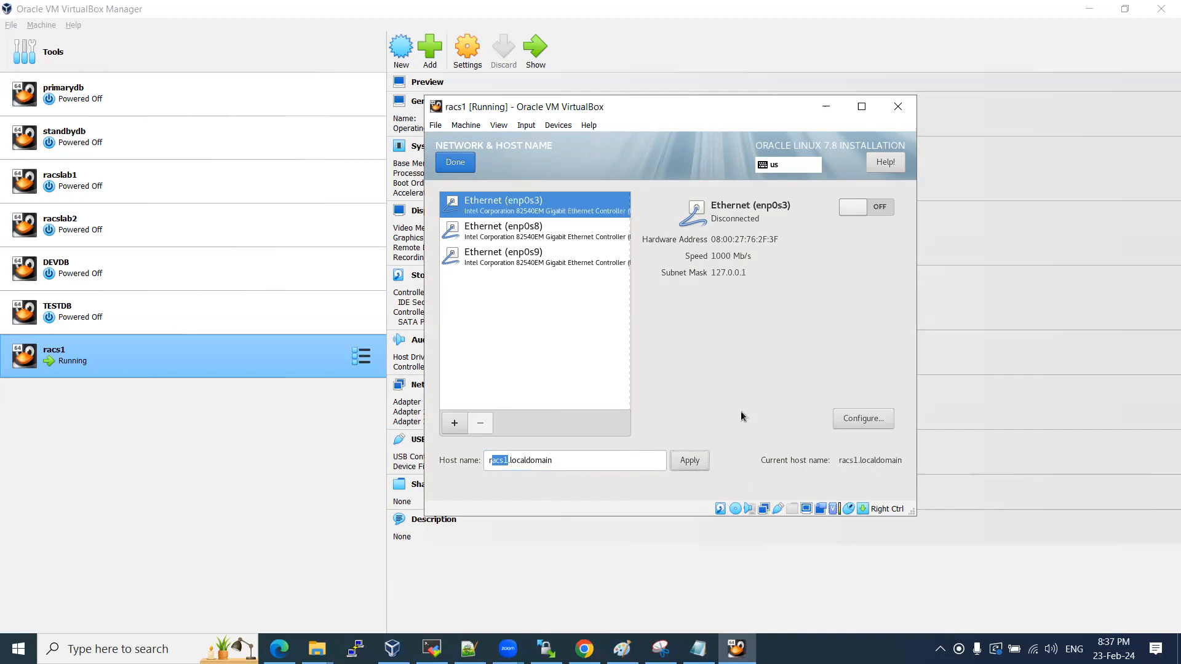
pyautogui.click(610, 461)
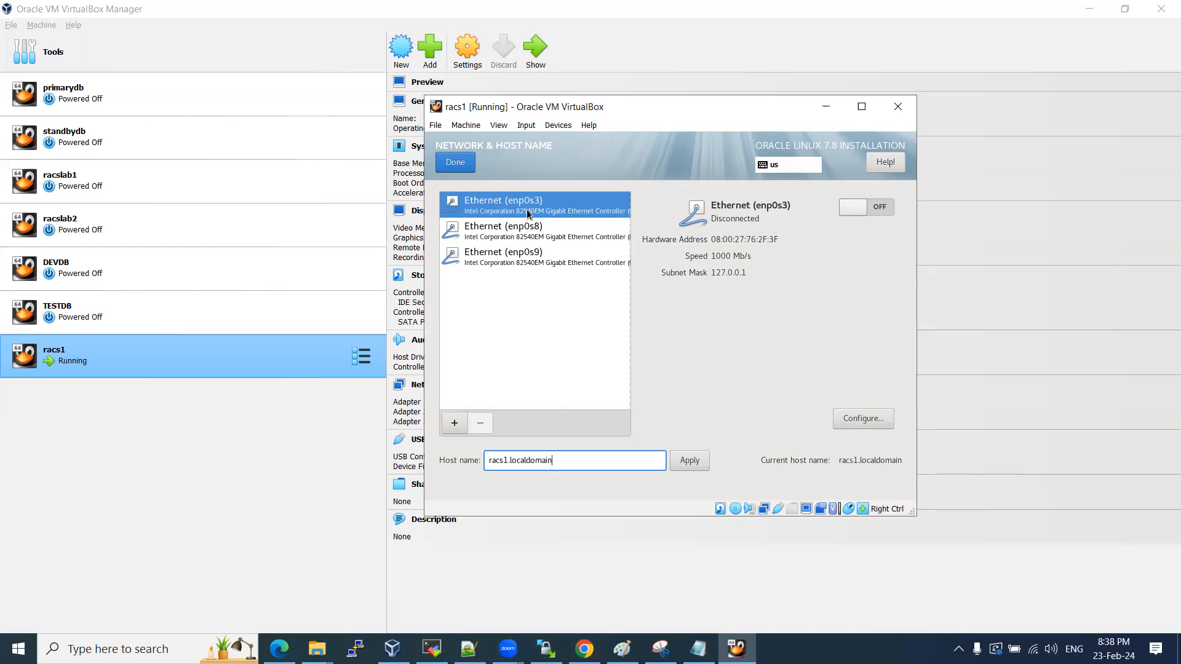
pyautogui.click(463, 167)
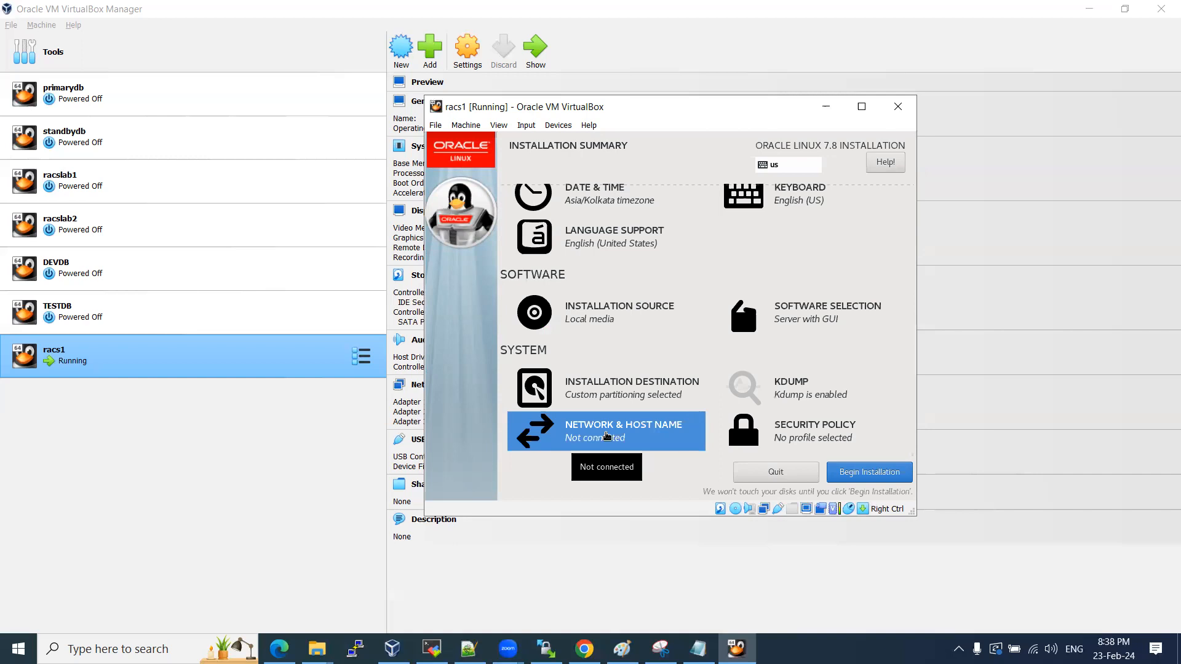
pyautogui.click(869, 472)
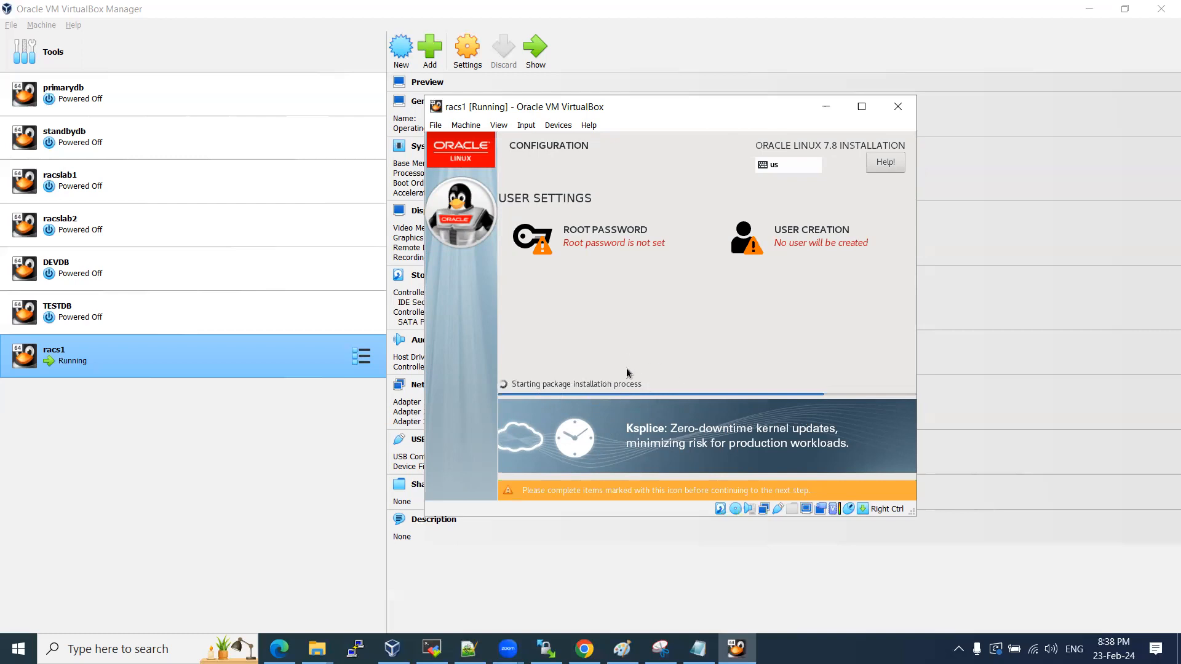
# Set and confirm the root password, accepting the short-password warning.
pyautogui.click(607, 230)
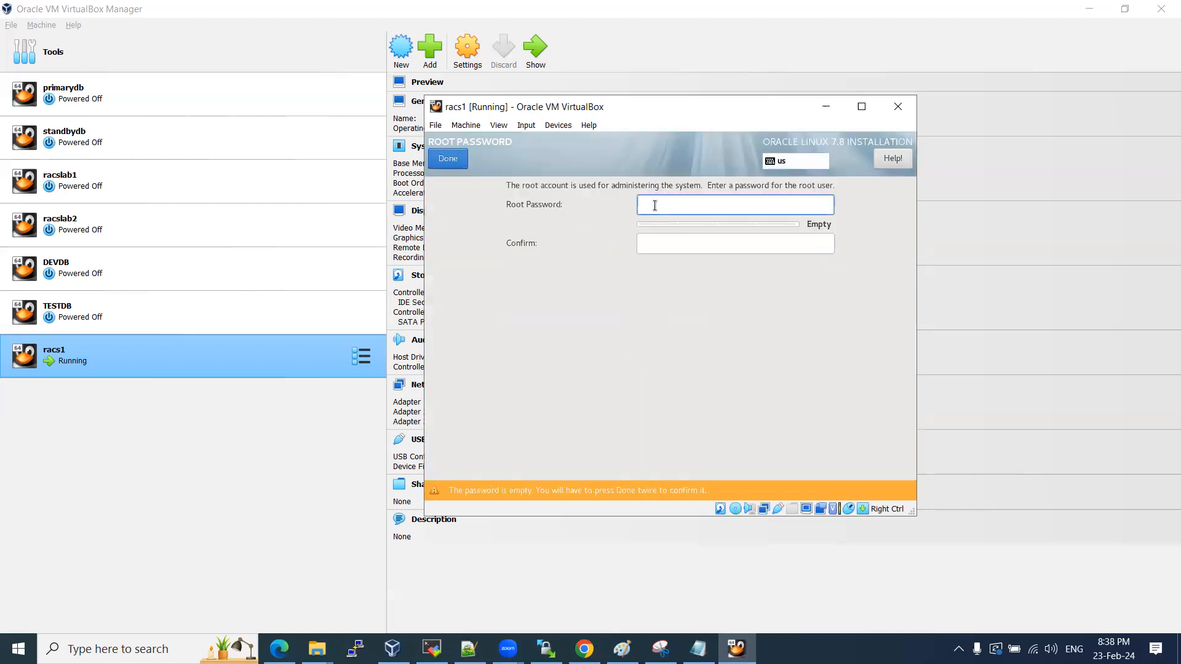
pyautogui.write('o')
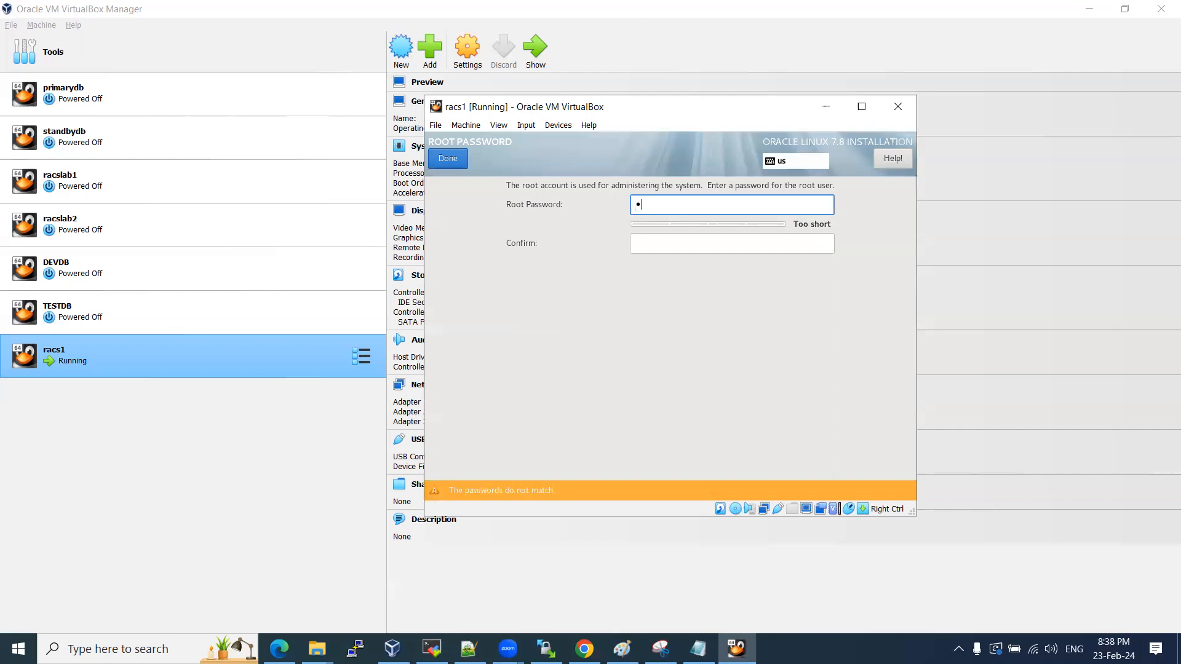
pyautogui.press('Tab')
pyautogui.write('orcl')
pyautogui.click(445, 160)
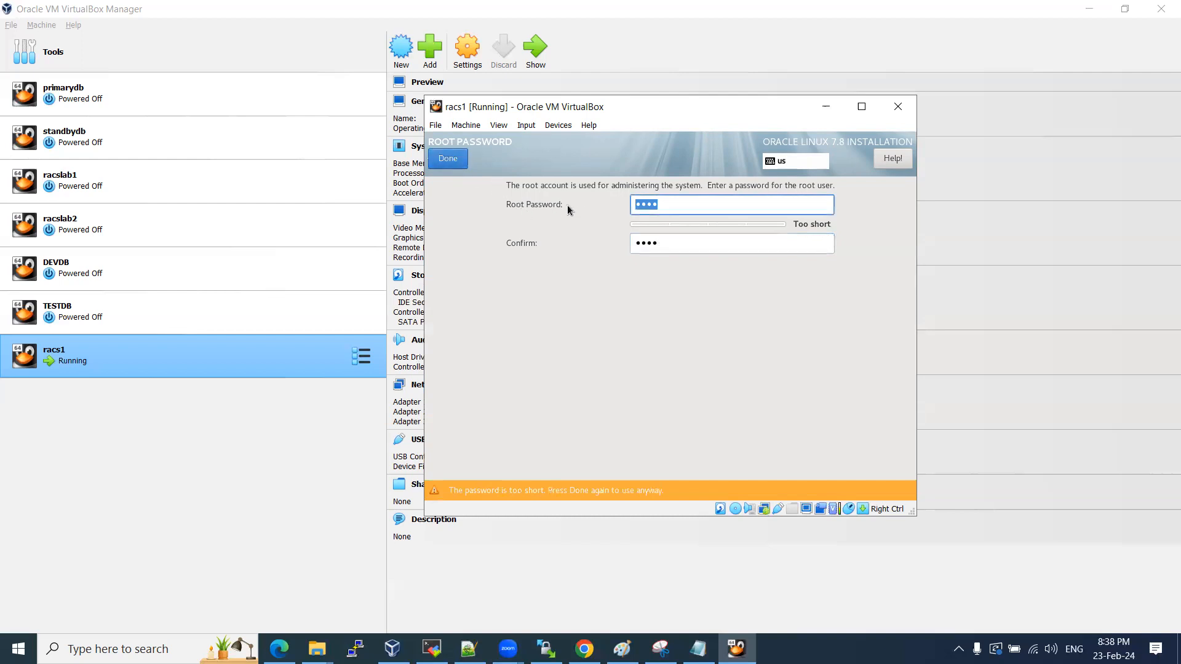
pyautogui.click(445, 158)
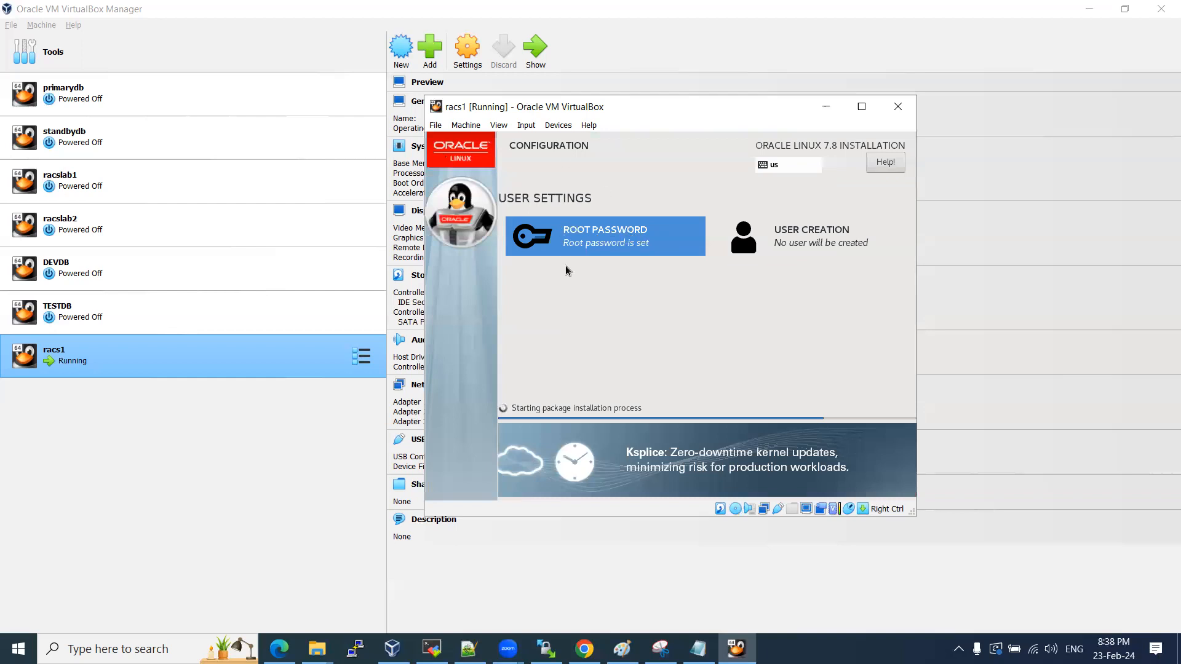
# Create the standard user demo with a confirmed password, accepting the short-password warning.
pyautogui.click(811, 232)
pyautogui.write('demo')
pyautogui.press('Tab')
pyautogui.press('Tab')
pyautogui.press('Tab')
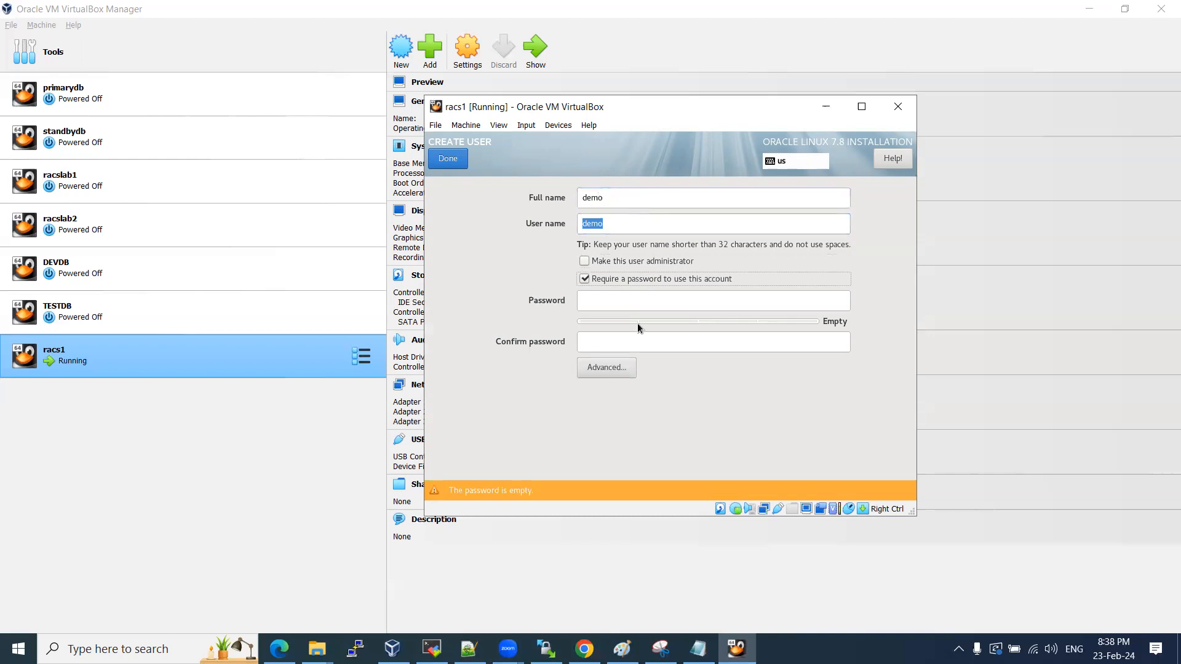
pyautogui.click(608, 305)
pyautogui.write('demo')
pyautogui.press('Tab')
pyautogui.write('demo')
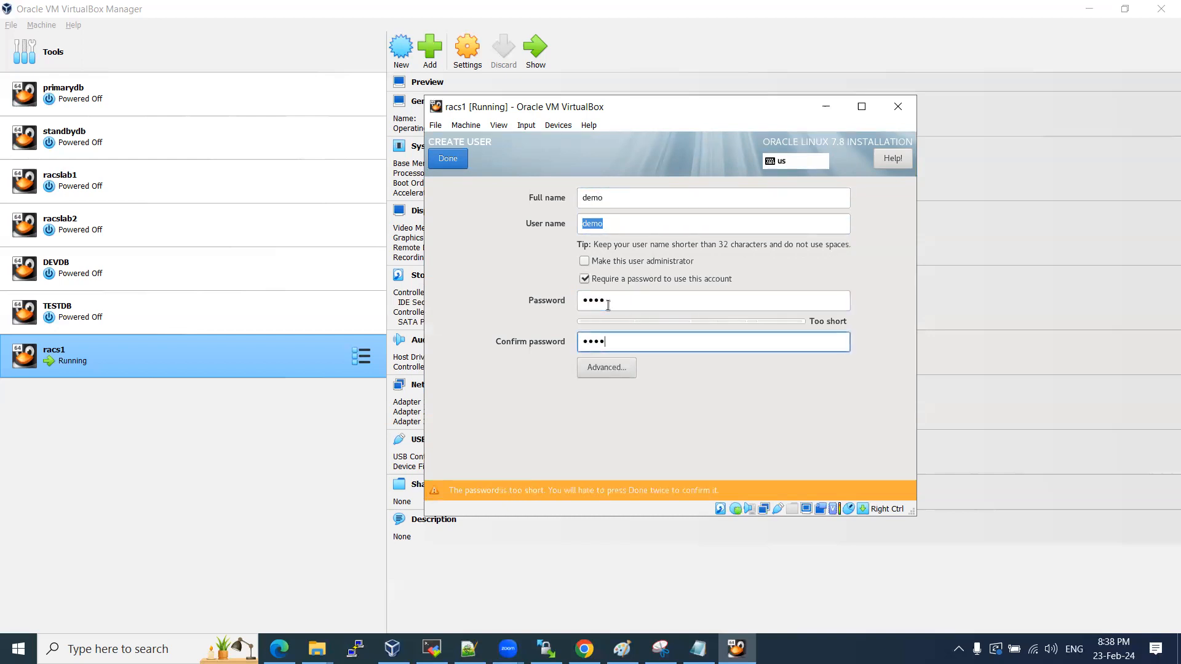
pyautogui.click(454, 160)
pyautogui.click(454, 160)
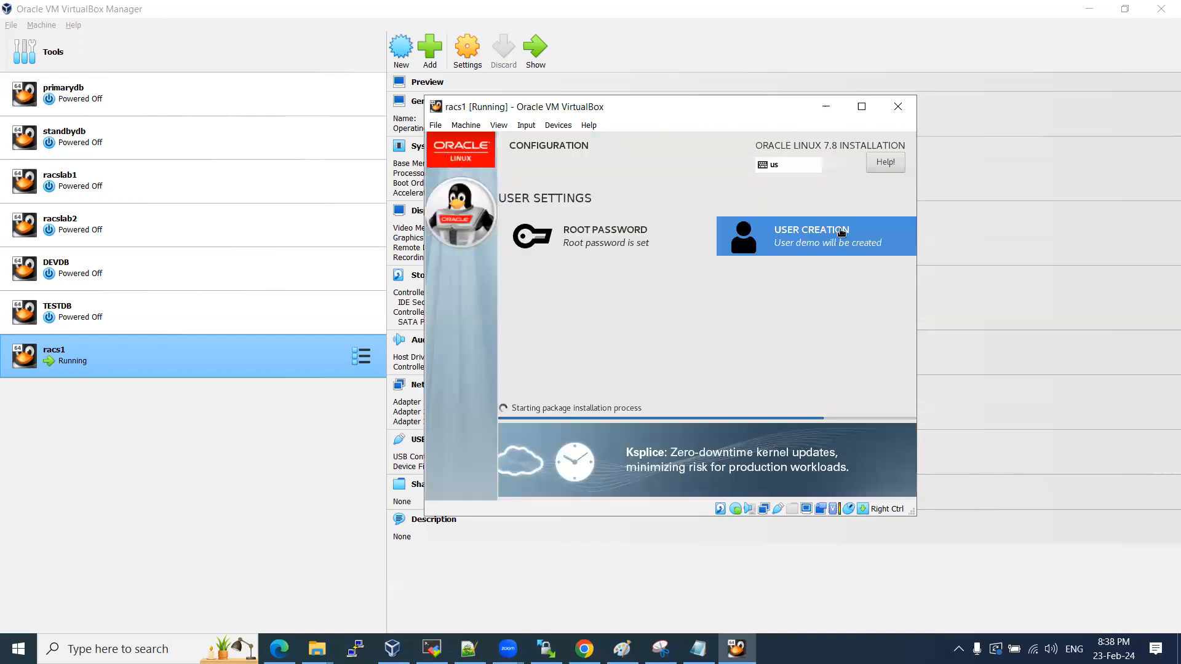
# Reopen the root password page and accept the existing password again.
pyautogui.click(583, 239)
pyautogui.click(448, 159)
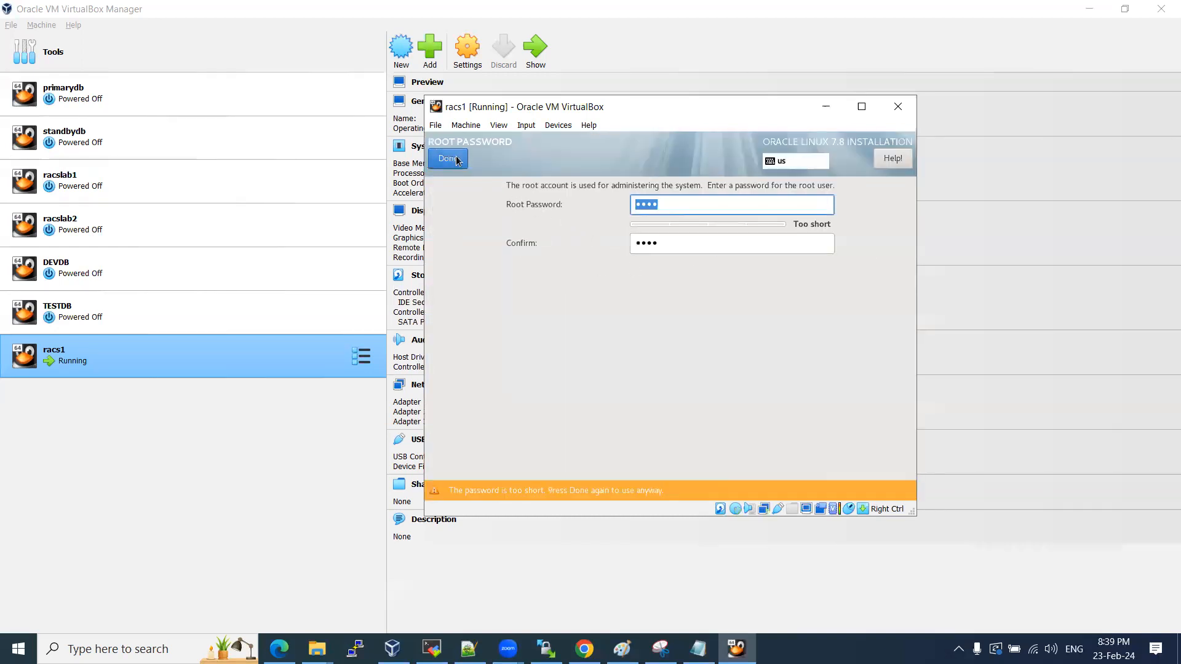
pyautogui.click(447, 158)
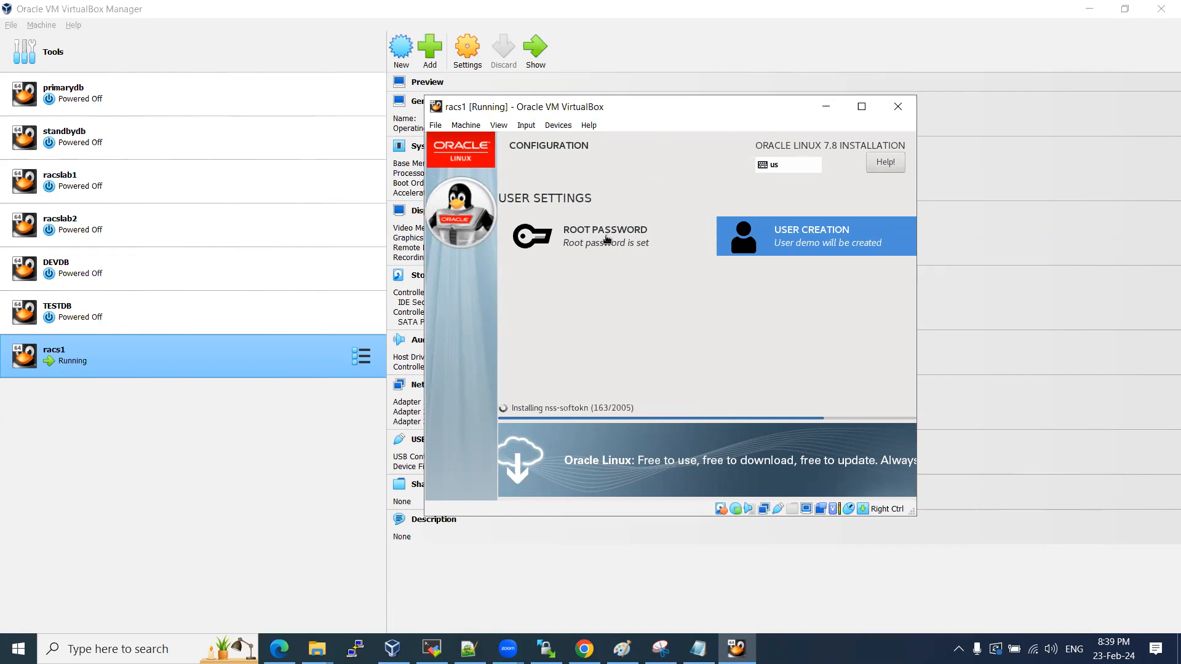
# Wait for the installation to complete, then reboot racs1 into the installed system.
pyautogui.press('Control_R')
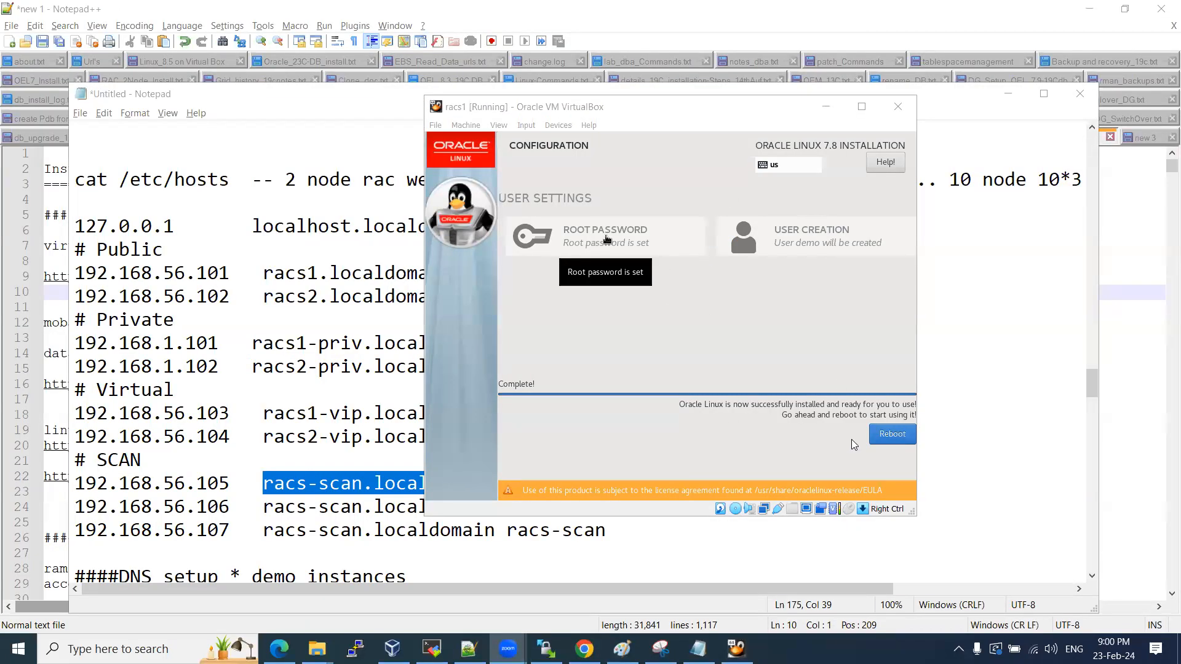
pyautogui.click(755, 314)
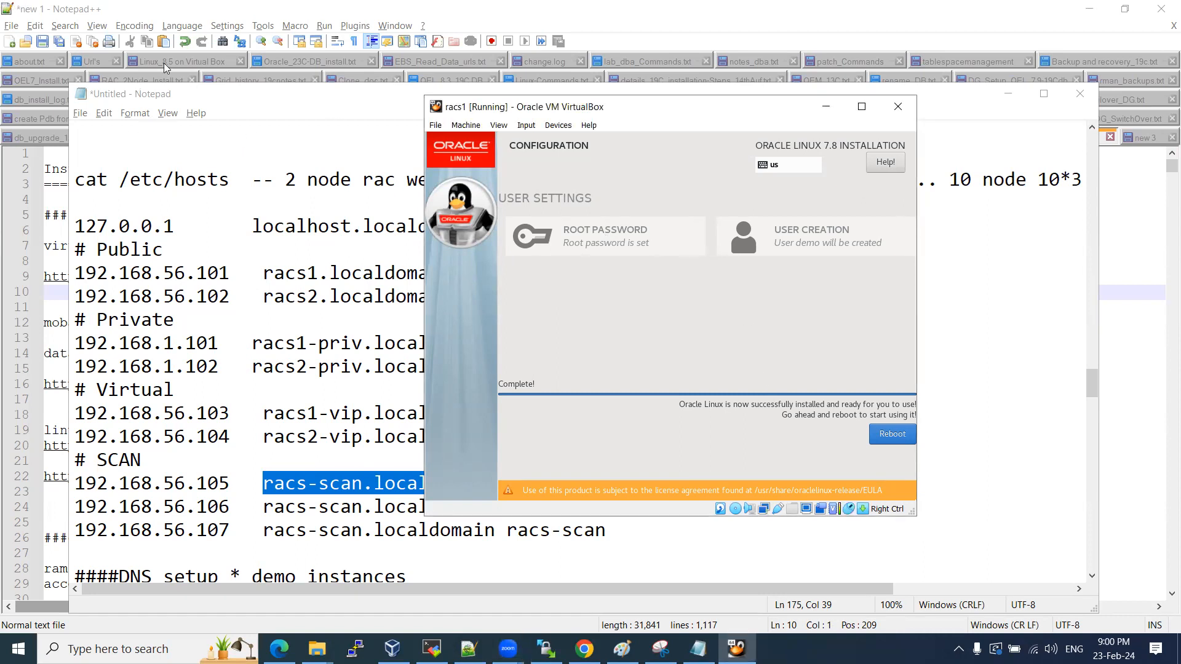
pyautogui.press('ctrl')
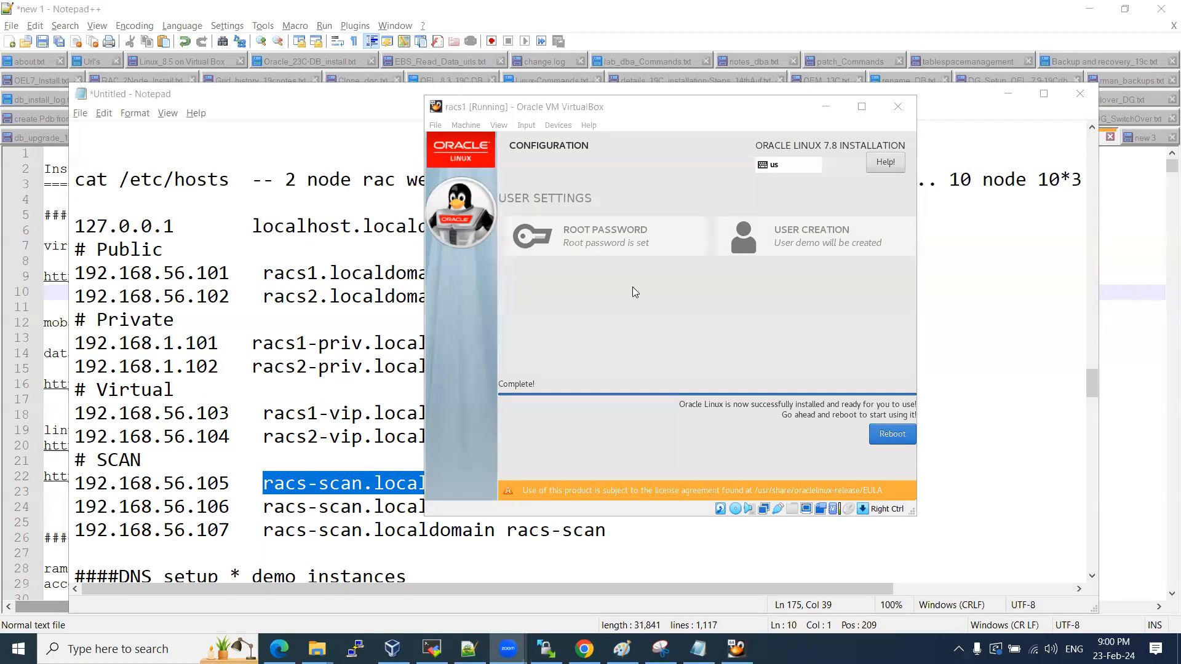
pyautogui.click(840, 351)
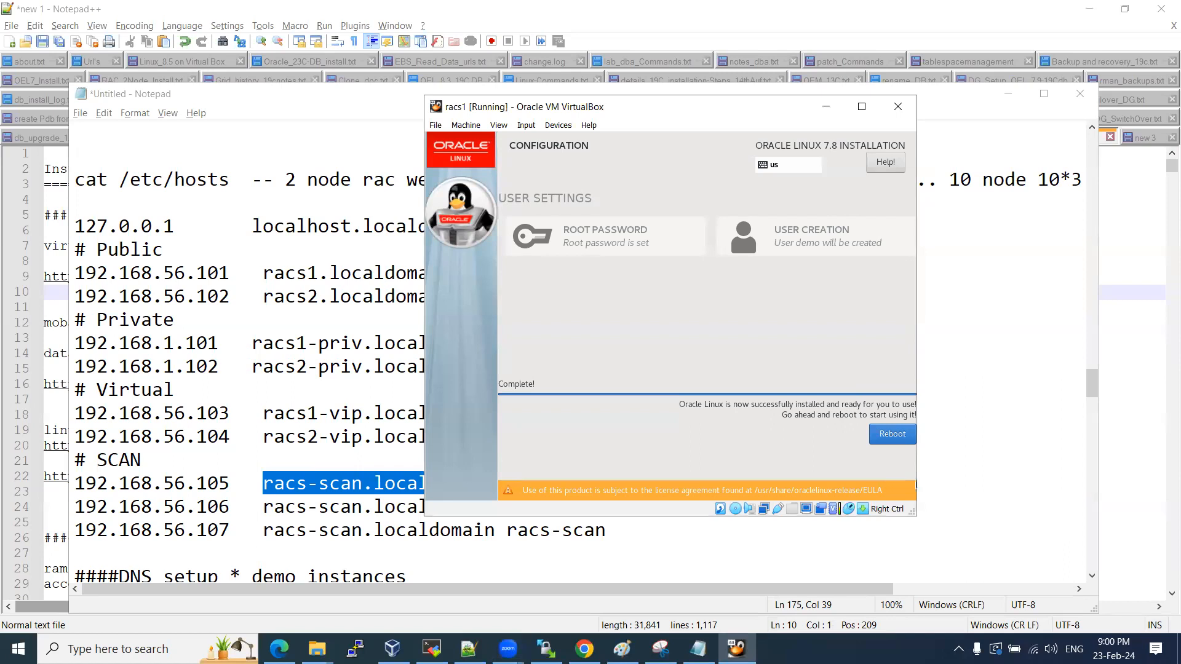
pyautogui.click(880, 443)
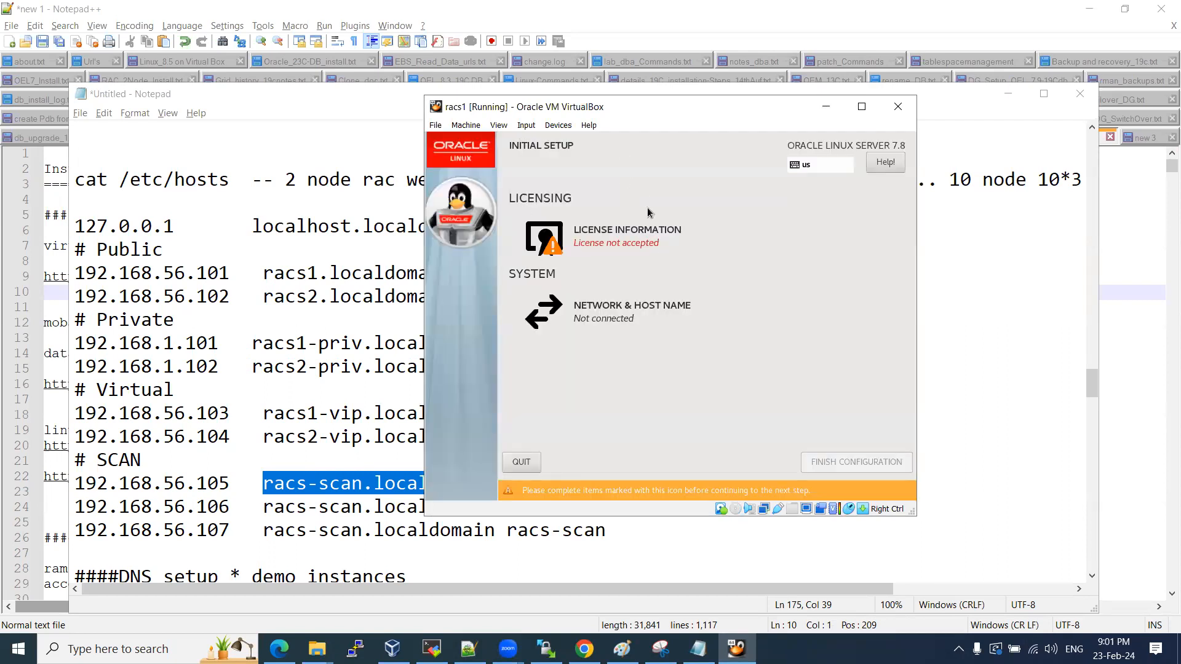
# Accept the license agreement in Initial Setup and finish the configuration.
pyautogui.click(622, 235)
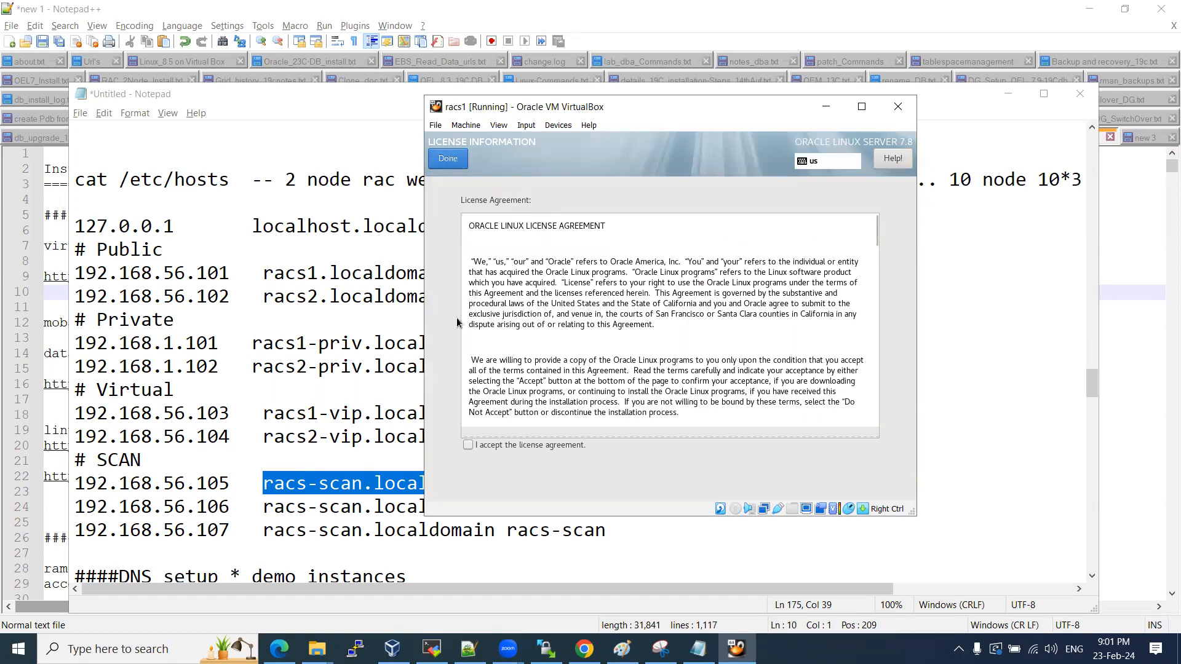
pyautogui.click(467, 445)
pyautogui.click(451, 159)
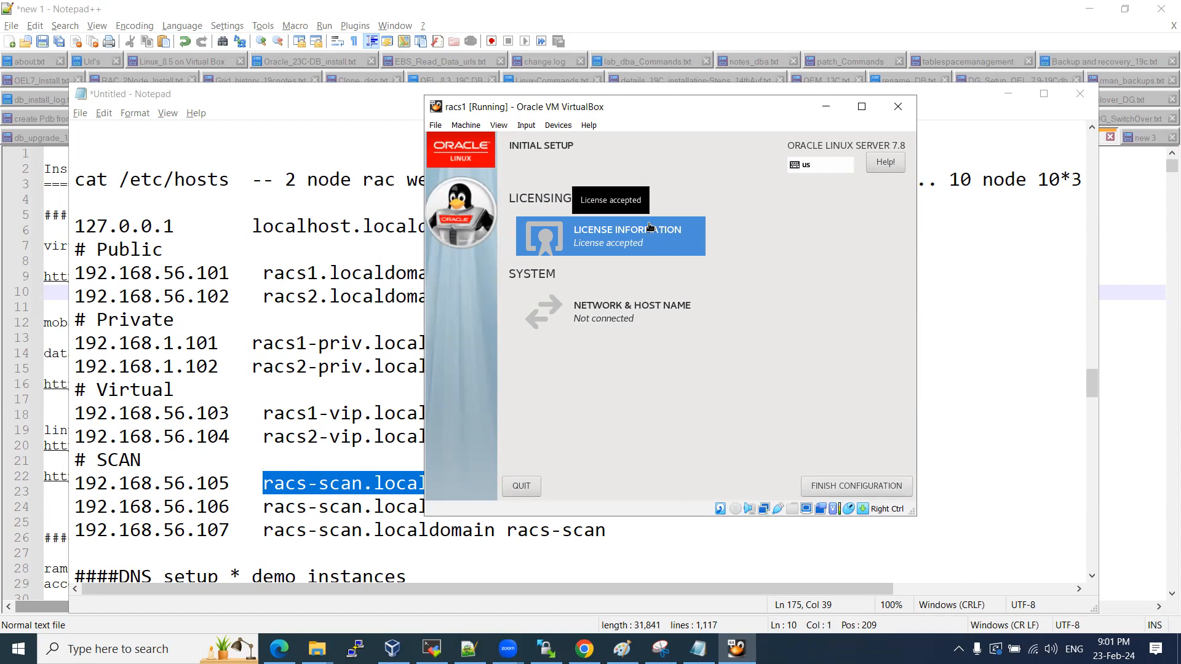
pyautogui.click(842, 489)
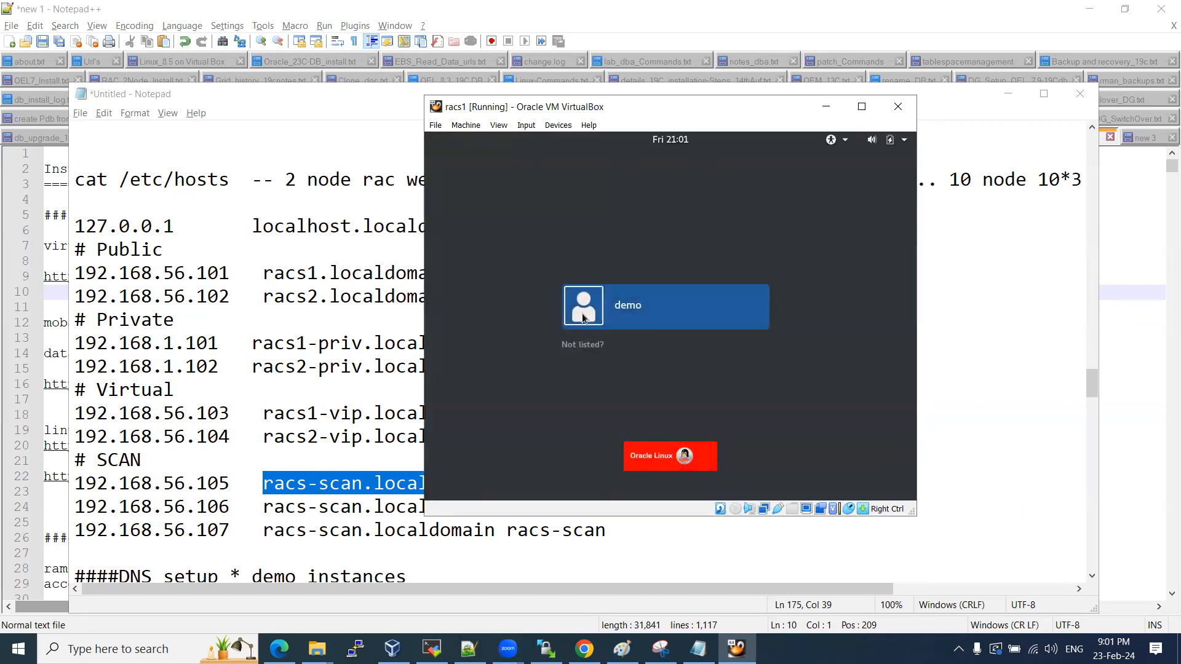
# Sign in as root through 'Not listed?' with the root password.
pyautogui.click(585, 345)
pyautogui.write('root')
pyautogui.press('Return')
pyautogui.write('oracle')
pyautogui.press('Return')
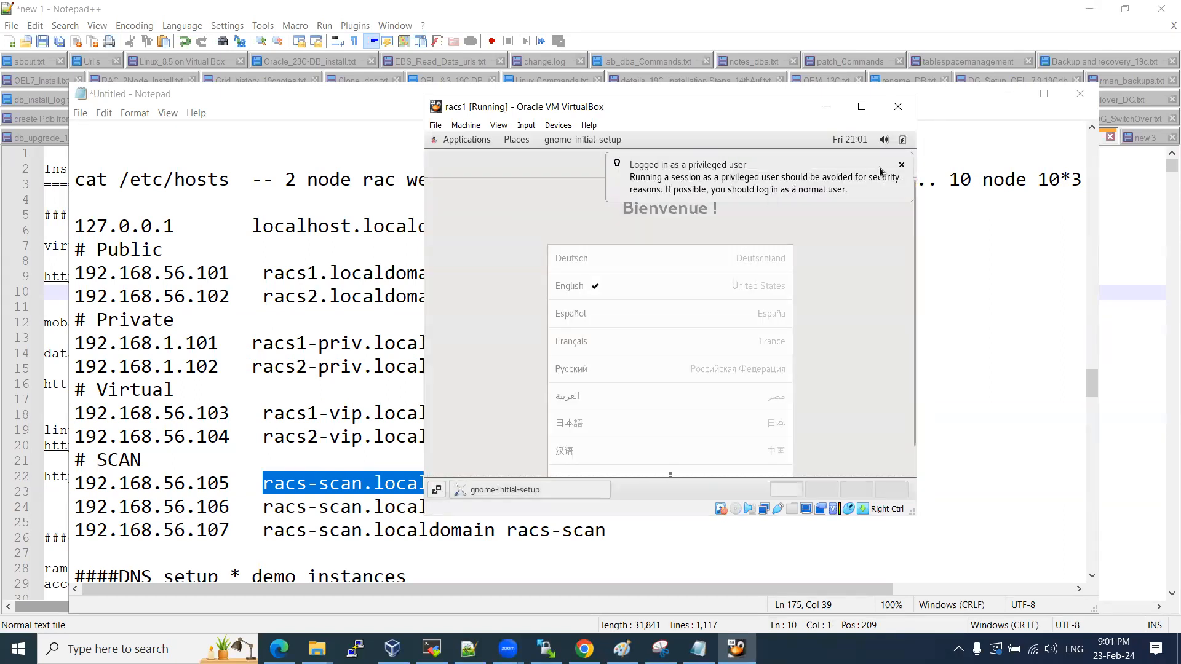
# Dismiss the privileged-user notice and complete the welcome wizard to start using Oracle Linux Server.
pyautogui.click(902, 165)
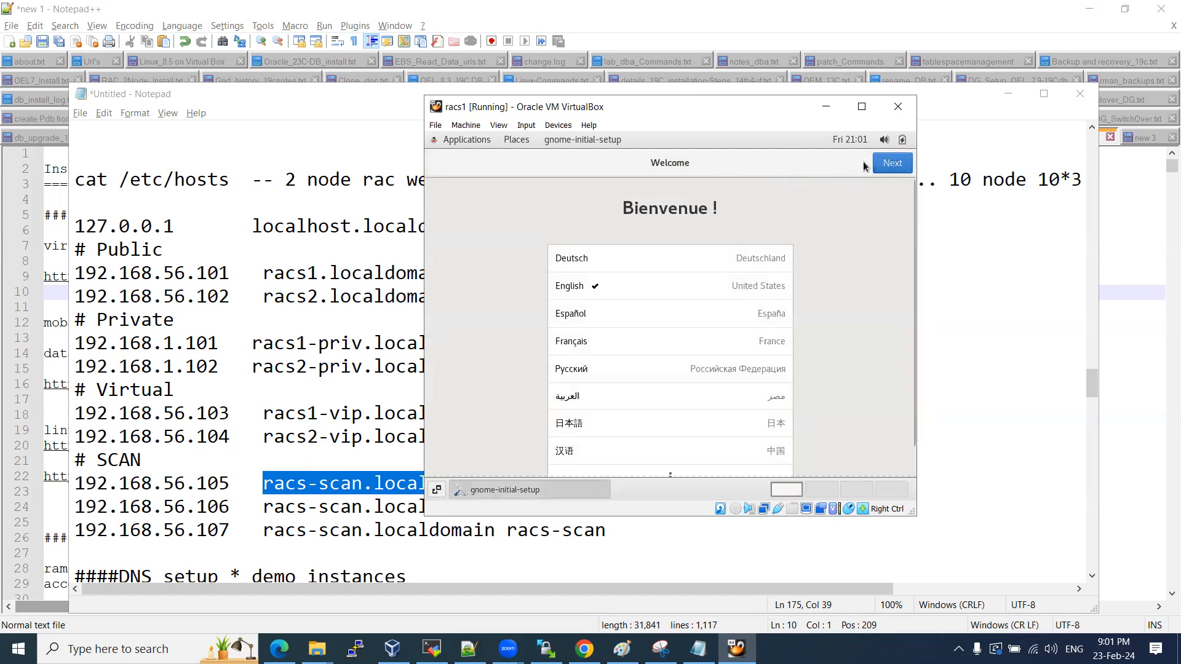
pyautogui.click(886, 166)
pyautogui.click(887, 167)
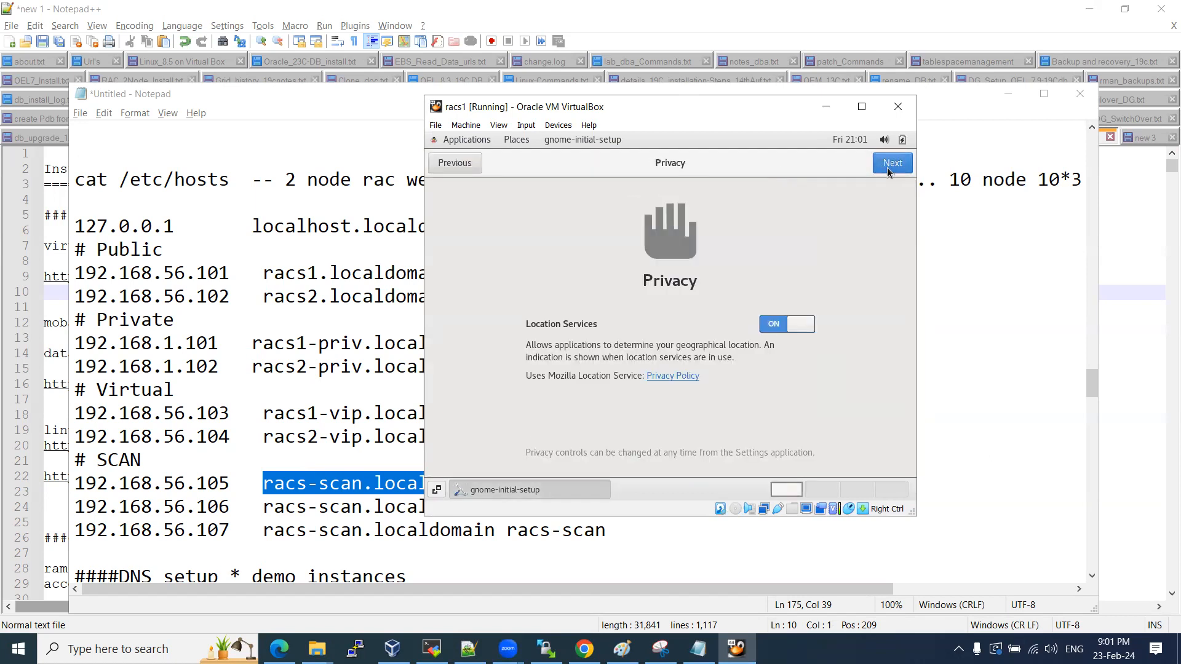
pyautogui.click(887, 167)
pyautogui.click(887, 168)
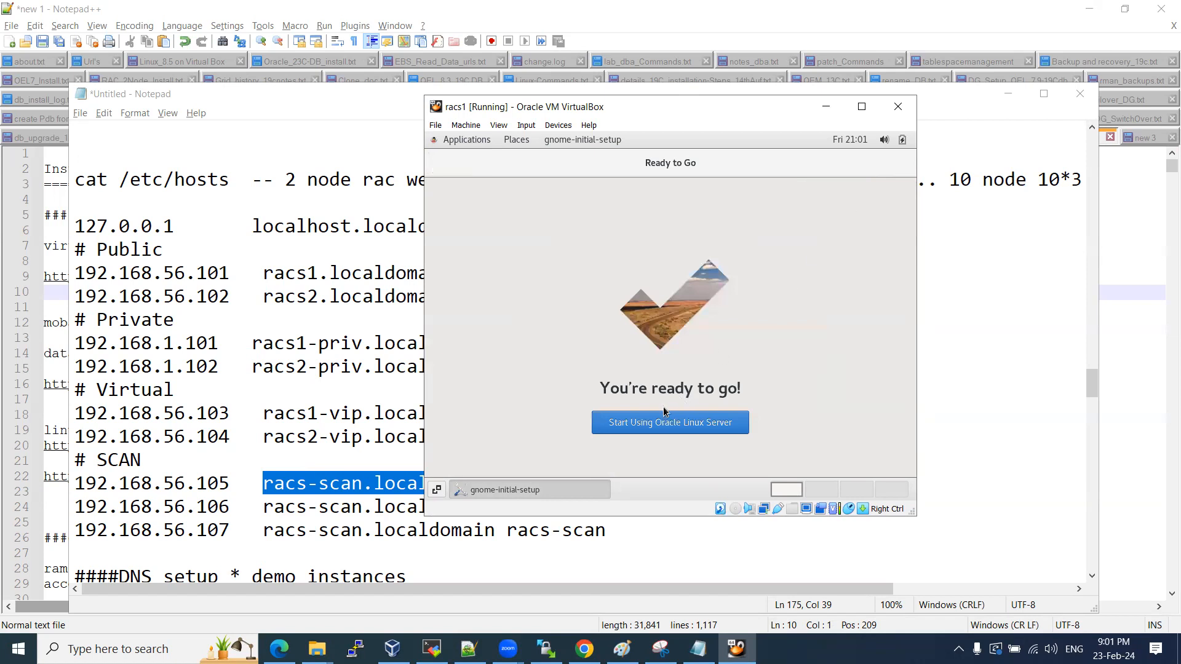
pyautogui.click(682, 426)
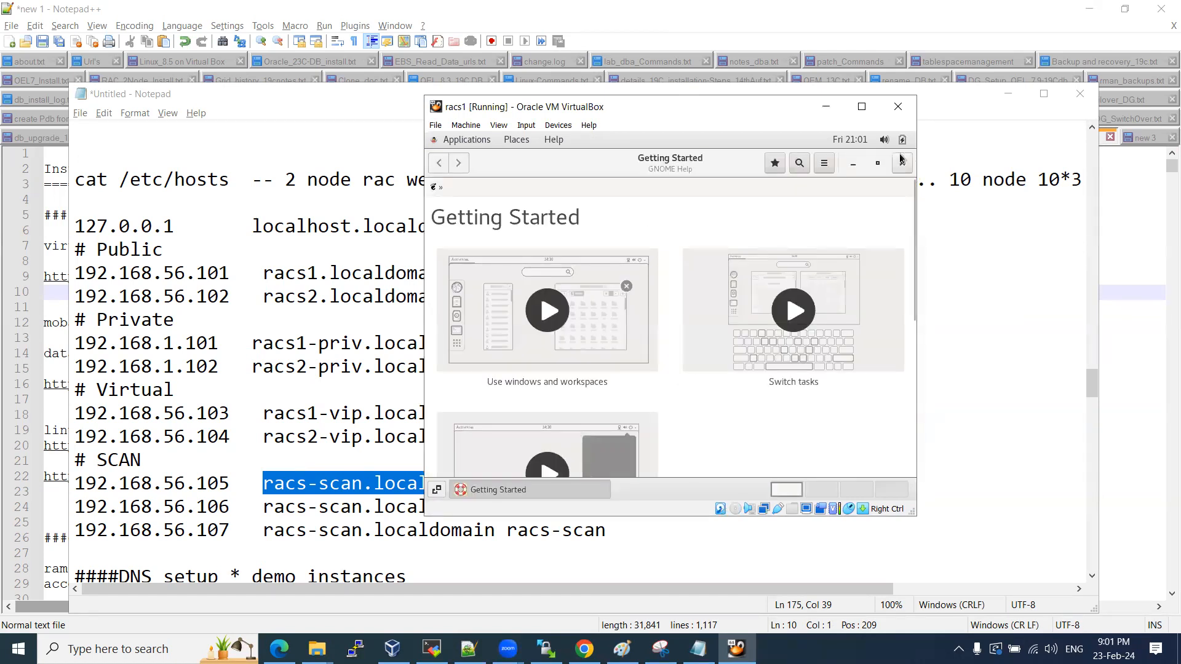
# Close Getting Started and open a terminal on the racs1 desktop.
pyautogui.click(901, 165)
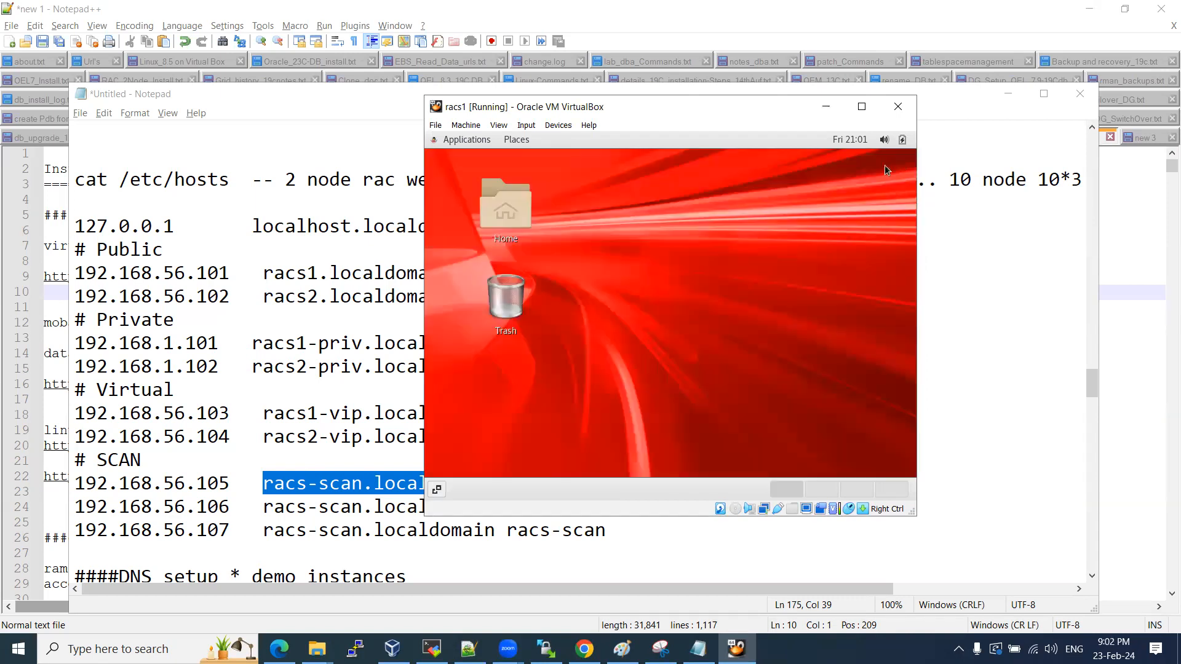
pyautogui.rightClick(632, 204)
pyautogui.click(670, 318)
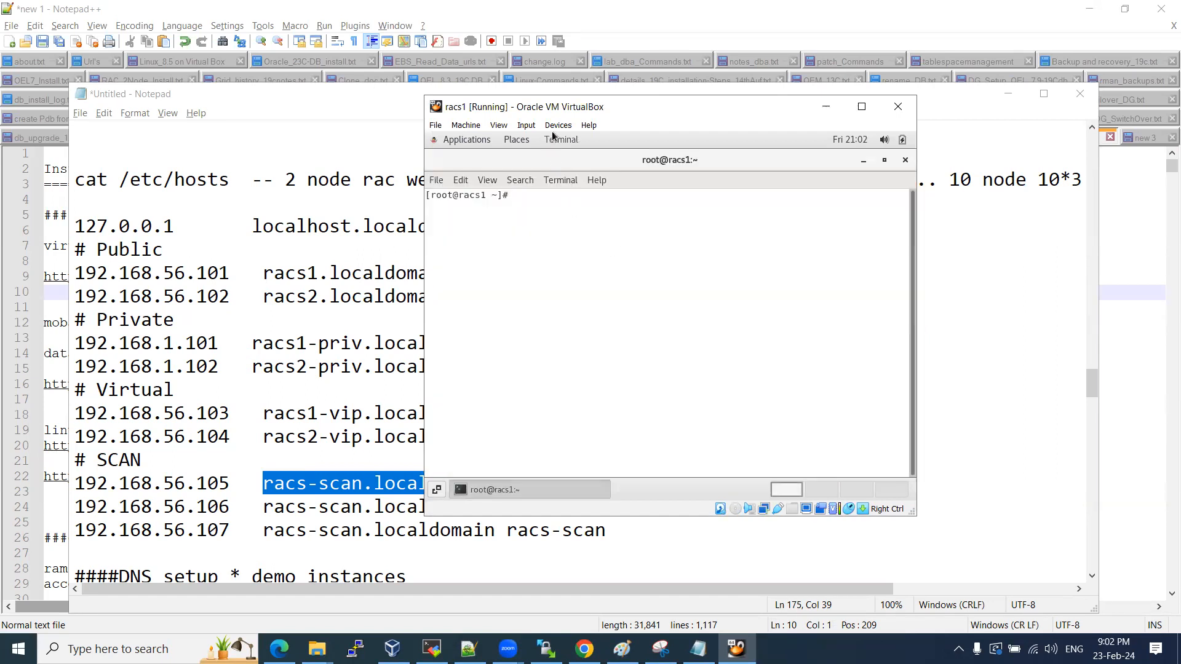
pyautogui.click(553, 137)
pyautogui.click(552, 136)
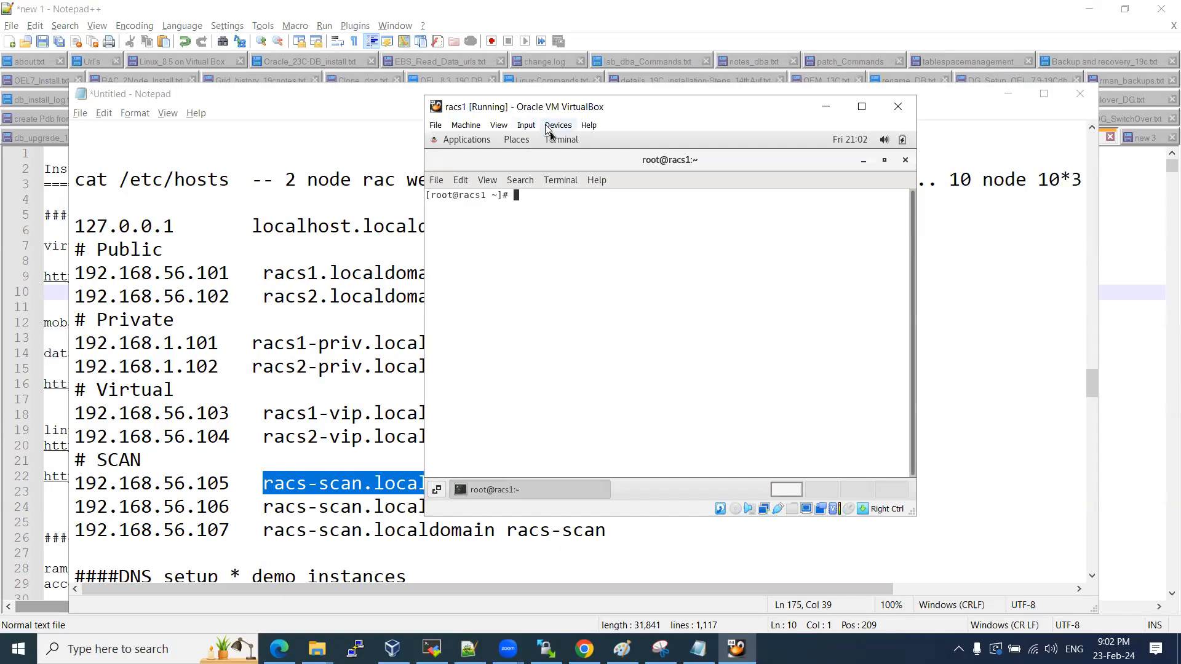
# Insert the Guest Additions CD image and run the 7.0.6 installer to completion.
pyautogui.click(546, 126)
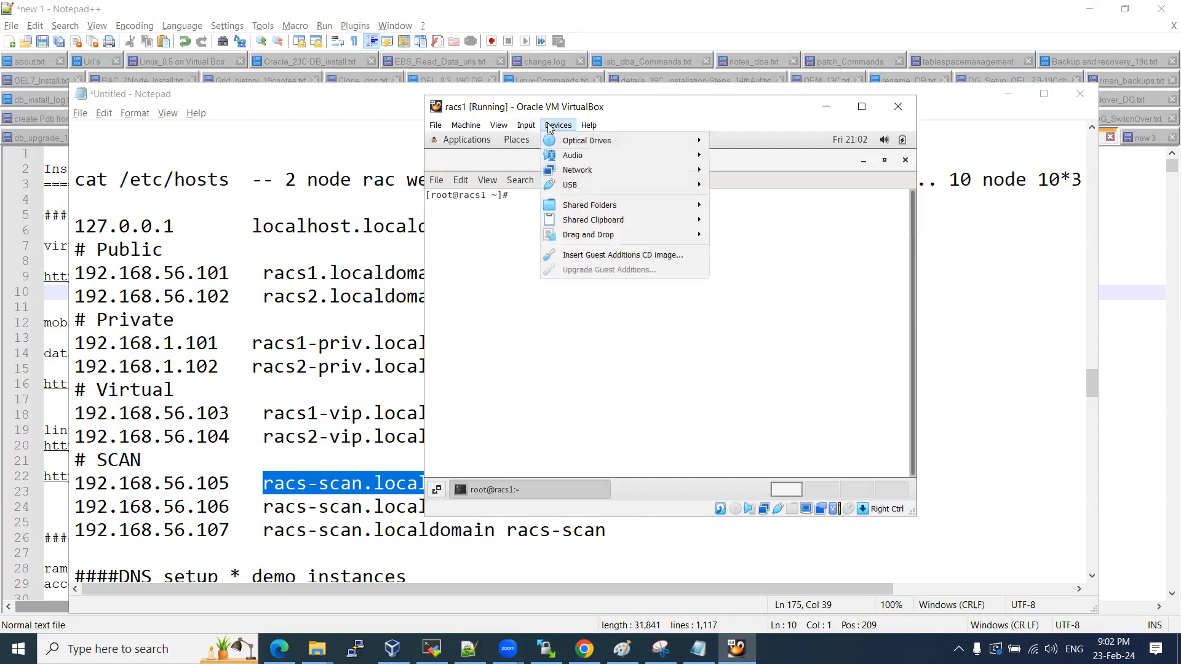
pyautogui.click(601, 256)
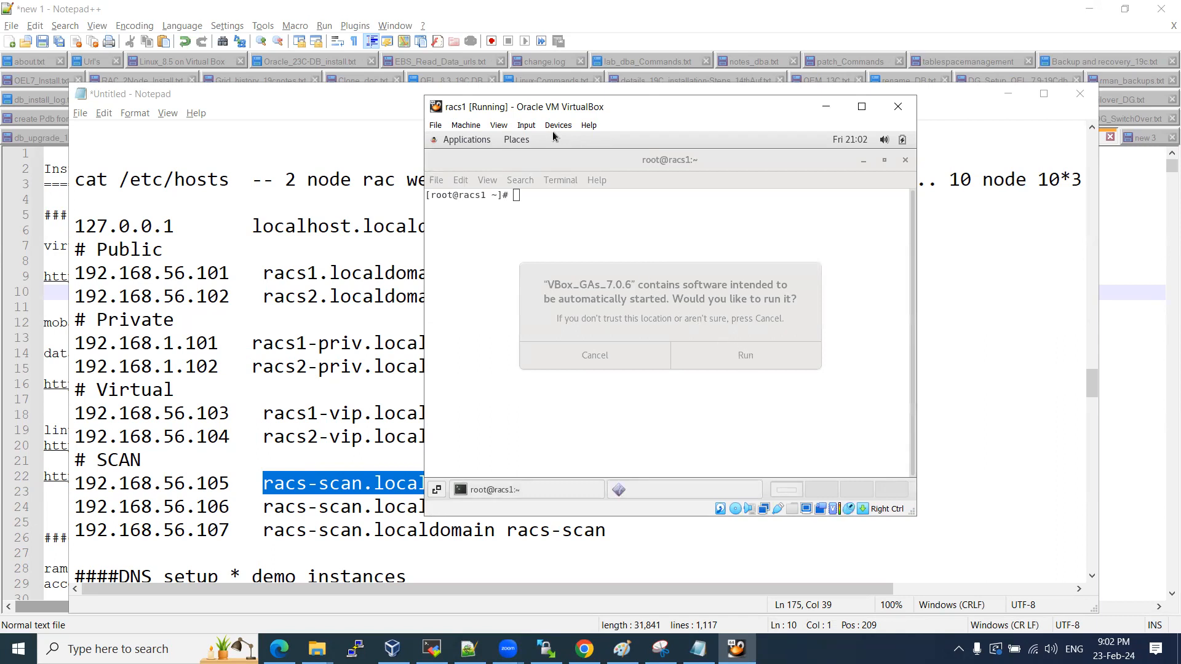
pyautogui.click(792, 357)
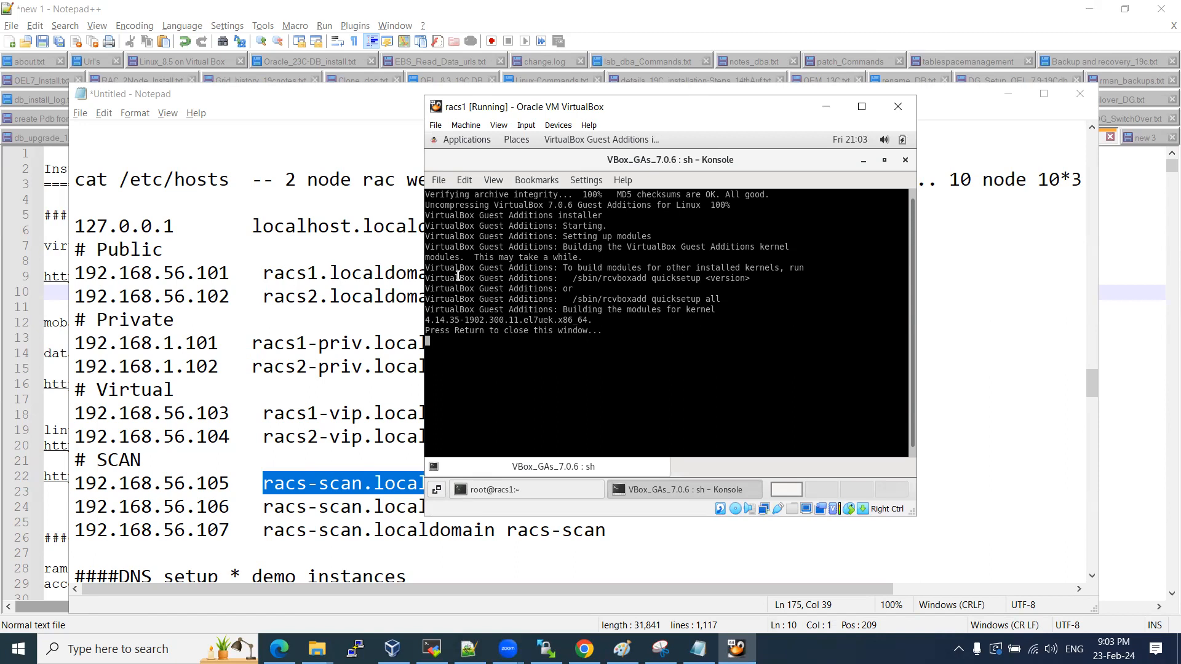
pyautogui.click(904, 160)
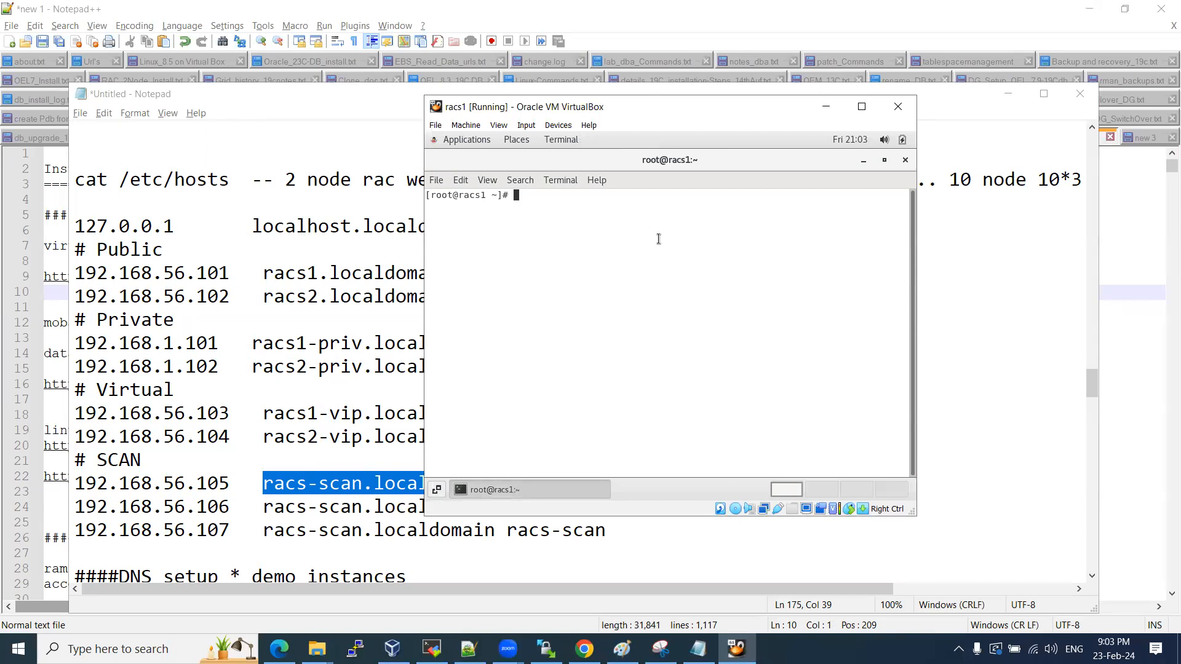
# Run ifconfig in the racs1 terminal.
pyautogui.write('ifconfgi')
pyautogui.press('BackSpace')
pyautogui.press('BackSpace')
pyautogui.write('ig')
pyautogui.press('Return')
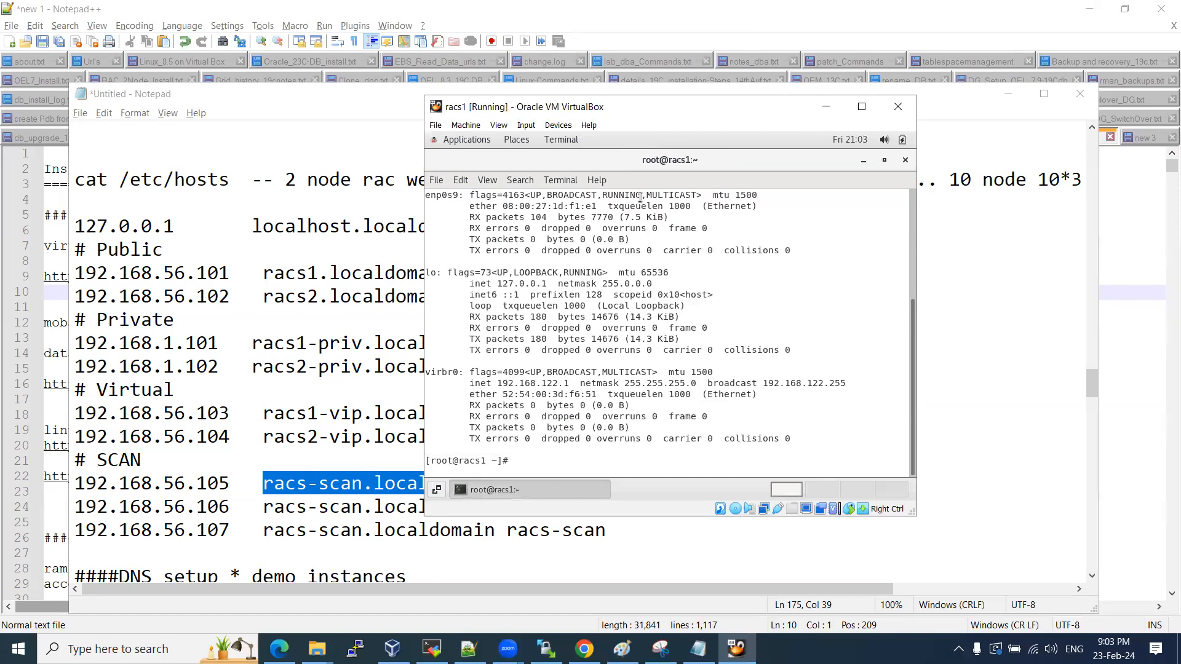
pyautogui.scroll(5, 624, 273)
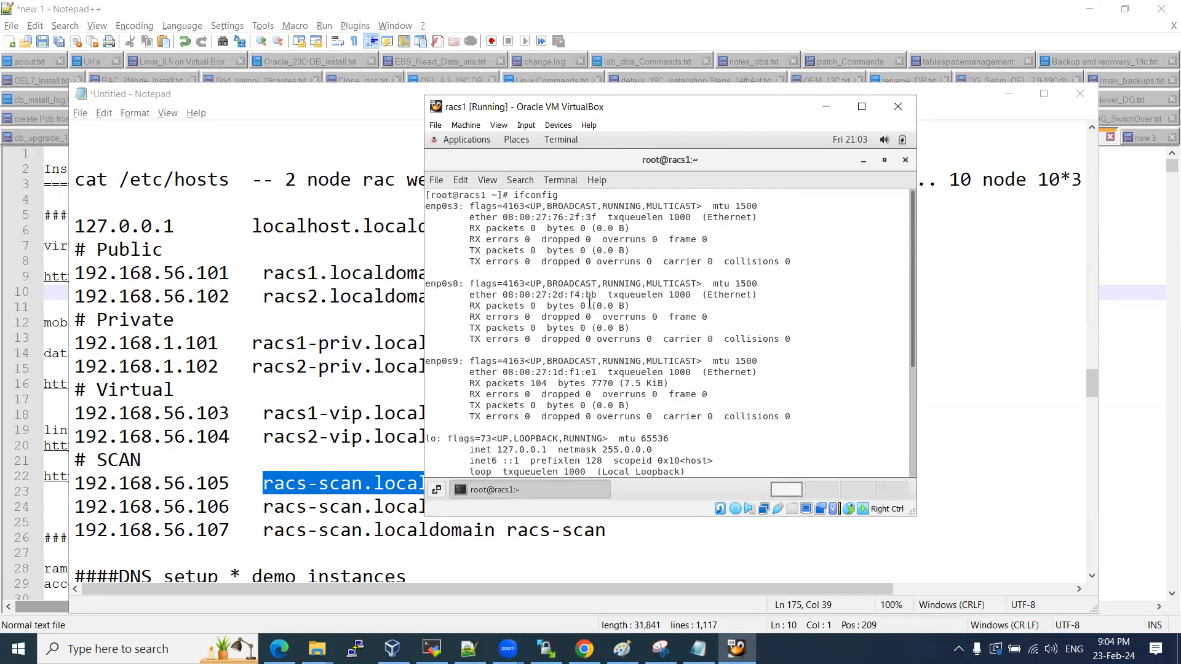
# Review the enp0s3, enp0s8 and enp0s9 interfaces, then check racs1's three adapters in the Manager.
pyautogui.moveTo(426, 206); pyautogui.dragTo(746, 416)
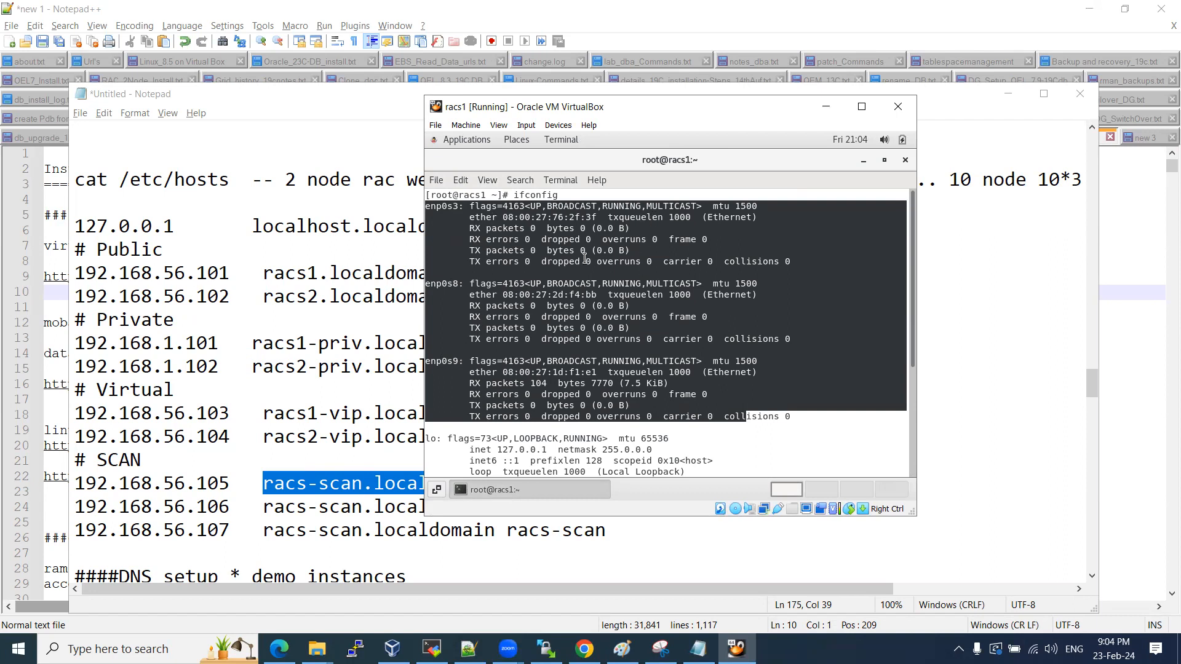
pyautogui.click(433, 208)
pyautogui.moveTo(429, 206); pyautogui.dragTo(461, 202)
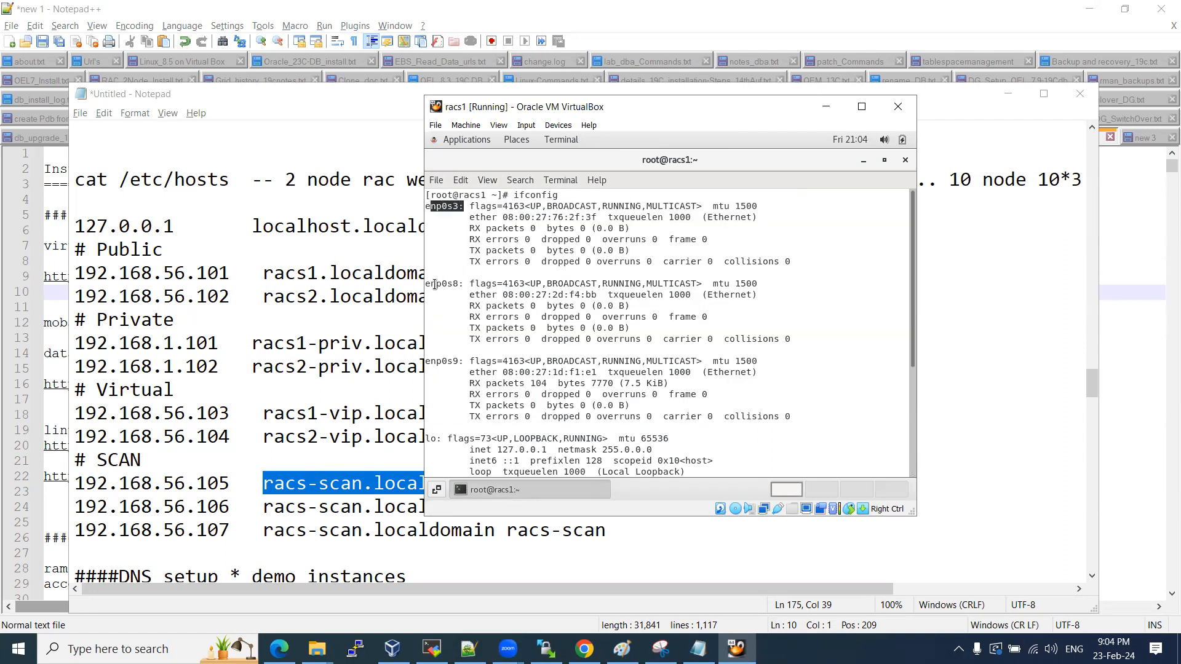
pyautogui.moveTo(434, 285); pyautogui.dragTo(463, 289)
pyautogui.moveTo(438, 368); pyautogui.dragTo(526, 350)
pyautogui.scroll(-3, 478, 411)
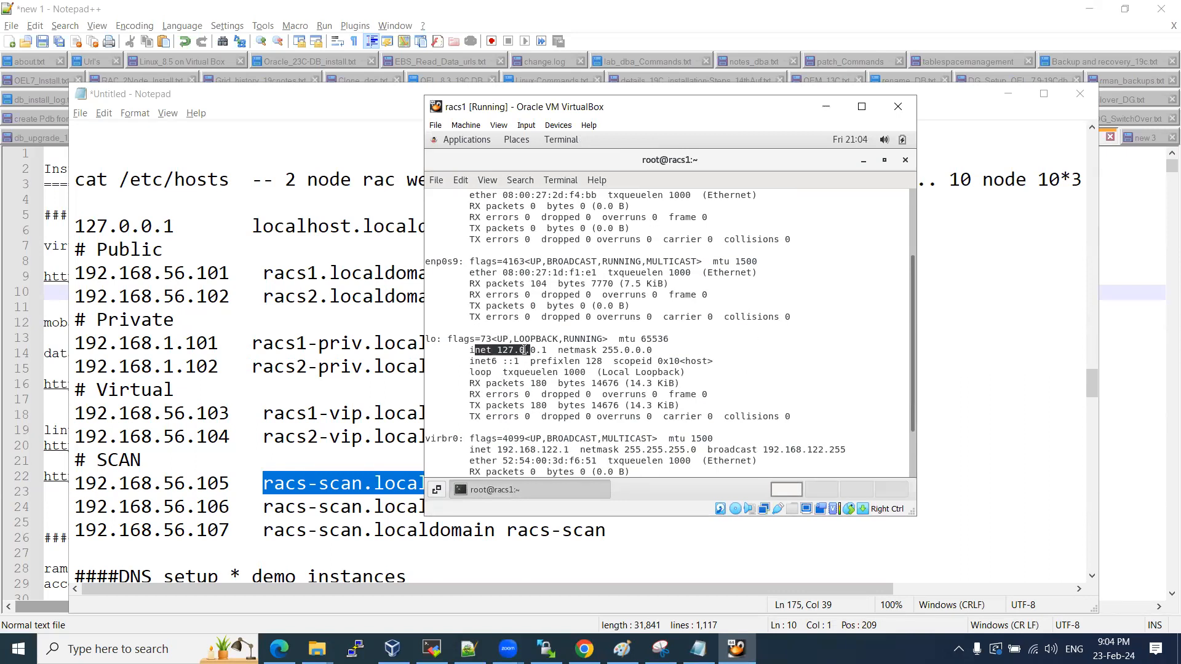
pyautogui.scroll(-2, 524, 350)
pyautogui.moveTo(438, 370); pyautogui.dragTo(455, 368)
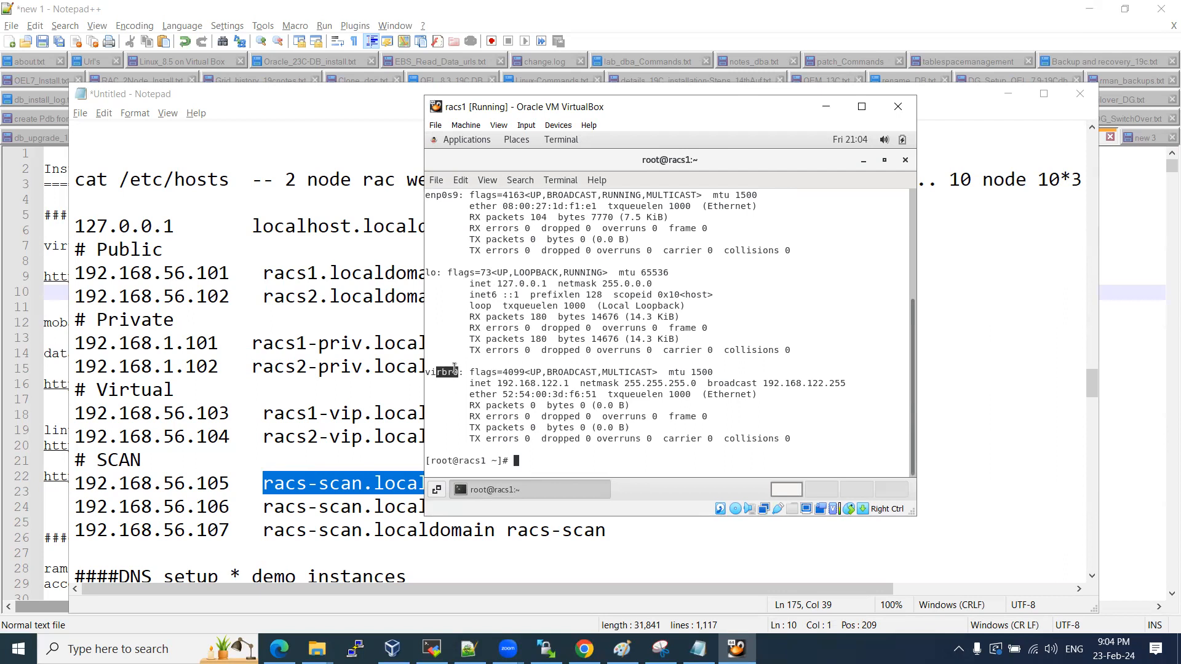
pyautogui.scroll(3, 543, 357)
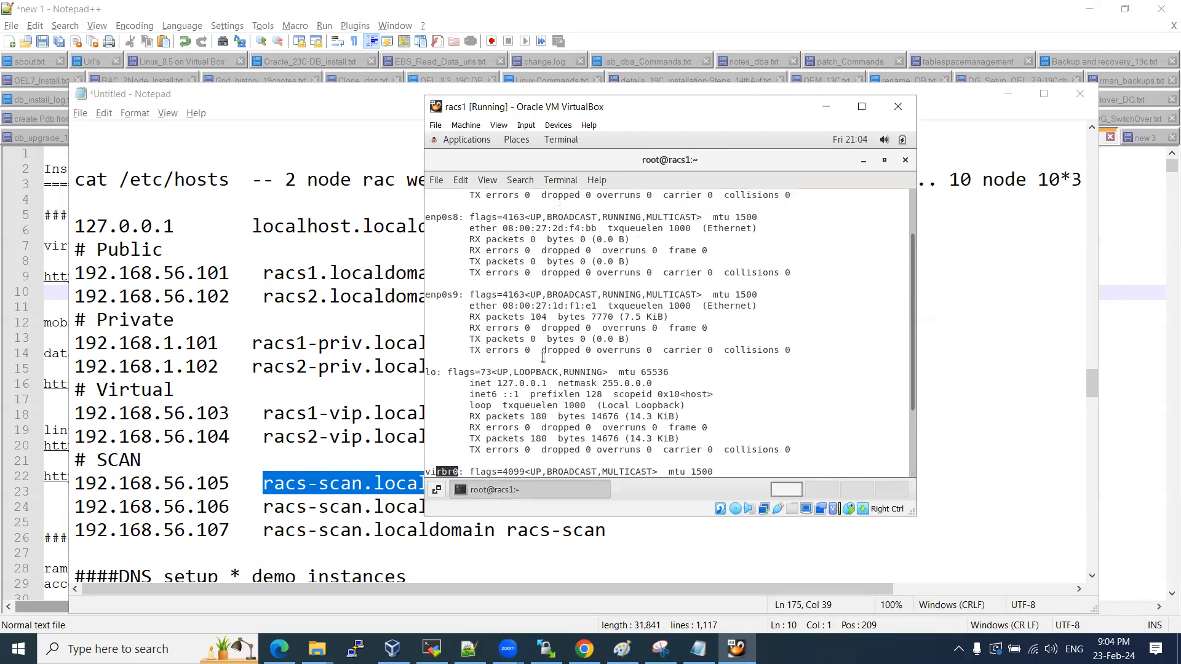
pyautogui.scroll(2, 543, 357)
pyautogui.moveTo(429, 206); pyautogui.dragTo(697, 418)
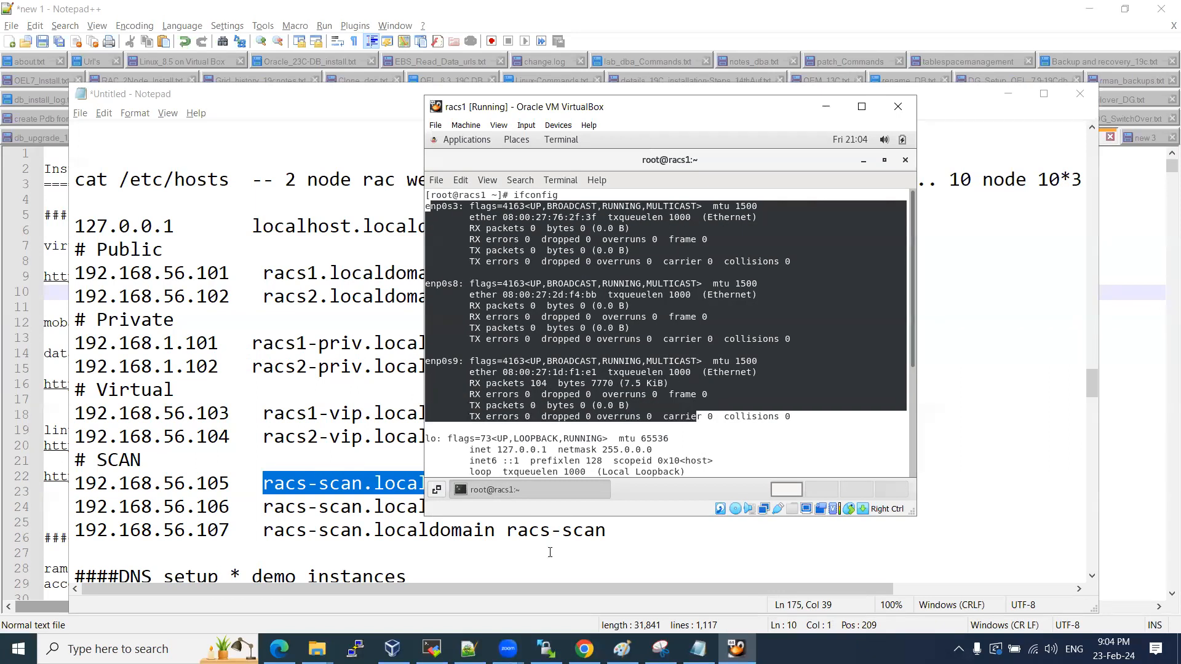
pyautogui.click(392, 648)
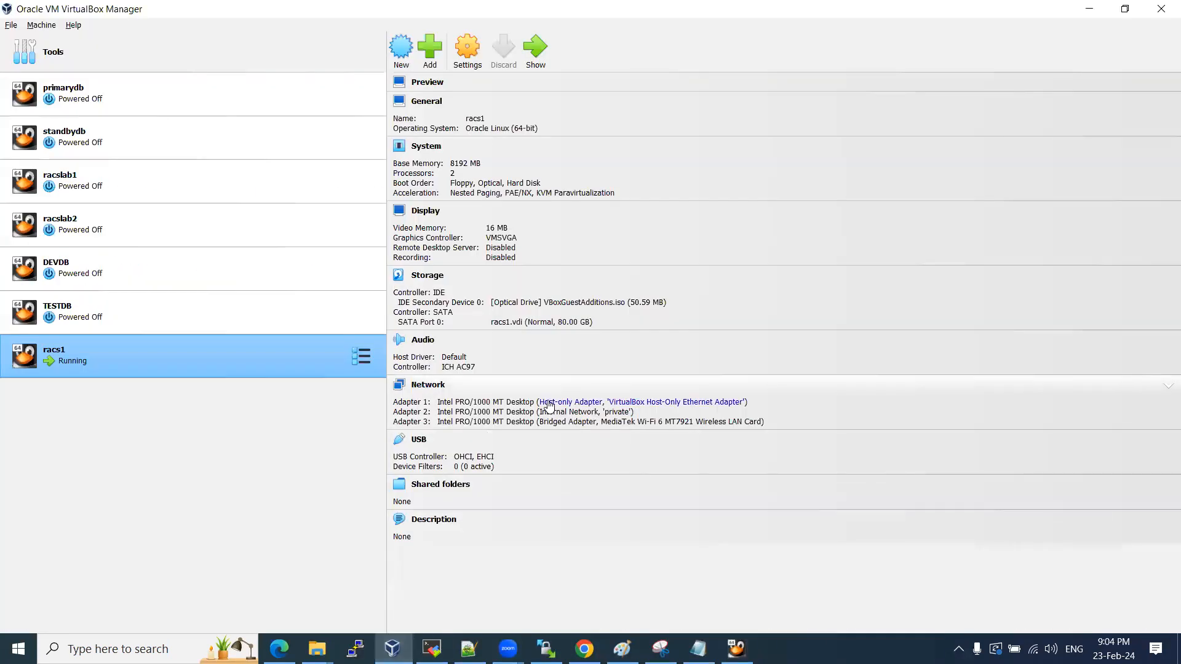
# Bring the racs1 window back, then switch to the Notepad++ RAC setup notes.
pyautogui.hotkey('alt', 'Tab')
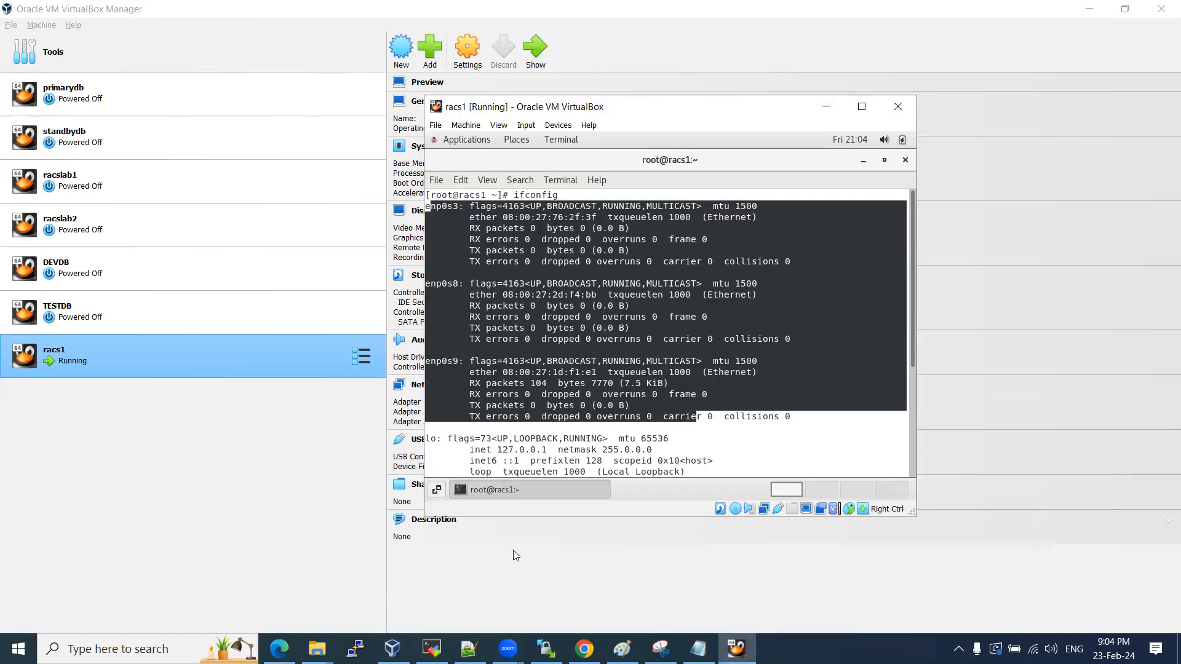
pyautogui.click(469, 649)
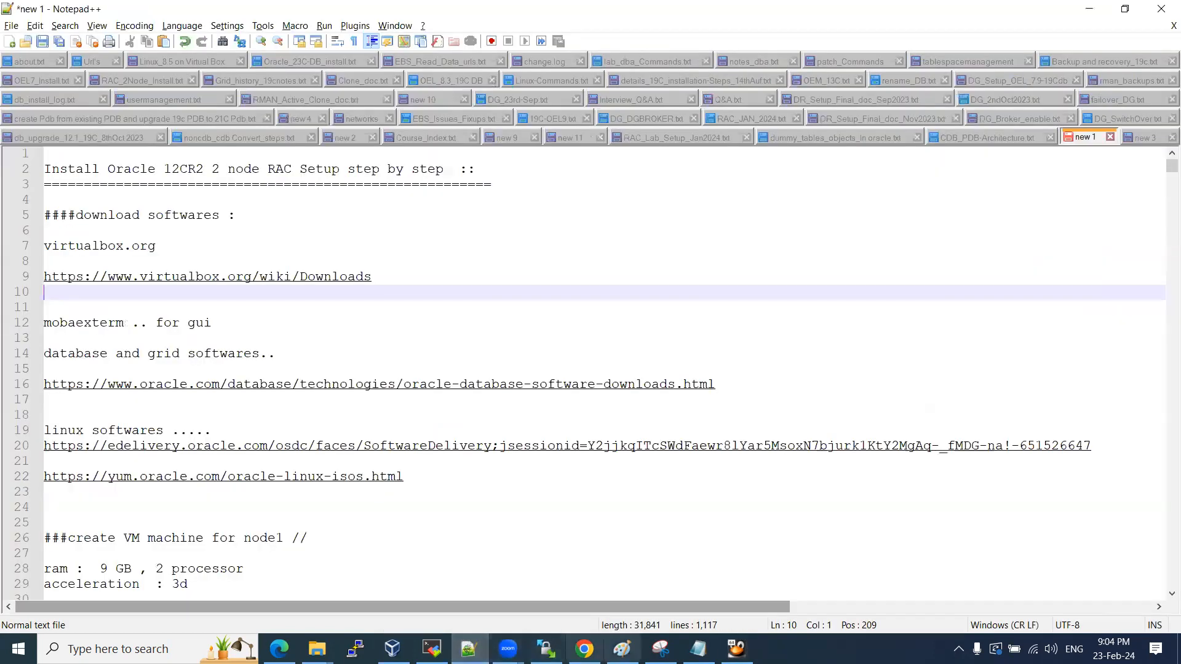
# Change the private addresses to 192.168.1.40 for racs1-priv and 192.168.1.41 for racs2-priv.
pyautogui.click(698, 649)
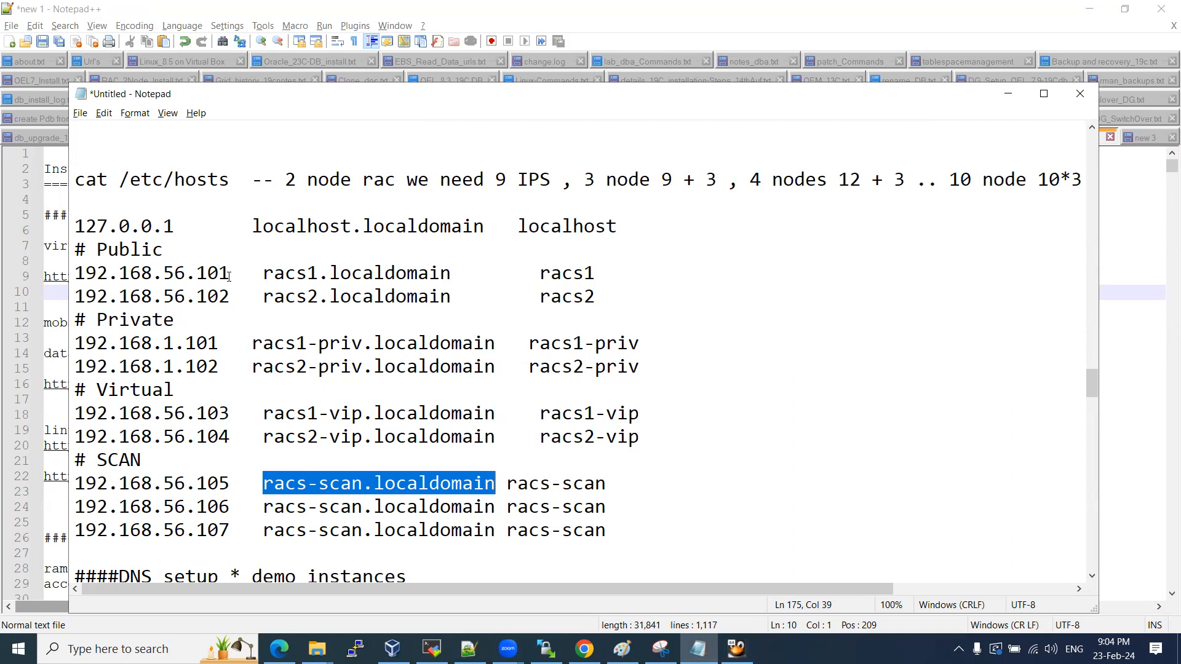
pyautogui.click(222, 342)
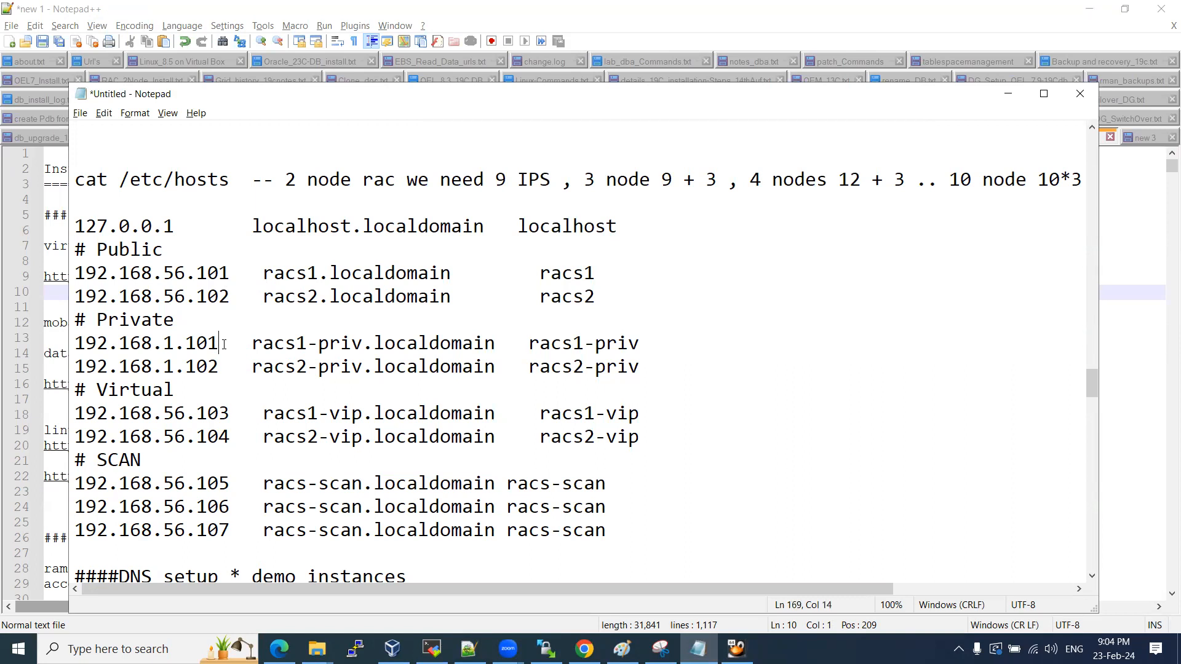
pyautogui.press('BackSpace')
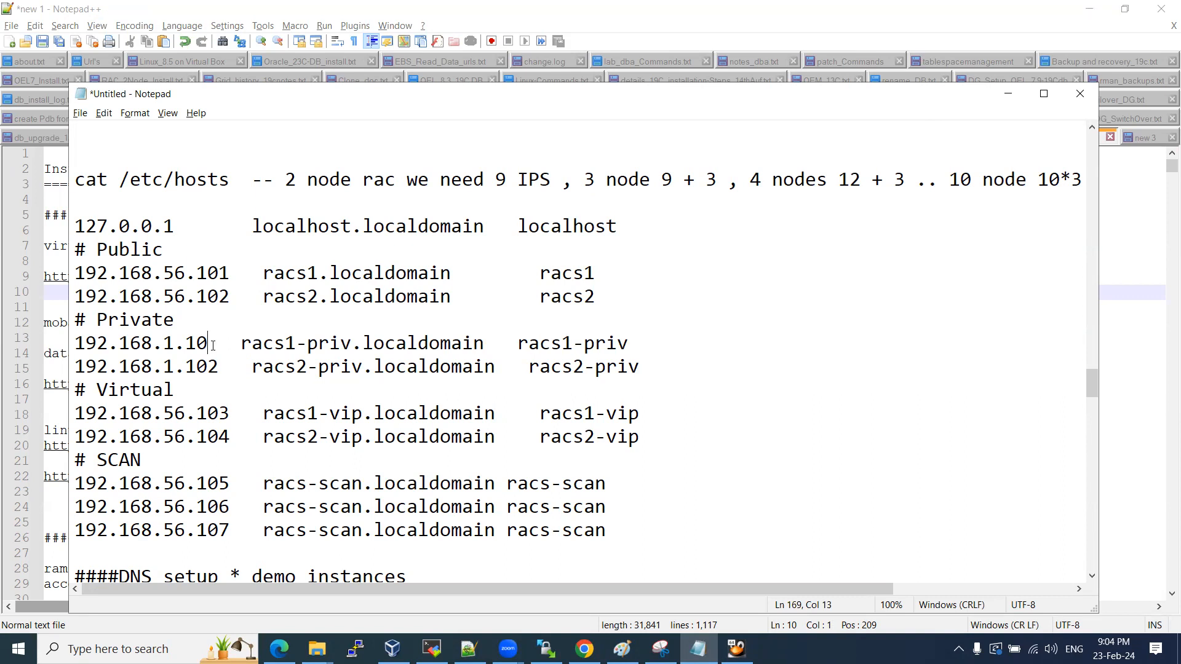
pyautogui.press('BackSpace')
pyautogui.press('BackSpace')
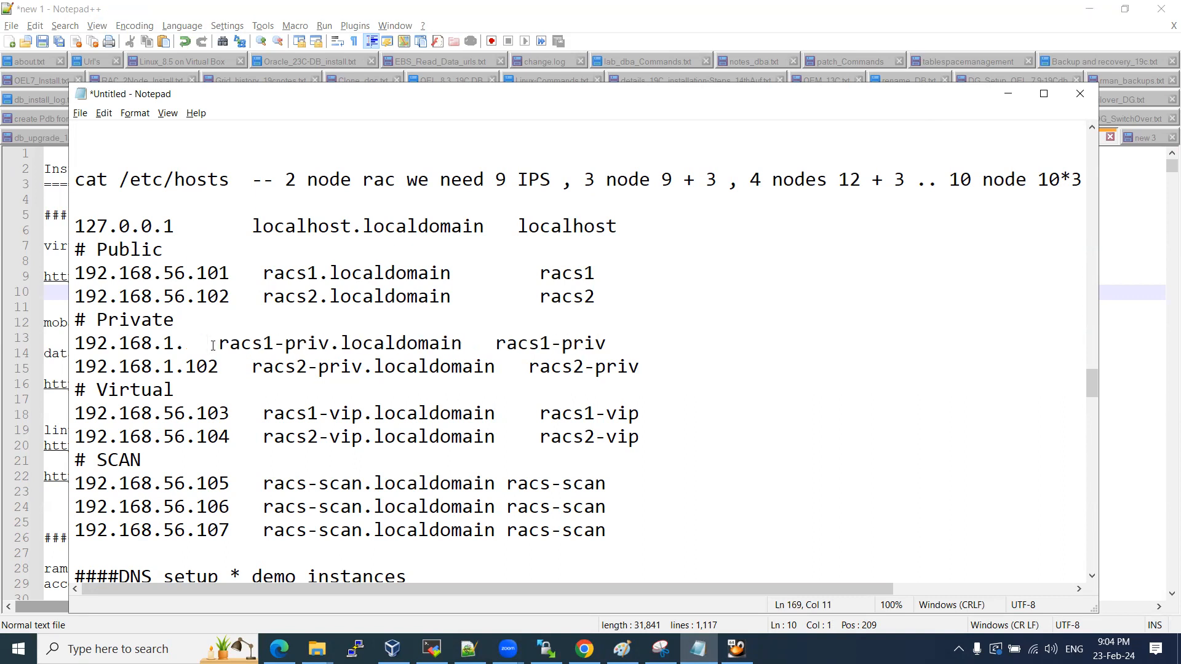
pyautogui.write('4')
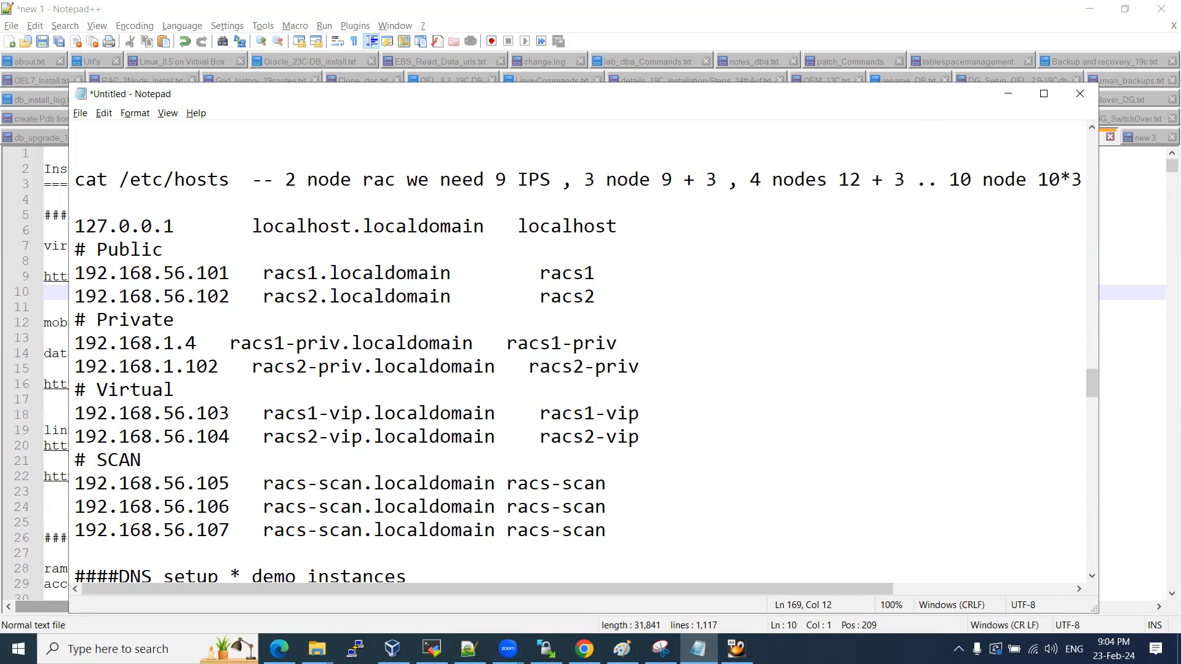
pyautogui.write('0')
pyautogui.moveTo(220, 366); pyautogui.dragTo(188, 367)
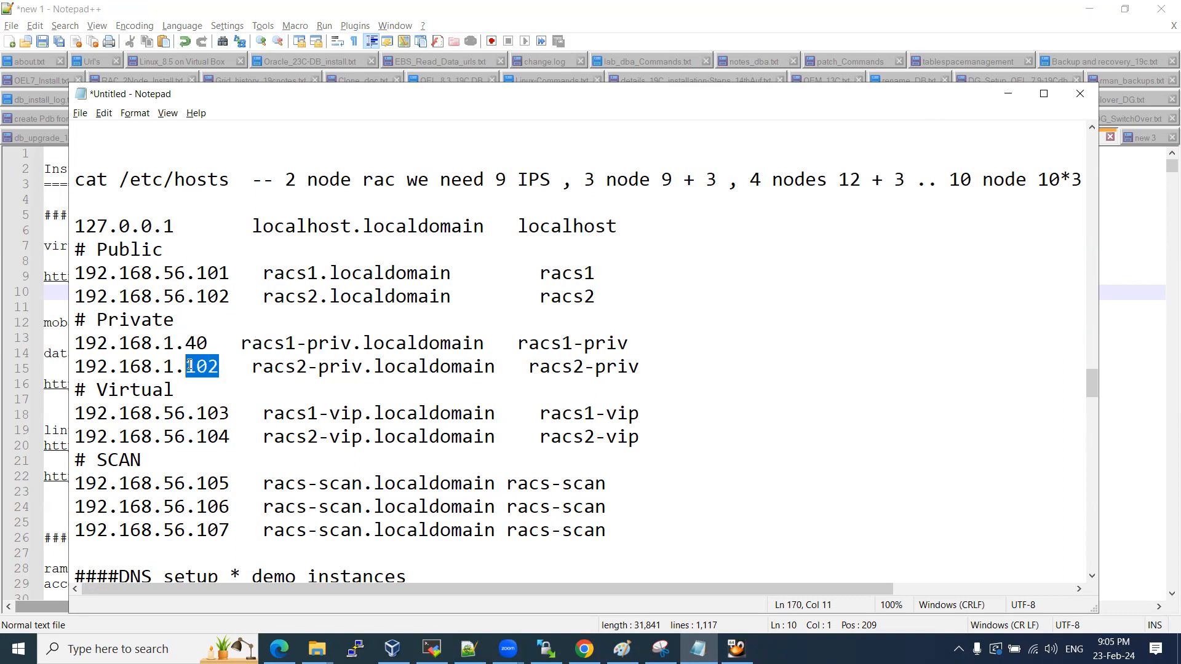
pyautogui.write('41')
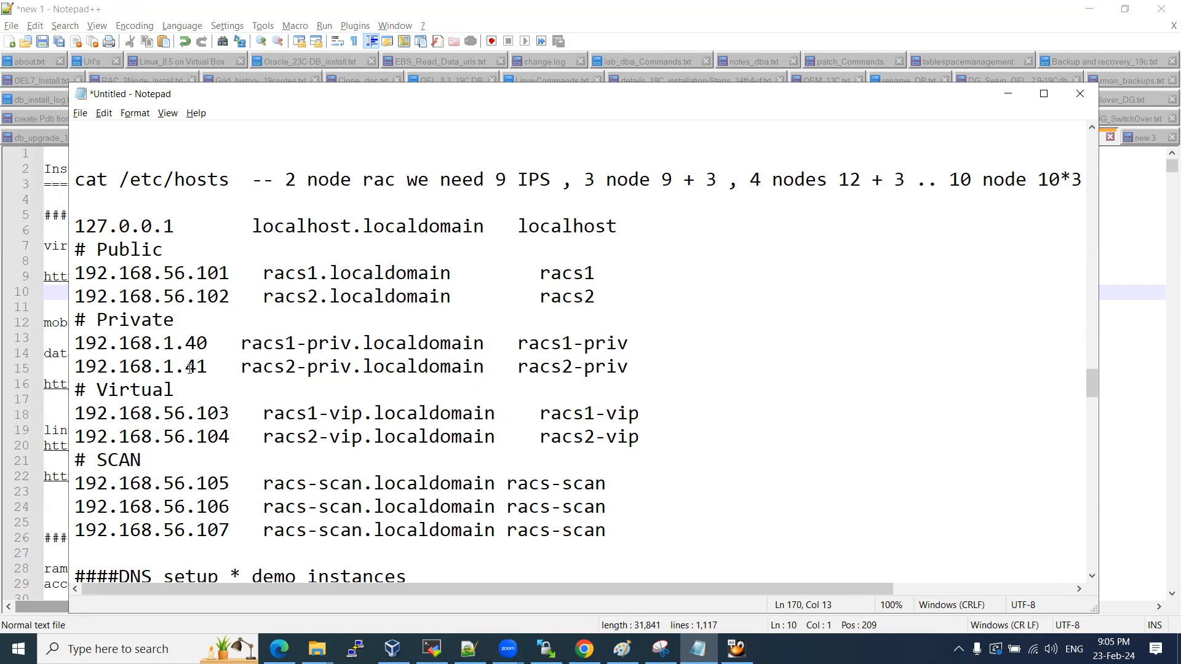
pyautogui.click(224, 412)
pyautogui.moveTo(607, 530); pyautogui.dragTo(79, 223)
pyautogui.click(177, 265)
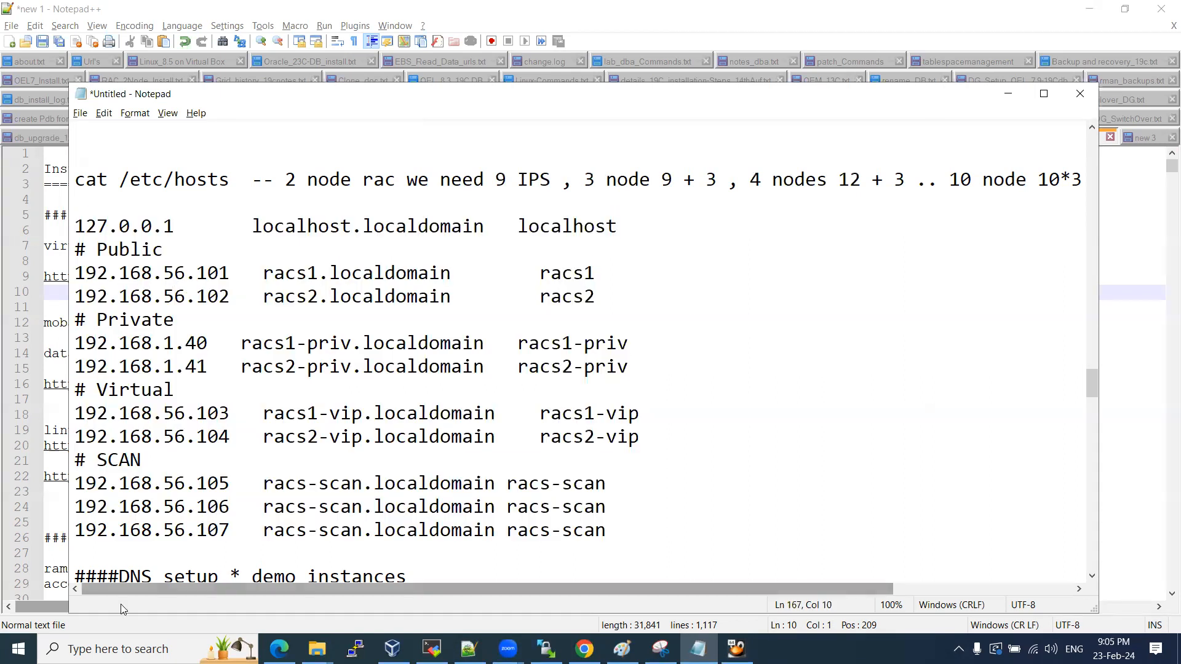
# Launch a Windows Command Prompt by searching for cmd.
pyautogui.press('super')
pyautogui.write('cmd')
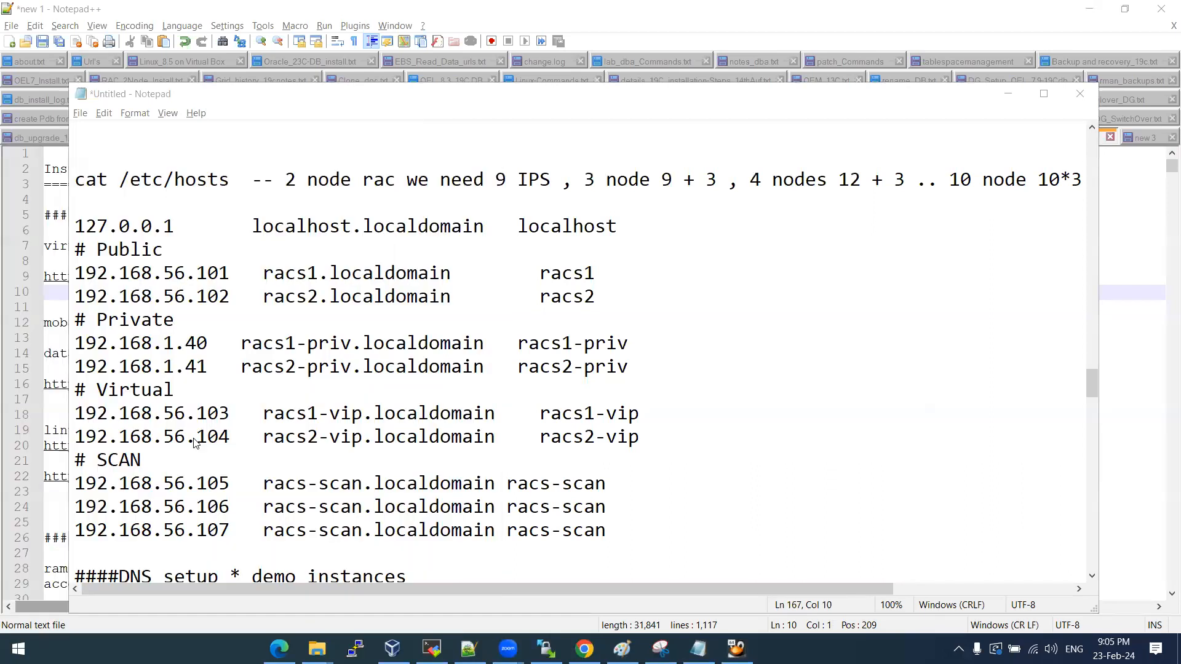
pyautogui.click(142, 231)
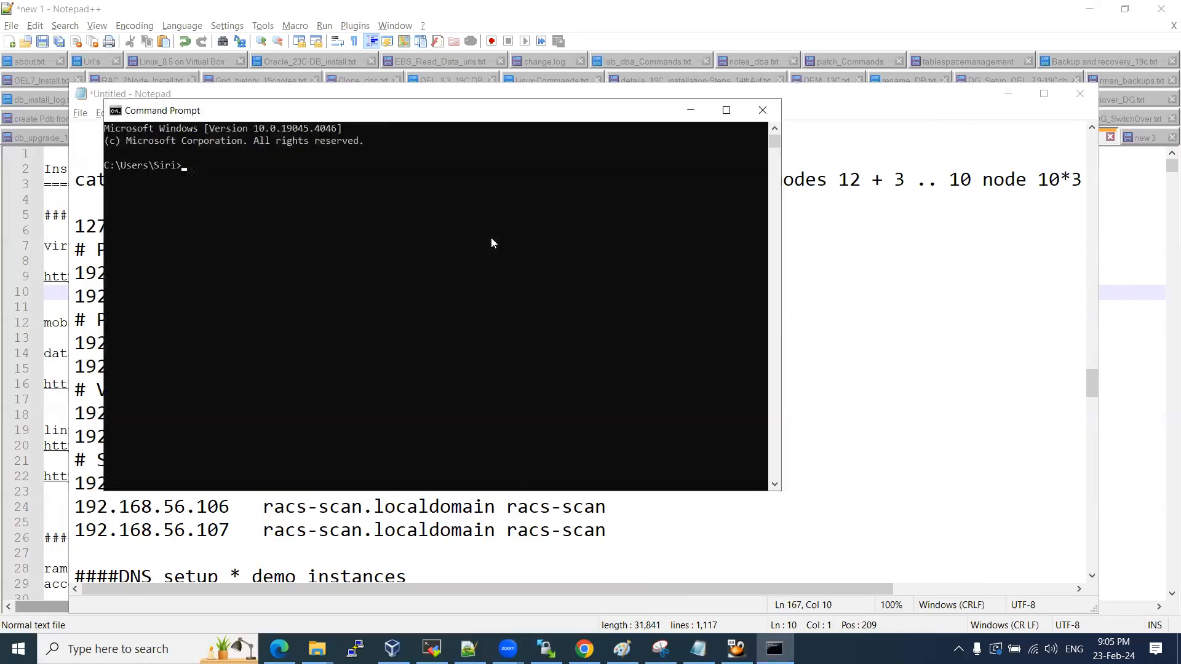
# Run ipconfig, compare Ethernet 2 (192.168.56.1) with Wi-Fi (192.168.0.103), then close Command Prompt.
pyautogui.write('ipc')
pyautogui.write('f')
pyautogui.write('nfig')
pyautogui.press('Return')
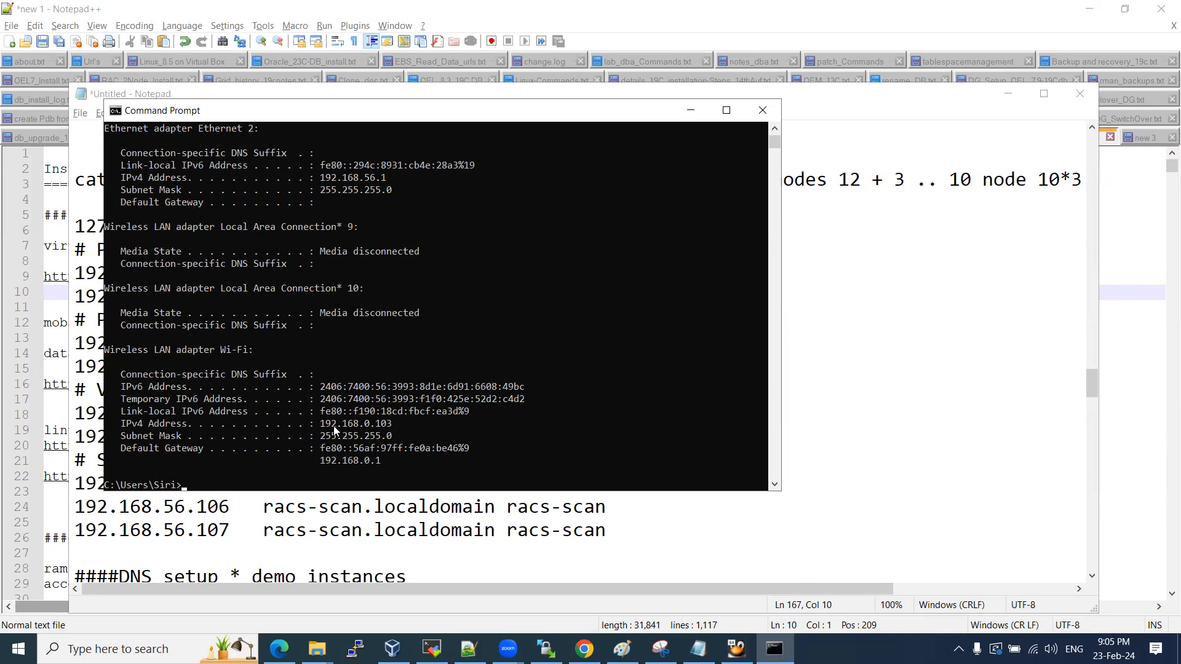
pyautogui.moveTo(320, 423); pyautogui.dragTo(371, 429)
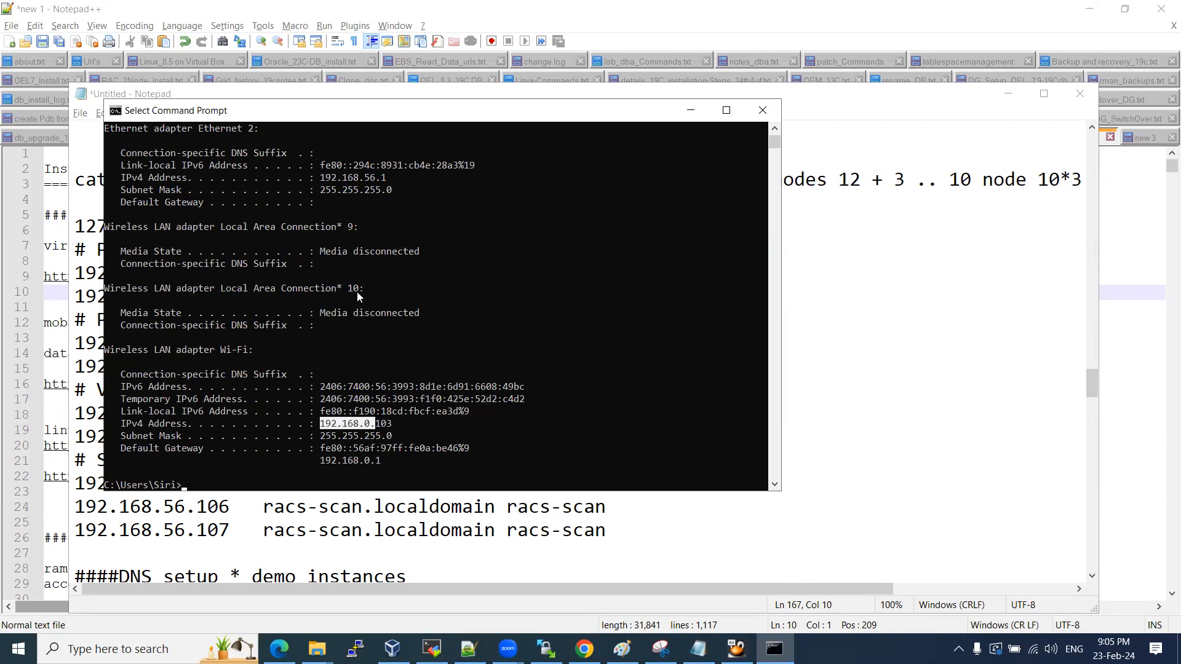
pyautogui.moveTo(321, 178); pyautogui.dragTo(357, 179)
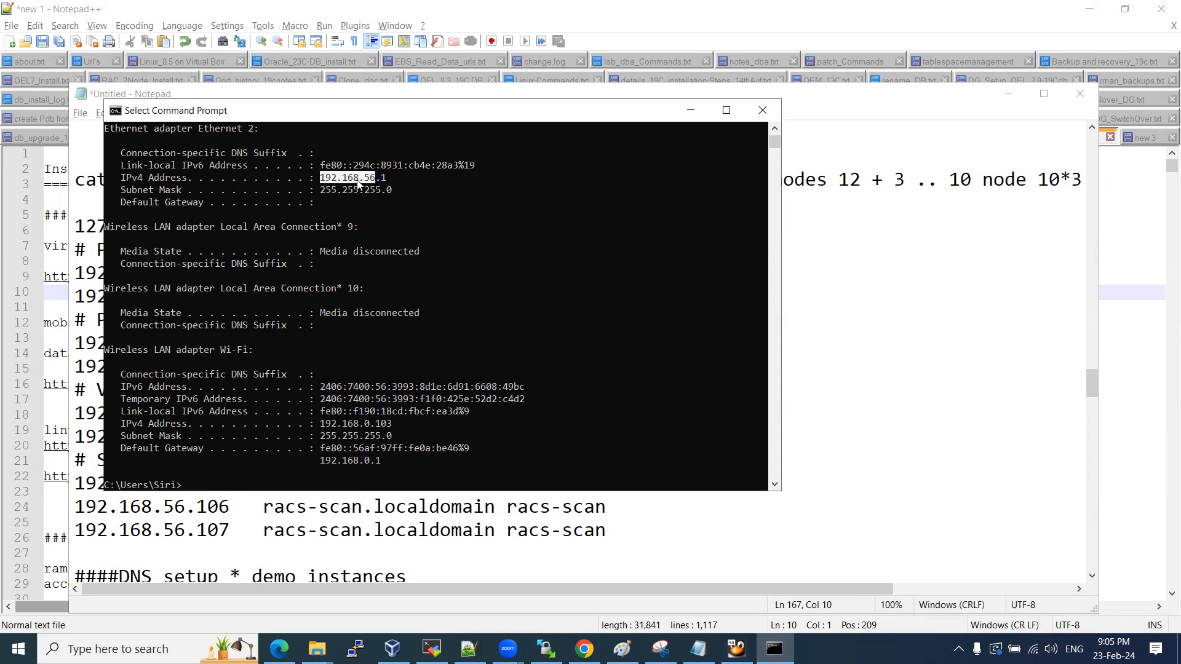
pyautogui.click(343, 178)
pyautogui.moveTo(365, 181); pyautogui.dragTo(373, 182)
pyautogui.moveTo(321, 423); pyautogui.dragTo(393, 425)
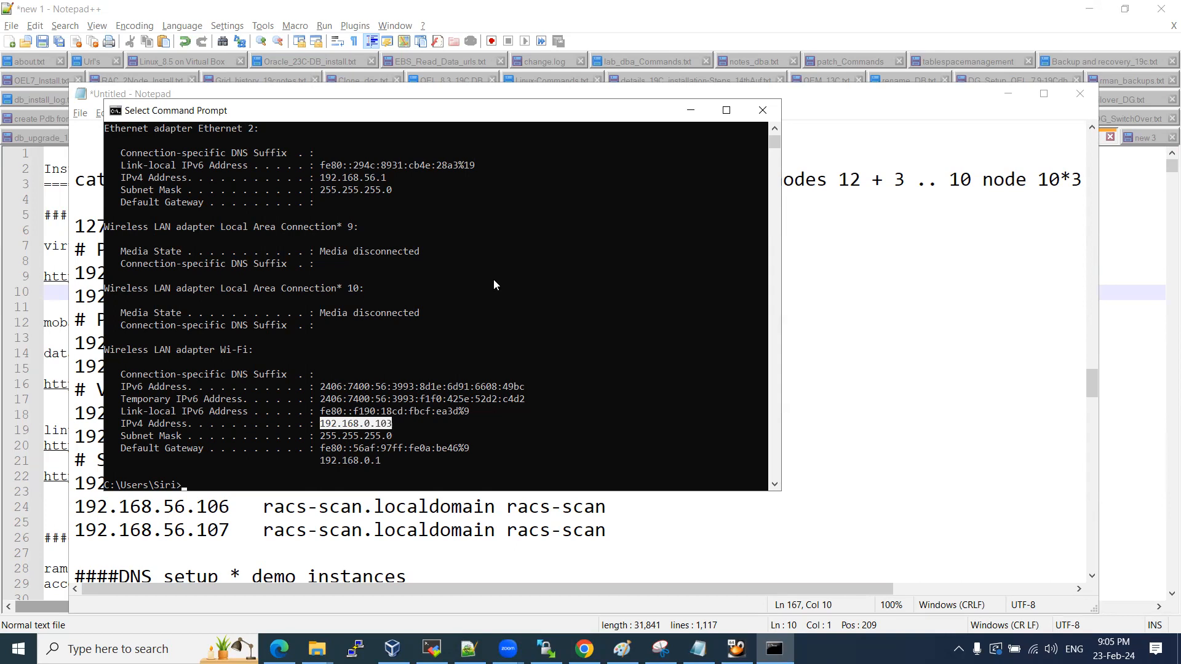
pyautogui.click(762, 110)
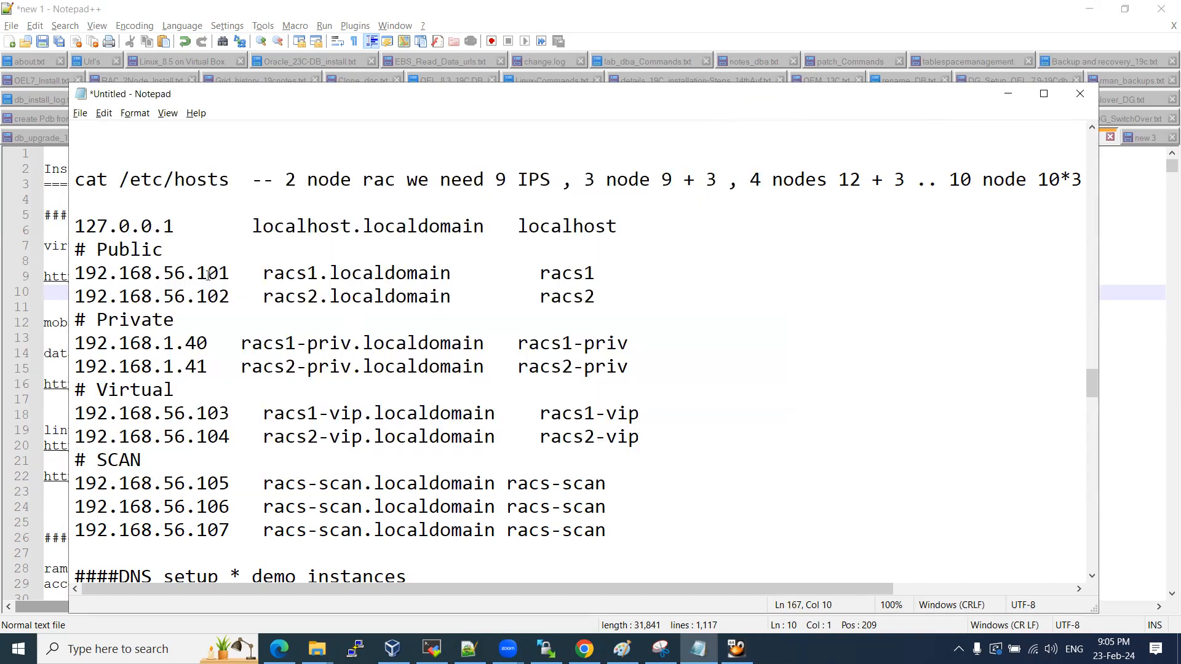
# Select the hosts entries block from 127.0.0.1 through the SCAN lines in Notepad.
pyautogui.moveTo(208, 272); pyautogui.dragTo(228, 296)
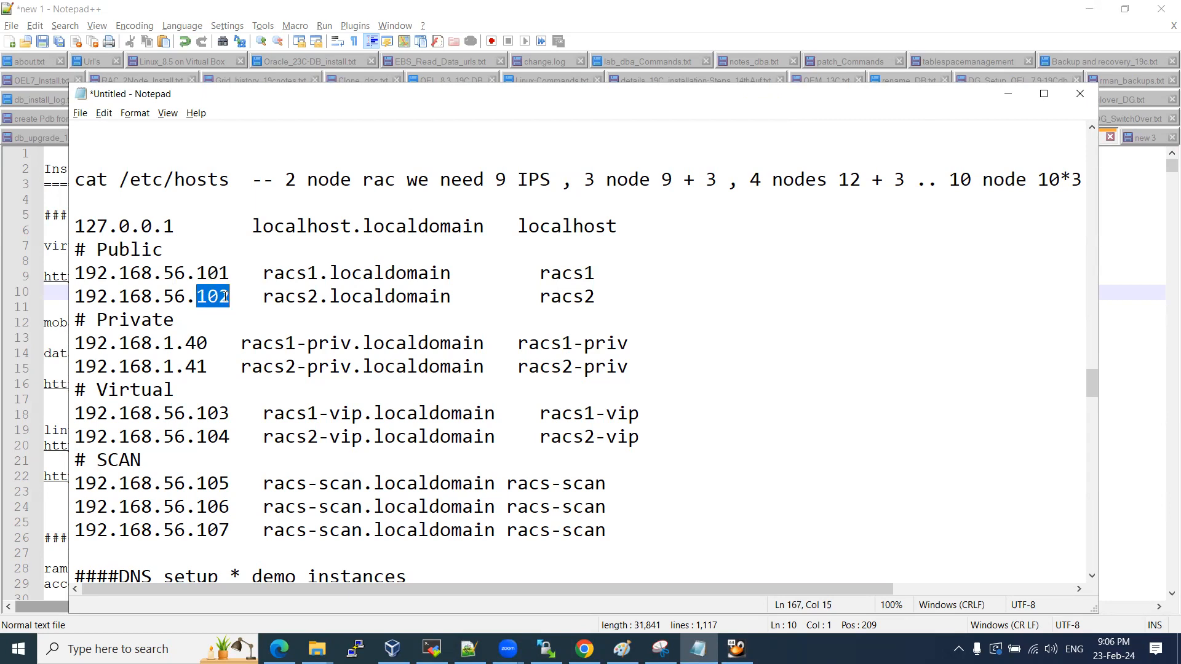
pyautogui.moveTo(75, 226); pyautogui.dragTo(609, 529)
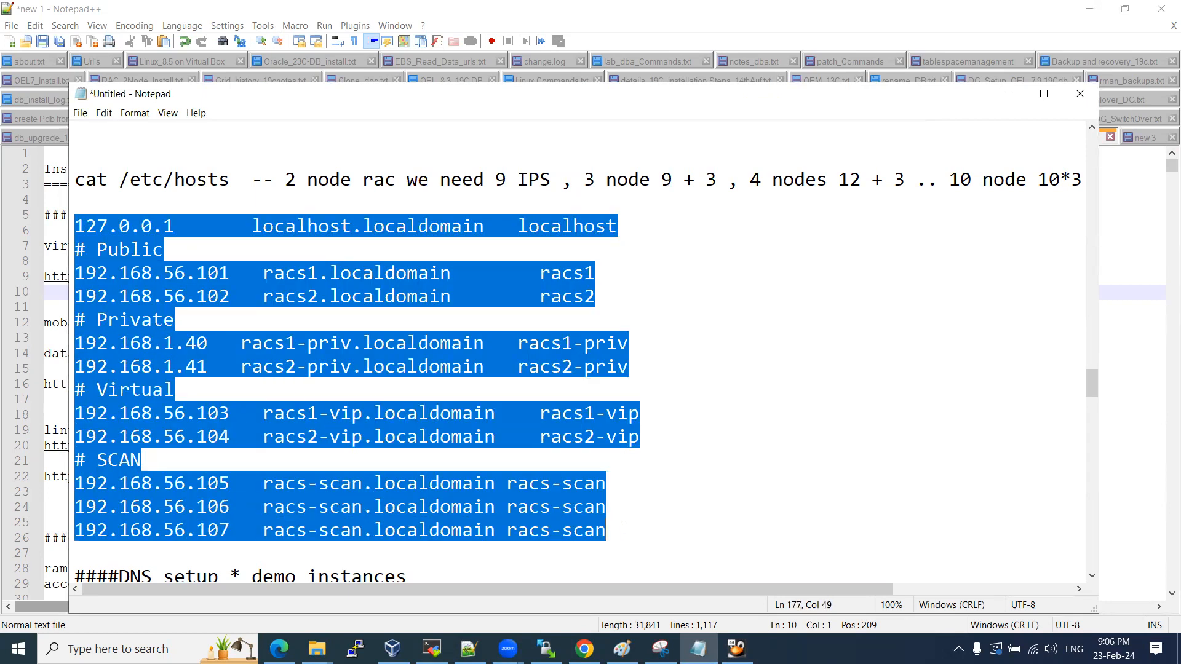
# Open /etc/hosts in vi and start inserting new lines below the localhost entries.
pyautogui.click(736, 648)
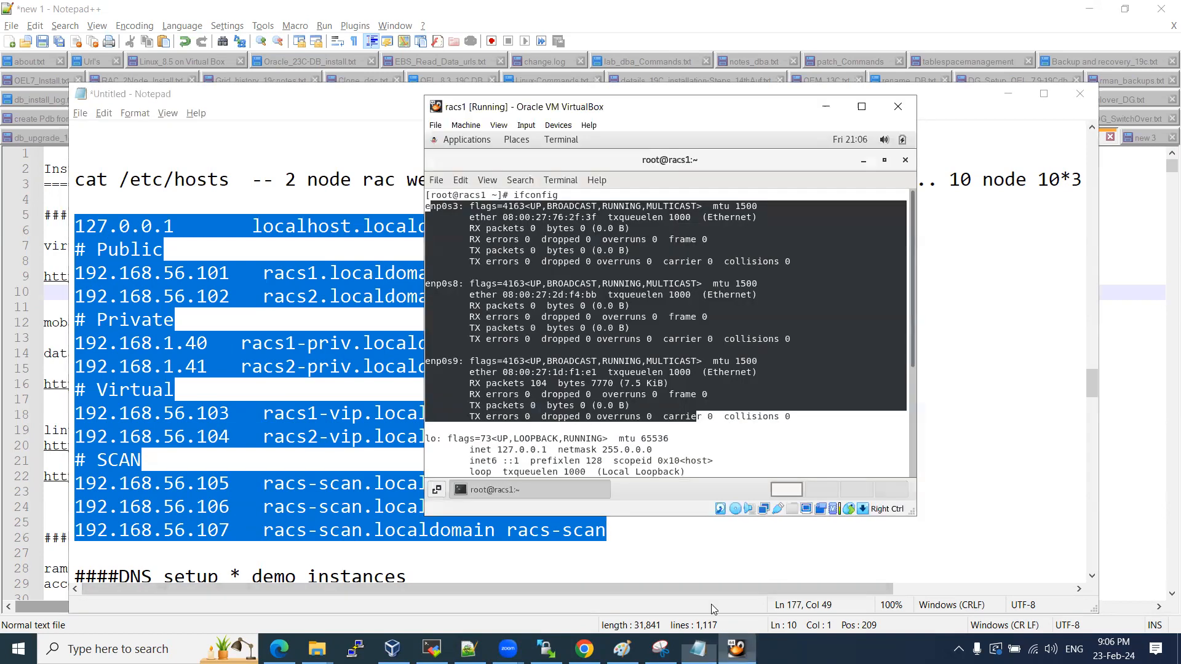
pyautogui.write('v')
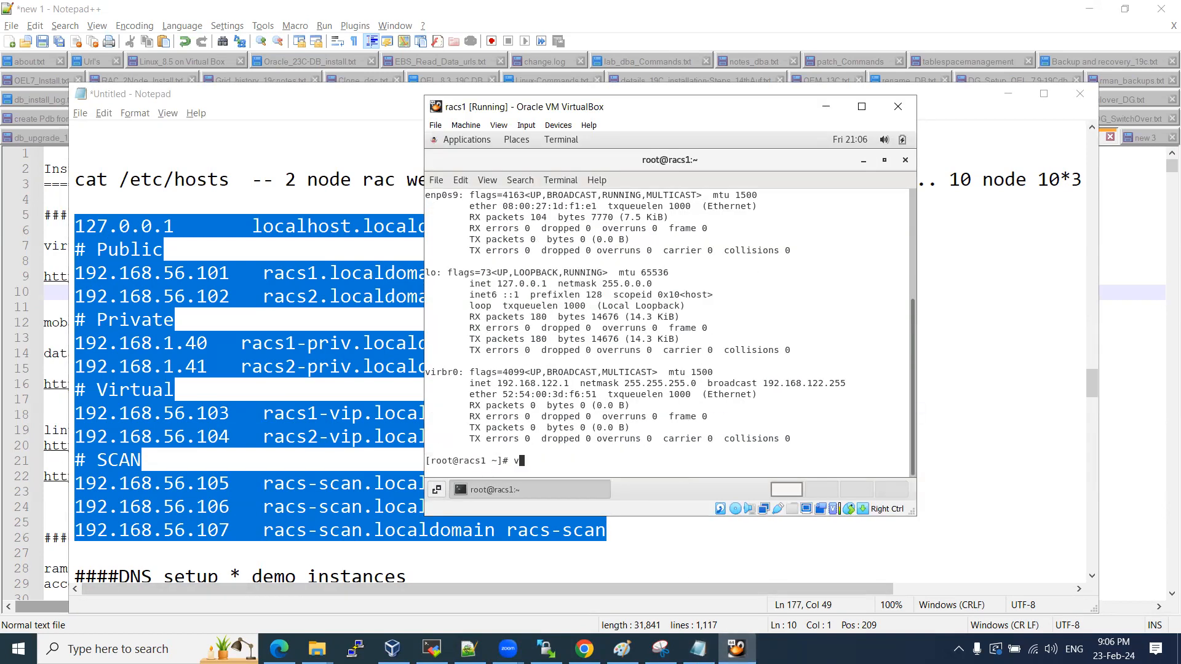
pyautogui.write('i /')
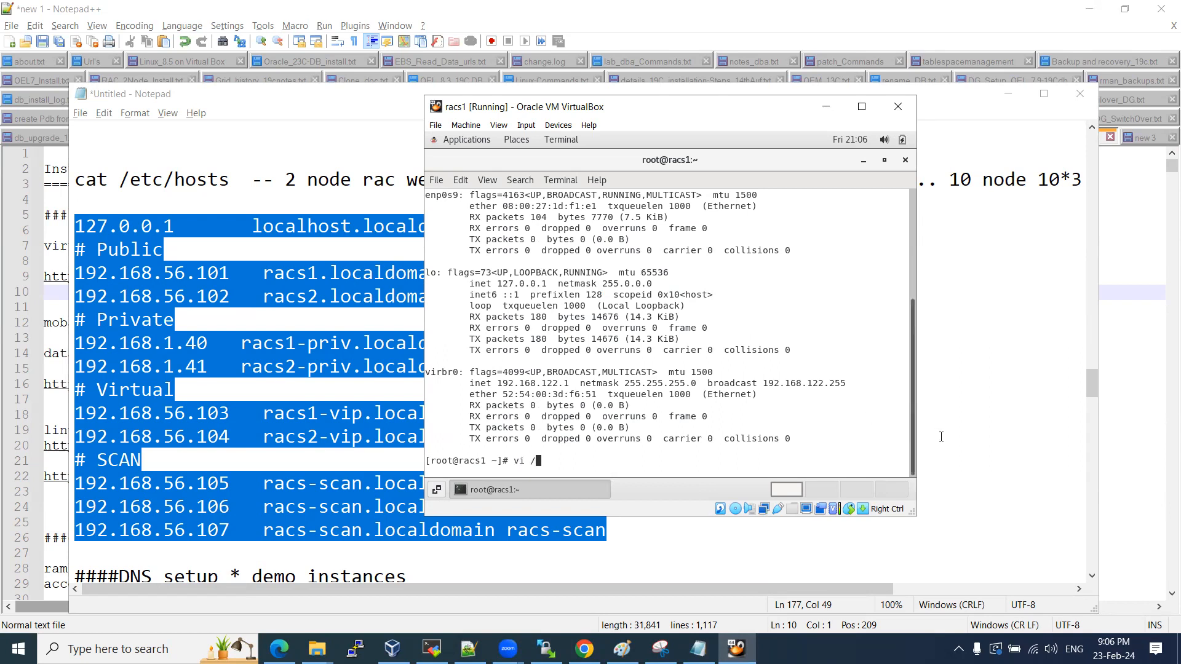
pyautogui.write('etc/hosts')
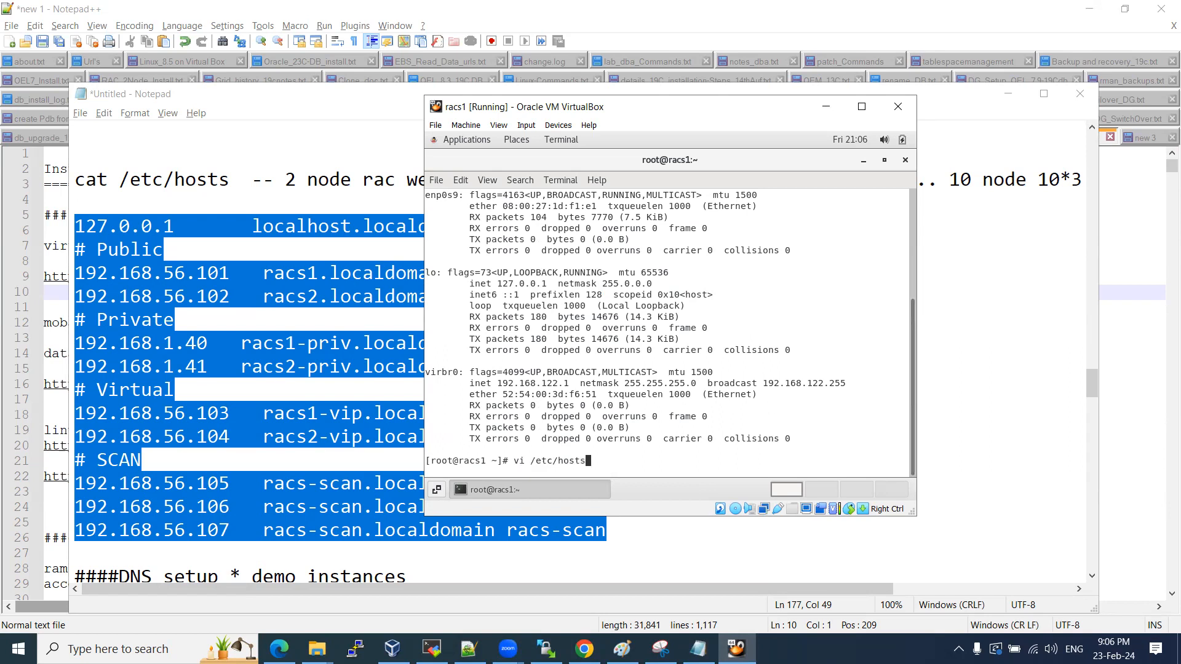
pyautogui.press('Return')
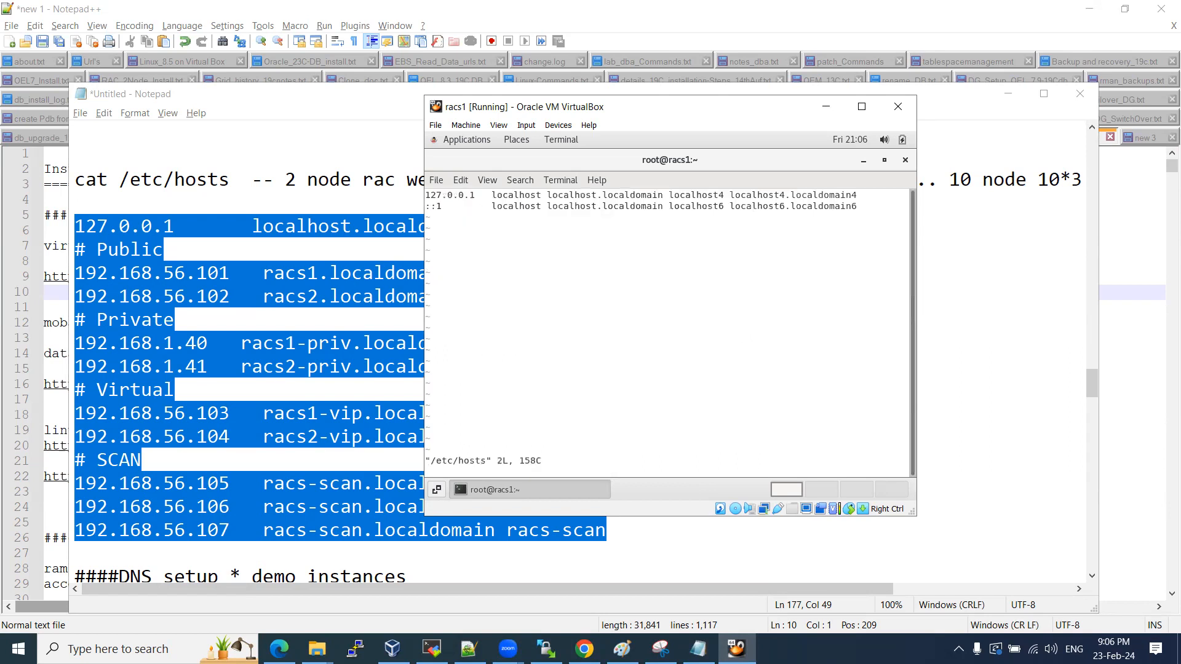
pyautogui.press('Down')
pyautogui.press('i')
pyautogui.press('End')
pyautogui.press('Return')
pyautogui.press('Return')
# Select the host entries in the Notepad list to paste, then open the system status menu.
pyautogui.rightClick(684, 407)
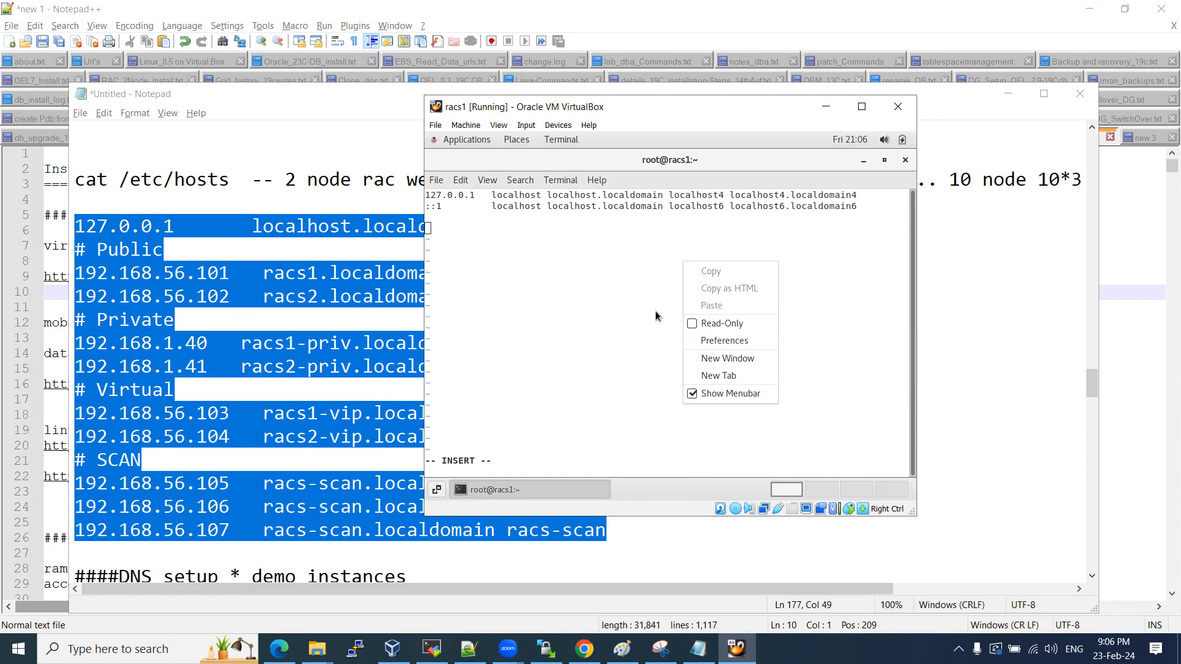
pyautogui.click(245, 314)
pyautogui.moveTo(75, 225); pyautogui.dragTo(627, 545)
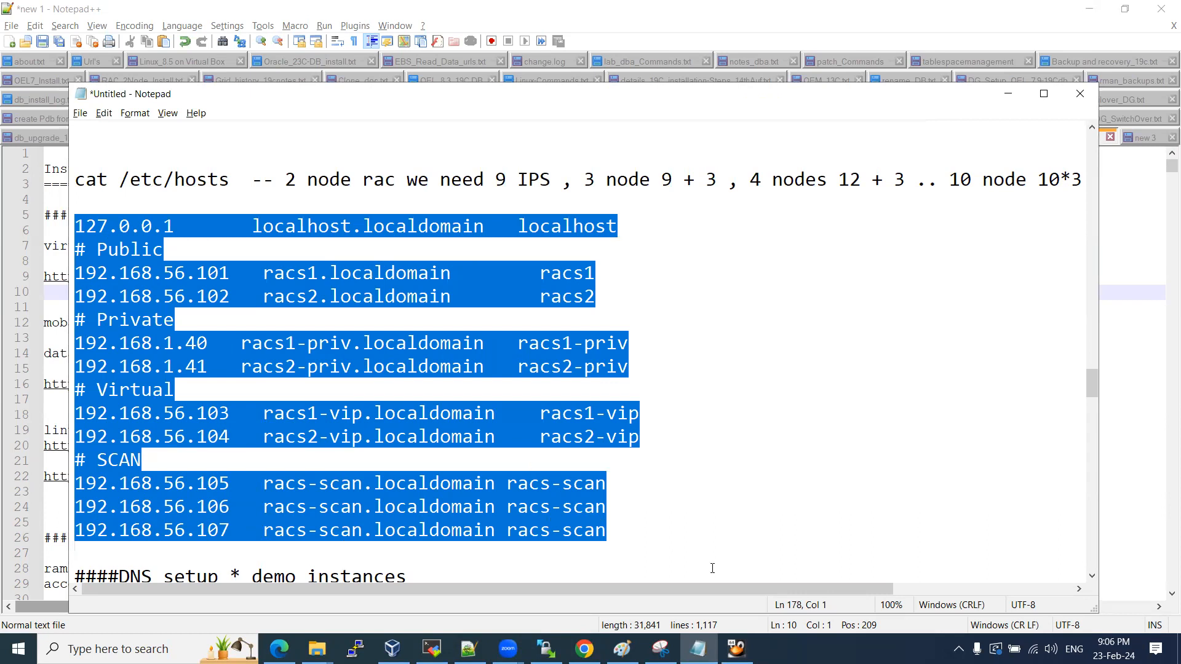
pyautogui.click(736, 649)
pyautogui.click(613, 291)
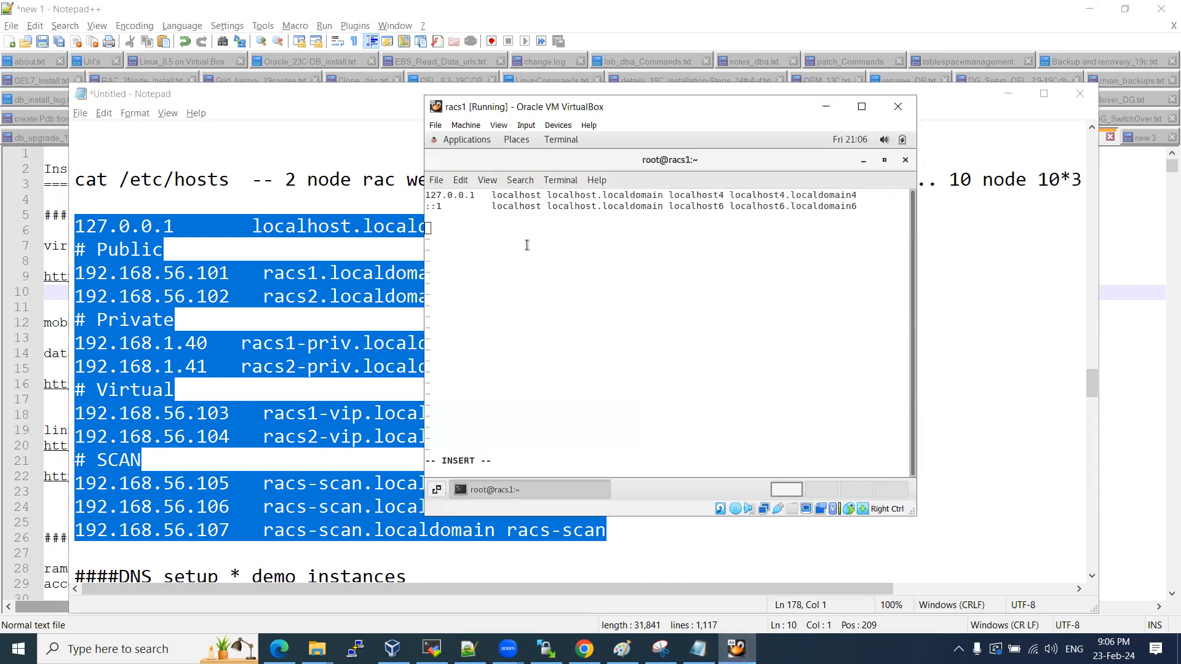
pyautogui.rightClick(522, 235)
pyautogui.click(502, 249)
pyautogui.click(901, 141)
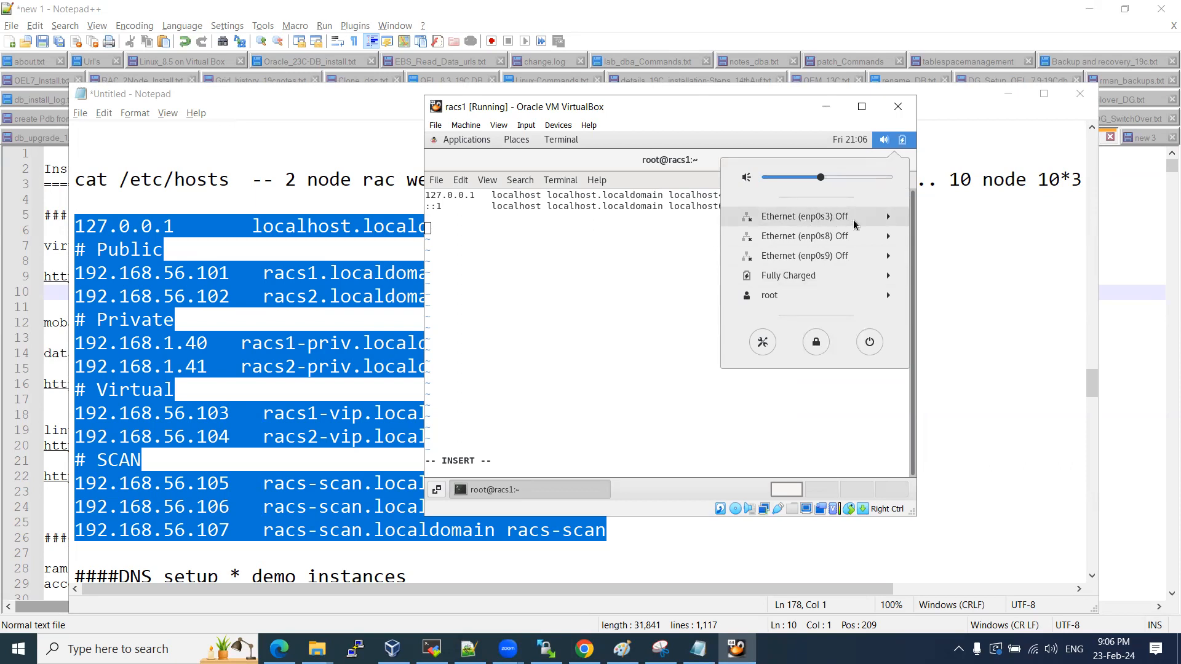
# Set enp0s3 to manual IPv4 address 192.168.56.101 with netmask 255.255.255.0.
pyautogui.click(890, 218)
pyautogui.click(790, 255)
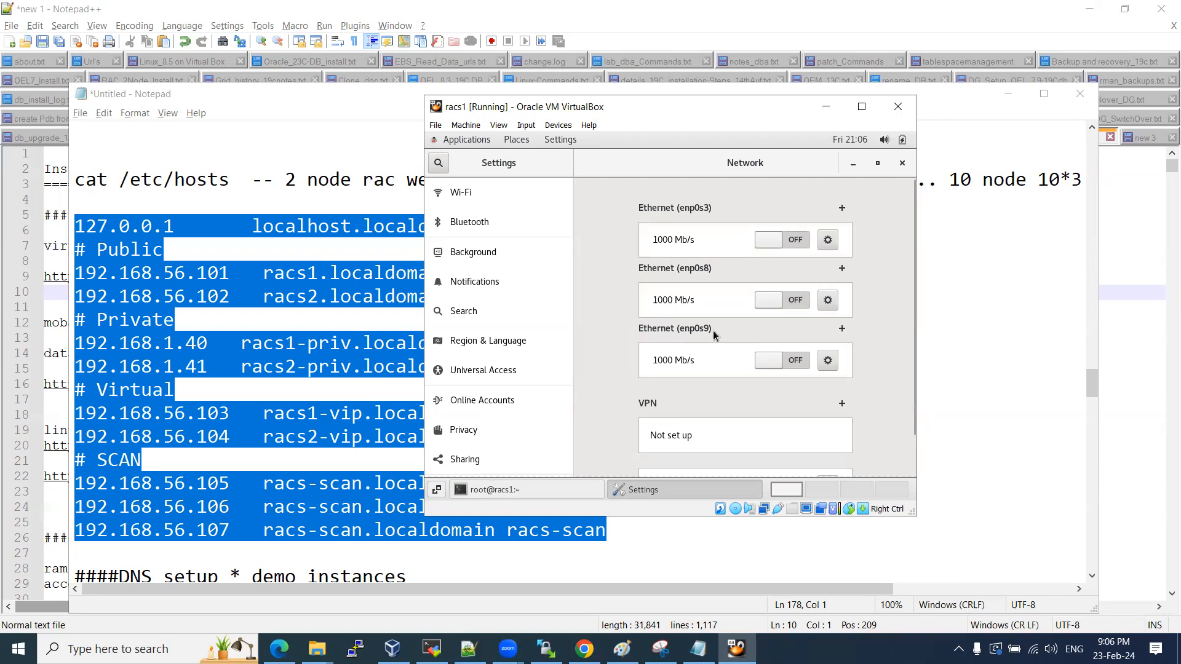
pyautogui.click(827, 240)
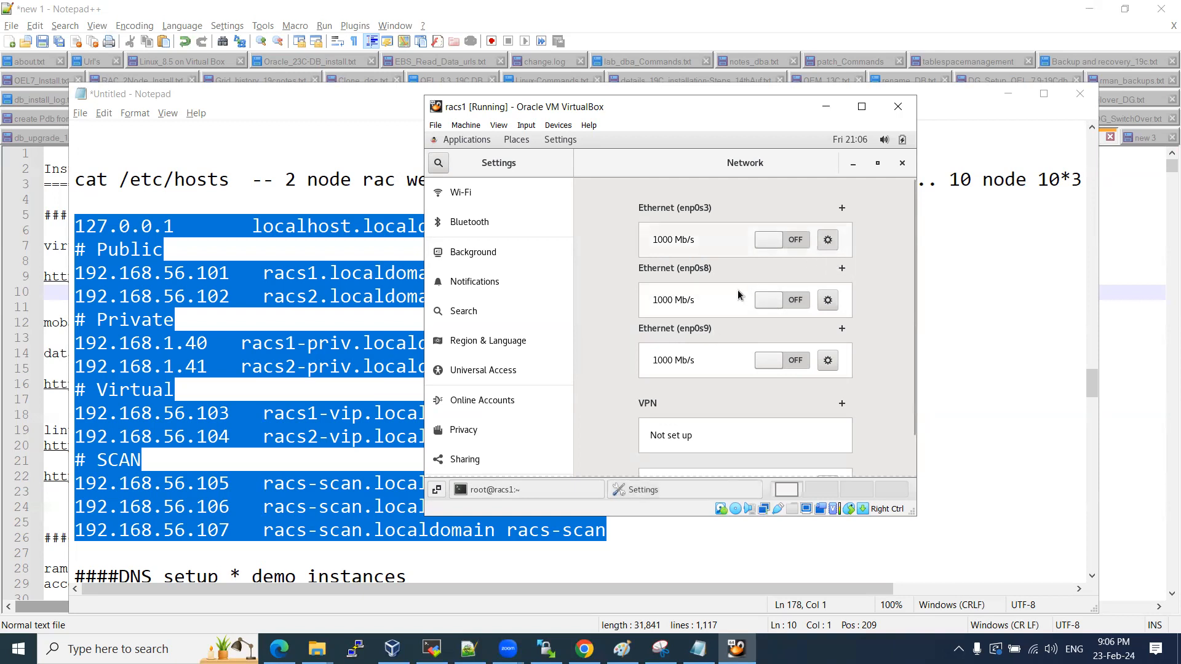
pyautogui.click(566, 271)
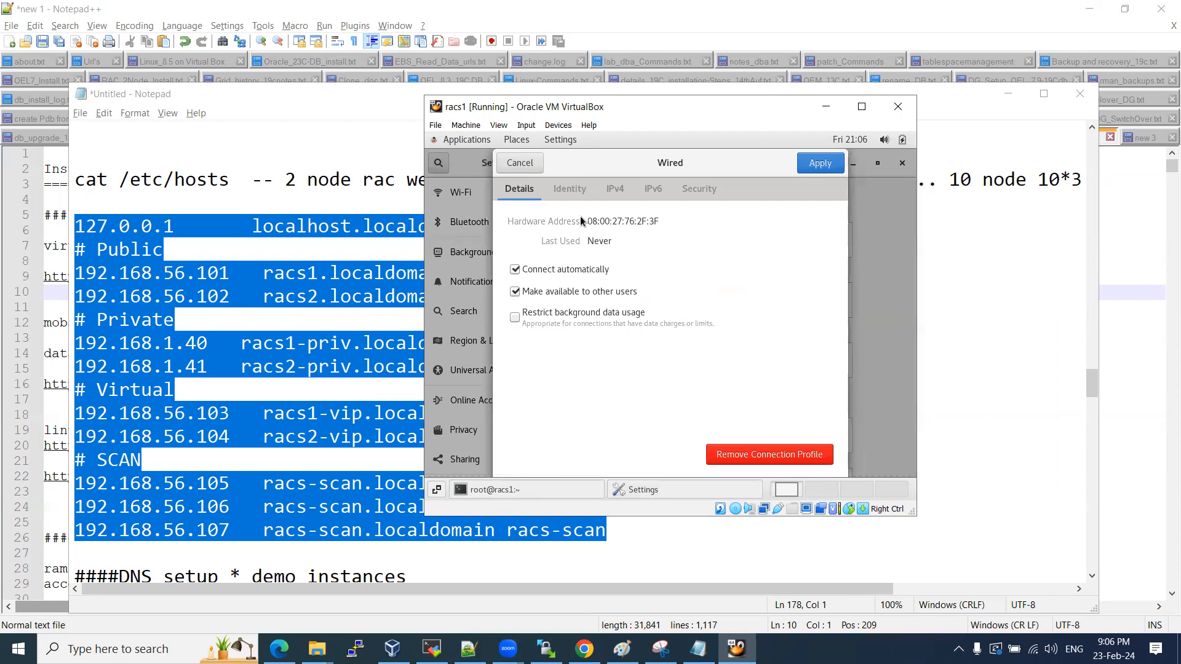
pyautogui.click(616, 189)
pyautogui.click(626, 241)
pyautogui.click(558, 304)
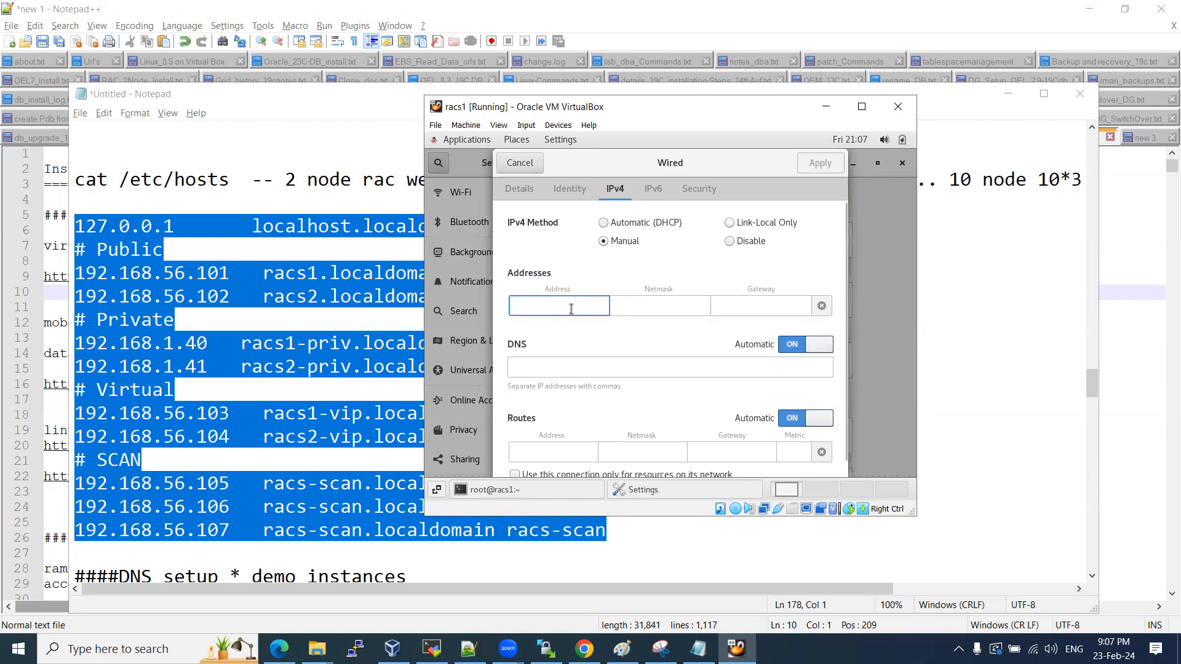
pyautogui.write('192')
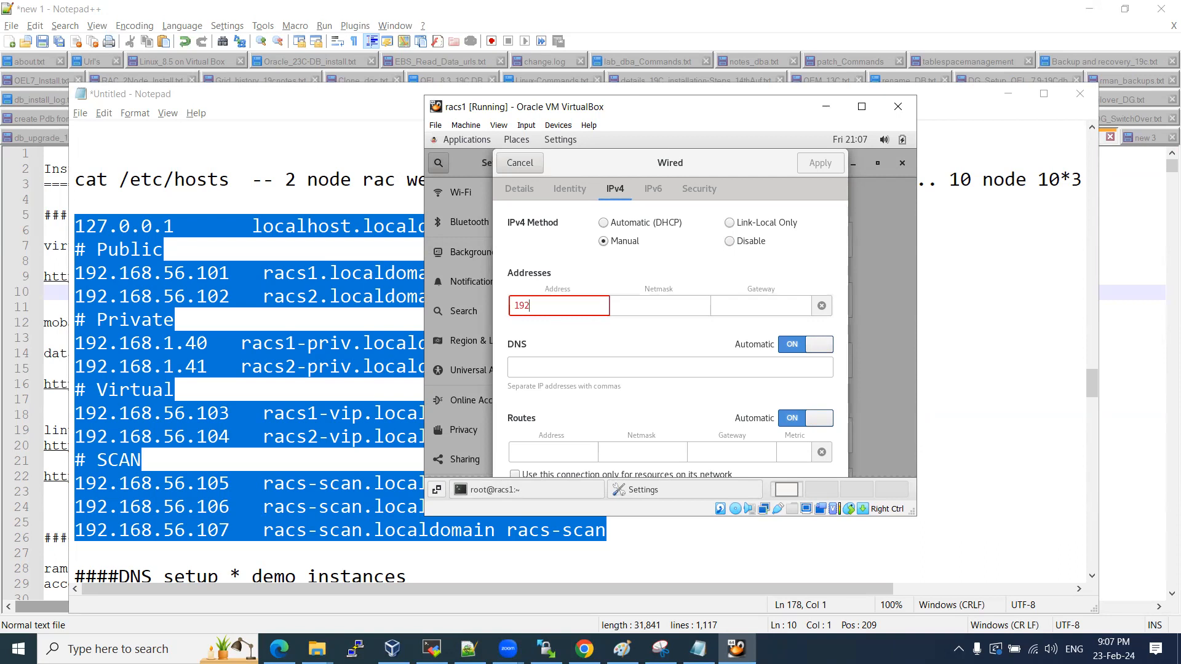
pyautogui.write('.168.56.101')
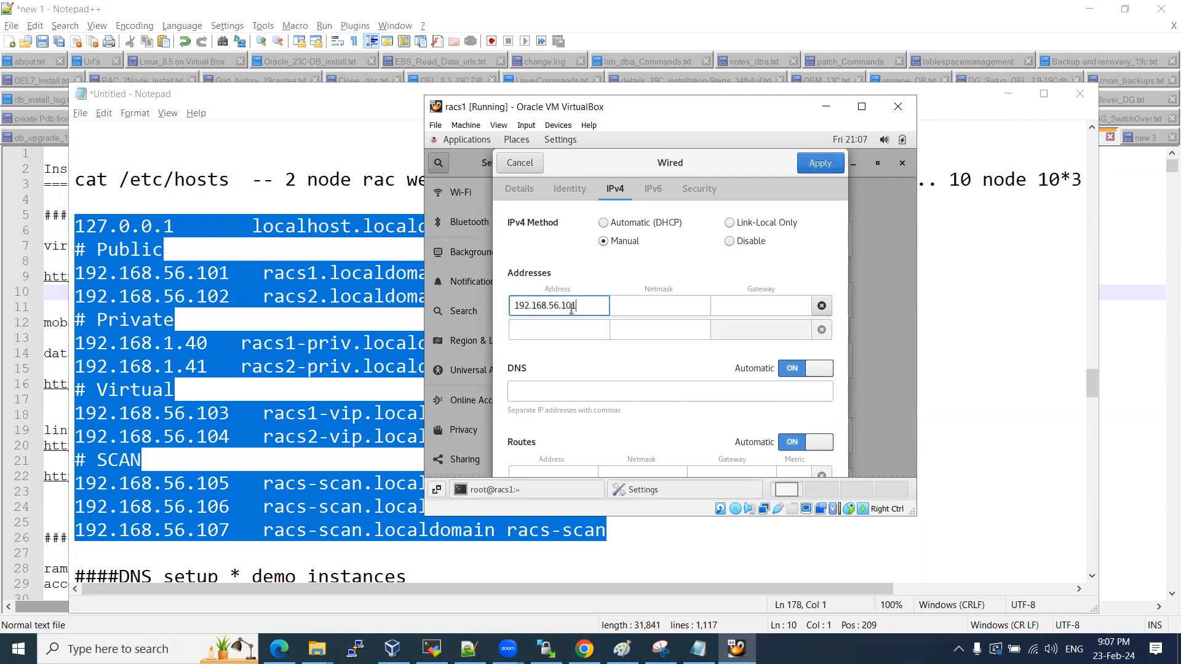
pyautogui.press('Tab')
pyautogui.write('255')
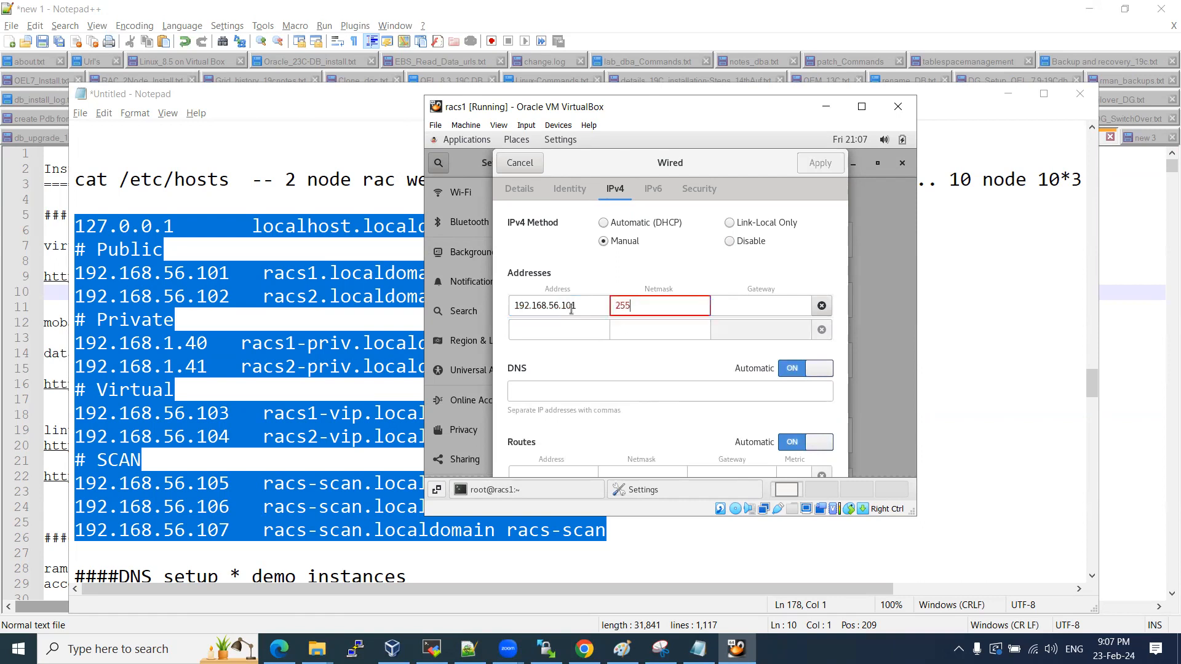
pyautogui.write('.255.255.0')
pyautogui.press('Tab')
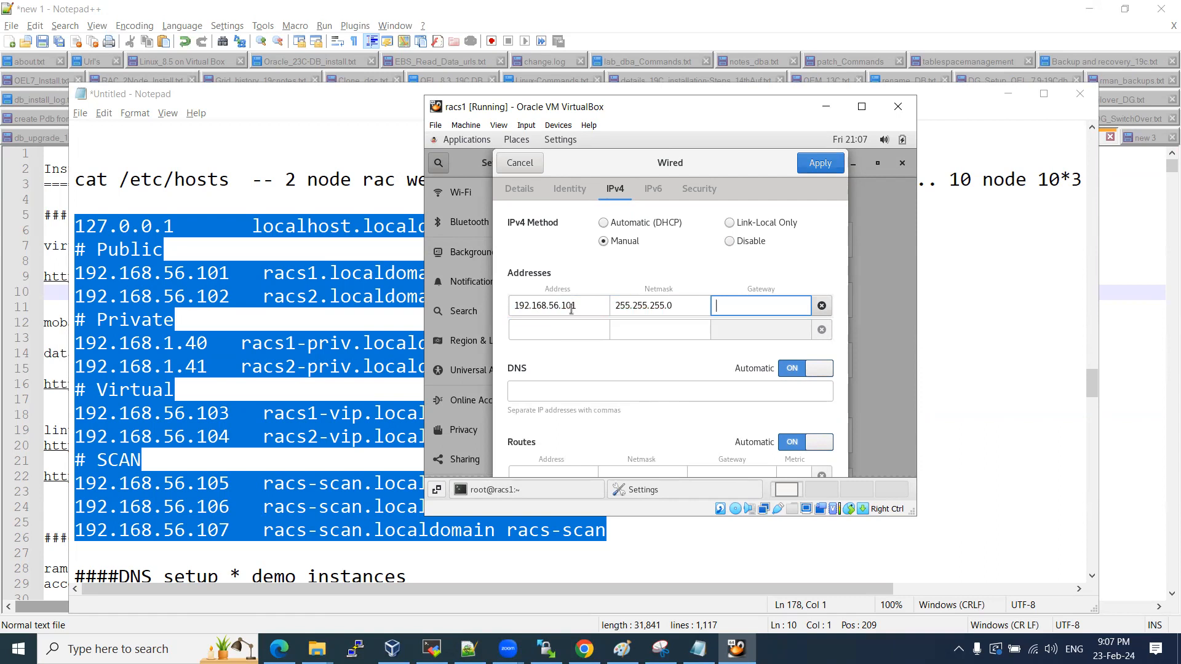
# Apply the enp0s3 settings and switch the connection off and back on.
pyautogui.click(822, 164)
pyautogui.click(792, 244)
pyautogui.click(792, 241)
pyautogui.click(792, 241)
pyautogui.click(791, 241)
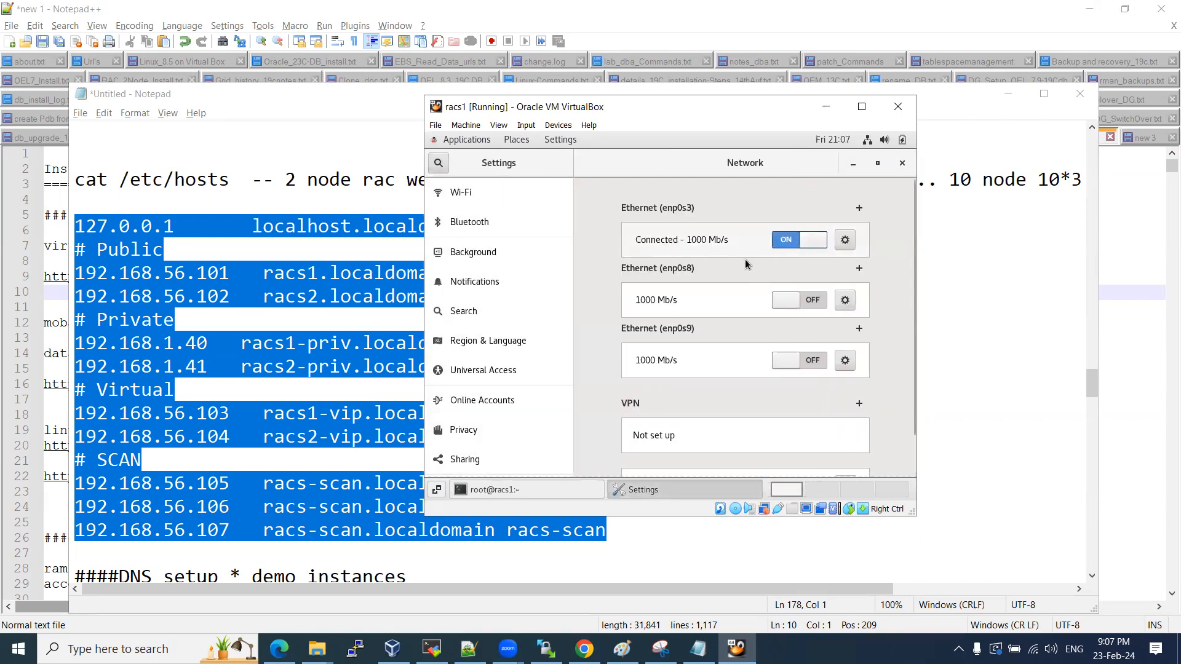
# Set enp0s8 IPv4 to Manual and enter address 192.168.0.40.
pyautogui.click(844, 302)
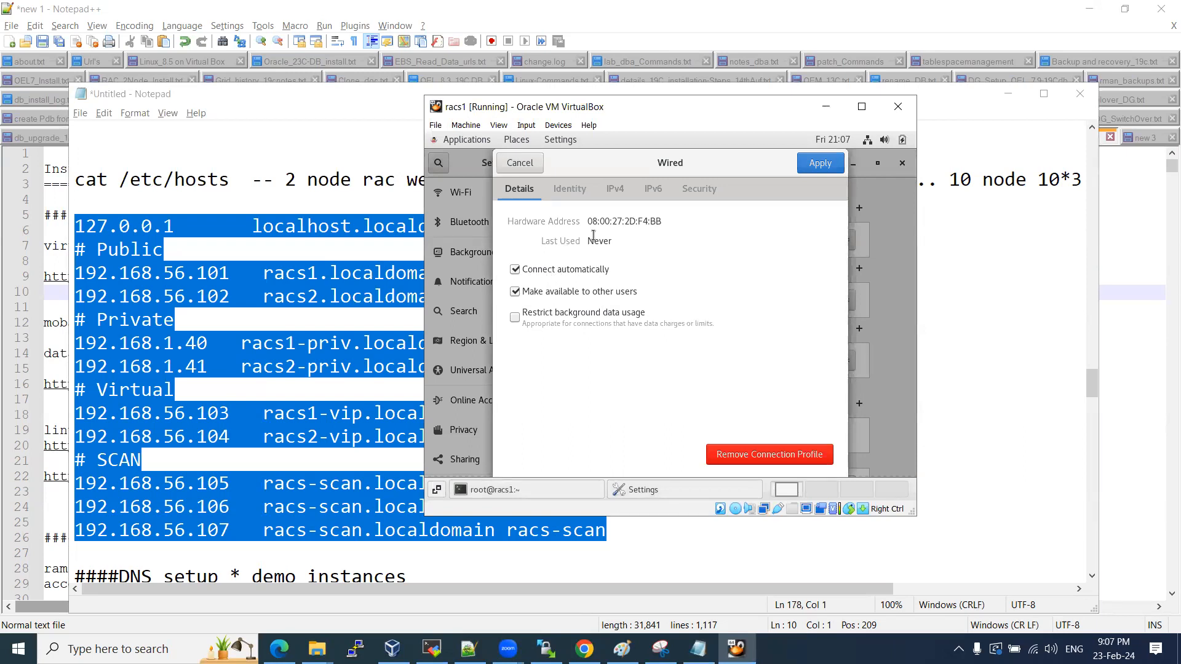
pyautogui.click(619, 194)
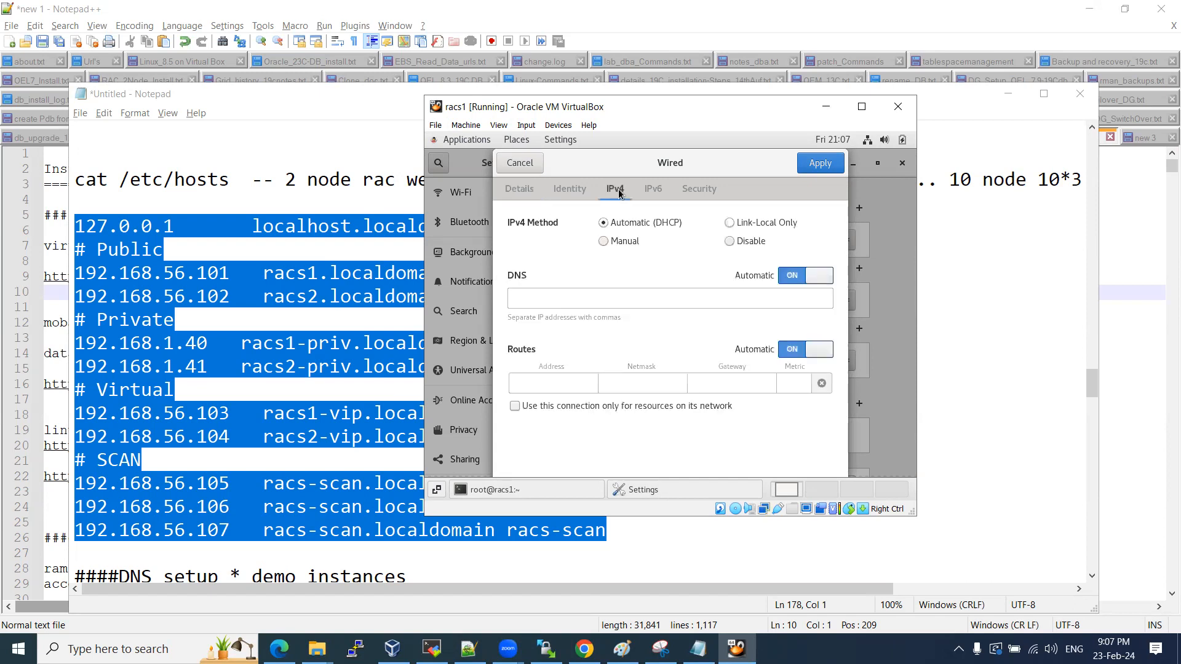
pyautogui.click(627, 246)
pyautogui.click(566, 302)
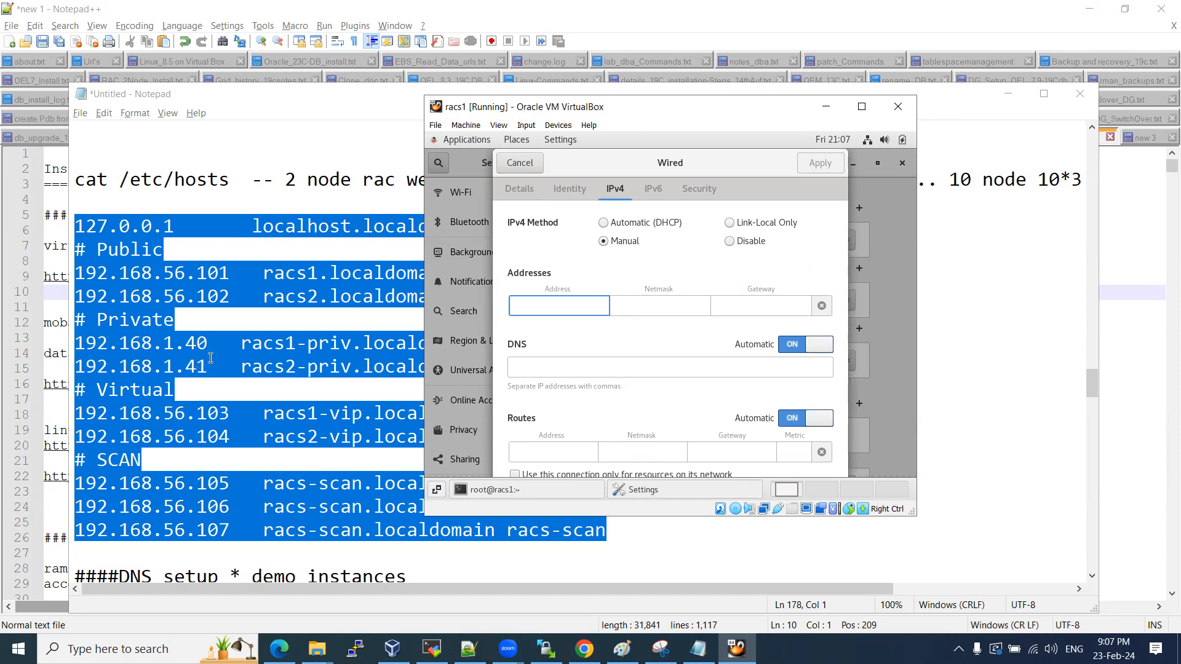
pyautogui.write('192')
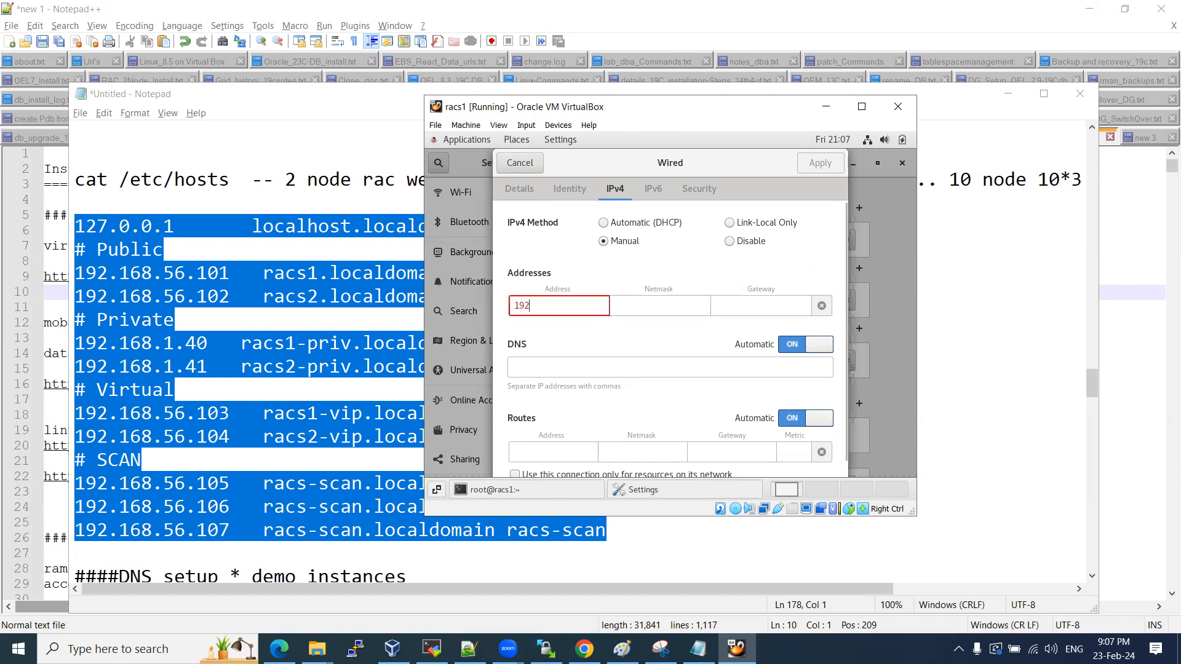
pyautogui.write('.15')
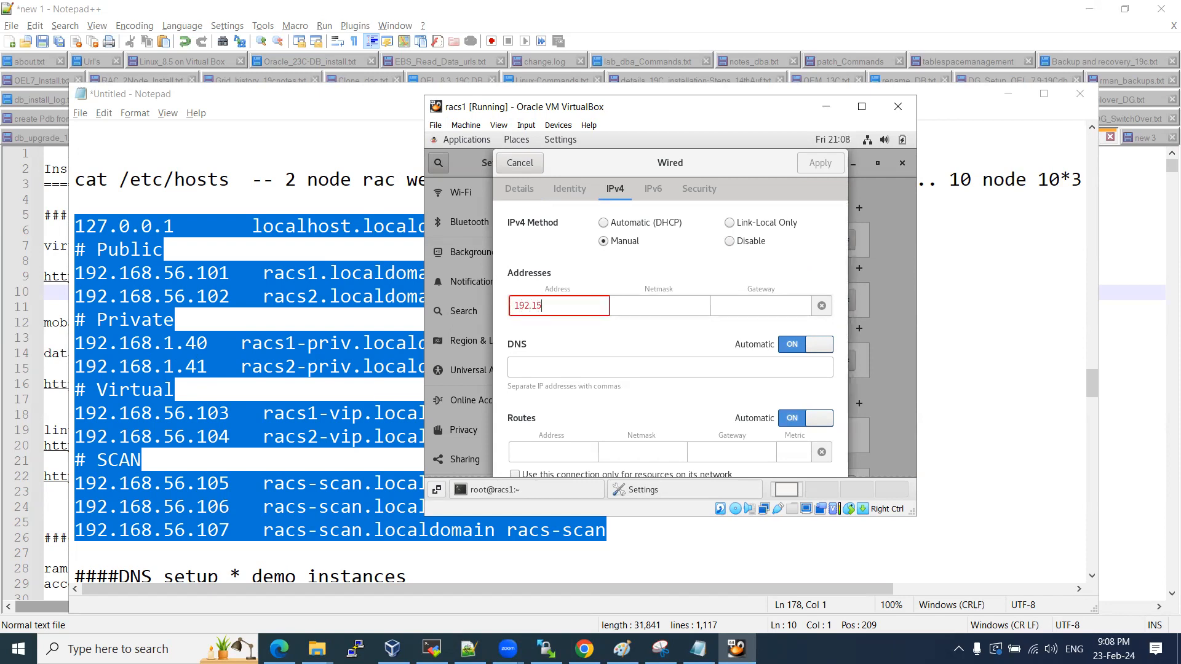
pyautogui.write('68.0.40')
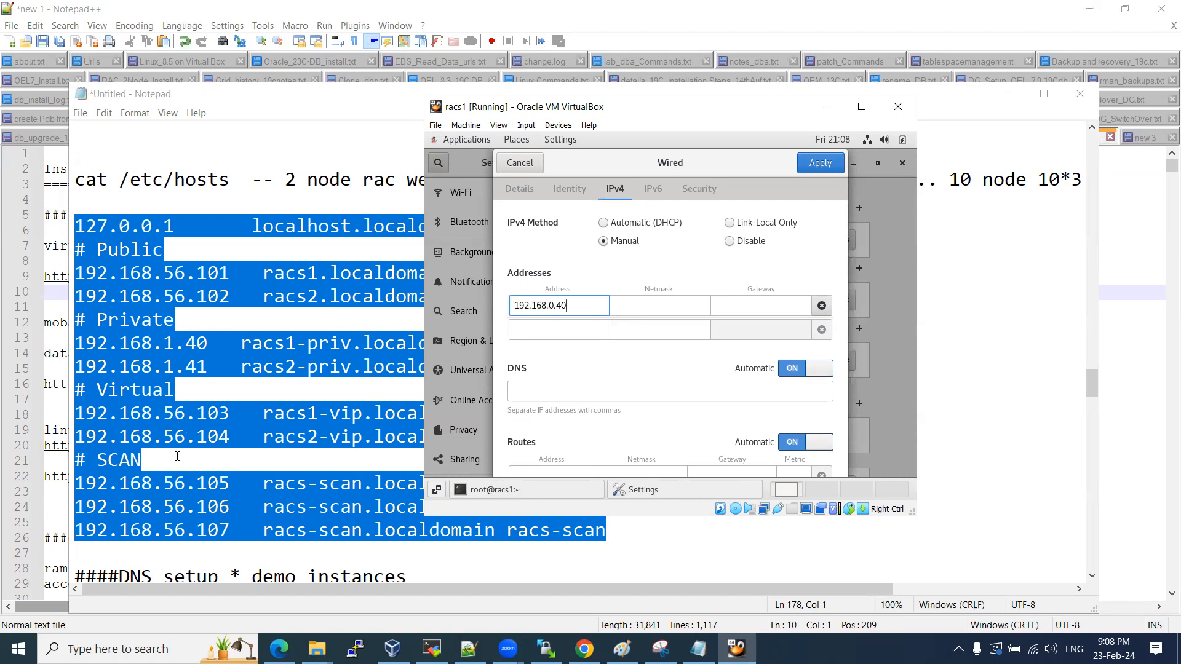
pyautogui.moveTo(163, 273); pyautogui.dragTo(185, 273)
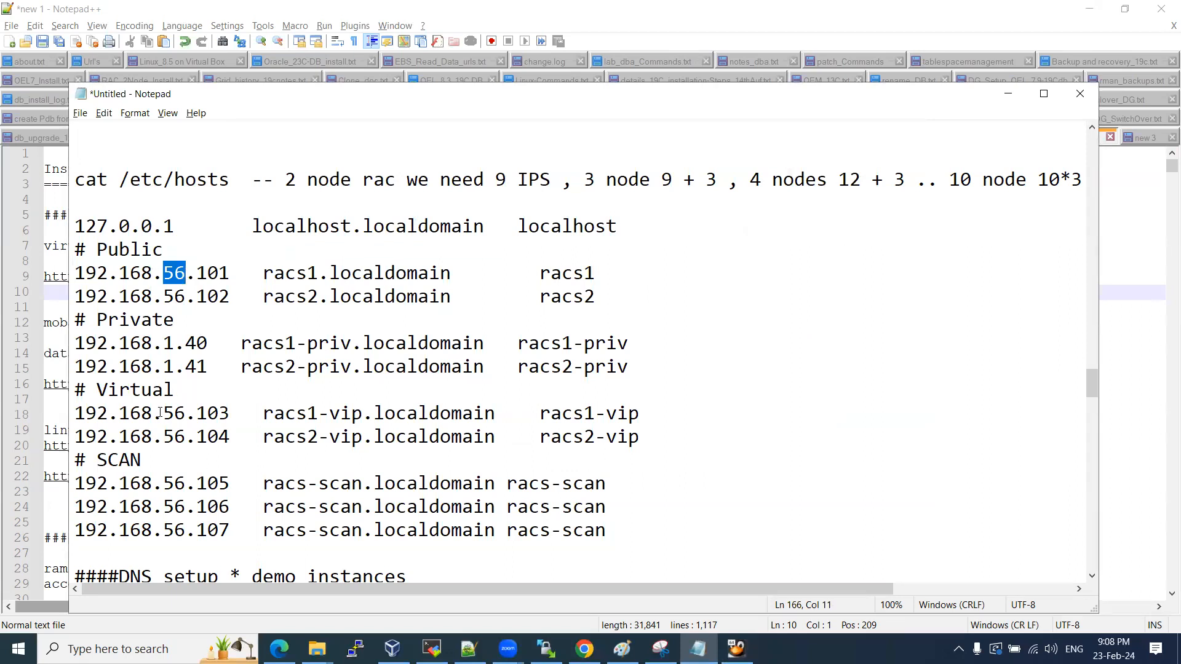
# Check the public and private node addresses in the Notepad host list.
pyautogui.moveTo(163, 413); pyautogui.dragTo(187, 414)
pyautogui.moveTo(164, 484); pyautogui.dragTo(186, 484)
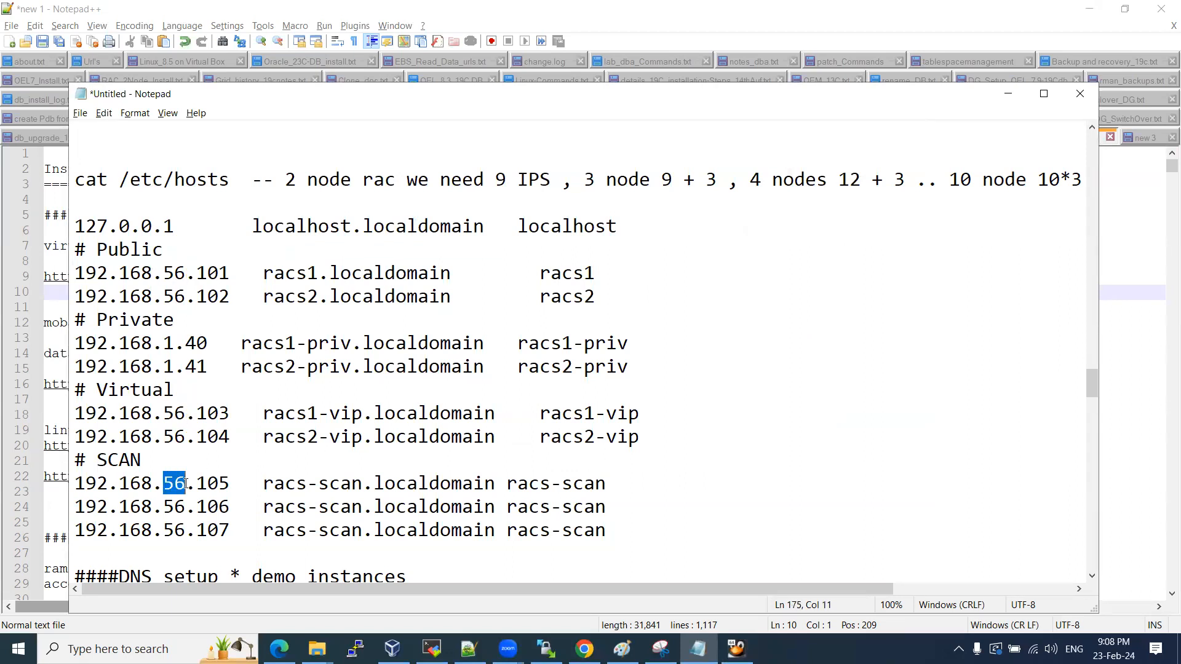
pyautogui.moveTo(162, 342); pyautogui.dragTo(174, 343)
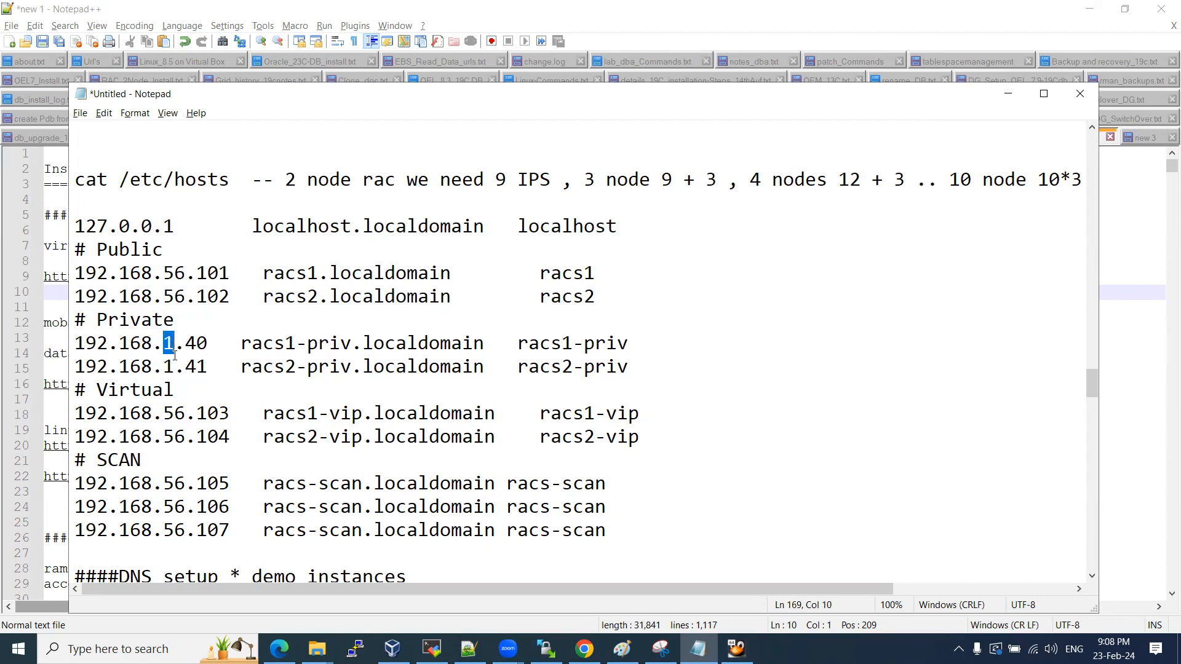
pyautogui.moveTo(168, 273); pyautogui.dragTo(185, 273)
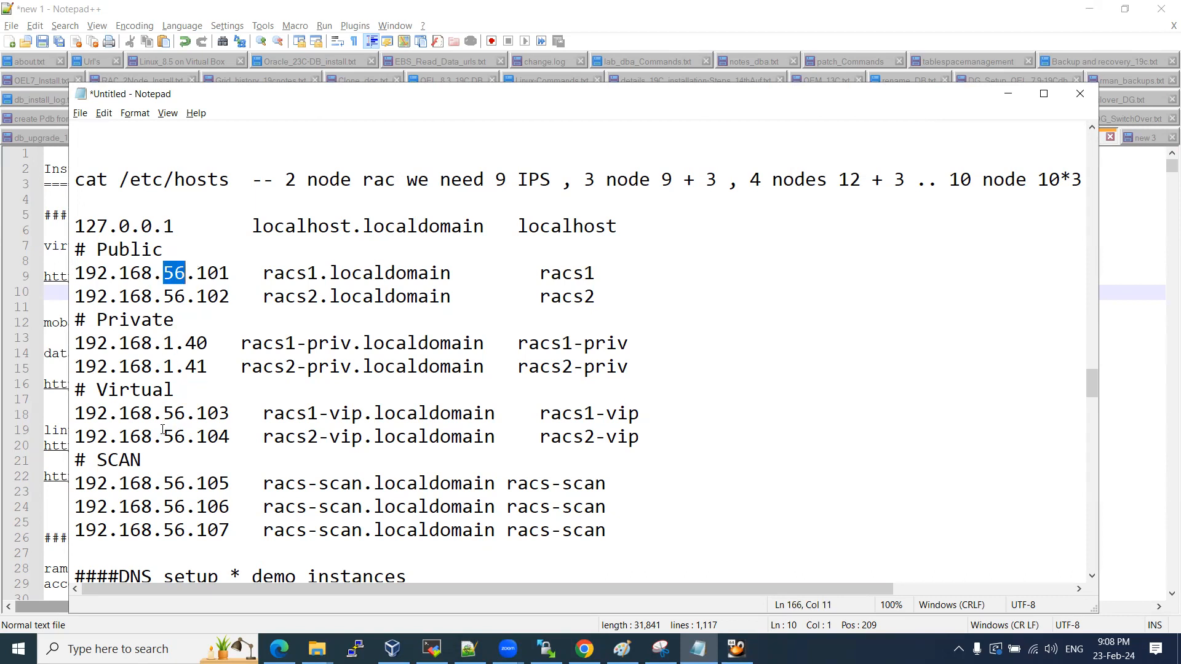
# Enter netmask 255.255.255.0 and correct the enp0s8 address to 192.168.1.40.
pyautogui.click(736, 649)
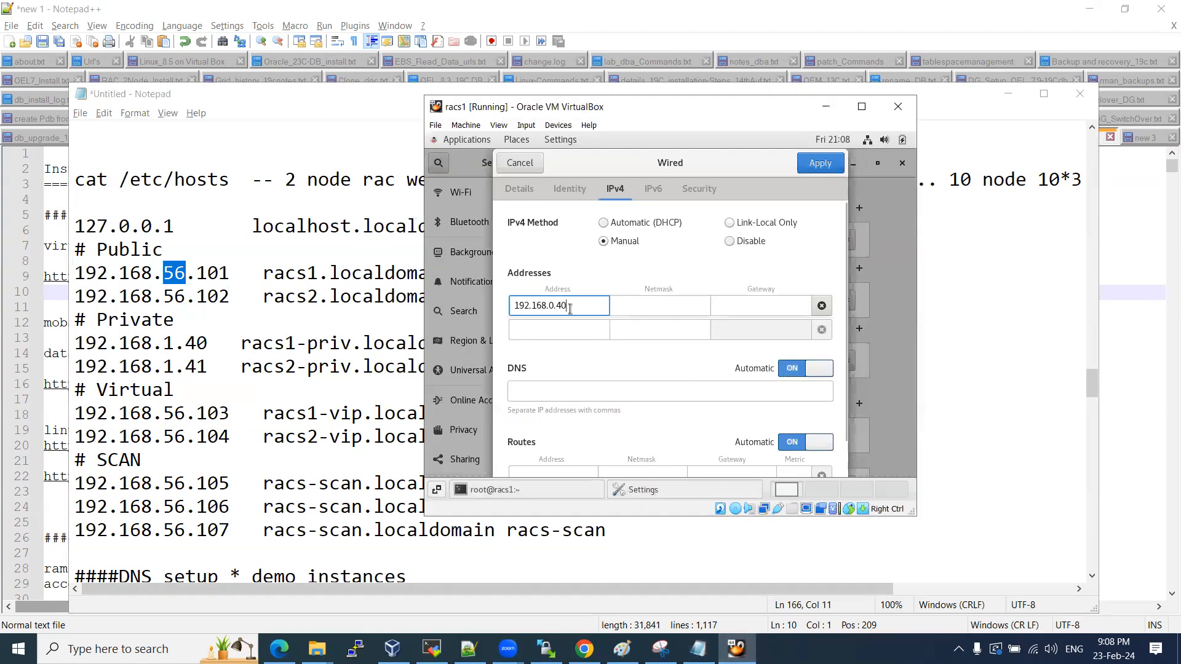
pyautogui.click(621, 308)
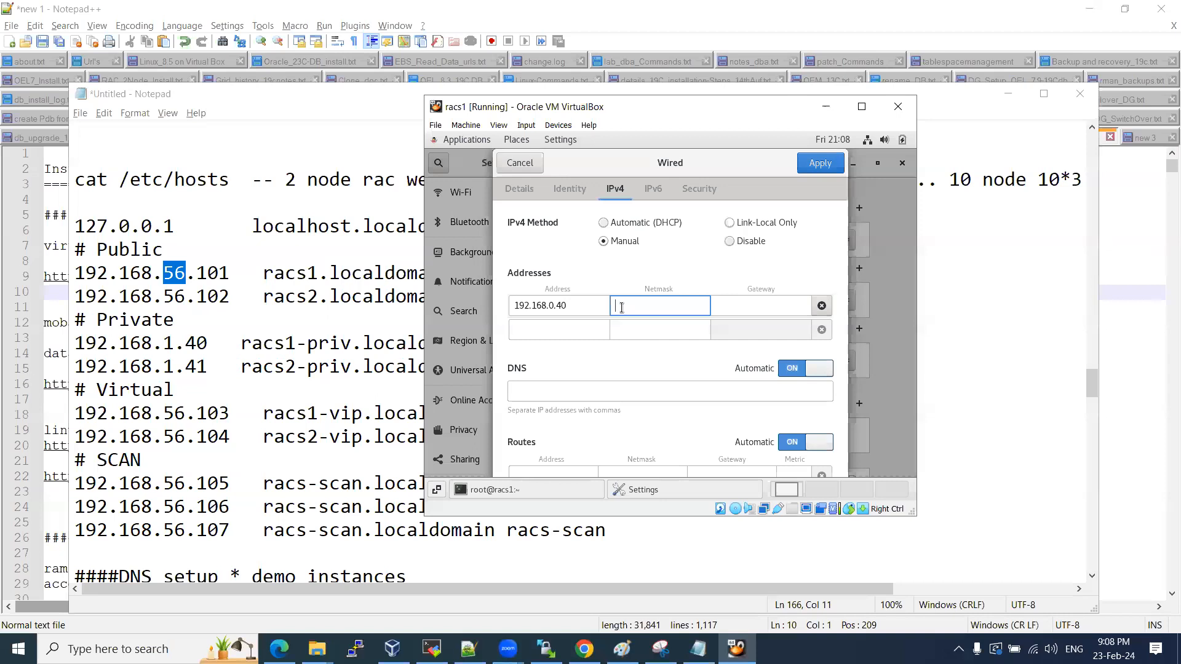
pyautogui.write('255.255.255.')
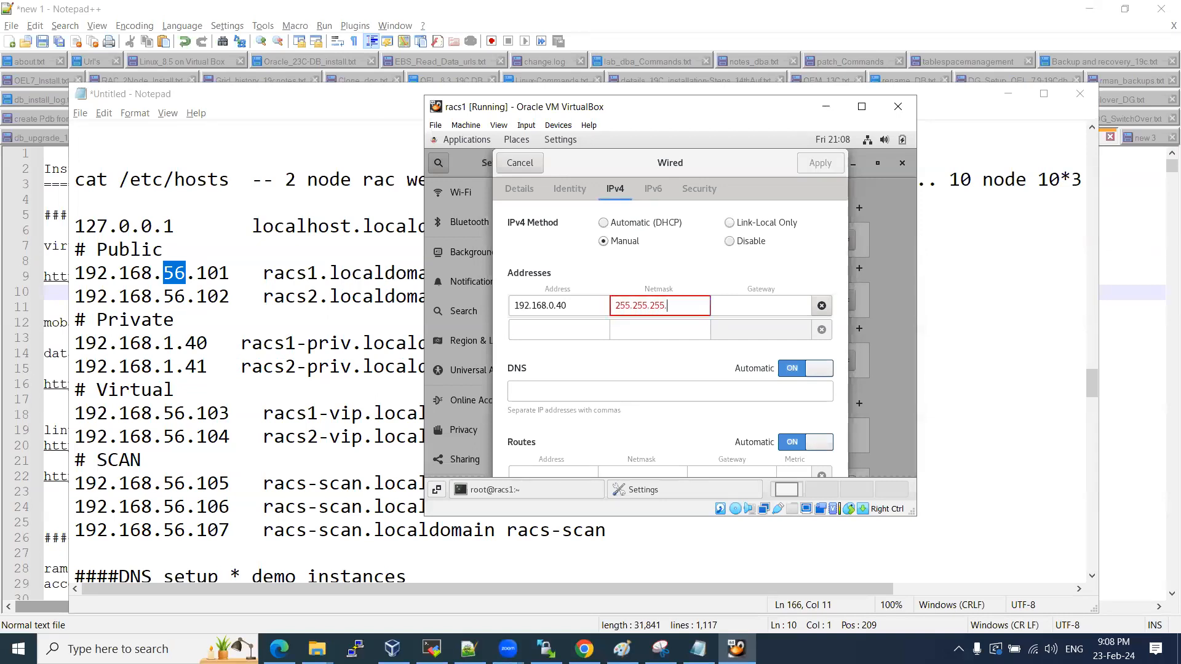
pyautogui.write('0')
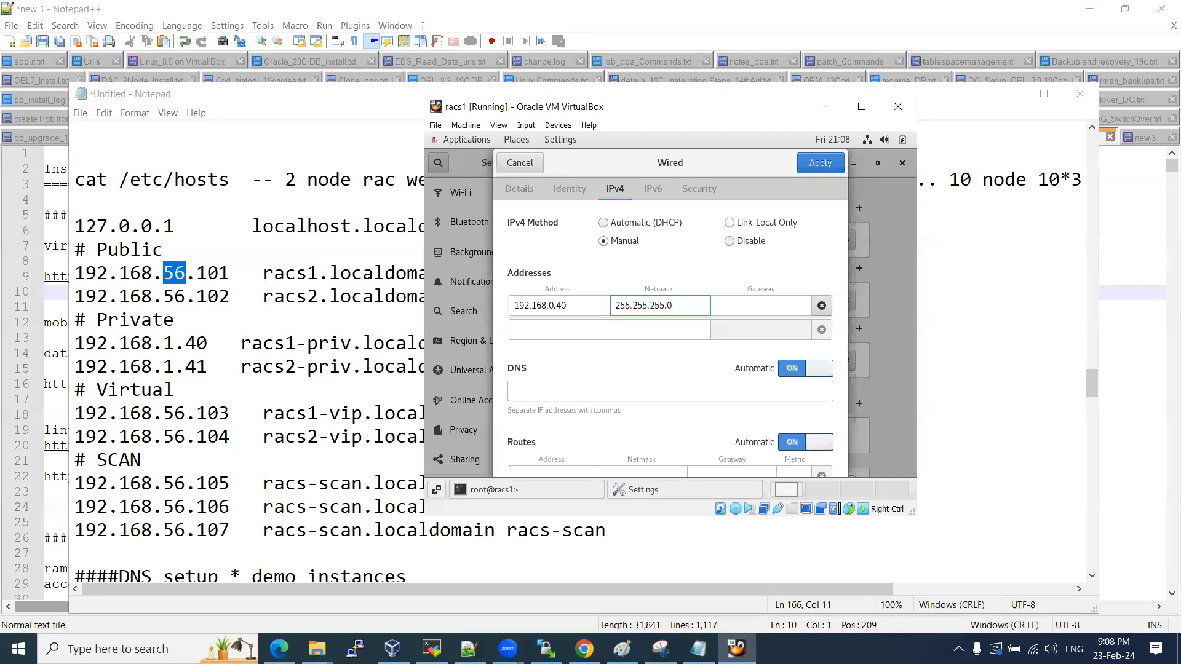
pyautogui.doubleClick(560, 306)
pyautogui.press('Left')
pyautogui.press('BackSpace')
pyautogui.press('BackSpace')
pyautogui.write('1.')
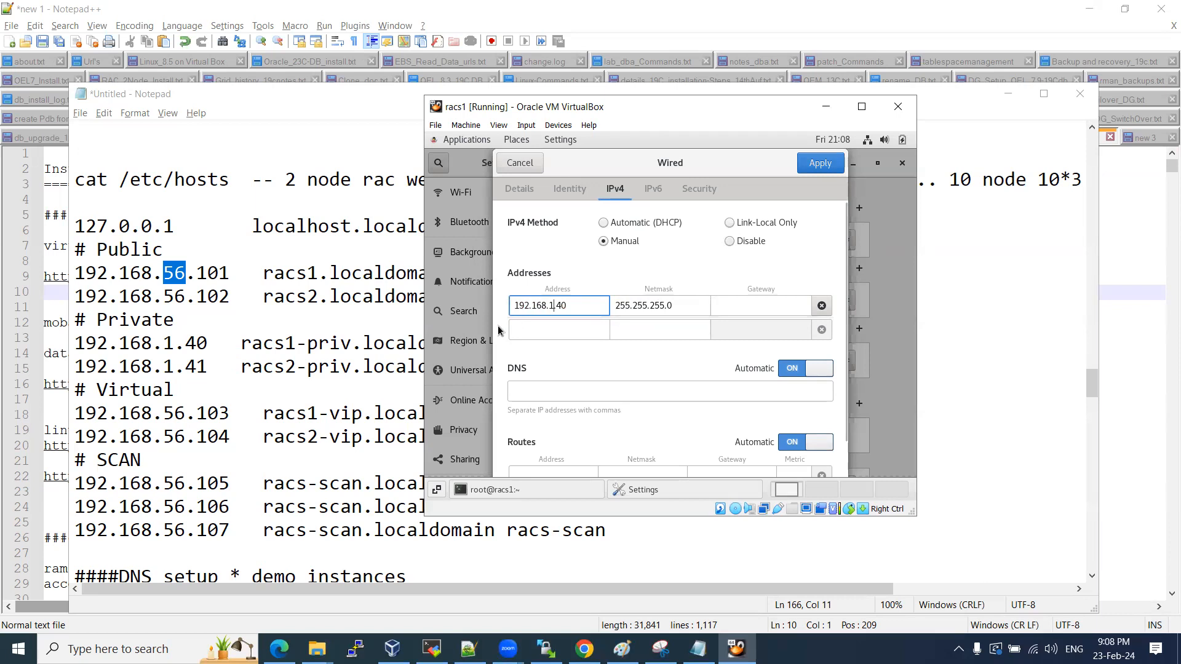
pyautogui.moveTo(564, 306); pyautogui.dragTo(511, 306)
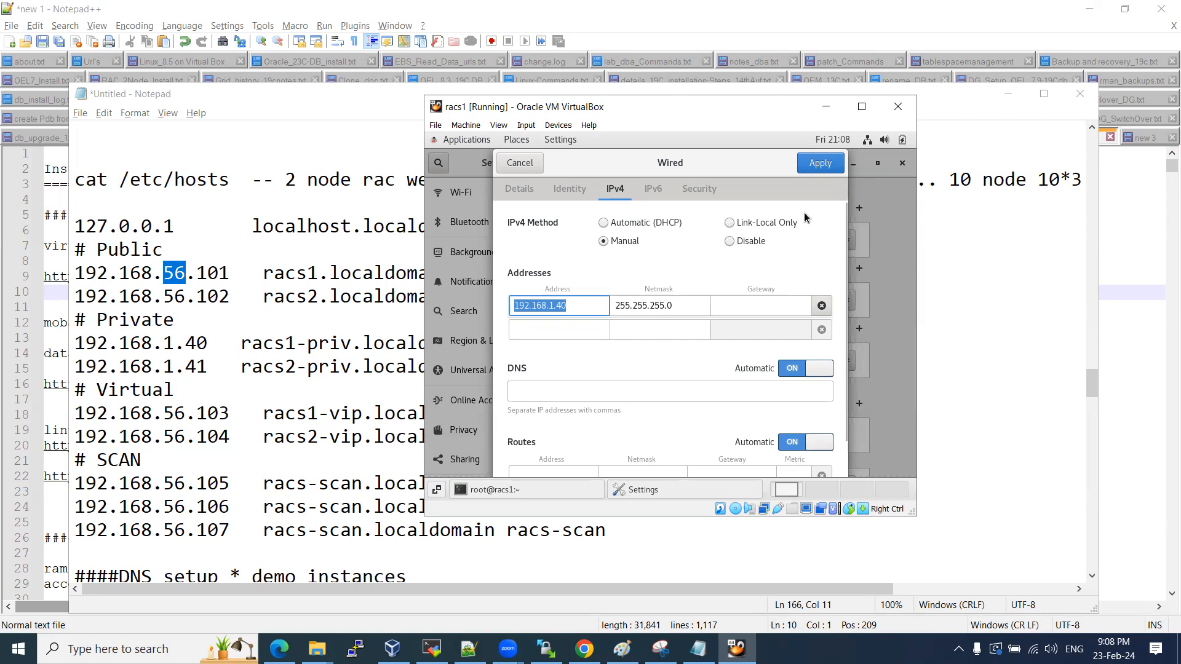
# Apply the enp0s8 settings and toggle the connection off and on to reconnect.
pyautogui.click(817, 163)
pyautogui.click(804, 301)
pyautogui.click(805, 302)
pyautogui.click(803, 301)
pyautogui.click(801, 301)
pyautogui.click(798, 302)
pyautogui.click(795, 301)
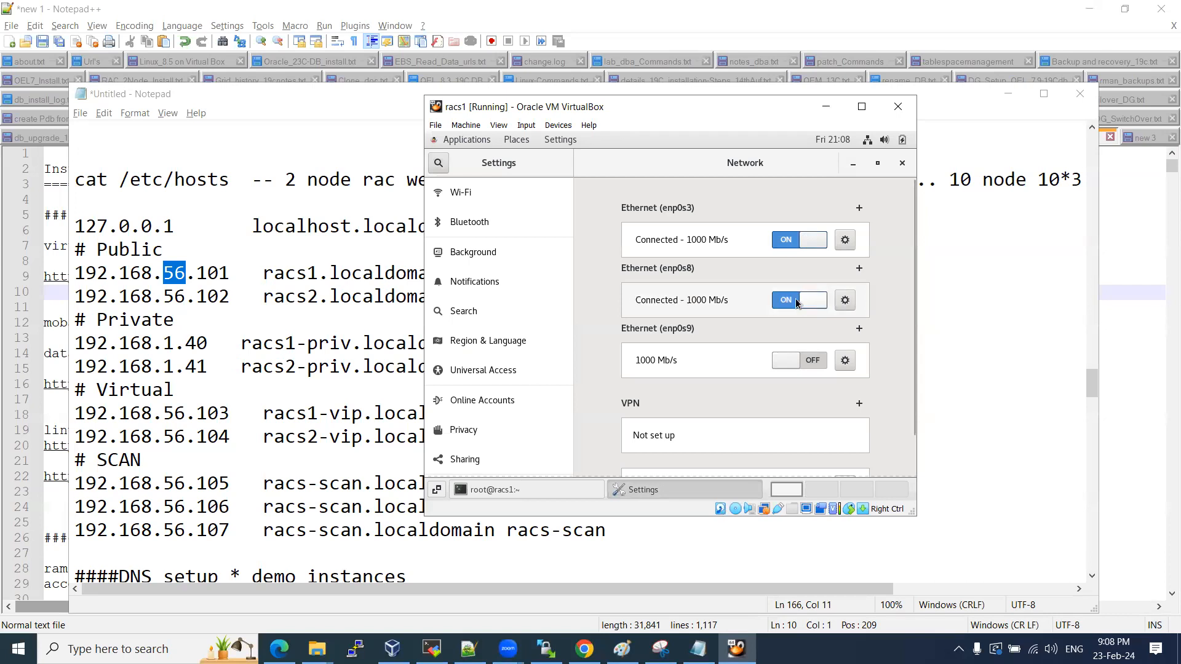
# Make enp0s9 connect automatically, save it, and switch the connection on.
pyautogui.click(844, 362)
pyautogui.click(578, 269)
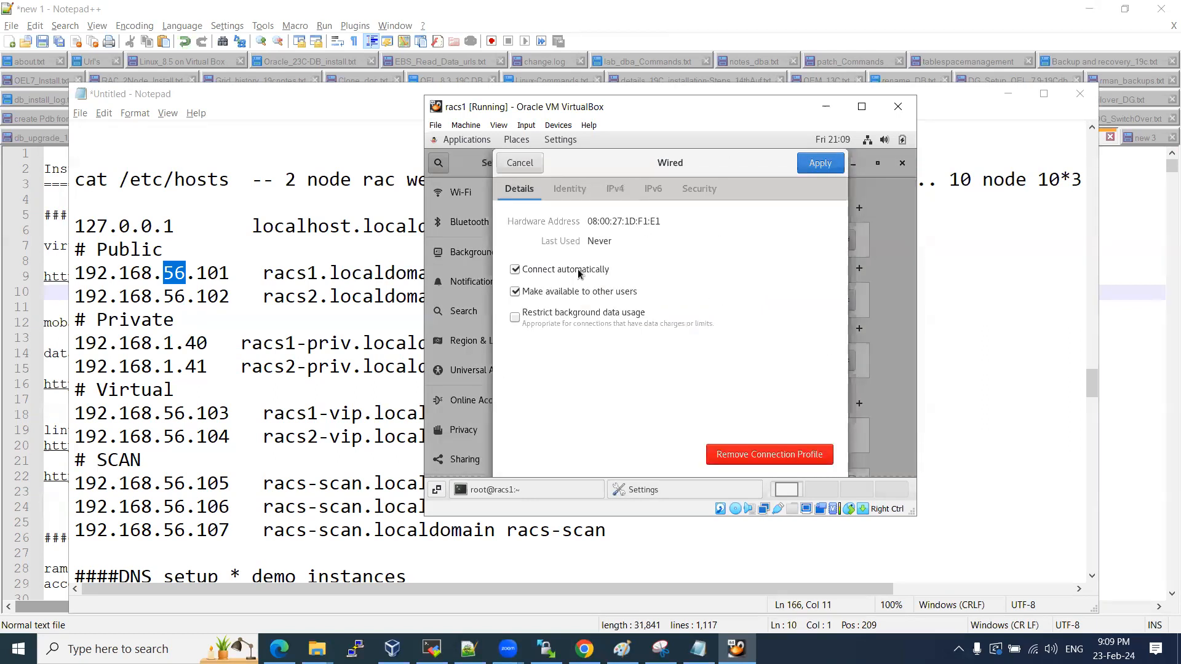
pyautogui.click(820, 163)
pyautogui.click(801, 360)
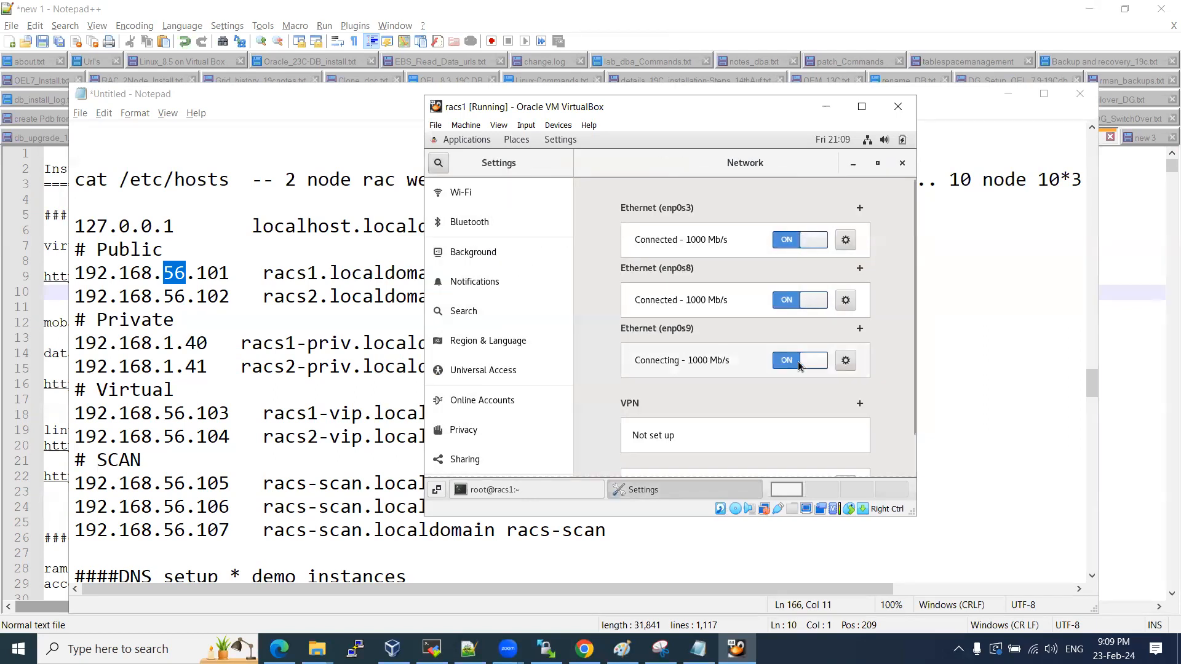
pyautogui.click(807, 359)
# Confirm enp0s9 uses automatic DHCP IPv4, apply, and close the network settings.
pyautogui.click(845, 361)
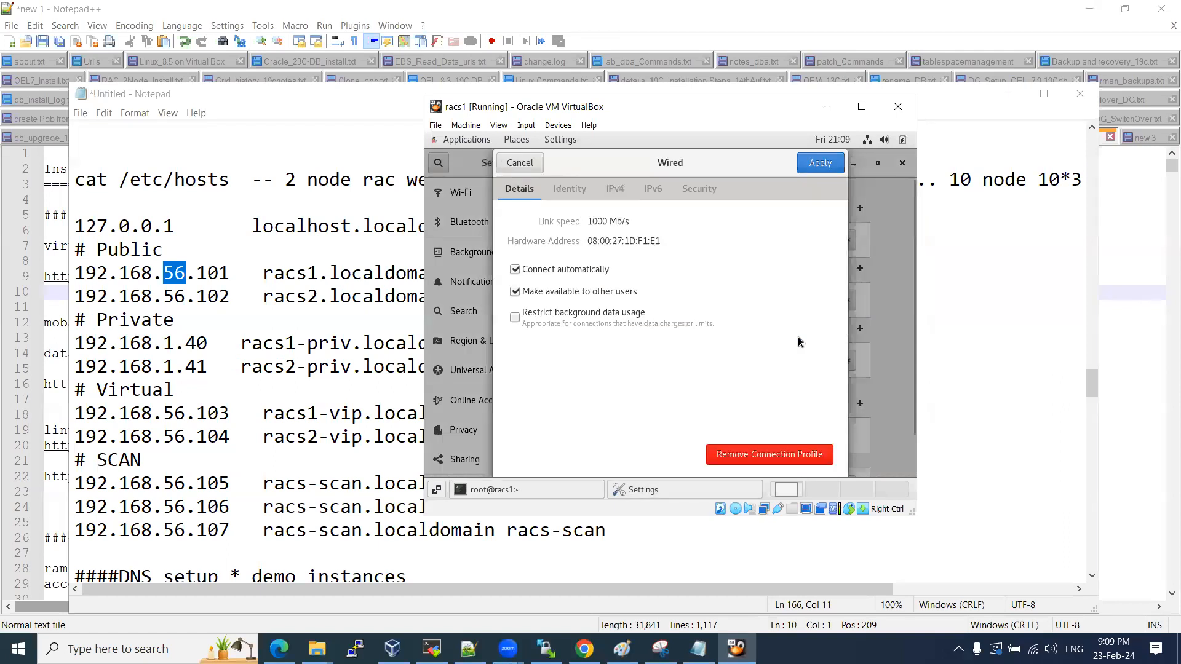
pyautogui.click(618, 193)
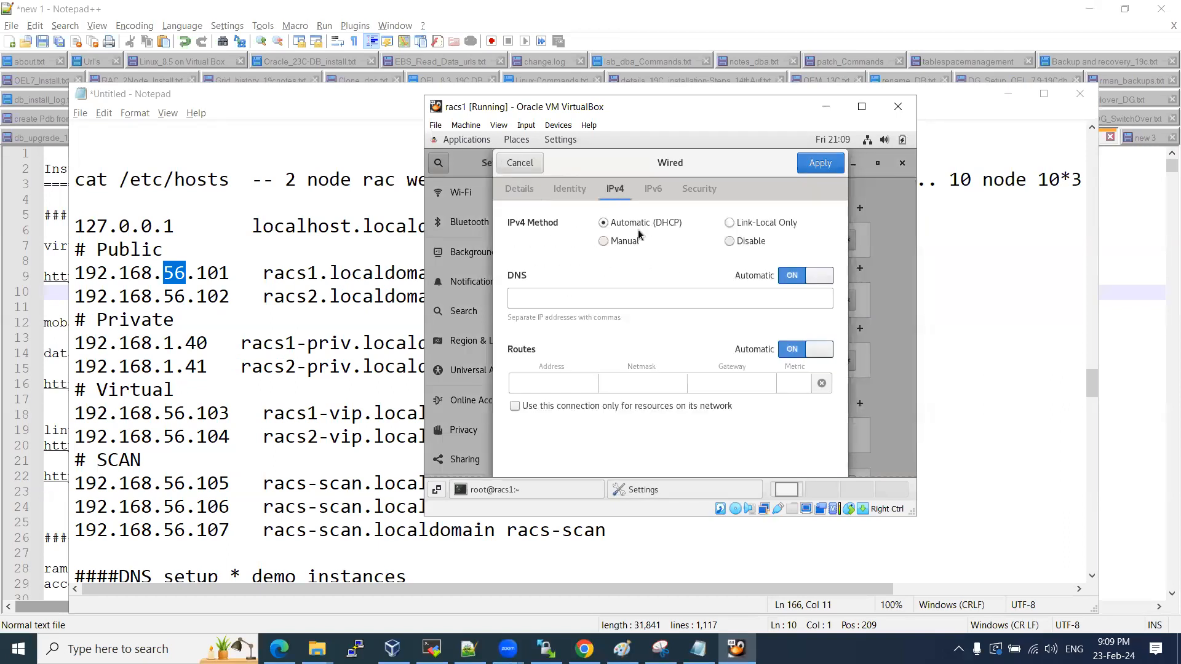
pyautogui.click(822, 163)
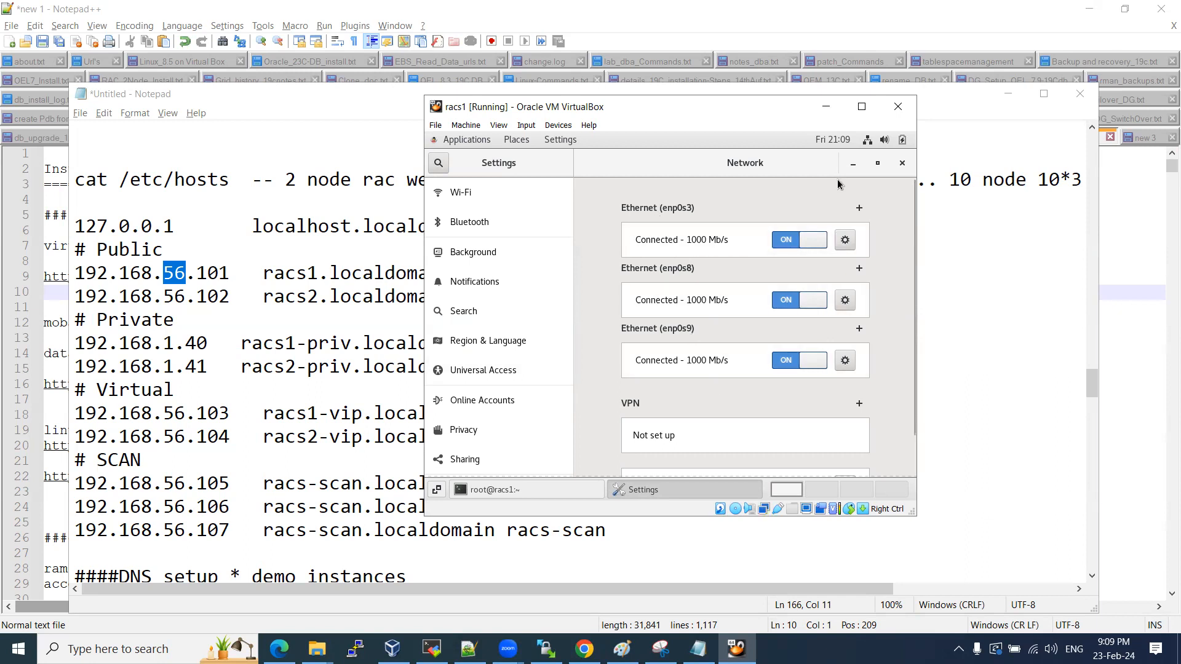
pyautogui.click(902, 163)
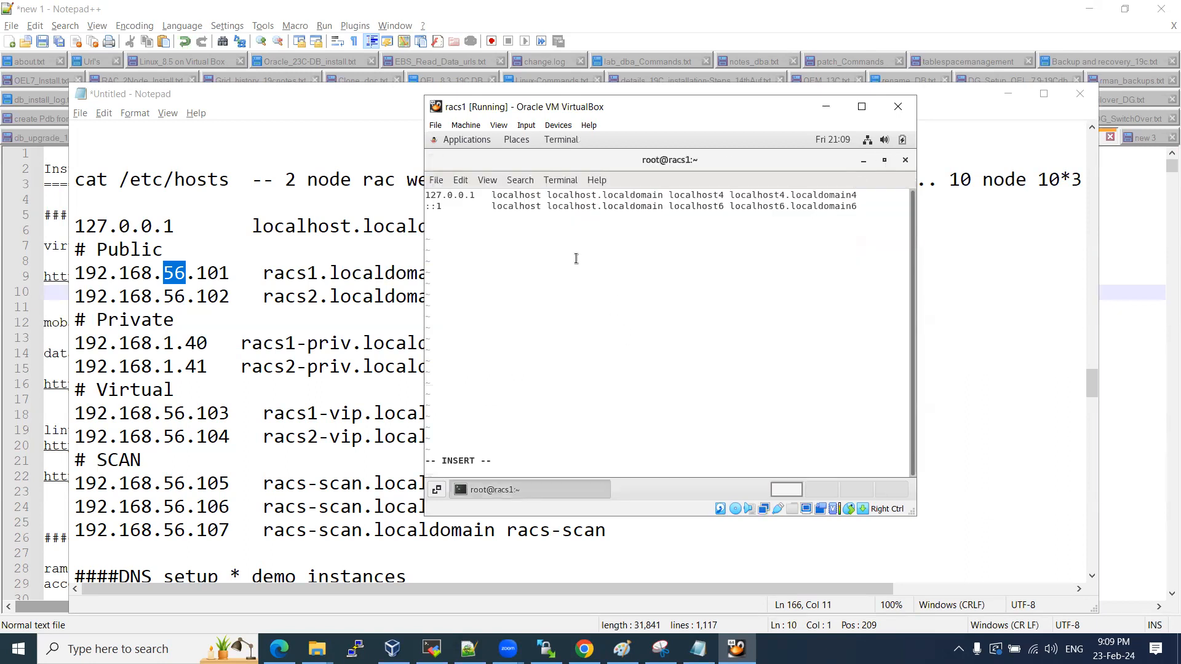
# Quit vi without saving /etc/hosts using :q!
pyautogui.press('Escape')
pyautogui.write(': Q!')
pyautogui.press('Return')
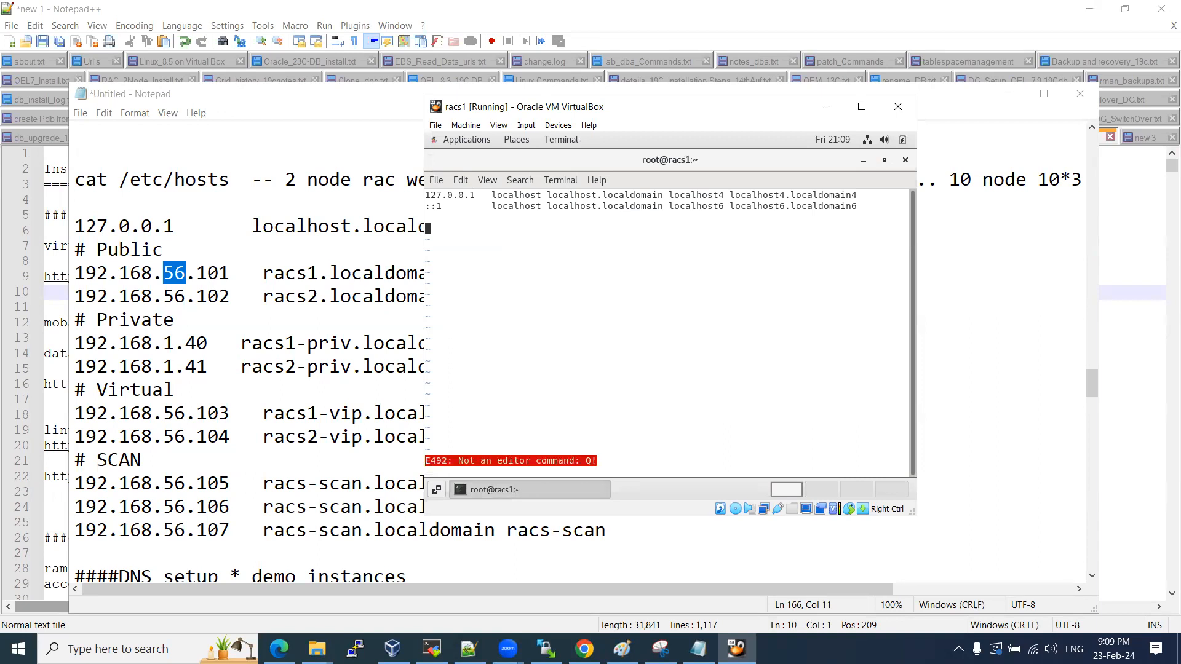
pyautogui.write(':q!')
pyautogui.press('Return')
pyautogui.press('Return')
pyautogui.press('Return')
# Run ifconfig and review the enp0s9 interface details.
pyautogui.scroll(6, 581, 311)
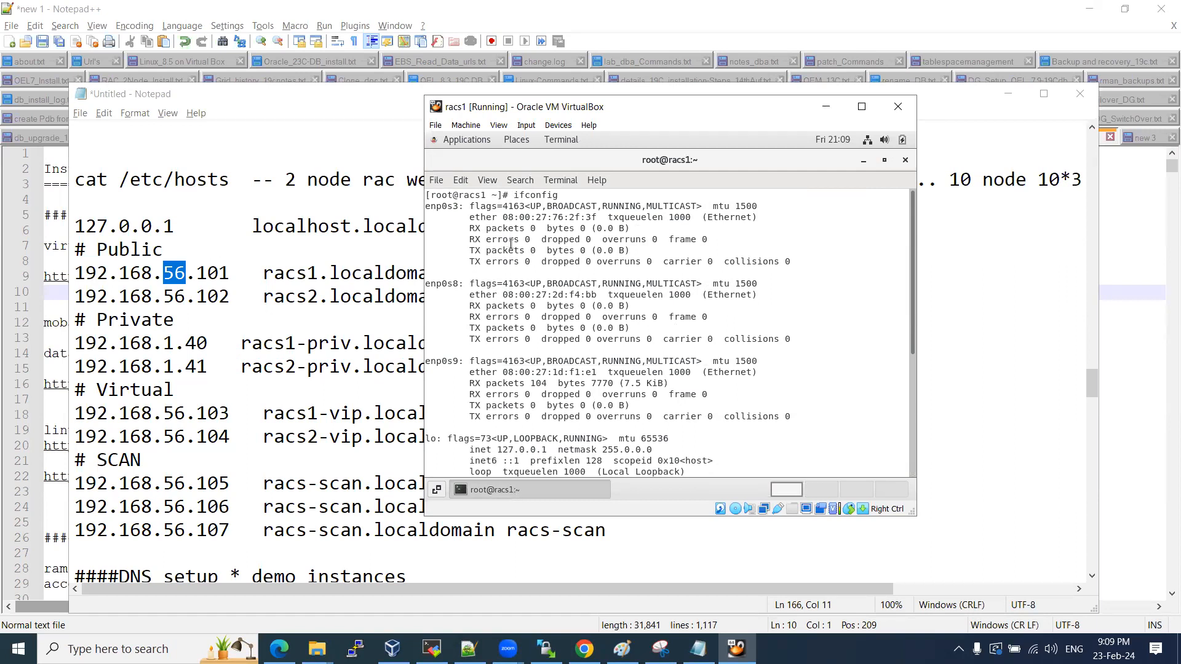
pyautogui.write('ifconfig')
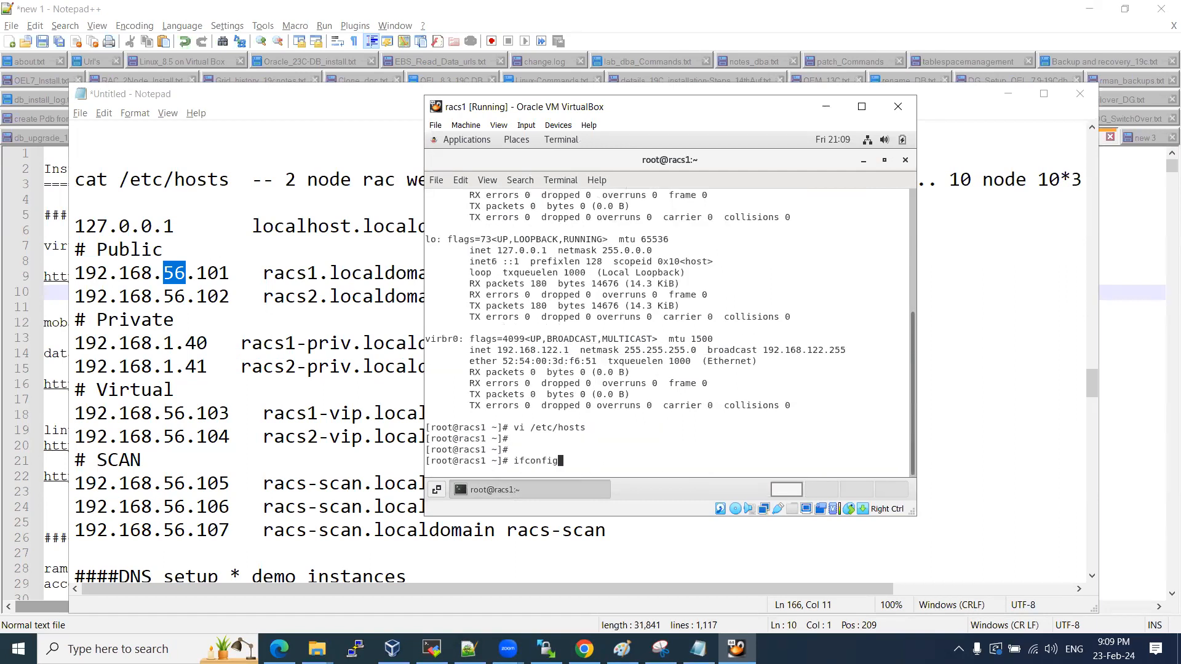
pyautogui.press('Return')
pyautogui.scroll(5, 553, 339)
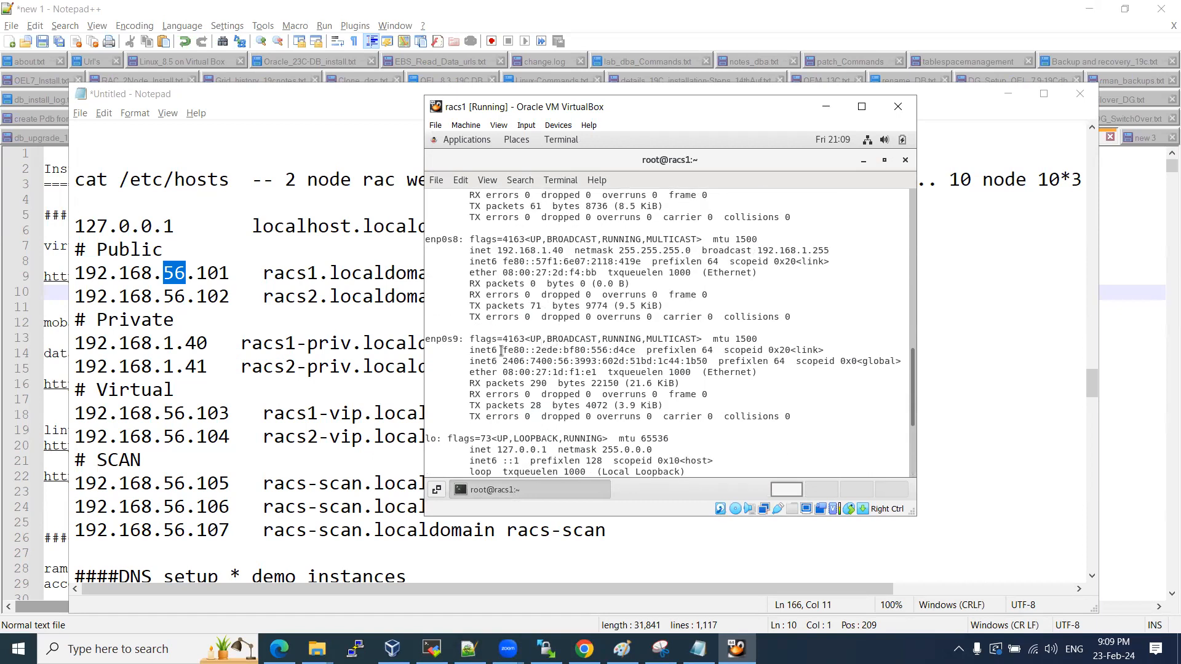
pyautogui.moveTo(541, 339); pyautogui.dragTo(591, 337)
pyautogui.moveTo(475, 349); pyautogui.dragTo(634, 386)
pyautogui.click(635, 386)
pyautogui.moveTo(427, 340); pyautogui.dragTo(704, 426)
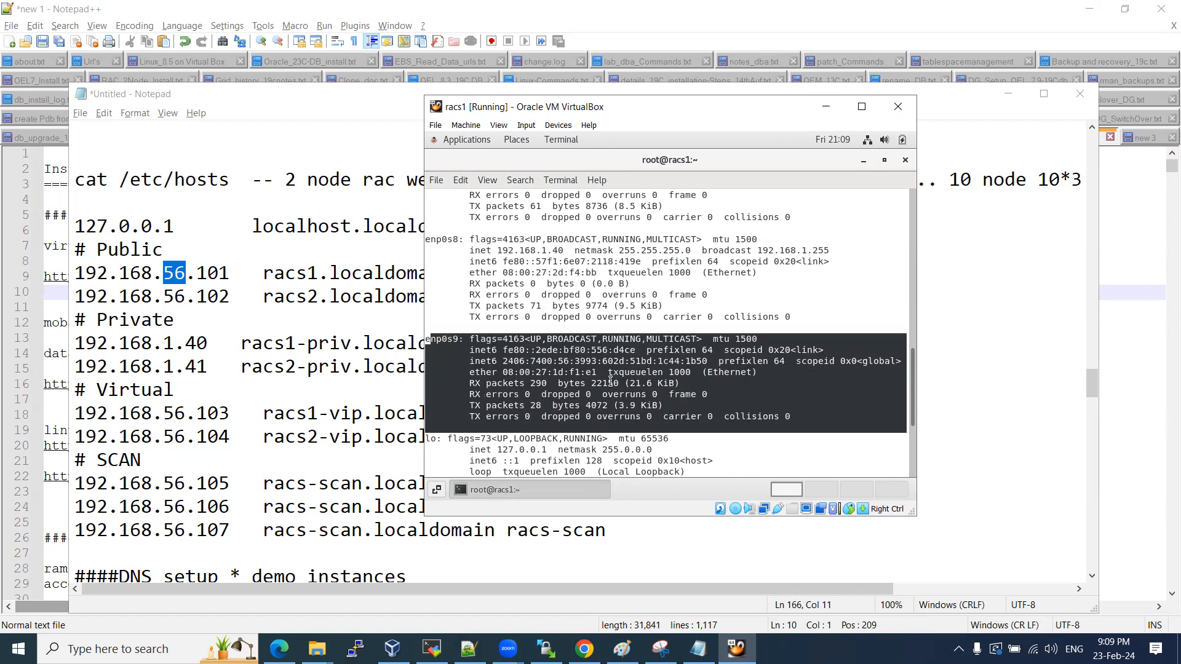
# Compare enp0s3 192.168.56.101 and enp0s8 192.168.1.40 with the addresses in the notes.
pyautogui.scroll(3, 535, 345)
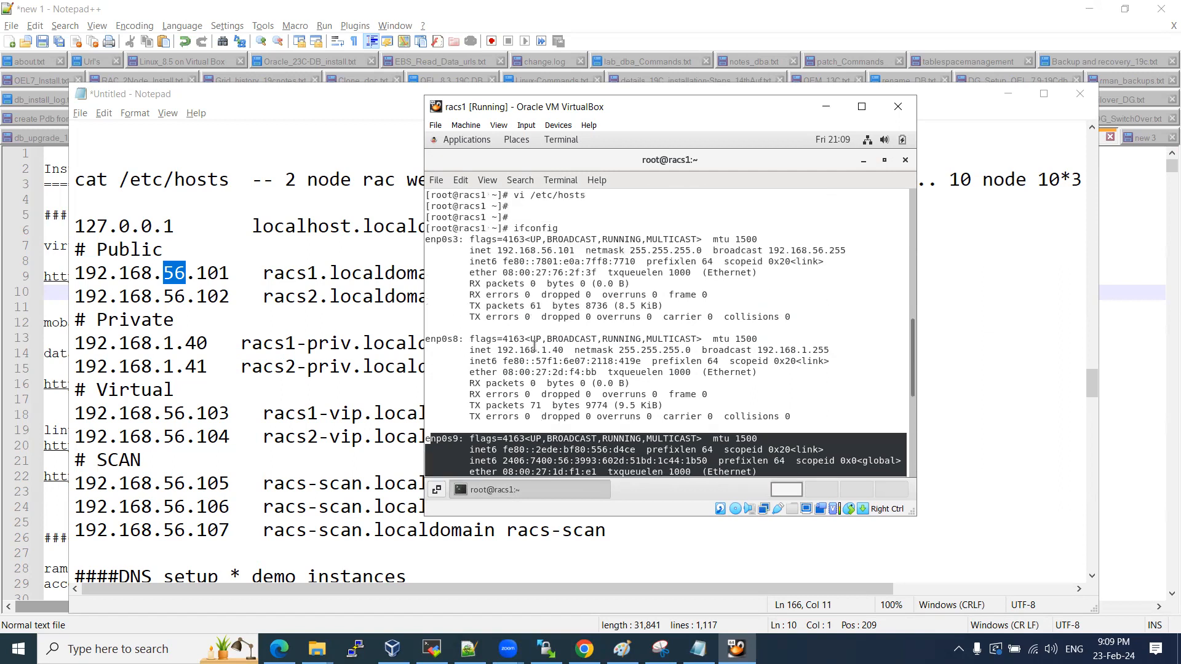
pyautogui.click(441, 237)
pyautogui.moveTo(498, 252); pyautogui.dragTo(576, 250)
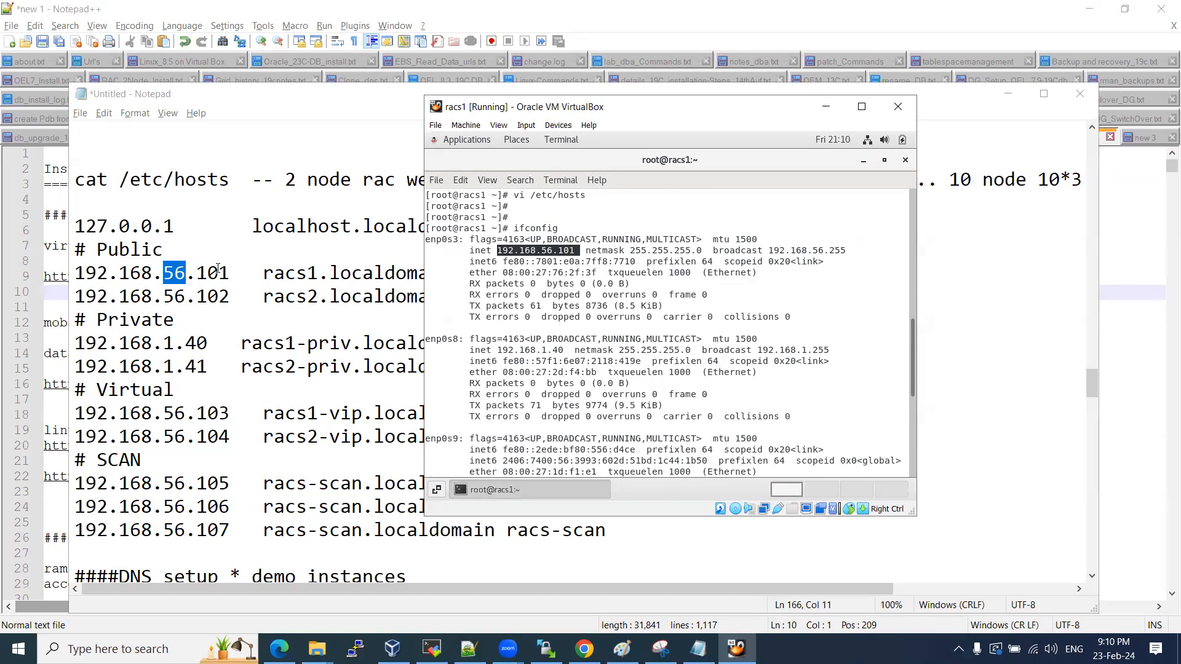
pyautogui.moveTo(497, 350); pyautogui.dragTo(552, 351)
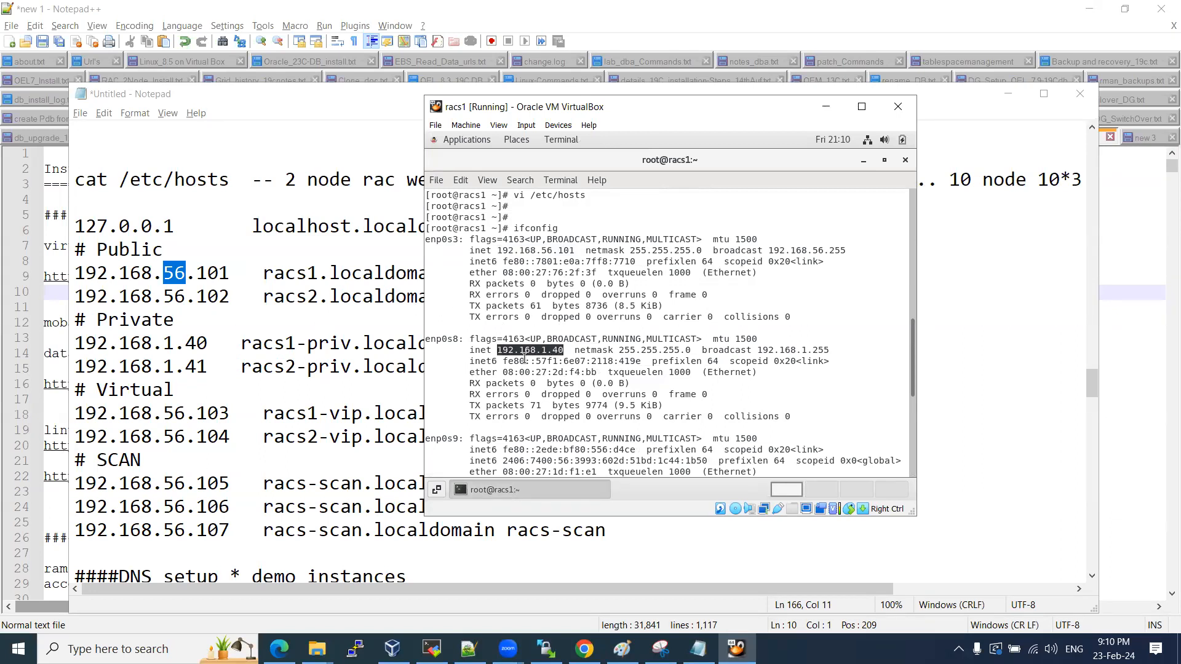
pyautogui.moveTo(152, 343); pyautogui.dragTo(198, 344)
pyautogui.moveTo(175, 272); pyautogui.dragTo(218, 272)
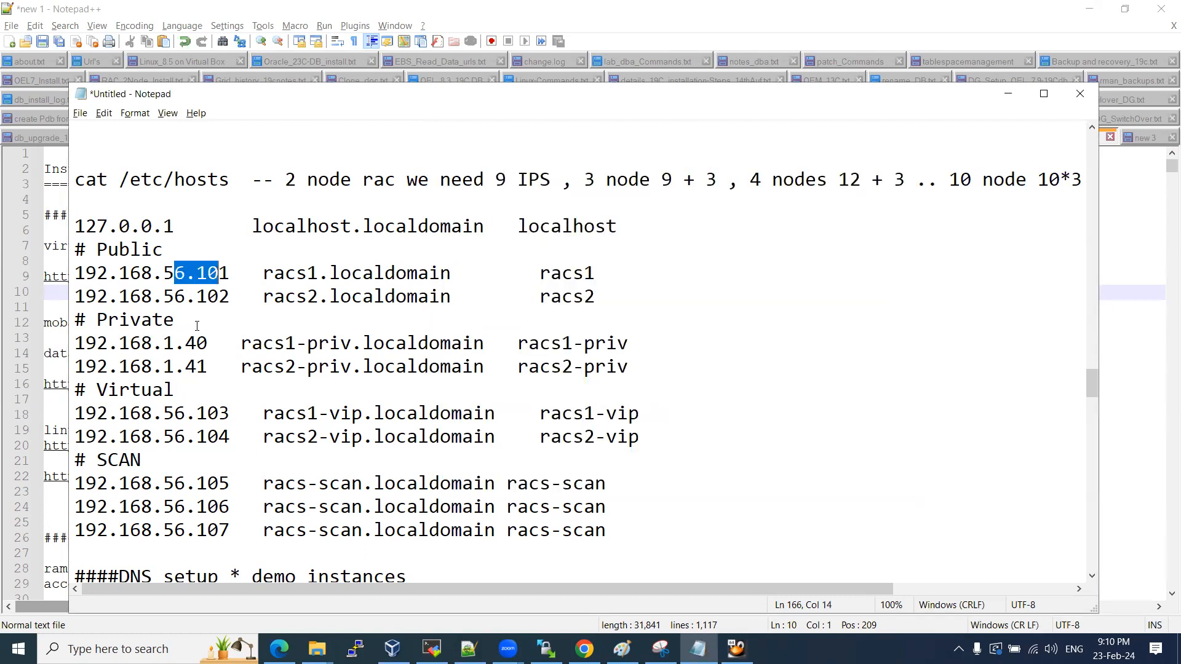
pyautogui.moveTo(149, 296); pyautogui.dragTo(229, 297)
pyautogui.moveTo(141, 366); pyautogui.dragTo(204, 366)
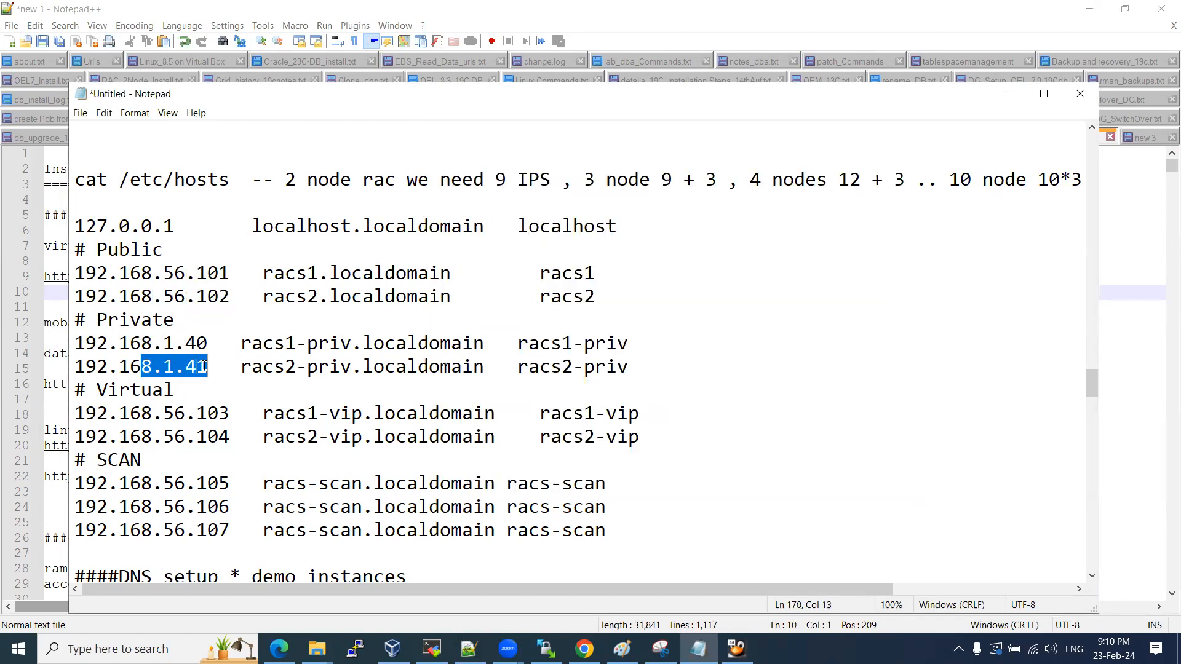
# Reboot racs1 with init 6.
pyautogui.click(736, 649)
pyautogui.scroll(-4, 618, 292)
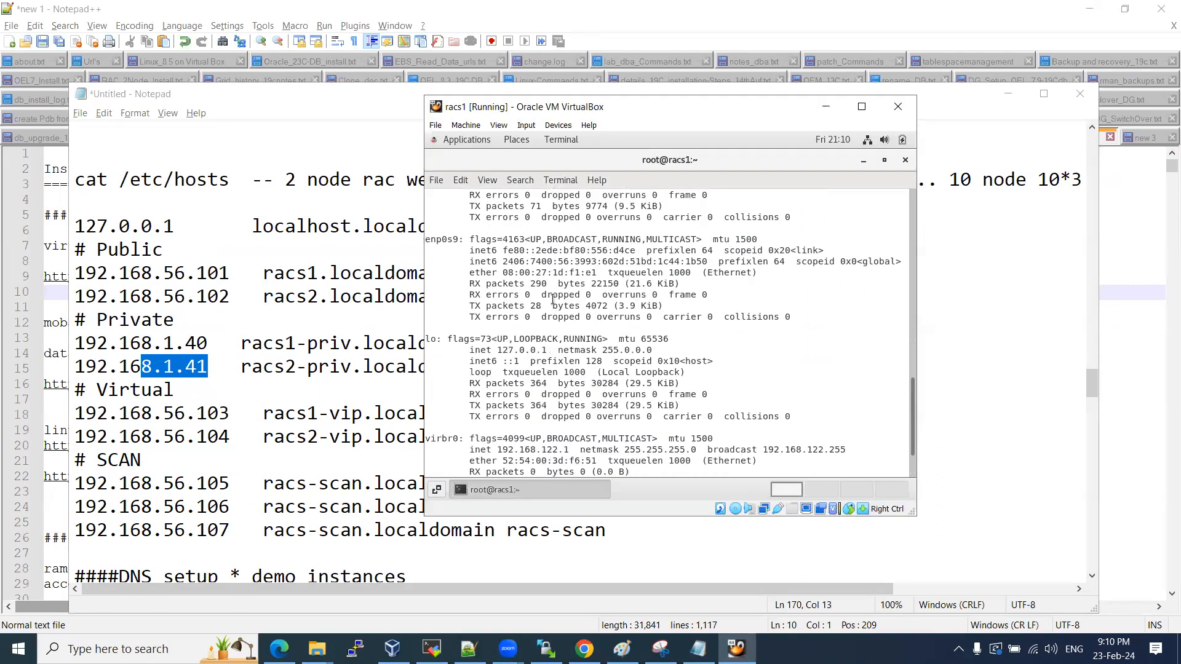
pyautogui.scroll(-4, 591, 307)
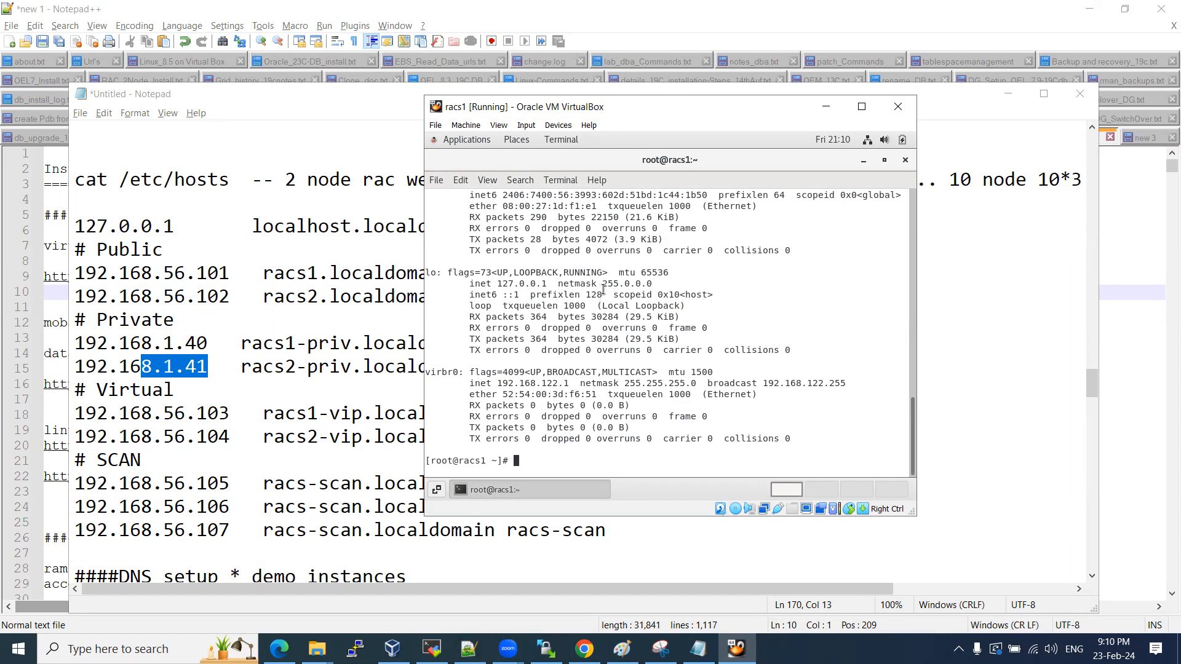
pyautogui.write('init 6')
pyautogui.press('Return')
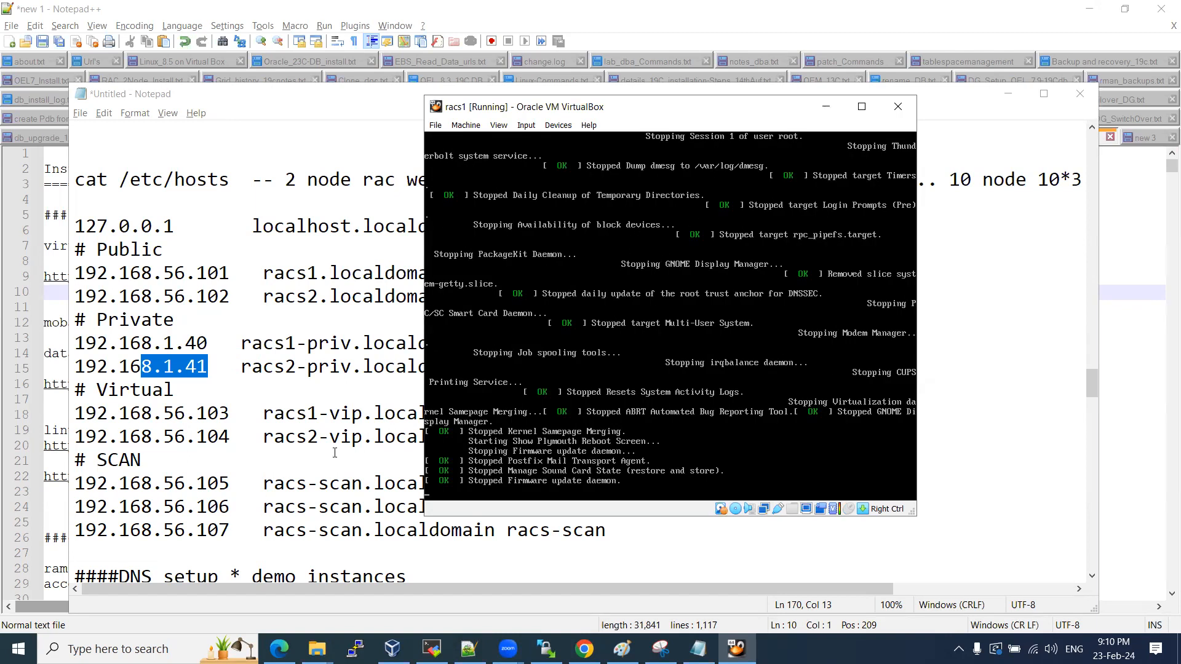
# Add the note 'do init 6 >> bounce the OS' below the SCAN entries in Notepad.
pyautogui.click(254, 501)
pyautogui.scroll(-4, 261, 480)
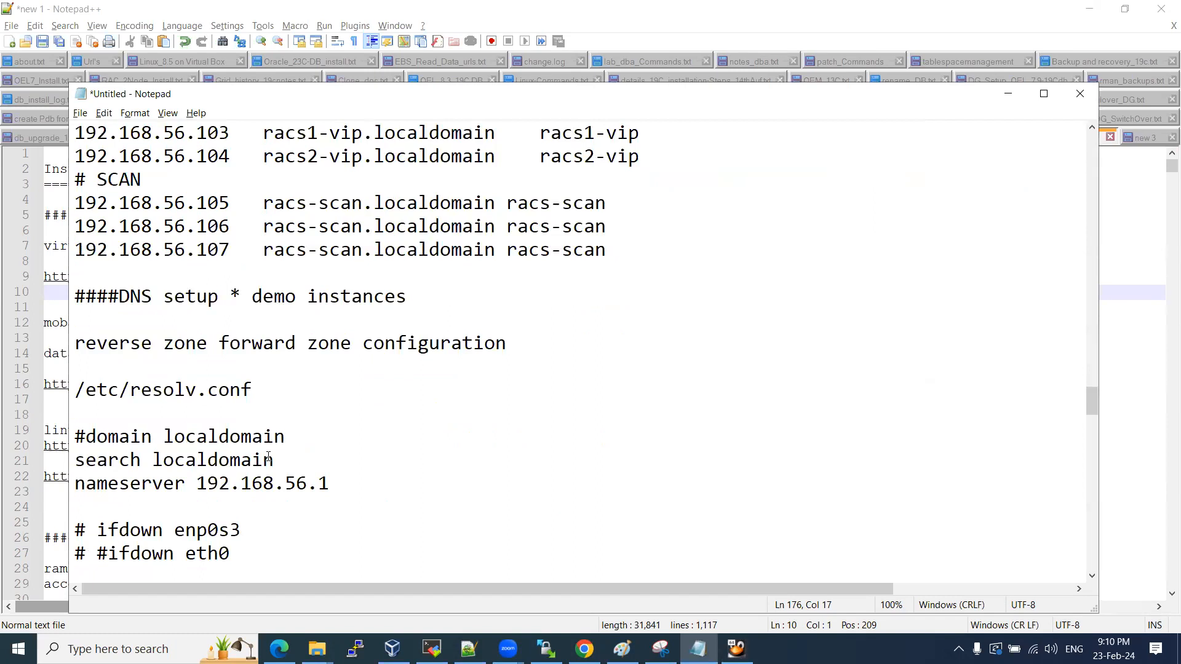
pyautogui.click(230, 269)
pyautogui.press('Return')
pyautogui.press('Return')
pyautogui.write('d')
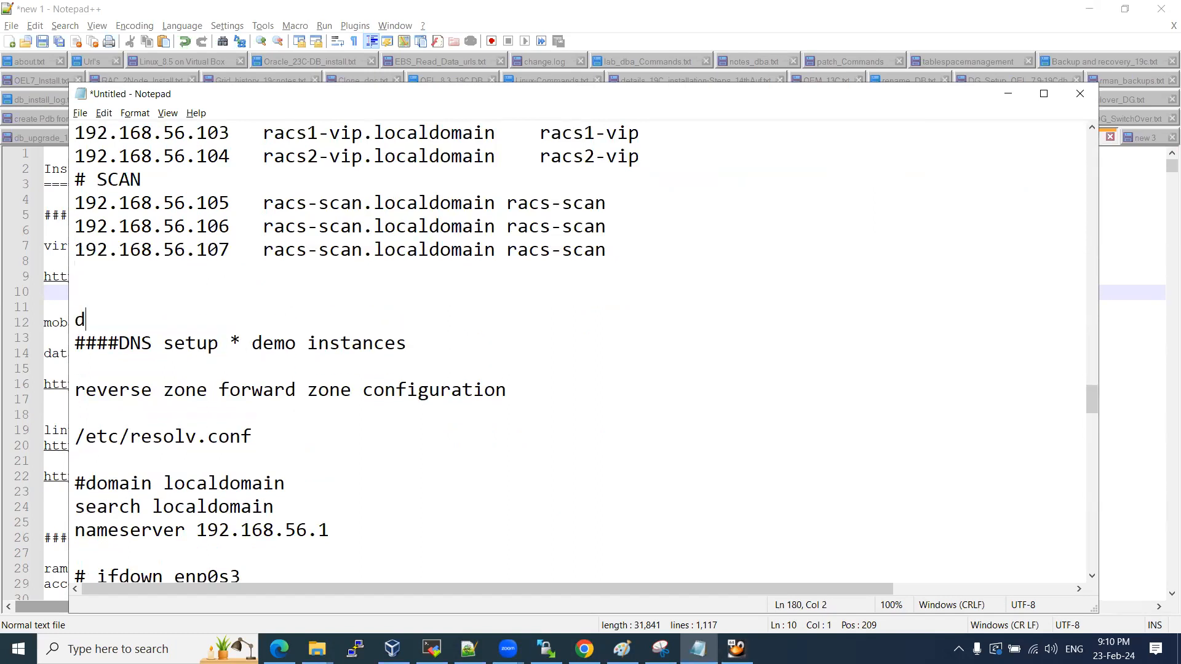
pyautogui.write('o init 6 >> boun')
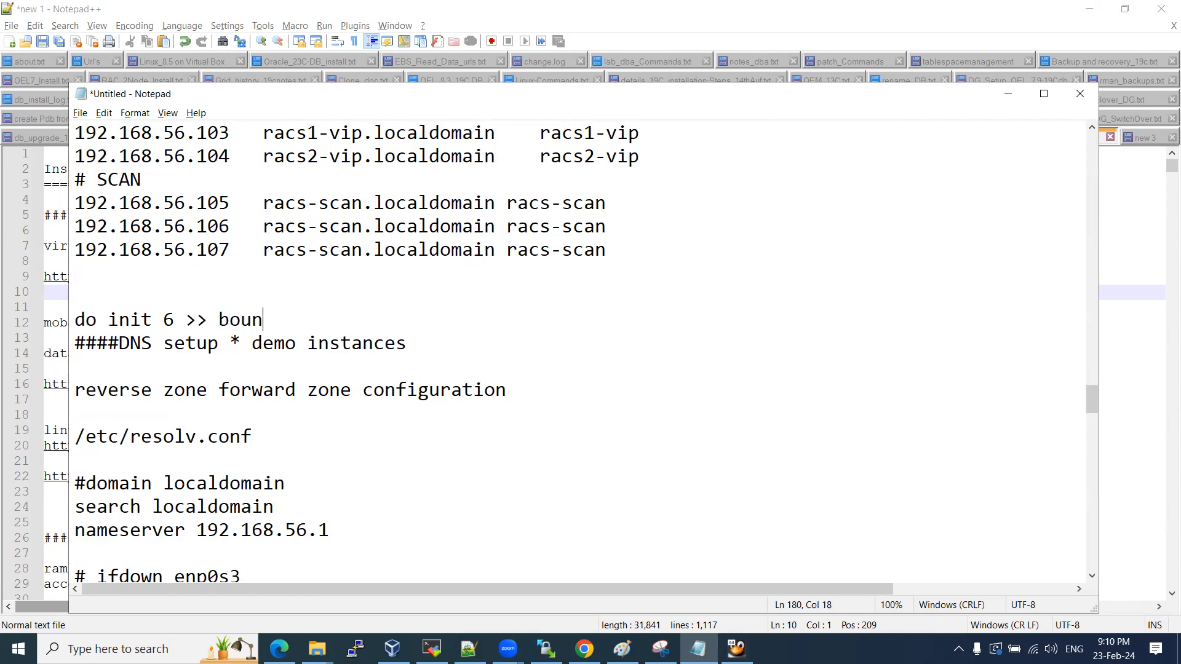
pyautogui.write('ce the OS')
pyautogui.press('Return')
pyautogui.press('Return')
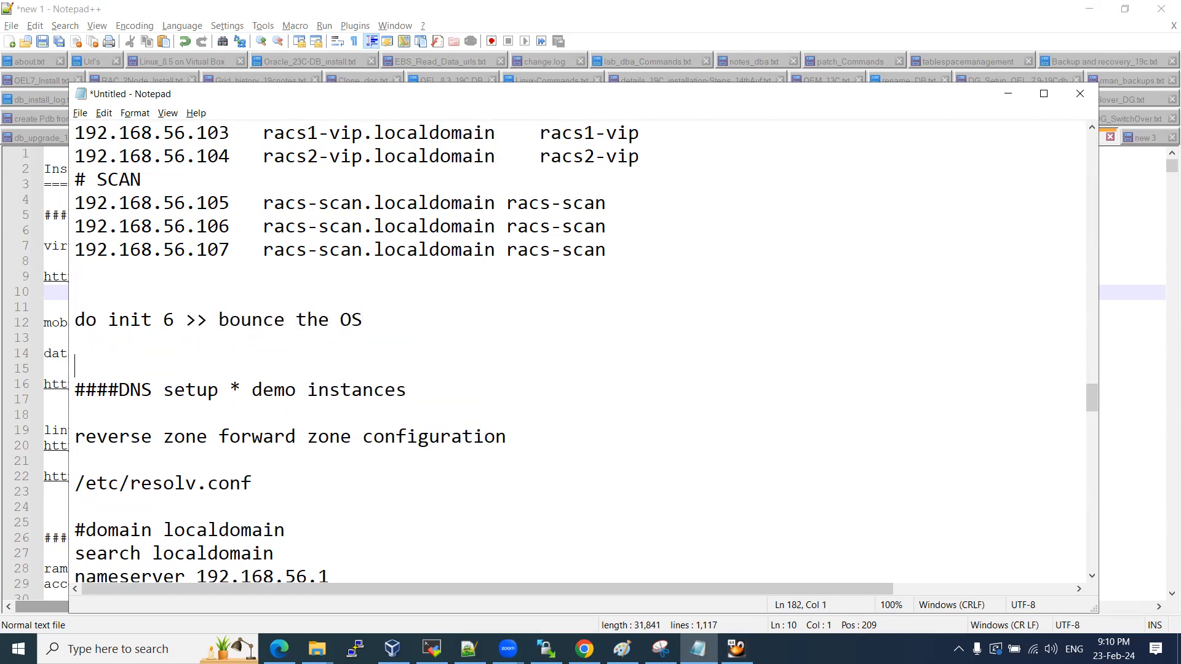
pyautogui.click(286, 321)
pyautogui.click(122, 360)
pyautogui.scroll(5, 210, 347)
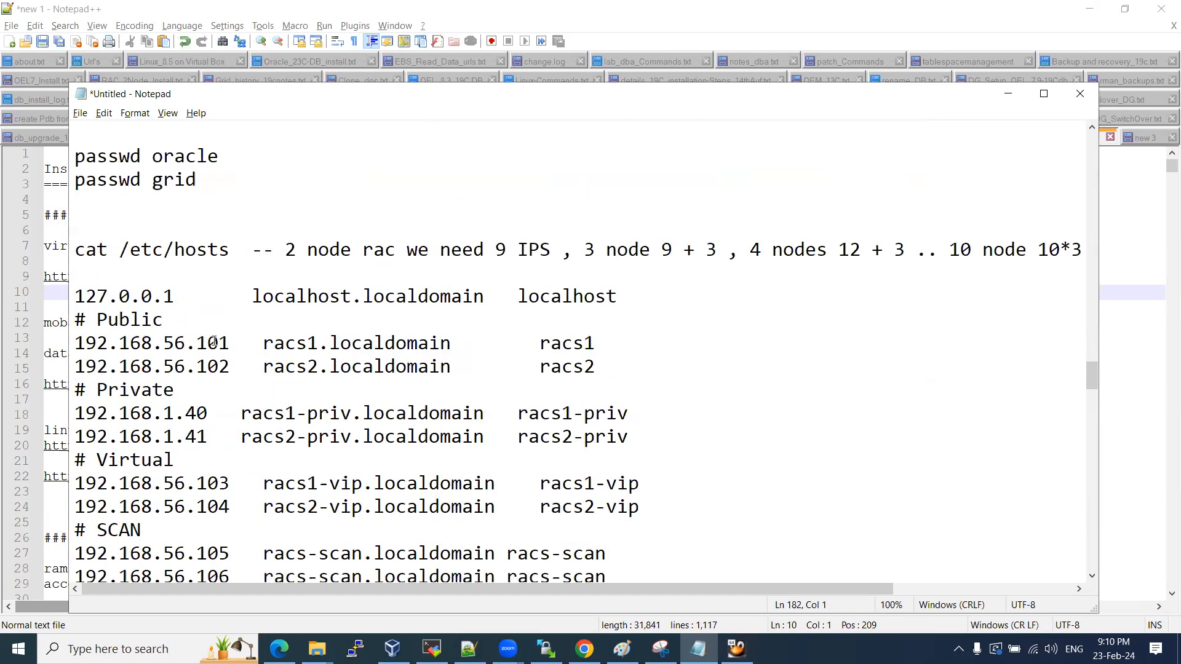
pyautogui.scroll(3, 214, 341)
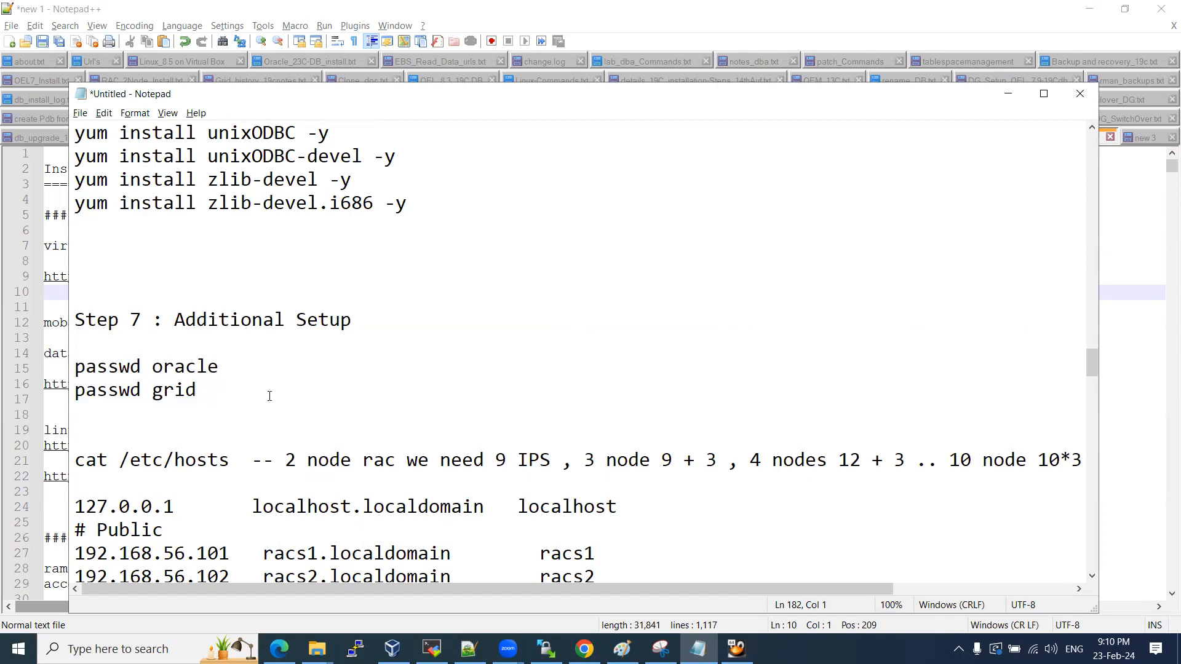
pyautogui.scroll(20, 270, 396)
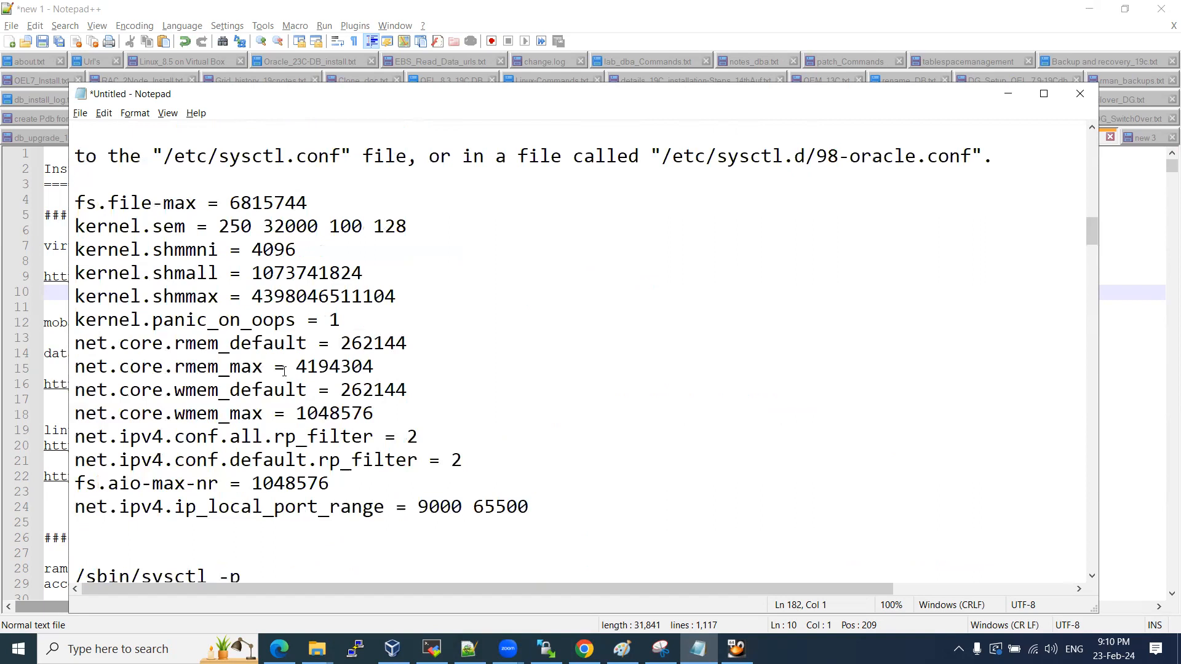
pyautogui.scroll(5, 280, 338)
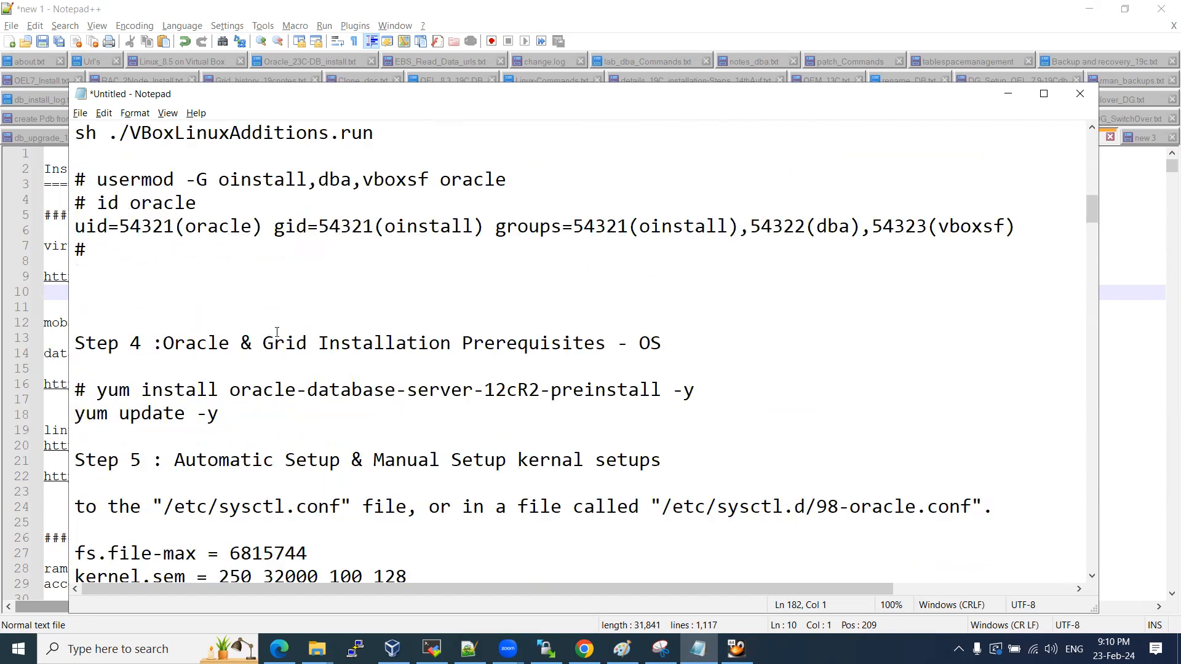
# Review the Guest Additions and Step 4 prerequisites sections of the notes.
pyautogui.scroll(-1, 277, 332)
pyautogui.scroll(5, 274, 329)
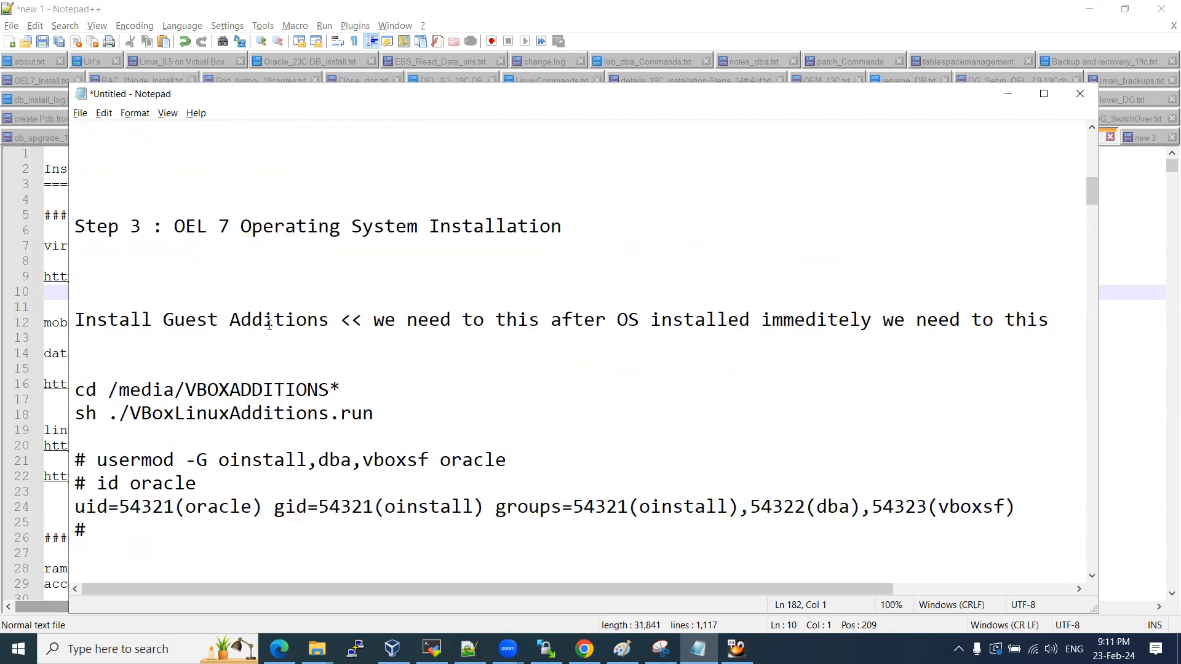
pyautogui.moveTo(85, 320); pyautogui.dragTo(418, 319)
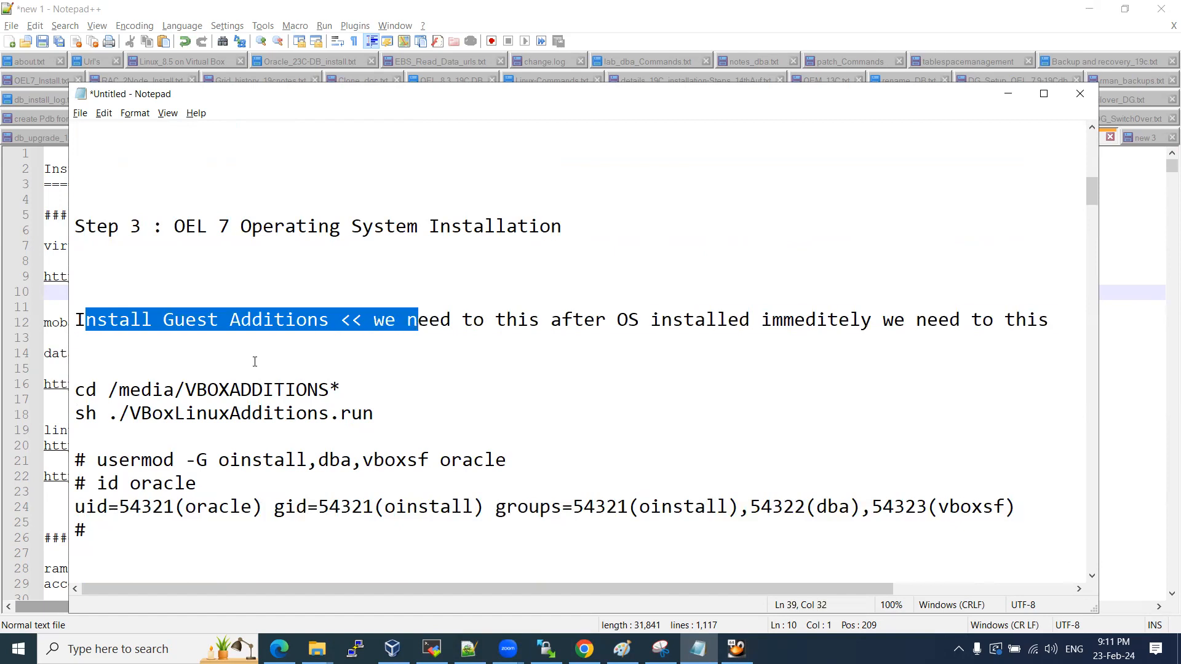
pyautogui.scroll(-2, 143, 310)
pyautogui.moveTo(90, 251); pyautogui.dragTo(172, 413)
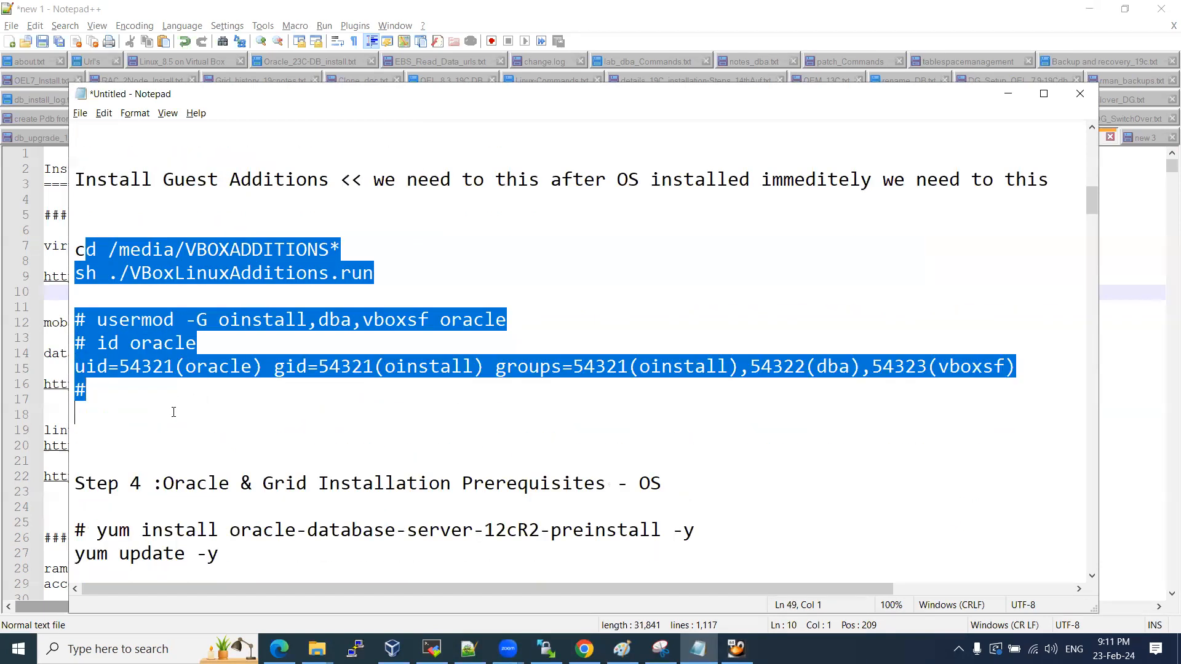
pyautogui.click(172, 414)
pyautogui.scroll(-3, 201, 353)
pyautogui.moveTo(162, 273); pyautogui.dragTo(726, 279)
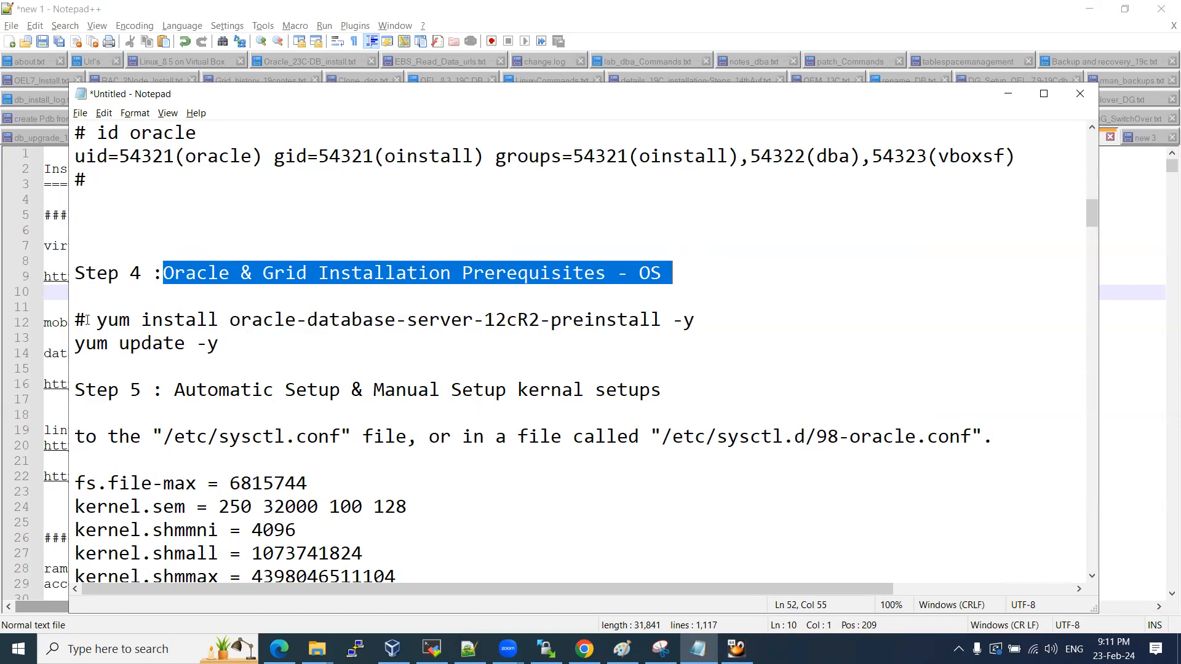
pyautogui.moveTo(78, 320); pyautogui.dragTo(250, 361)
pyautogui.click(250, 361)
# Insert a blank line after 'yum update -y' under Step 4.
pyautogui.scroll(-1, 257, 341)
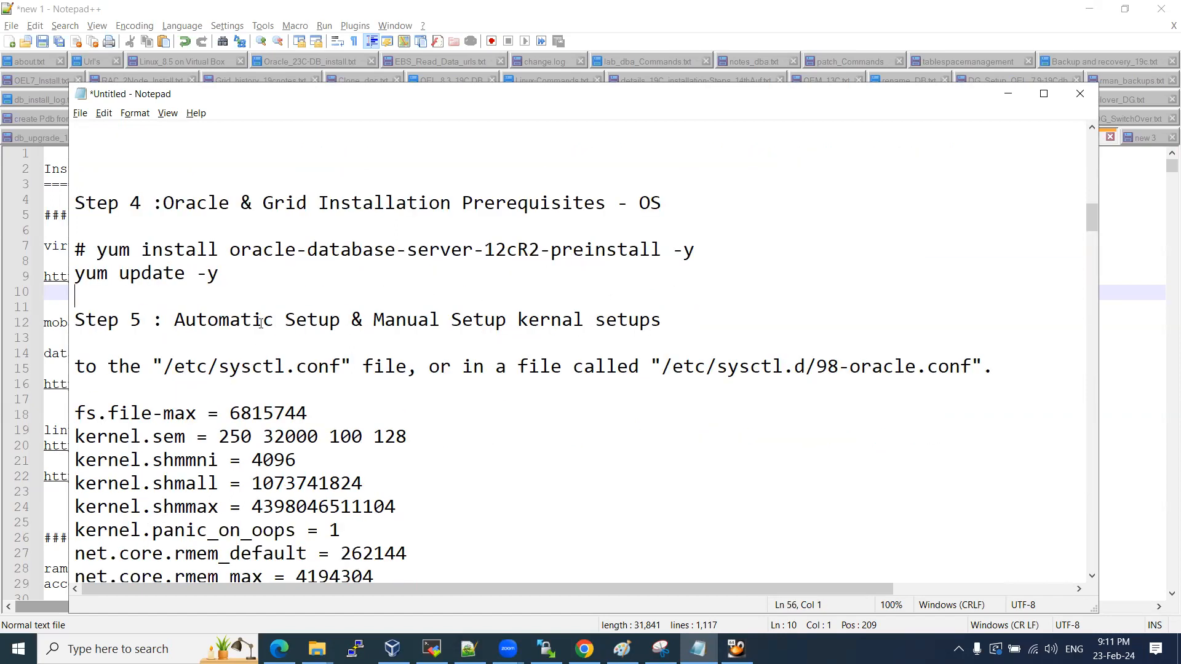
pyautogui.moveTo(240, 250); pyautogui.dragTo(635, 250)
pyautogui.moveTo(120, 274); pyautogui.dragTo(229, 277)
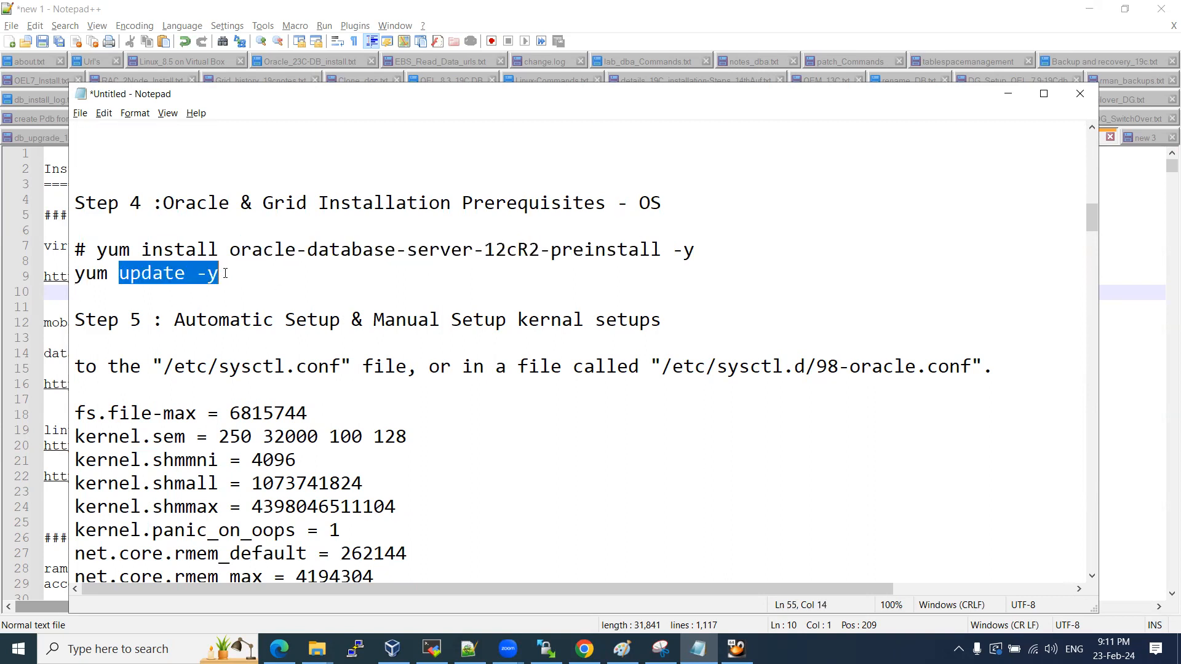
pyautogui.click(235, 281)
pyautogui.press('Return')
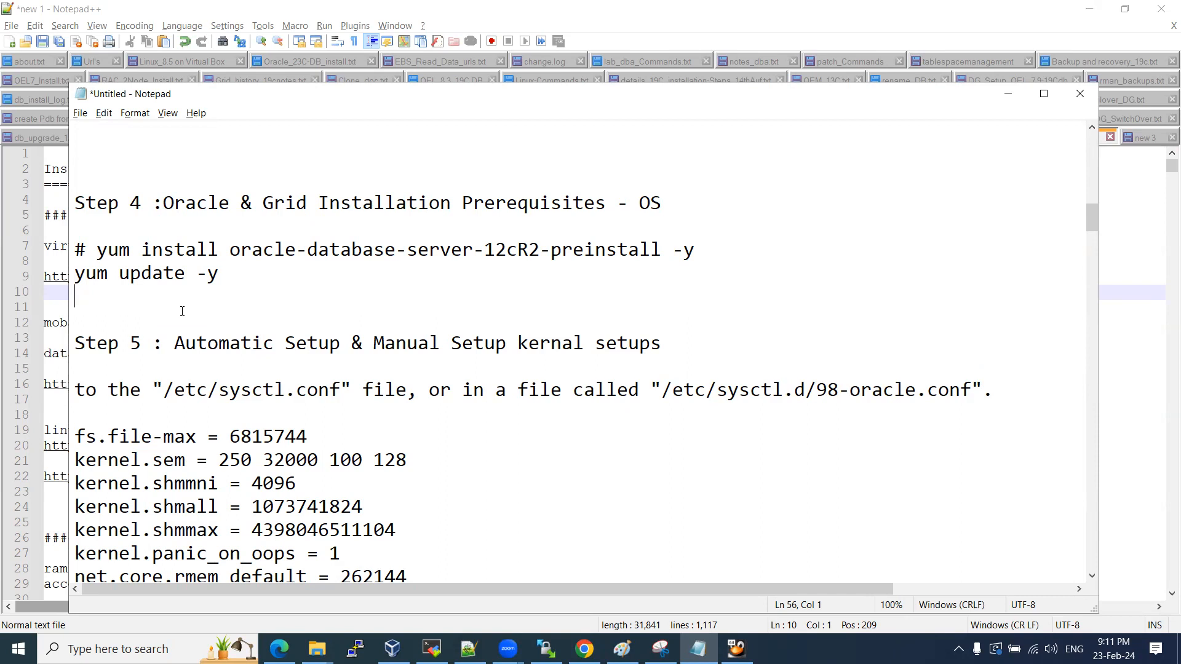
# Copy the oracleasm-support, bind and clu* install lines from RAC_2Node_Install.txt in Notepad++.
pyautogui.click(468, 649)
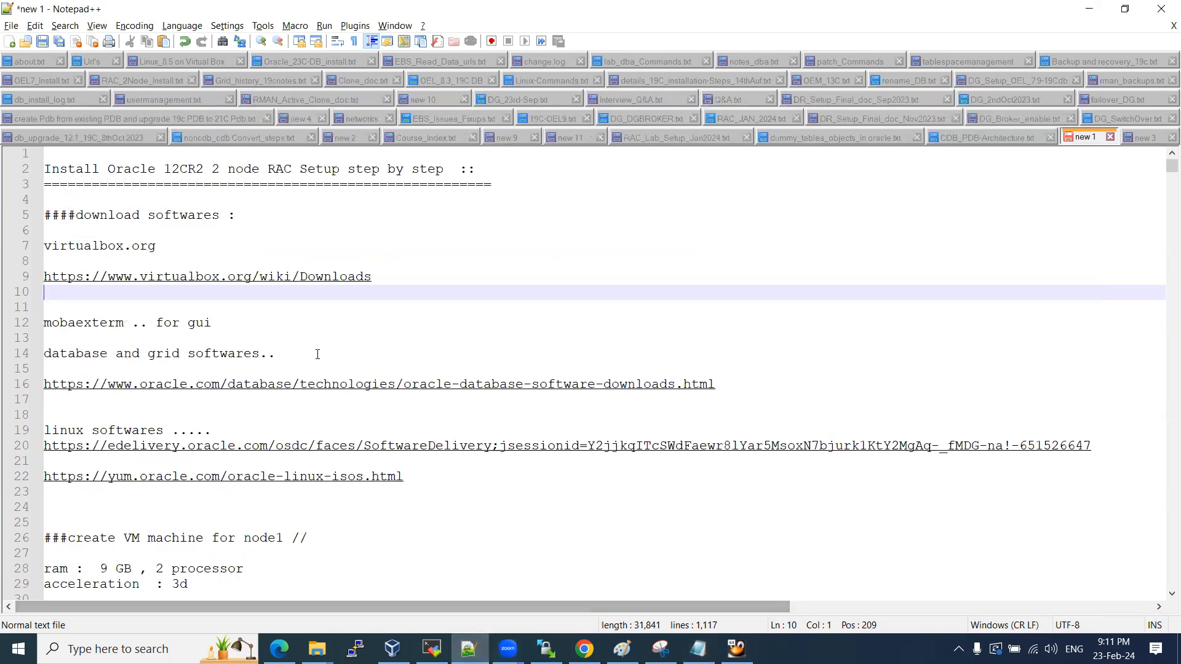
pyautogui.scroll(-5, 369, 326)
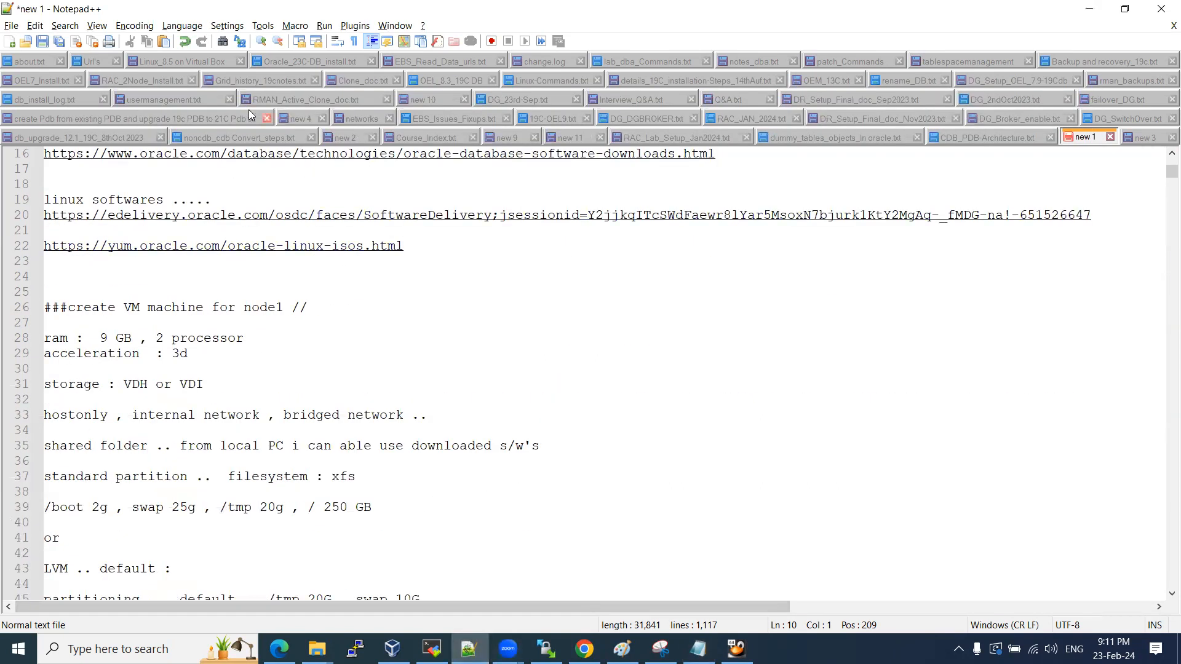
pyautogui.click(137, 79)
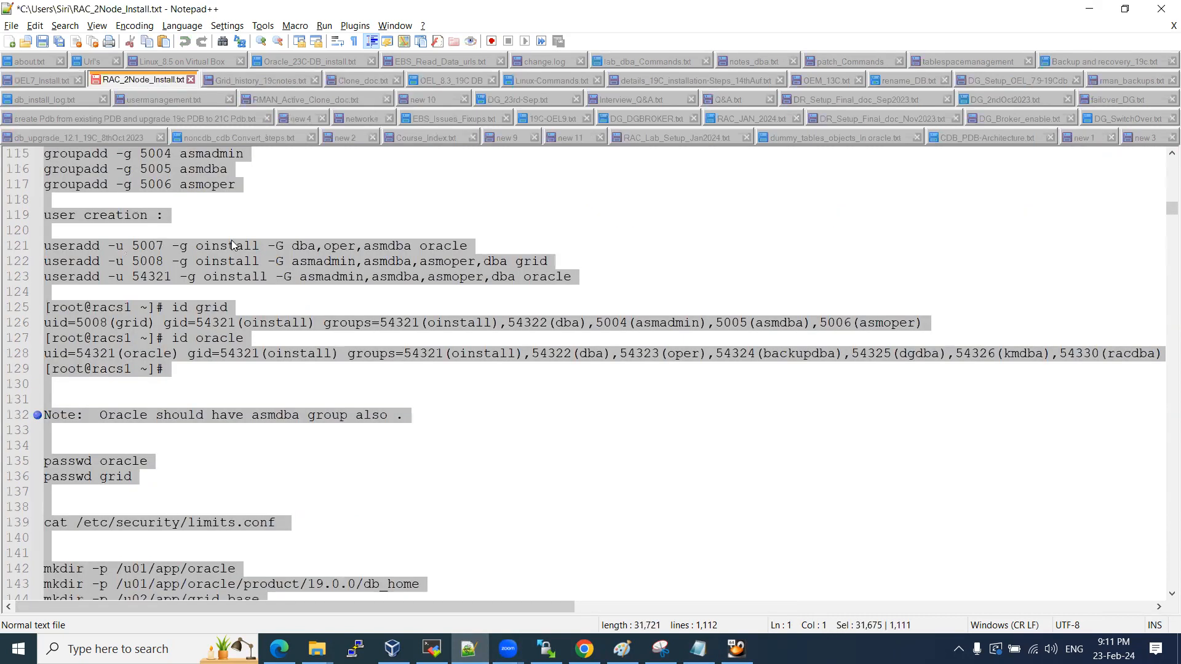
pyautogui.scroll(16, 270, 323)
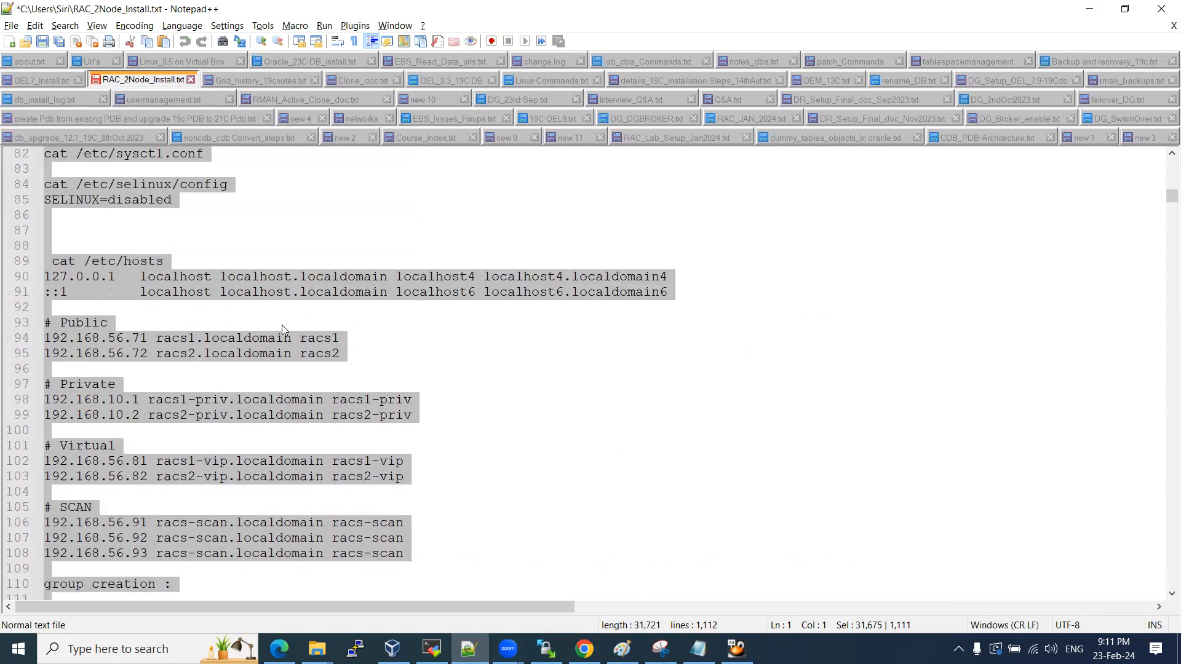
pyautogui.scroll(2, 283, 330)
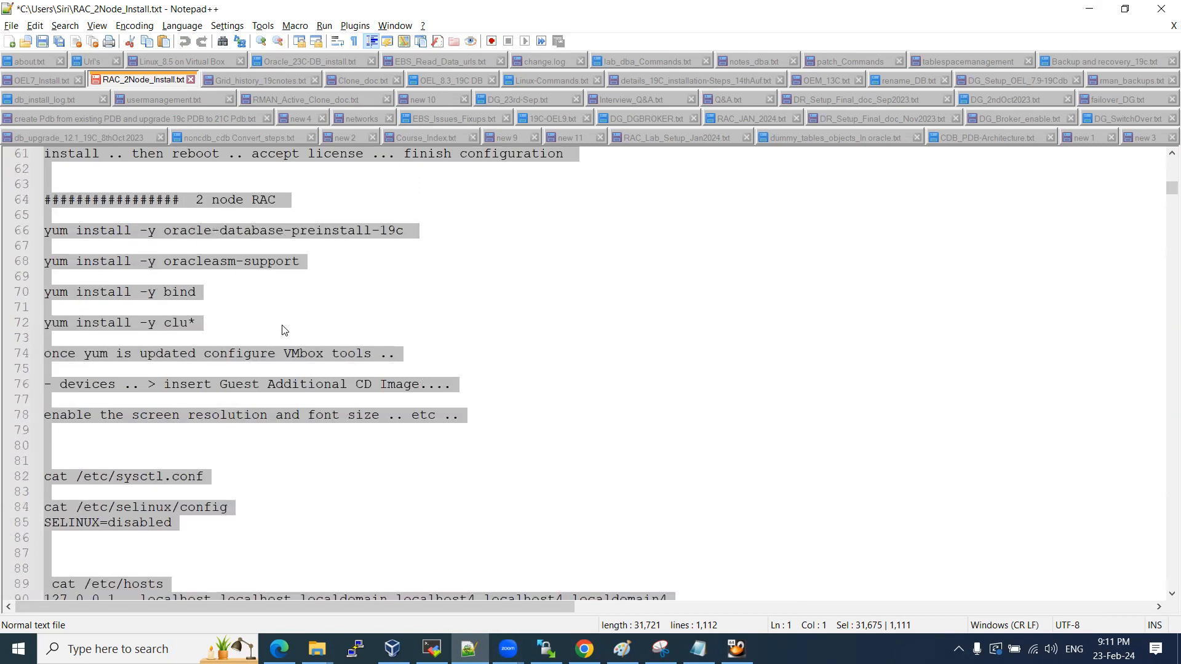
pyautogui.click(251, 323)
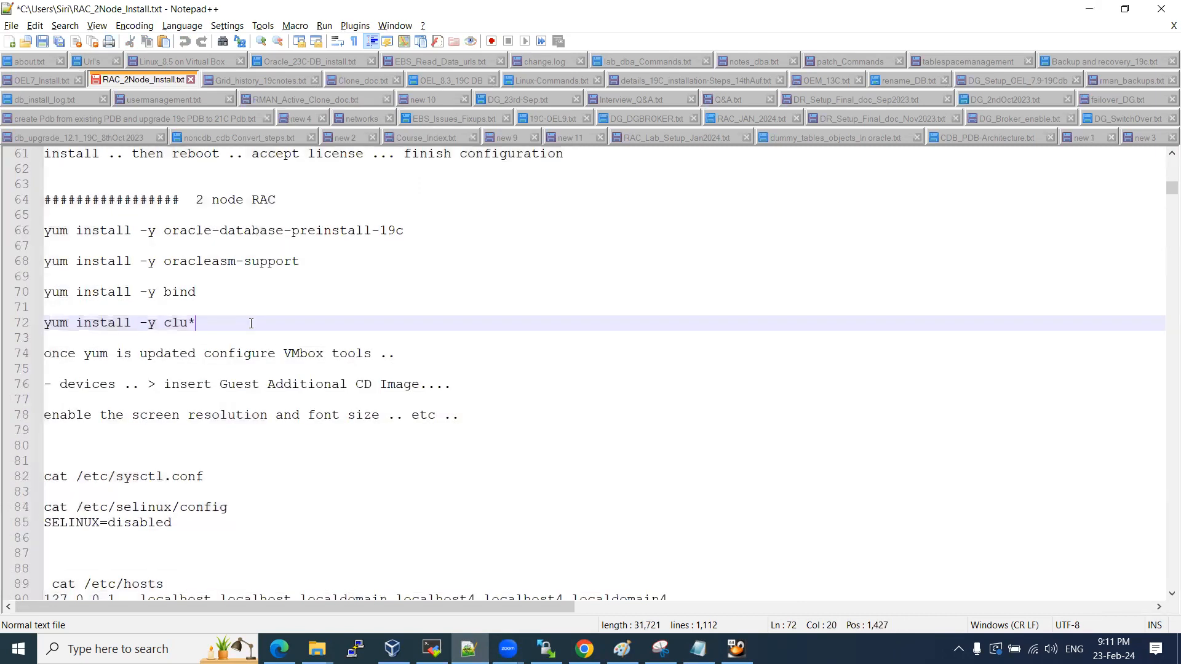
pyautogui.moveTo(206, 325); pyautogui.dragTo(44, 260)
pyautogui.hotkey('ctrl', 'c')
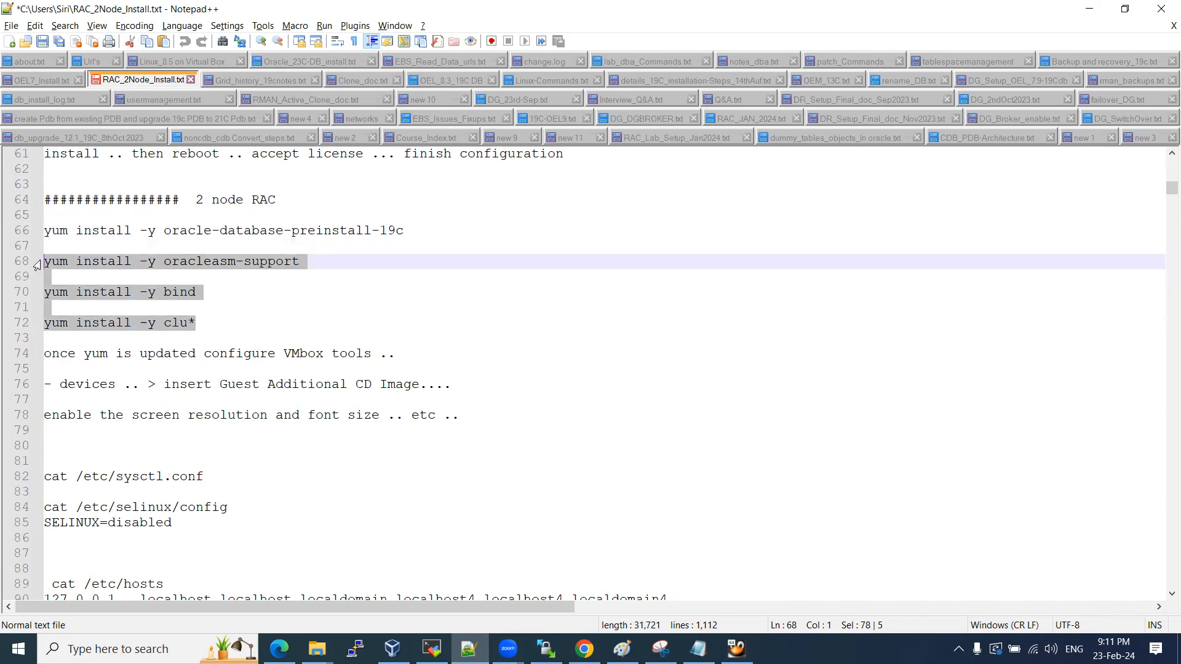
pyautogui.moveTo(283, 231); pyautogui.dragTo(403, 234)
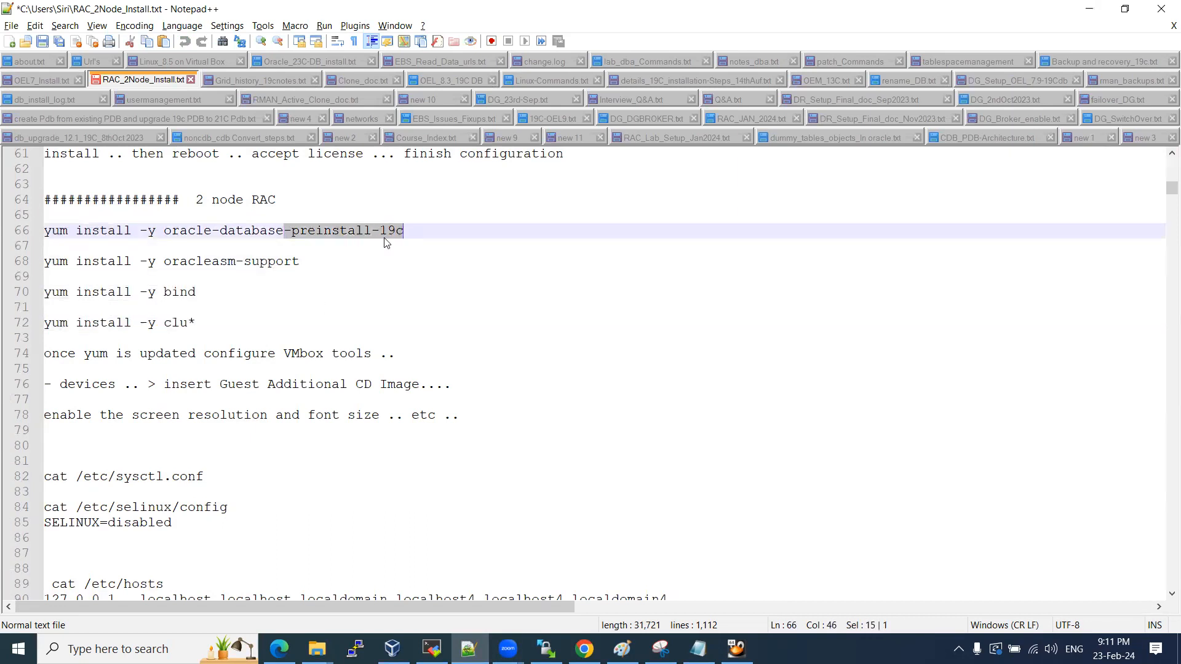
# Paste the three yum install lines into the notes, then choose 'Not listed?' at the racs1 login.
pyautogui.click(698, 649)
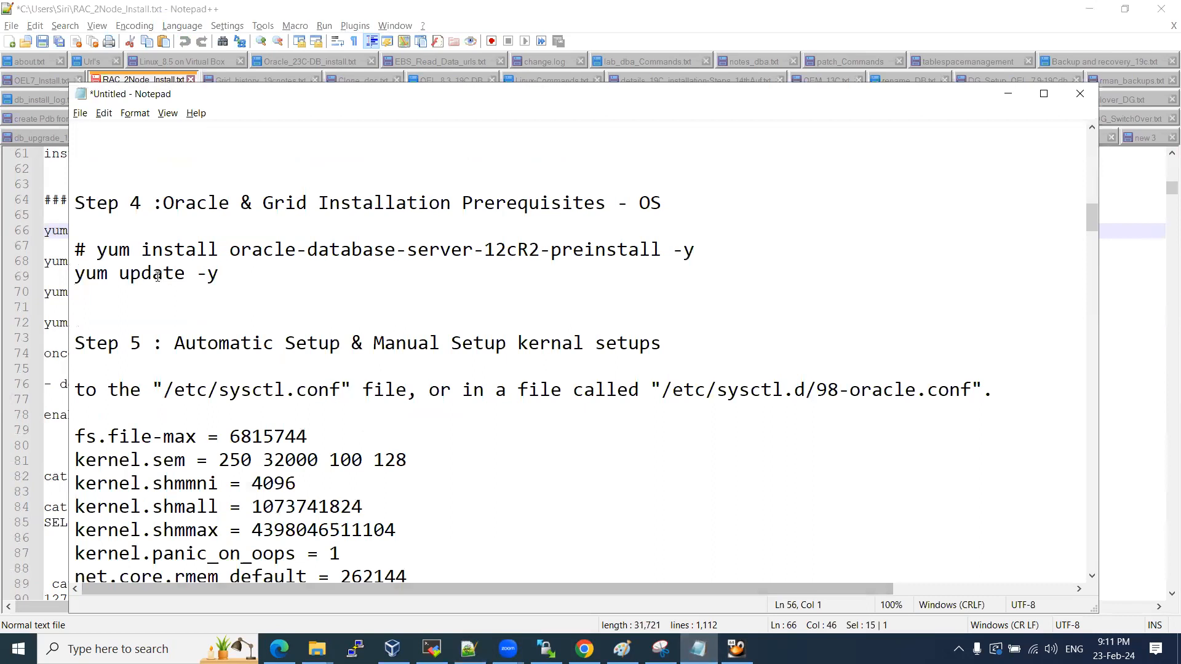
pyautogui.hotkey('ctrl', 'v')
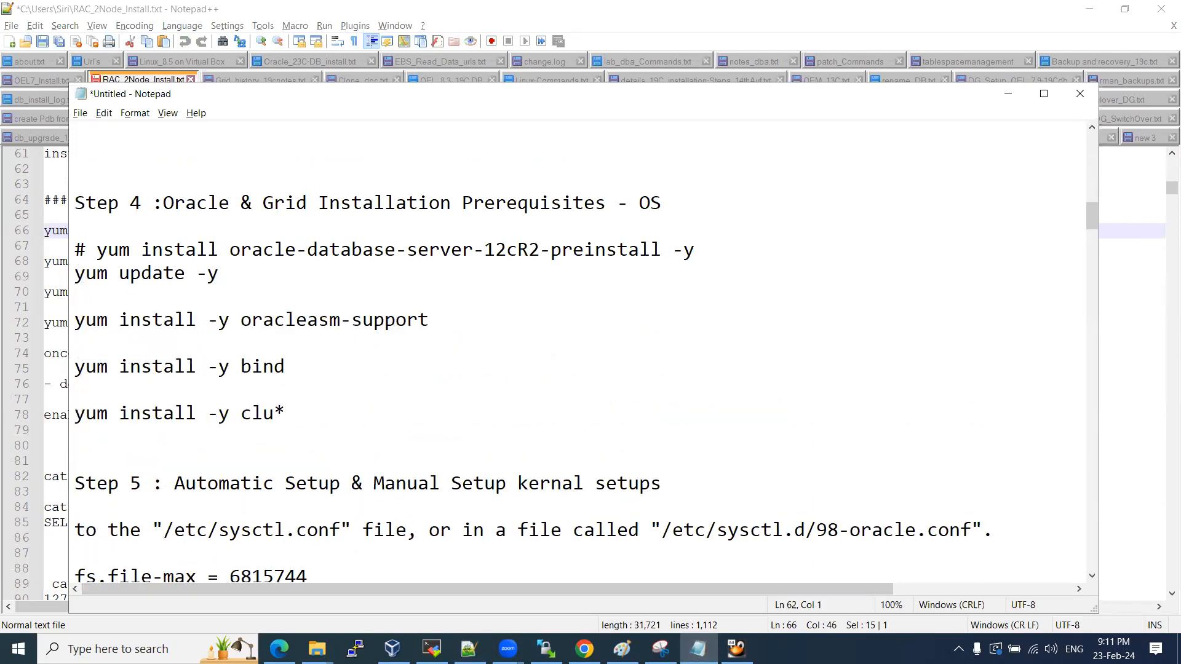
pyautogui.moveTo(75, 319); pyautogui.dragTo(298, 417)
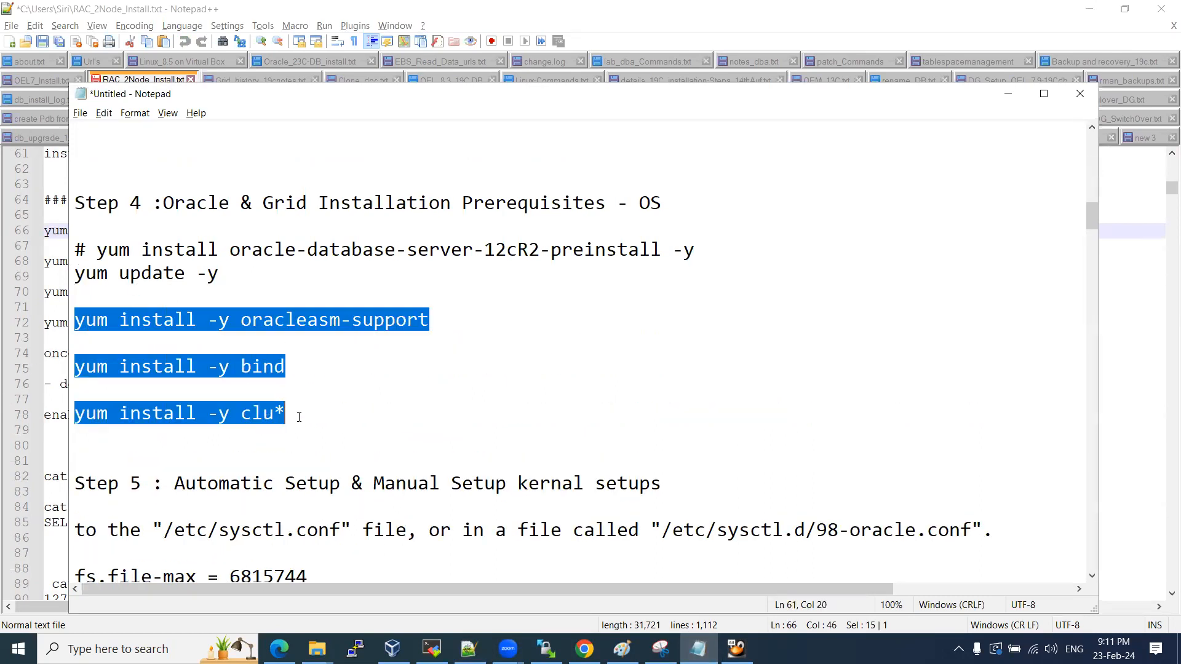
pyautogui.click(313, 417)
pyautogui.hotkey('alt', 'Tab')
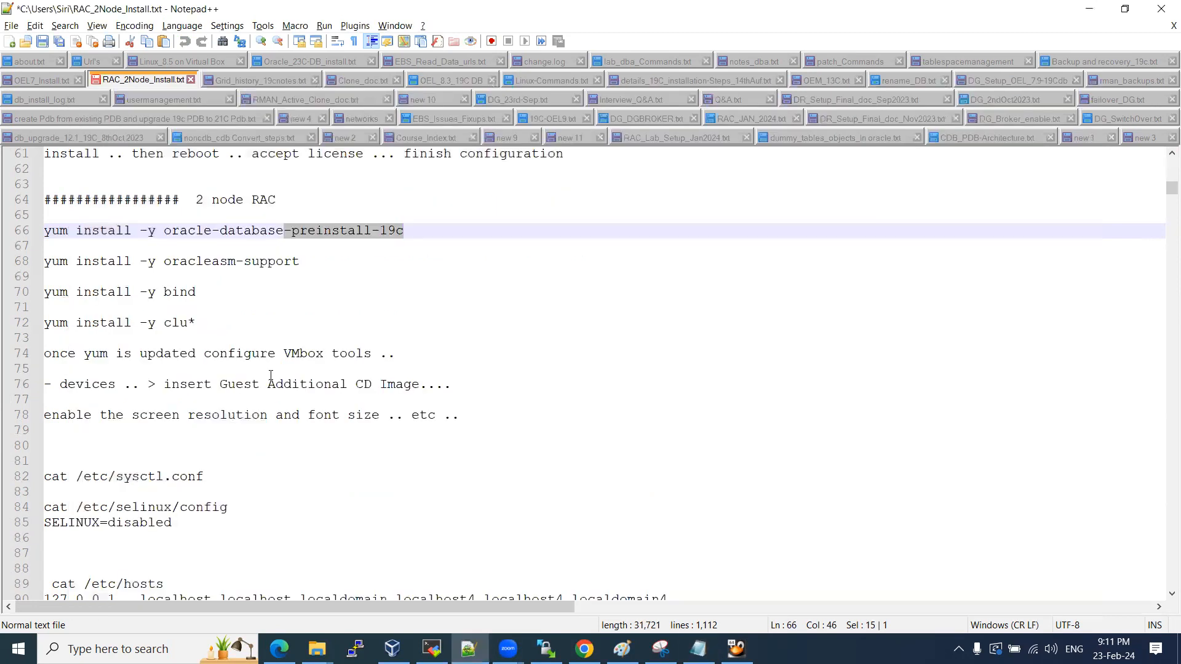
pyautogui.scroll(-6, 271, 376)
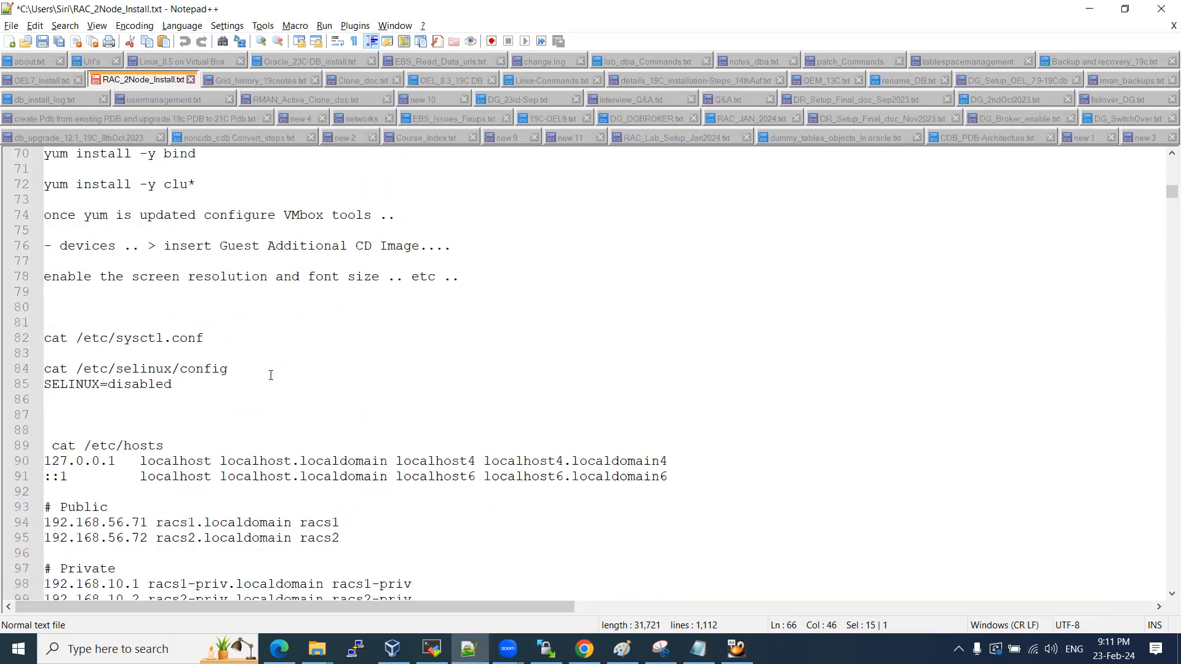
pyautogui.scroll(-8, 271, 375)
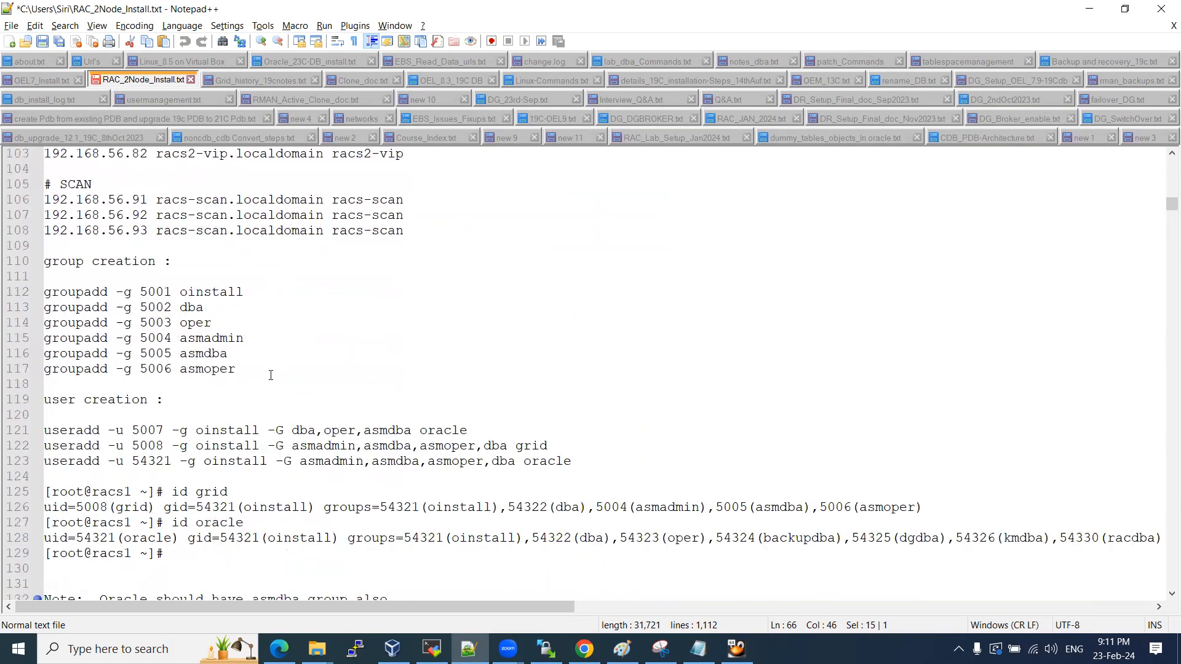
pyautogui.hotkey('alt', 'Tab')
pyautogui.click(416, 376)
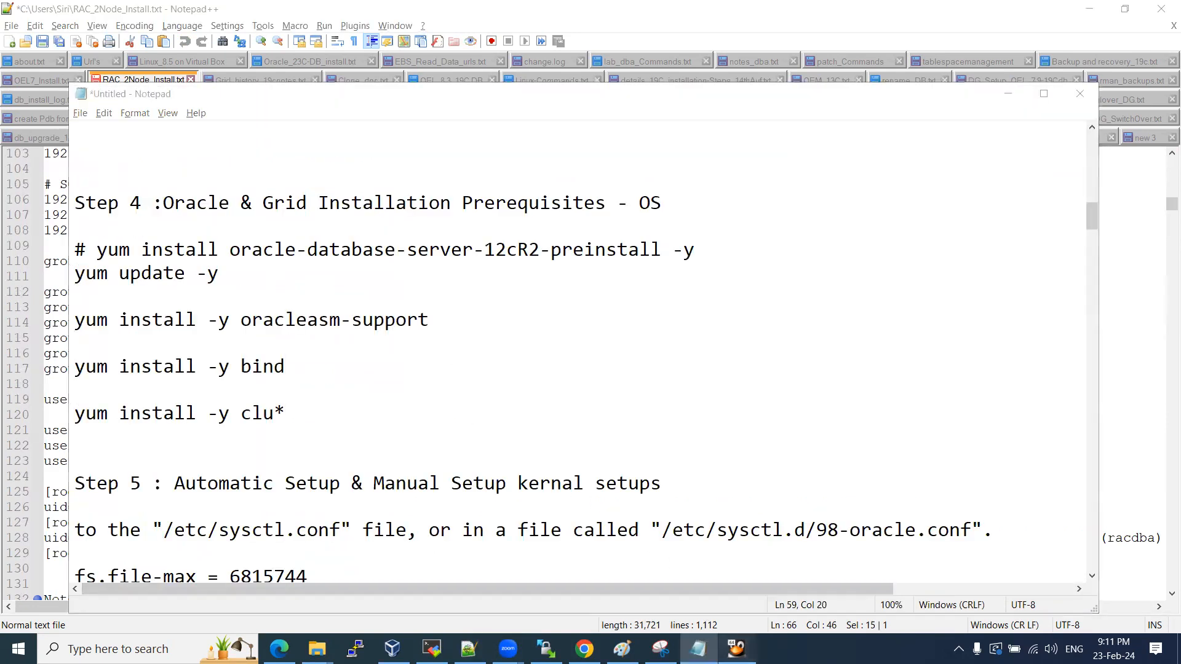
pyautogui.click(736, 648)
pyautogui.click(577, 345)
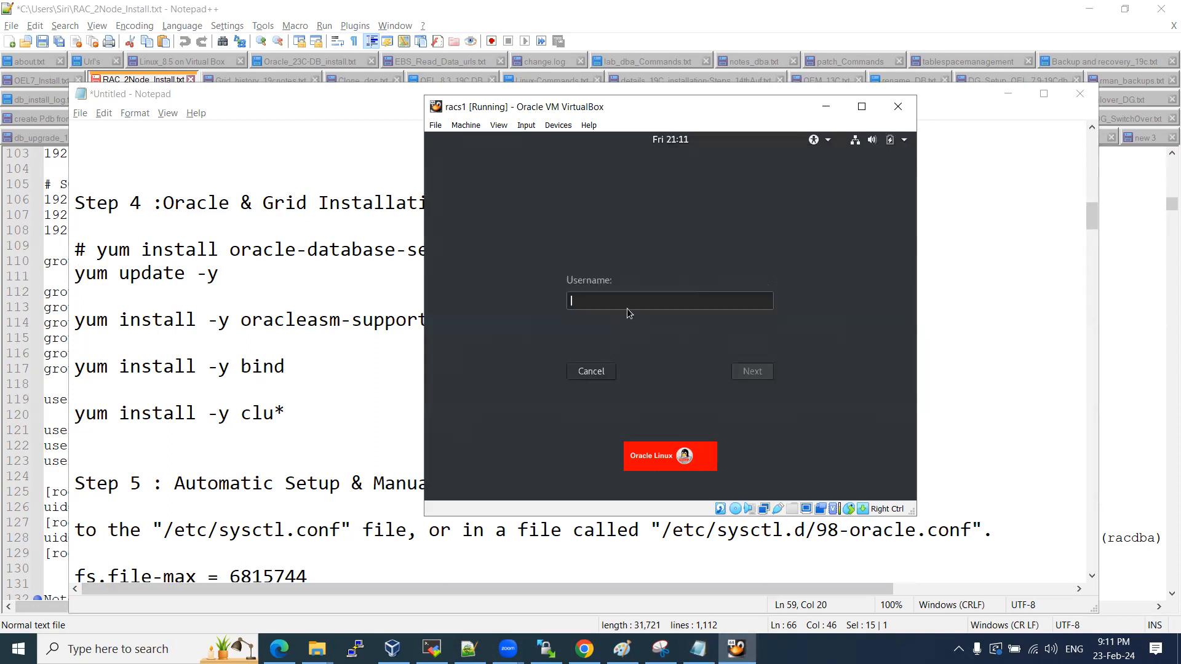
# Sign in to racs1 as root.
pyautogui.write('root')
pyautogui.press('Return')
pyautogui.write('root')
pyautogui.press('Return')
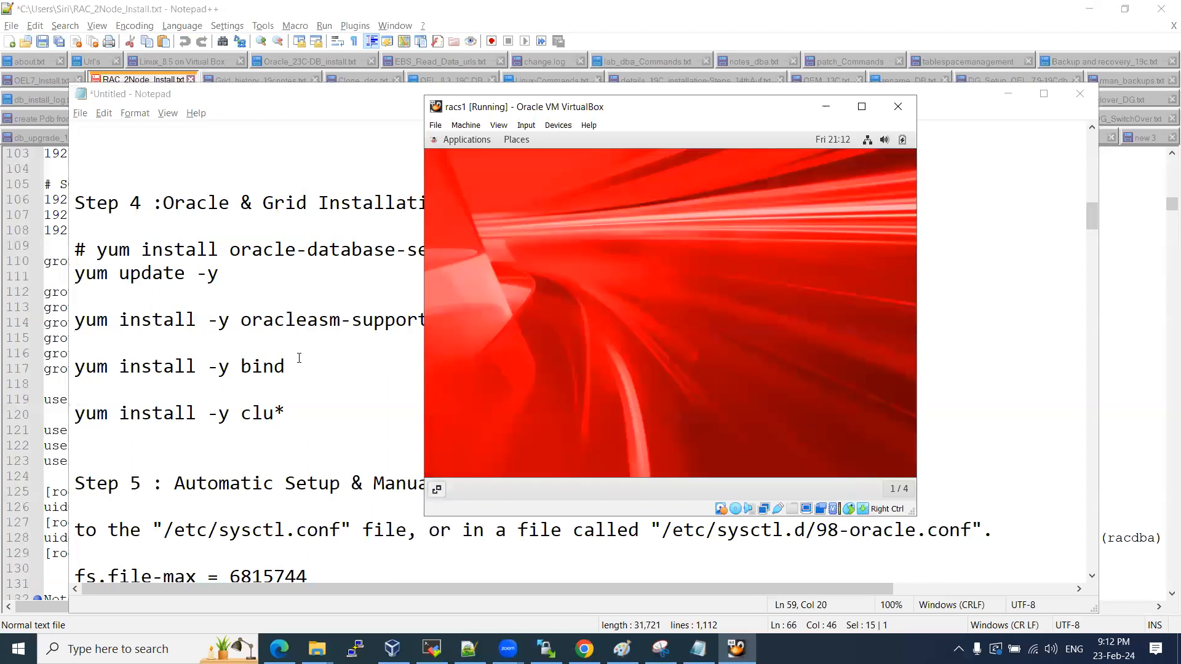
# Open /etc/hosts in vi and start a new empty line below the ::1 entry.
pyautogui.rightClick(614, 235)
pyautogui.click(666, 343)
pyautogui.write('vi')
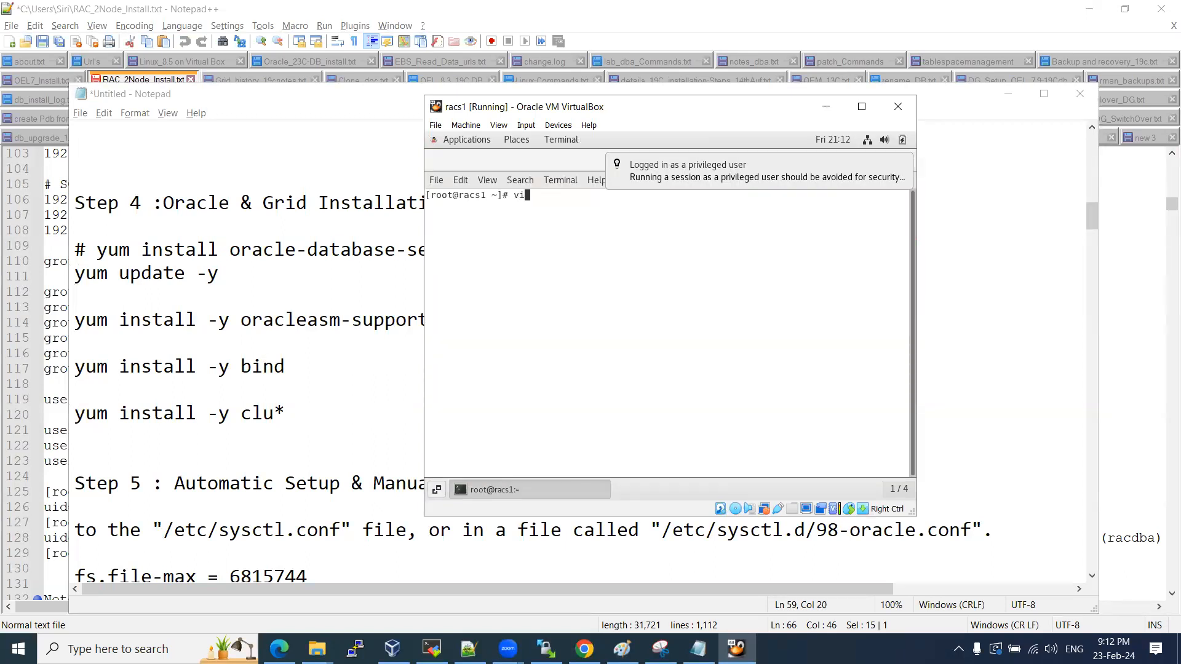
pyautogui.write(' /etc/hosts')
pyautogui.press('Return')
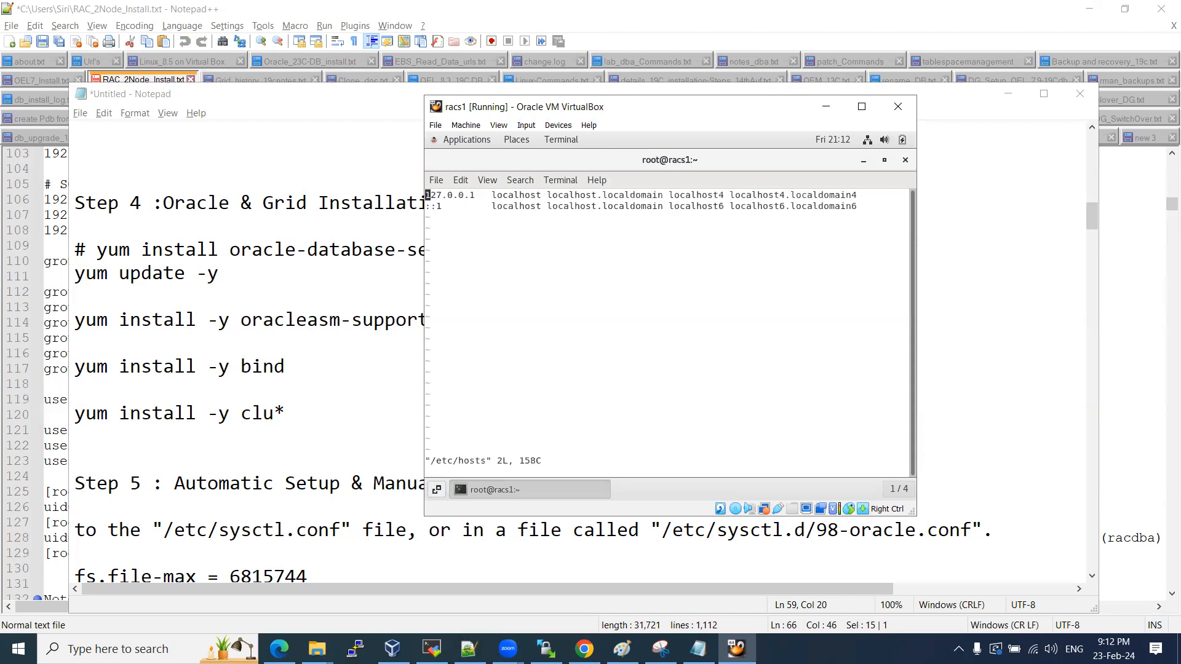
pyautogui.press('Down')
pyautogui.press('i')
pyautogui.press('End')
pyautogui.press('Return')
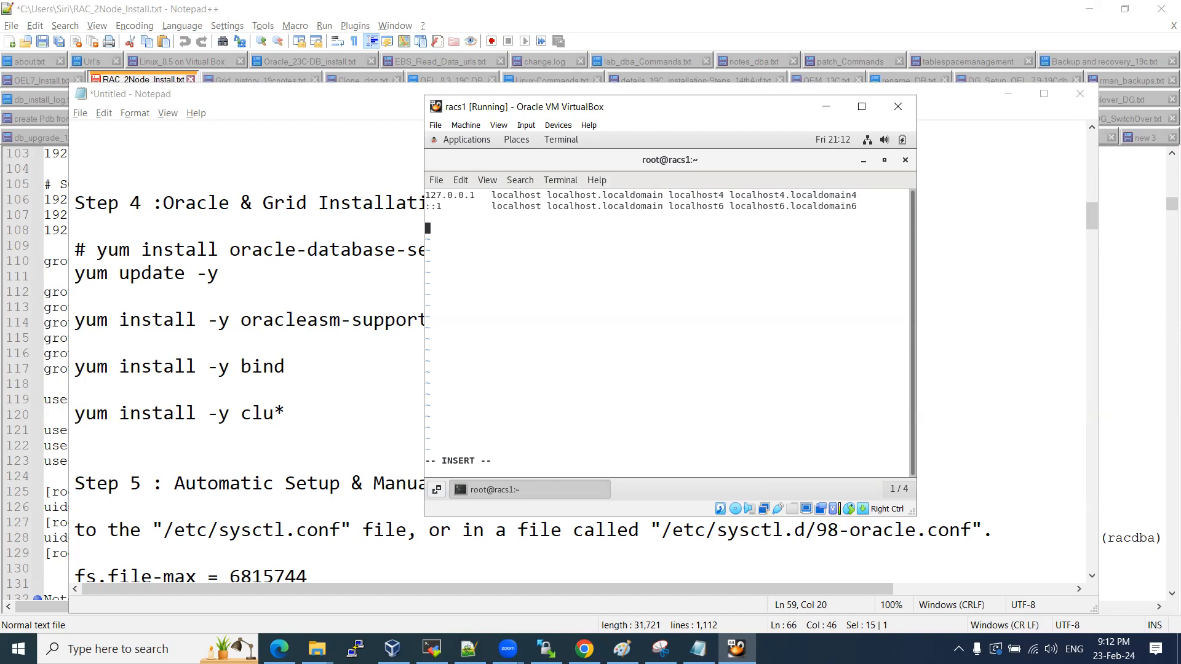
# Bring the Notepad setup notes forward and scroll down to the host entries.
pyautogui.click(698, 649)
pyautogui.scroll(-4, 403, 320)
pyautogui.scroll(-20, 403, 320)
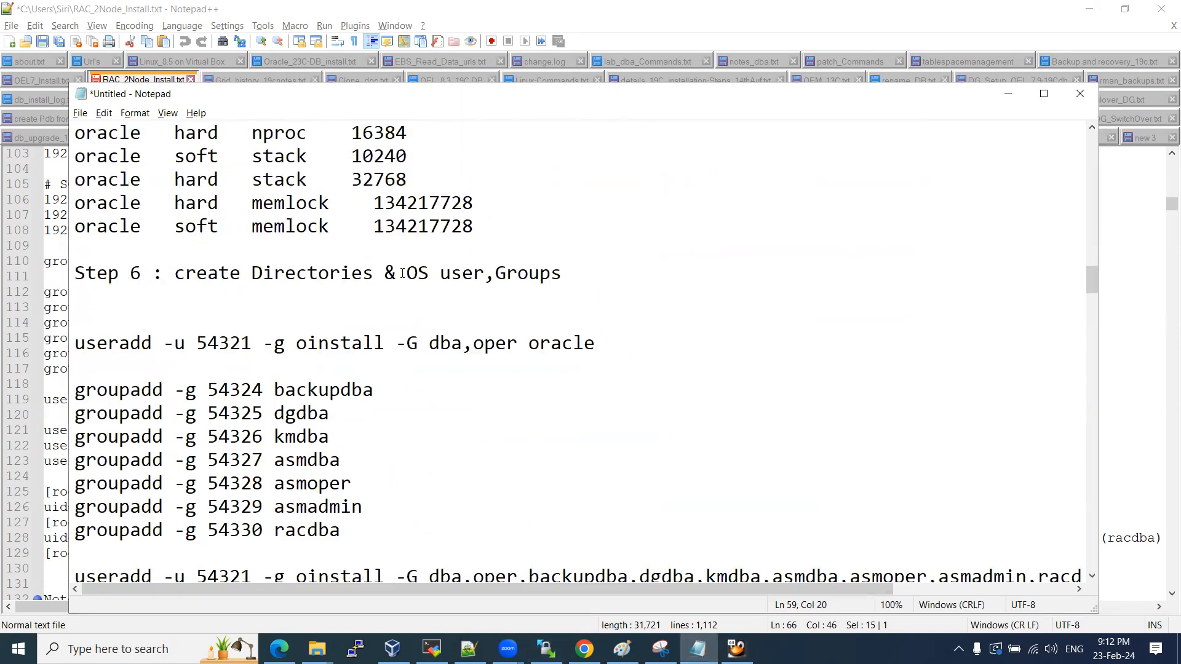
# Paste the Public, Private, Virtual and SCAN host entries from the notes into /etc/hosts.
pyautogui.scroll(-5, 363, 254)
pyautogui.moveTo(600, 275); pyautogui.dragTo(77, 138)
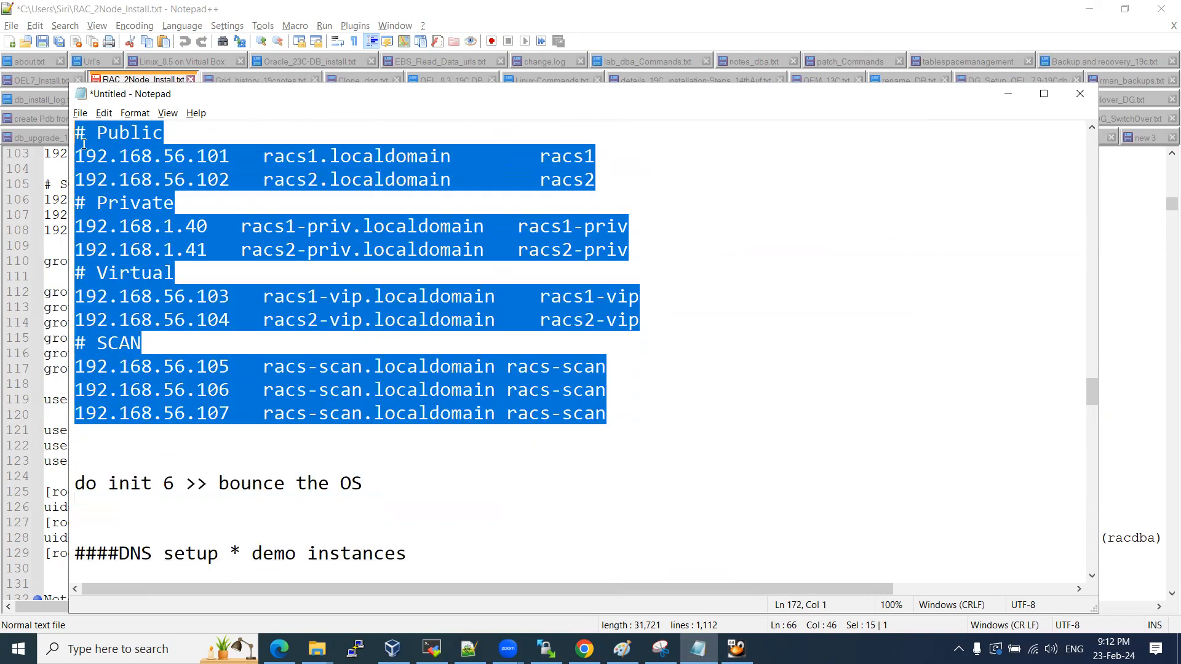
pyautogui.click(736, 649)
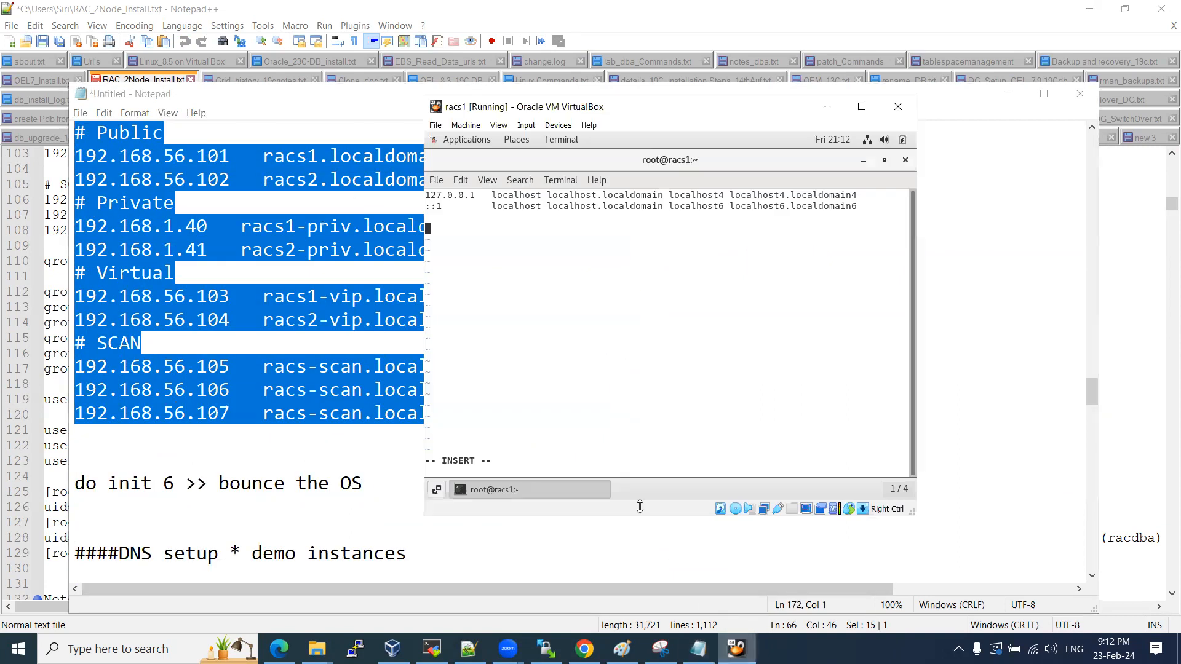
pyautogui.rightClick(474, 229)
pyautogui.click(514, 269)
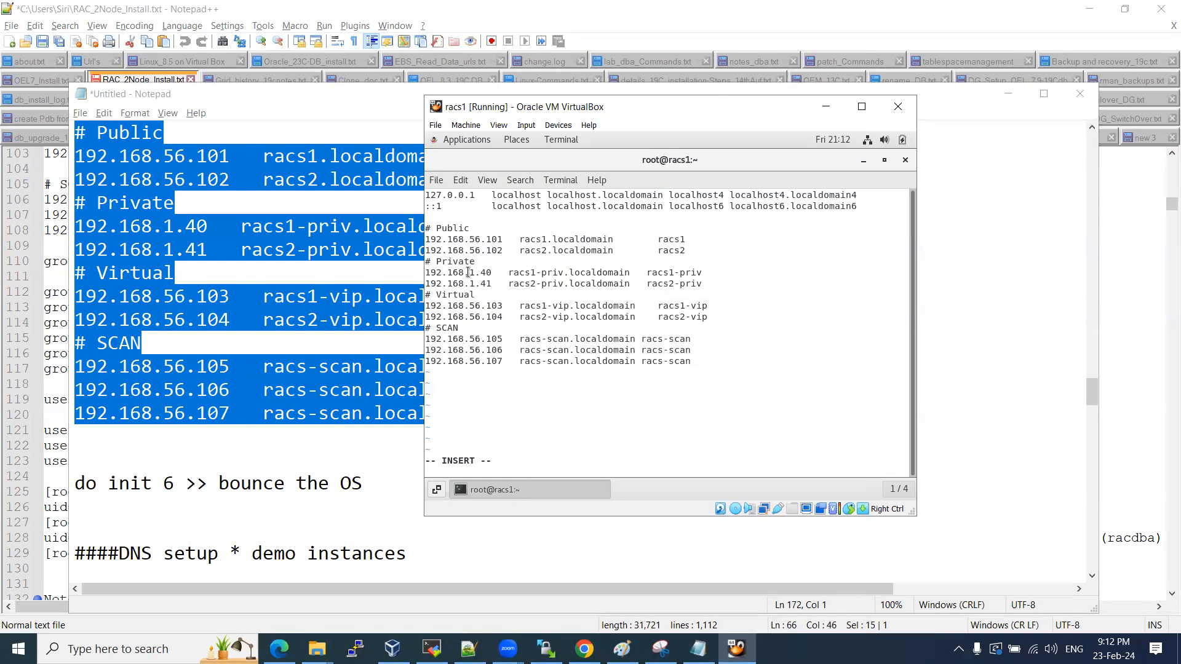
# Save /etc/hosts and quit vi with :wq.
pyautogui.press('Escape')
pyautogui.write(':wq')
pyautogui.press('Return')
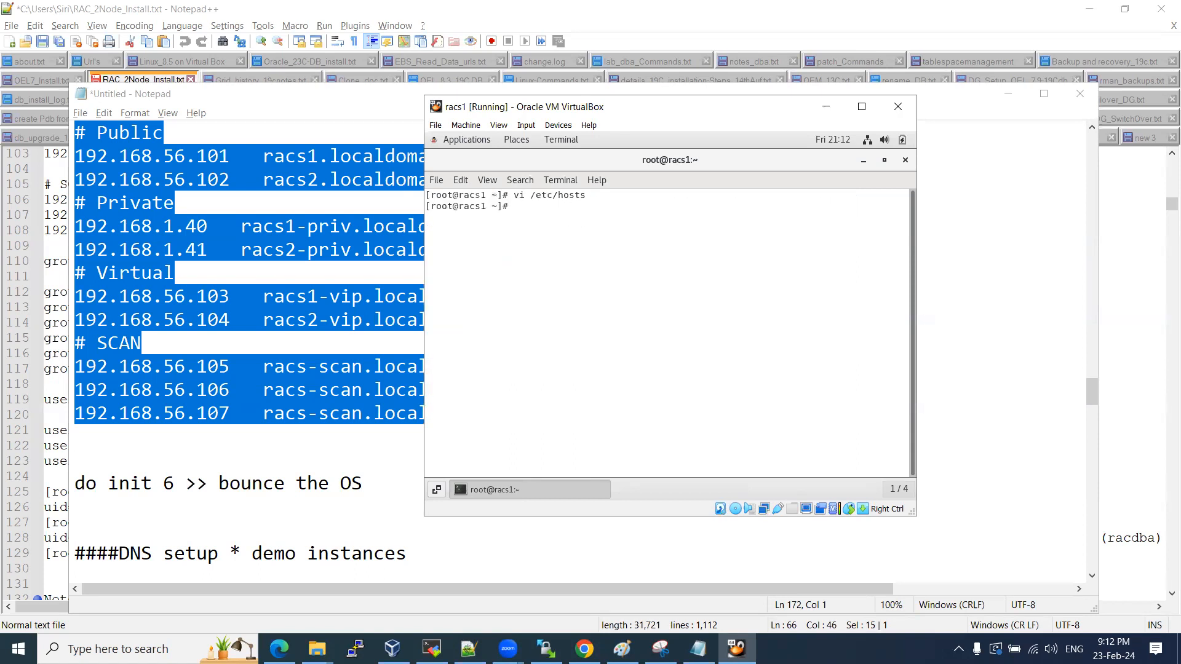
pyautogui.click(262, 357)
# Switch to RAC_2Node_Install notes and select the cat /etc/sysctl.conf and cat /etc/selinux/config commands.
pyautogui.scroll(10, 246, 333)
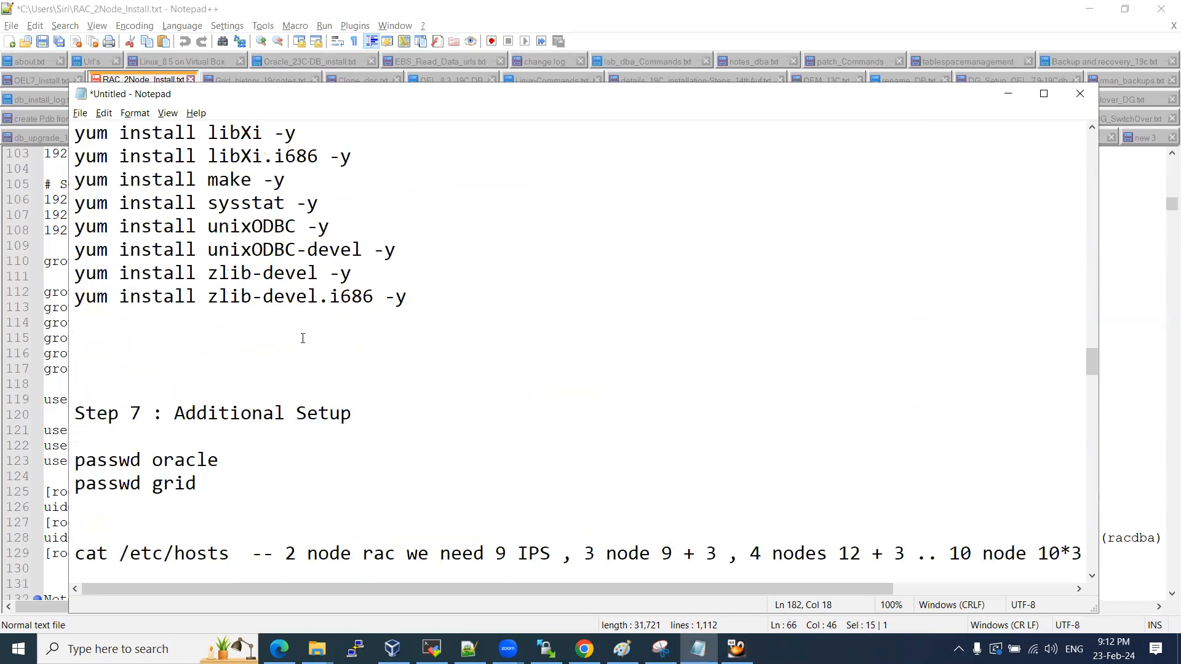
pyautogui.scroll(10, 264, 331)
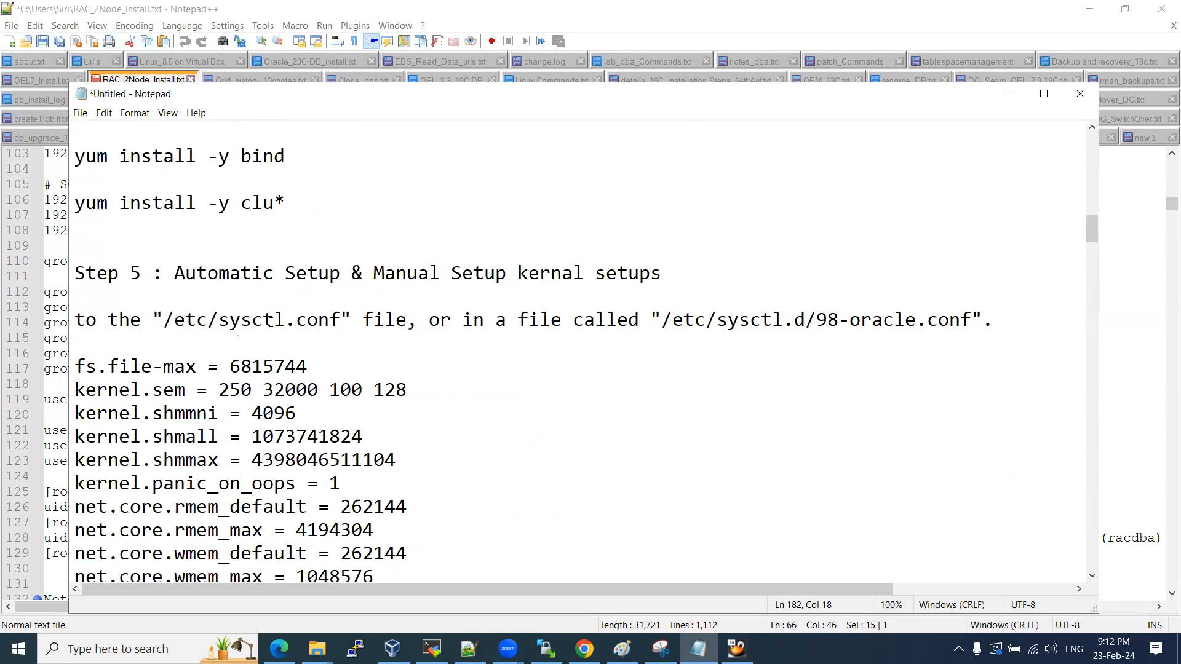
pyautogui.scroll(5, 270, 323)
pyautogui.scroll(-1, 238, 286)
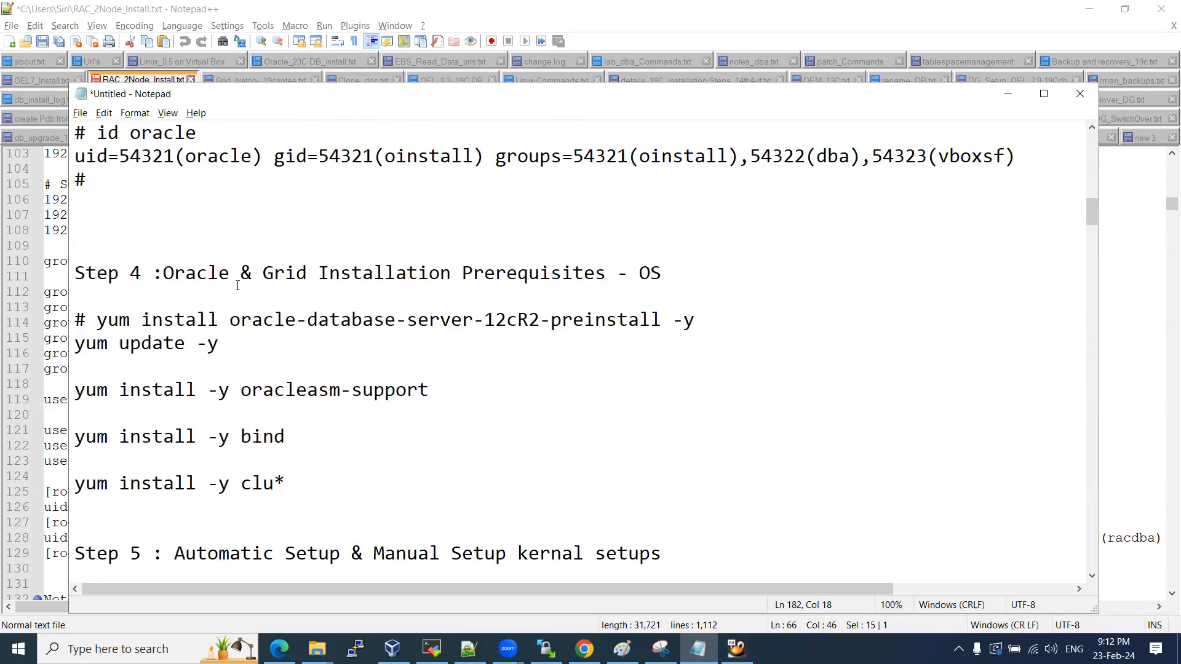
pyautogui.scroll(-4, 241, 286)
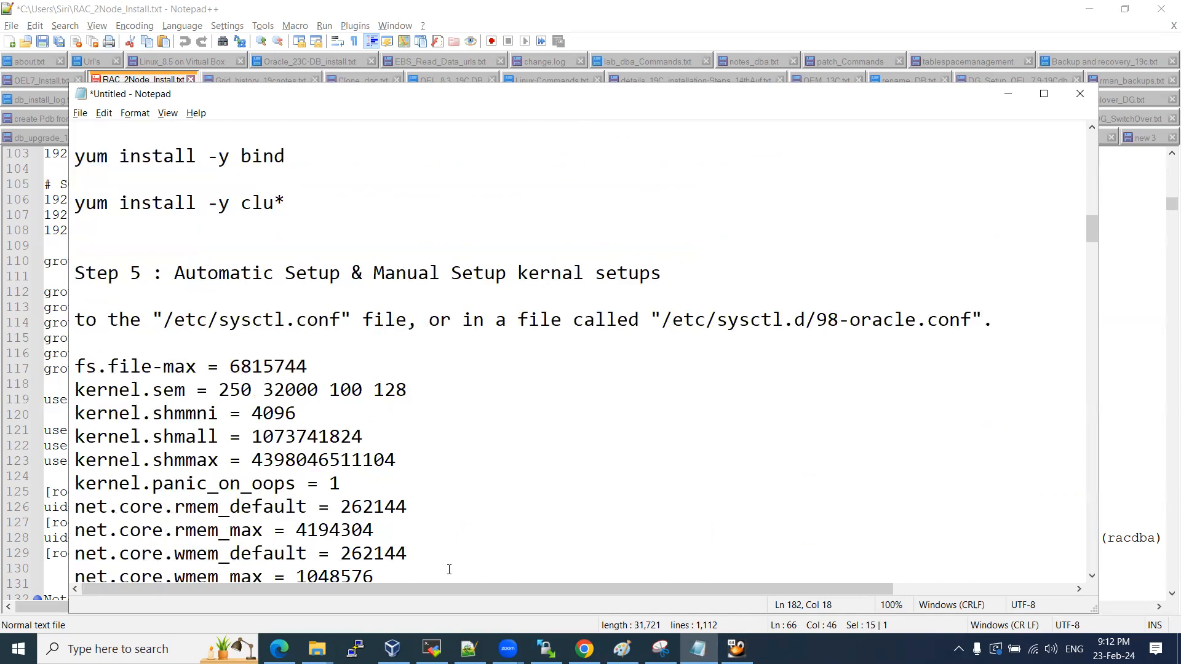
pyautogui.click(468, 649)
pyautogui.scroll(9, 222, 264)
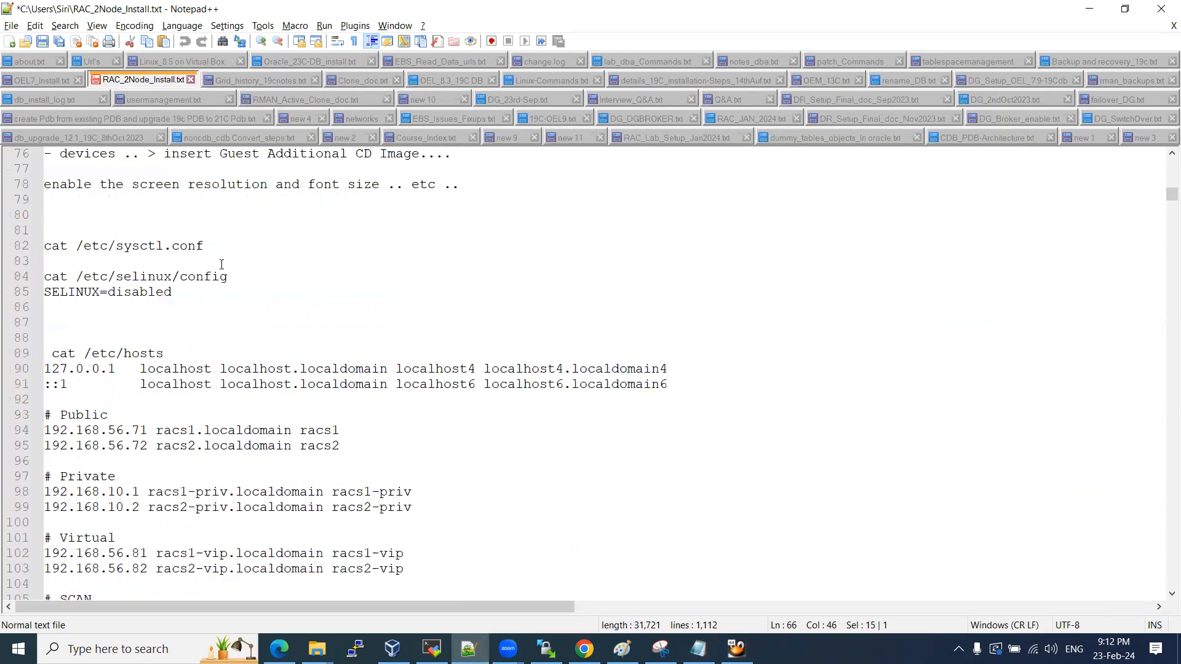
pyautogui.scroll(1, 221, 264)
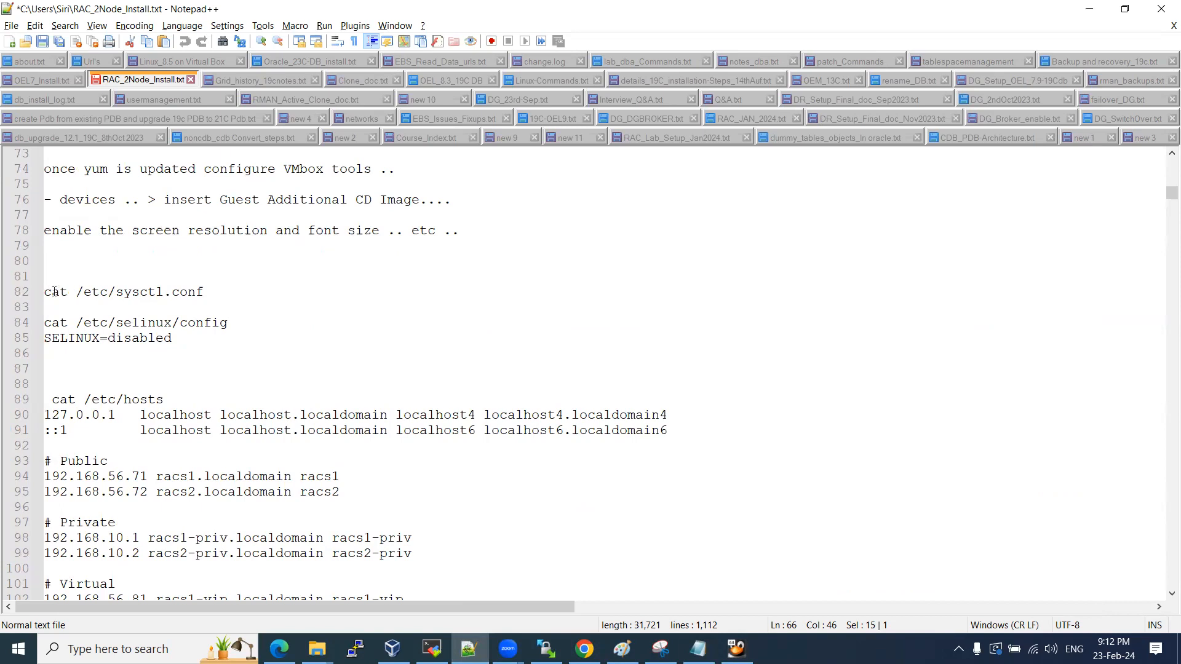
pyautogui.moveTo(45, 291); pyautogui.dragTo(214, 290)
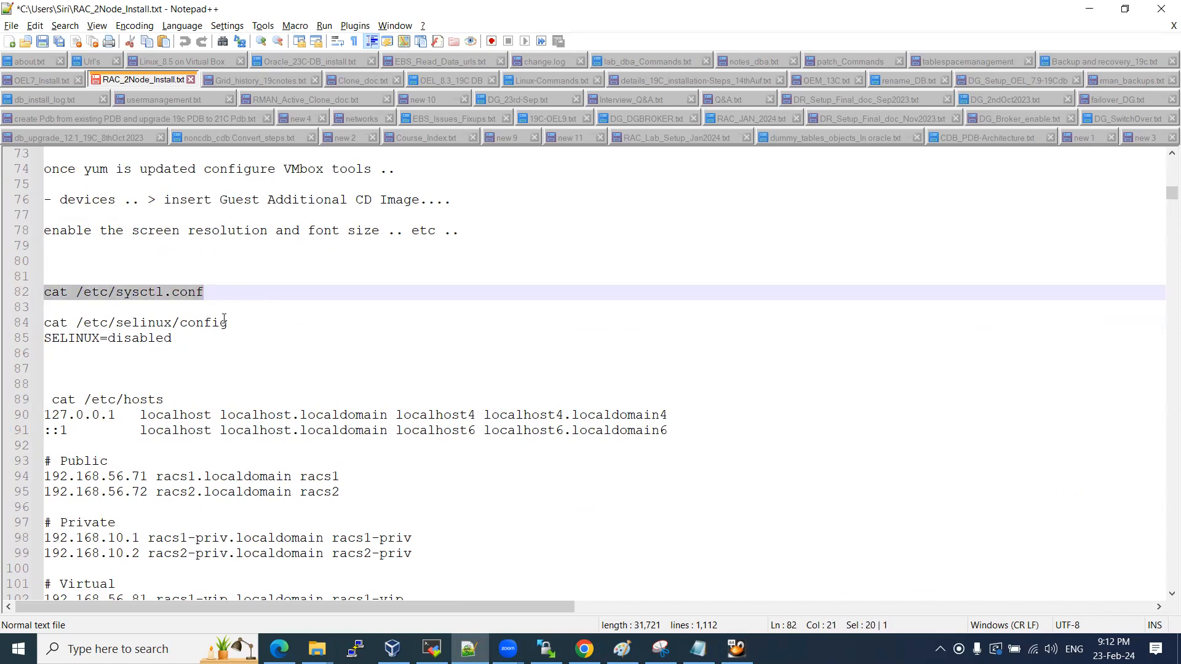
pyautogui.moveTo(229, 323); pyautogui.dragTo(36, 321)
pyautogui.hotkey('ctrl', 'c')
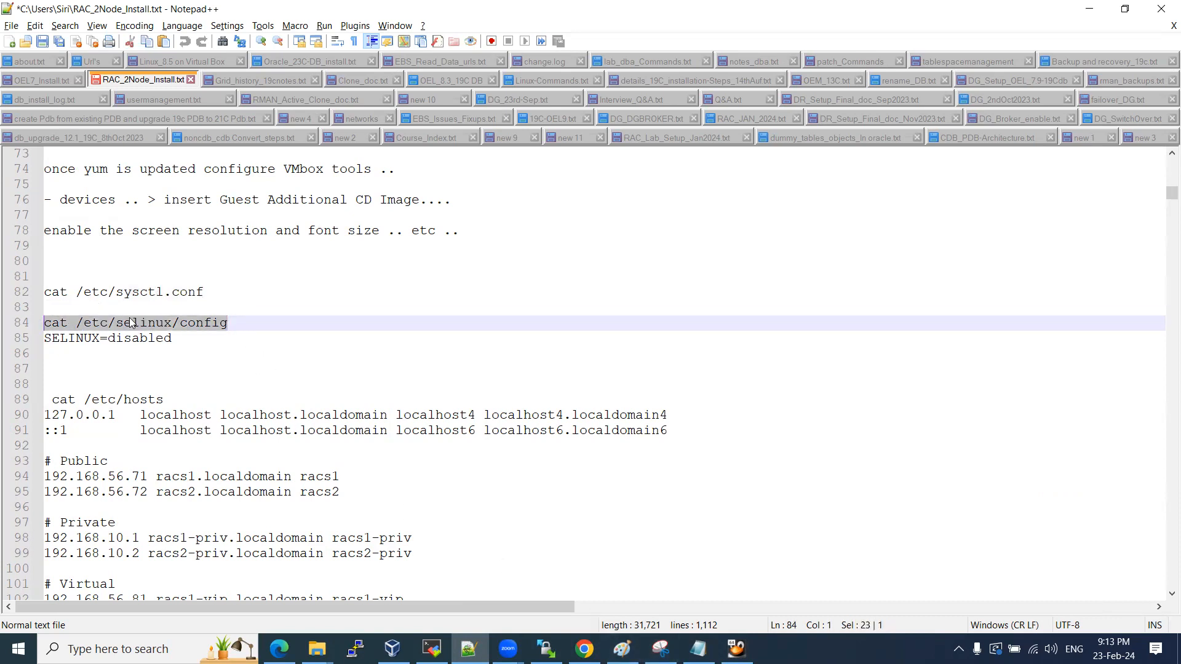
# Paste and run cat /etc/selinux/config on racs1.
pyautogui.click(736, 649)
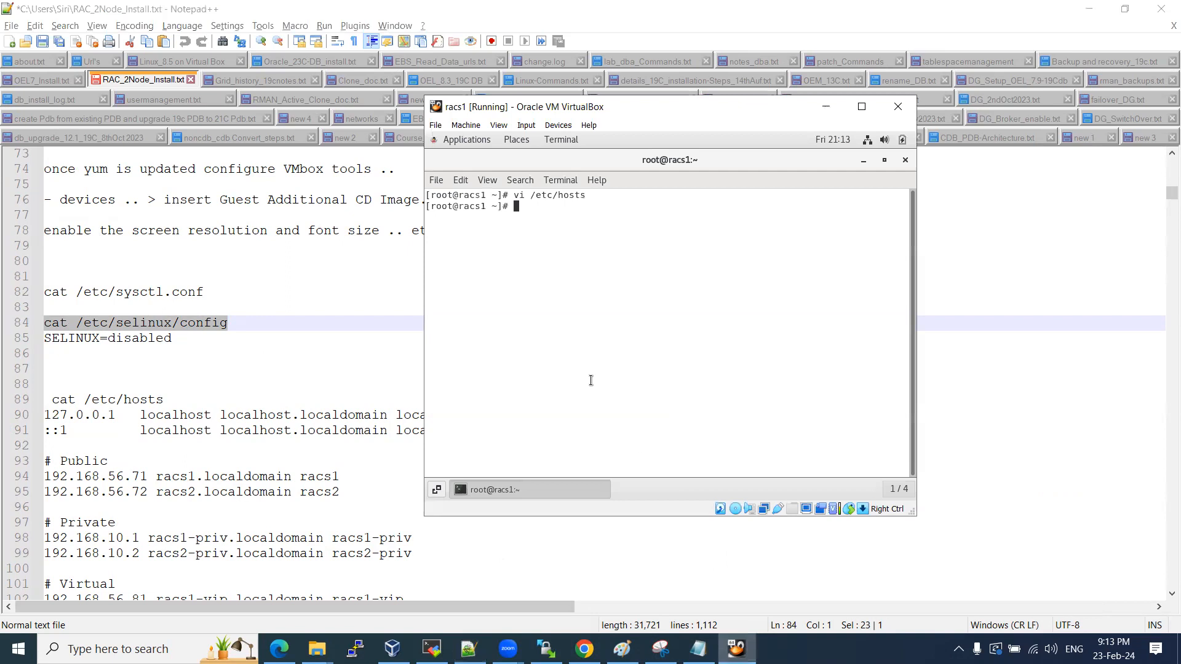
pyautogui.rightClick(513, 252)
pyautogui.click(553, 294)
pyautogui.press('Return')
# Open /etc/selinux/config in vi.
pyautogui.write('vi')
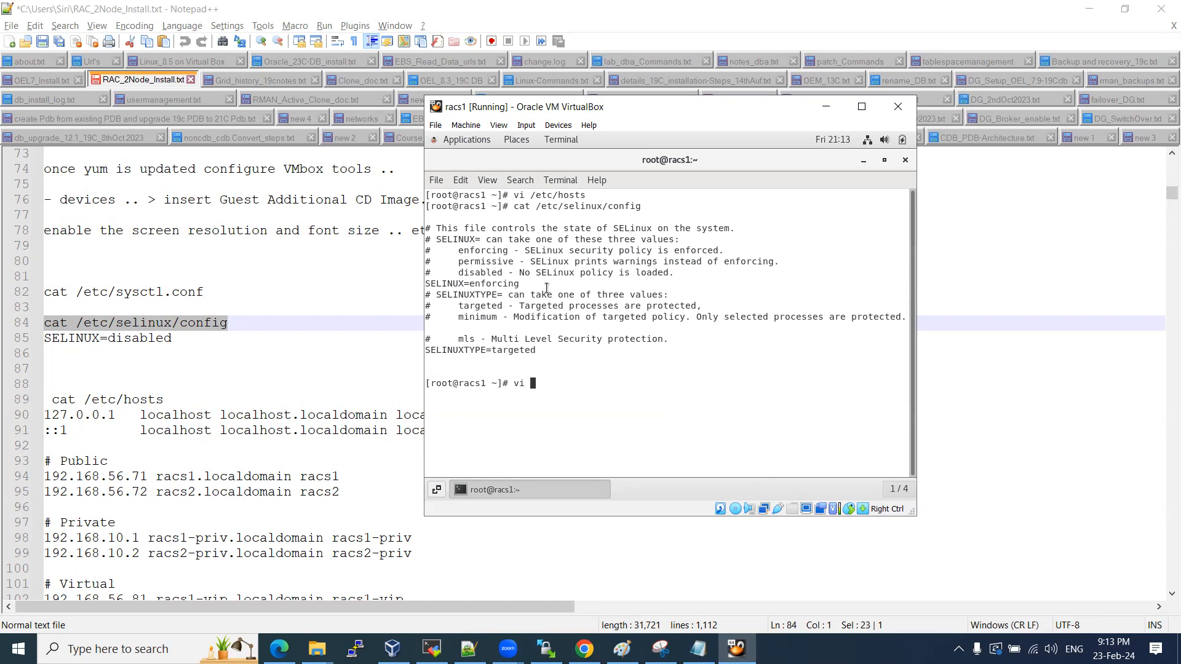
pyautogui.moveTo(476, 283); pyautogui.dragTo(509, 285)
pyautogui.click(474, 272)
pyautogui.doubleClick(589, 208)
pyautogui.rightClick(589, 208)
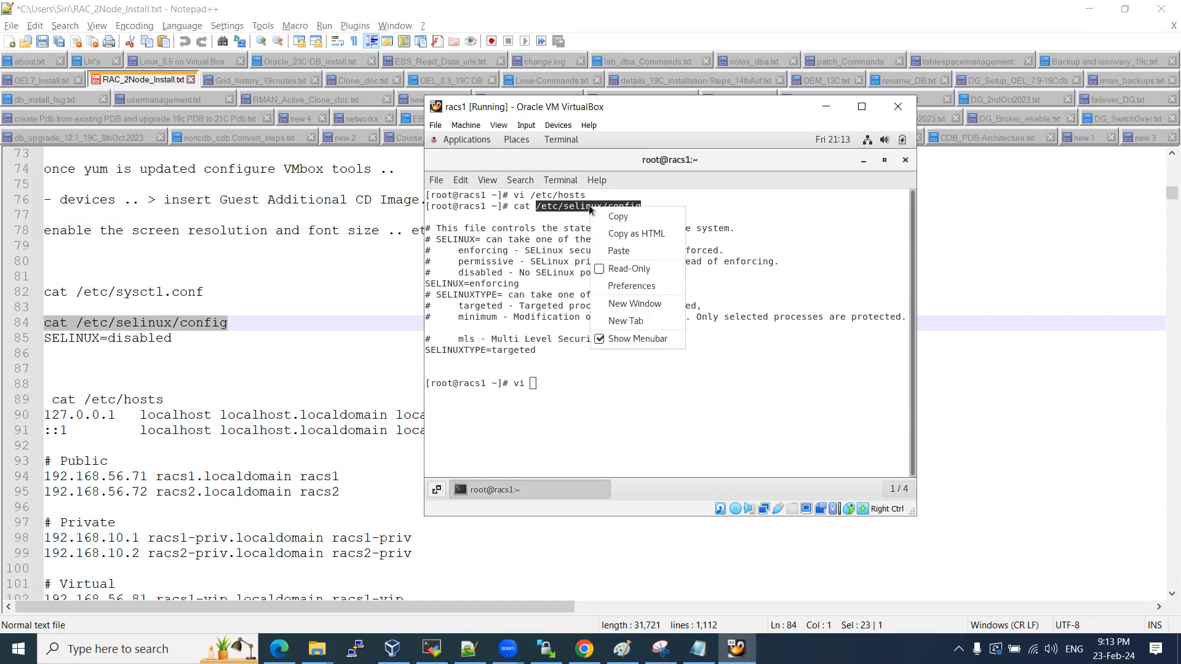
pyautogui.click(645, 251)
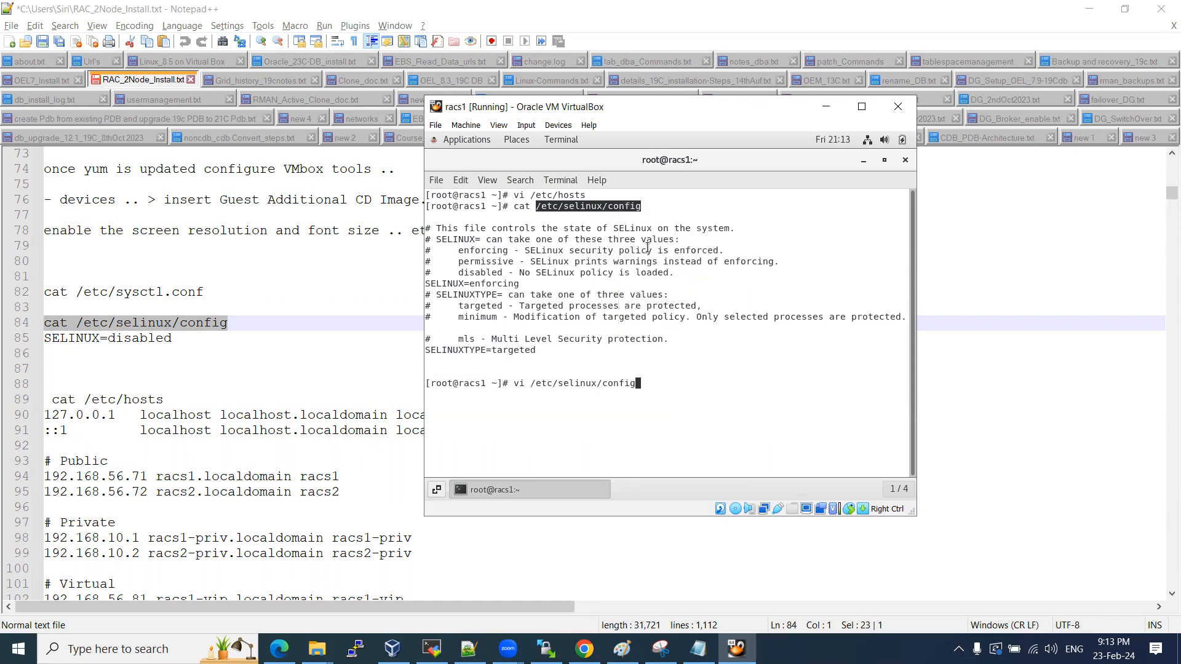
pyautogui.press('Return')
# Change SELINUX=enforcing to SELINUX=disabled and save the file with :wq.
pyautogui.press('Down')
pyautogui.press('Down')
pyautogui.press('Down')
pyautogui.press('Down')
pyautogui.press('Down')
pyautogui.press('Right')
pyautogui.press('Right')
pyautogui.press('Right')
pyautogui.press('Right')
pyautogui.press('Right')
pyautogui.press('Right')
pyautogui.press('Right')
pyautogui.press('Right')
pyautogui.press('Right')
pyautogui.press('Right')
pyautogui.press('Right')
pyautogui.press('Right')
pyautogui.press('Right')
pyautogui.press('Right')
pyautogui.press('Right')
pyautogui.press('Right')
pyautogui.press('BackSpace')
pyautogui.press('BackSpace')
pyautogui.press('BackSpace')
pyautogui.press('BackSpace')
pyautogui.press('BackSpace')
pyautogui.press('BackSpace')
pyautogui.press('BackSpace')
pyautogui.press('BackSpace')
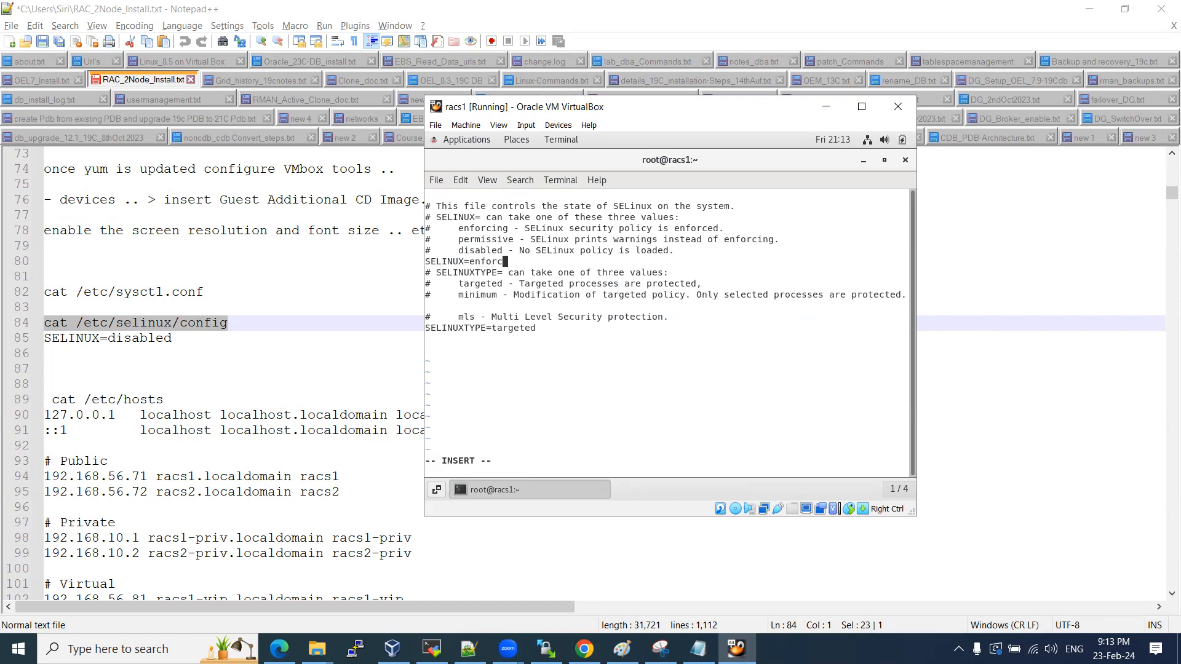
pyautogui.press('BackSpace')
pyautogui.write('disabled')
pyautogui.press('Escape')
pyautogui.write(':wq')
pyautogui.press('Return')
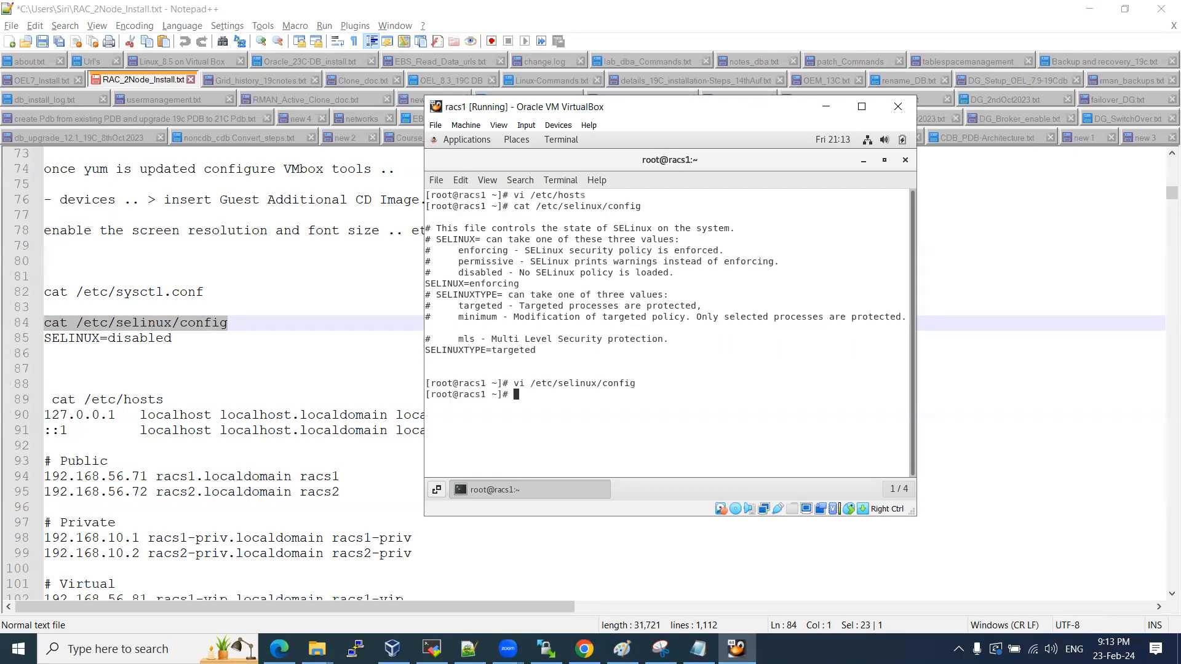
pyautogui.press('Return')
pyautogui.write('cat /et')
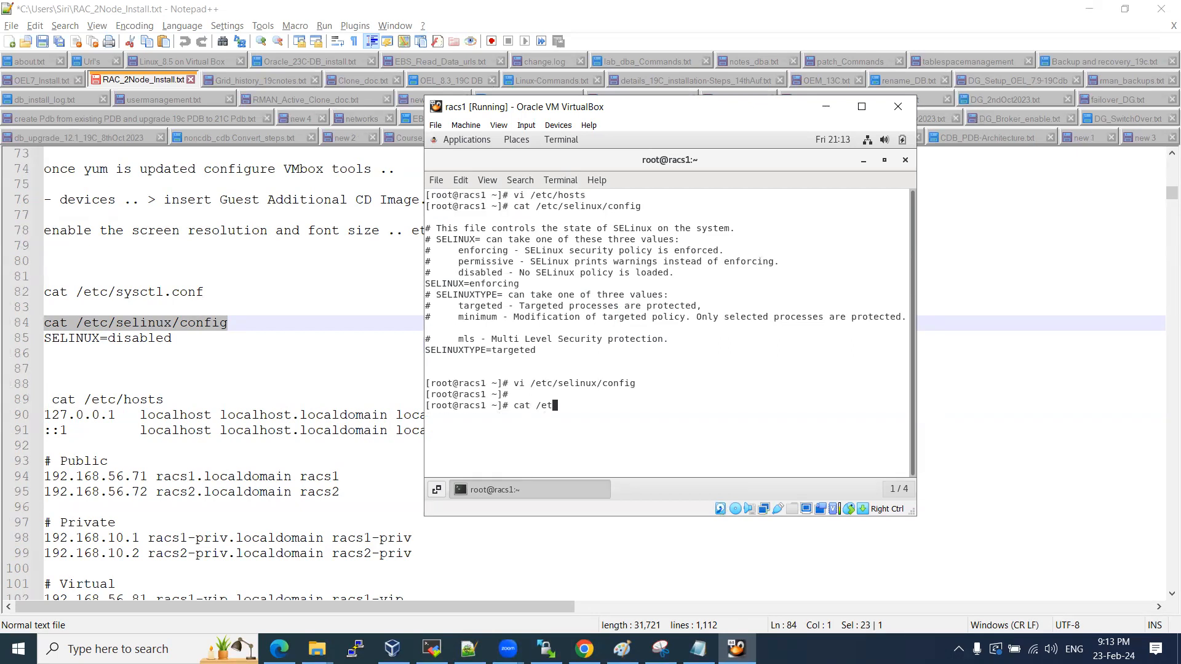
pyautogui.write('c/sysc')
# Display /etc/sysctl.conf, which holds only default comments.
pyautogui.press('Tab')
pyautogui.write('c')
pyautogui.press('Tab')
pyautogui.press('Return')
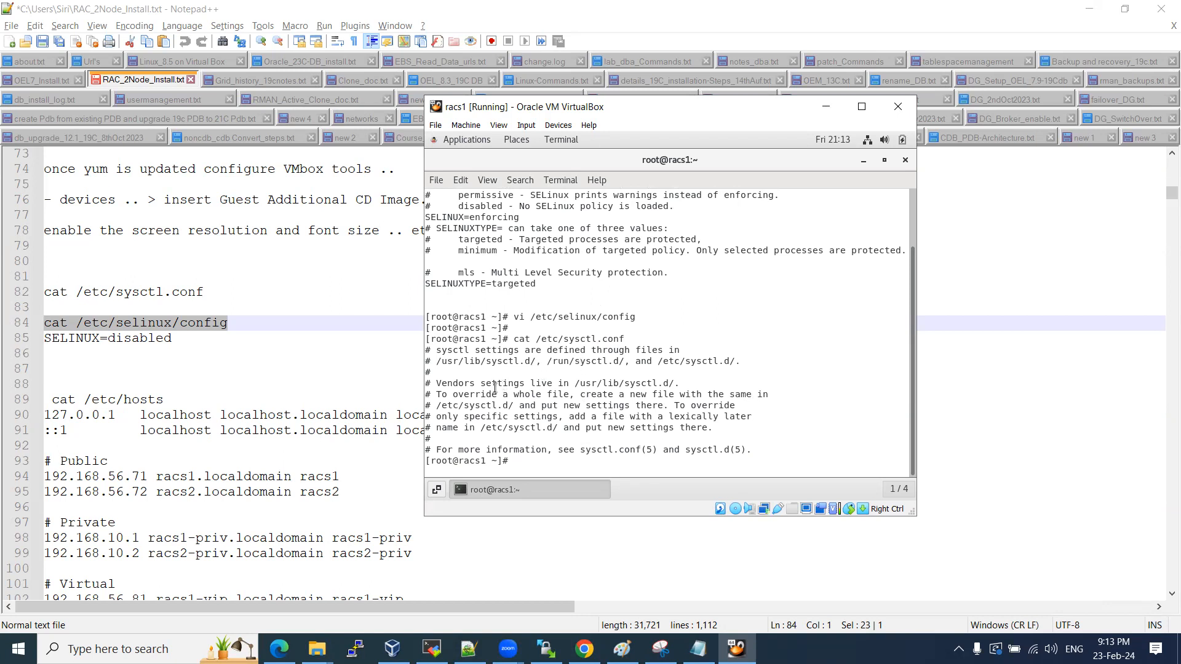
pyautogui.moveTo(453, 361); pyautogui.dragTo(717, 445)
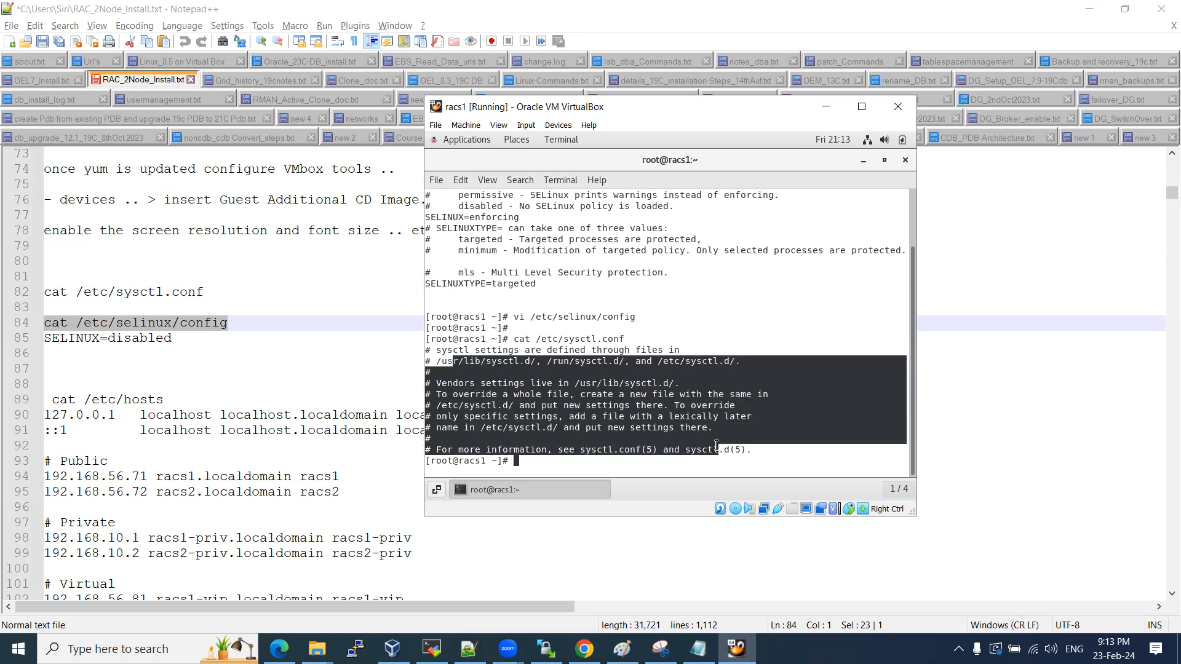
pyautogui.click(717, 446)
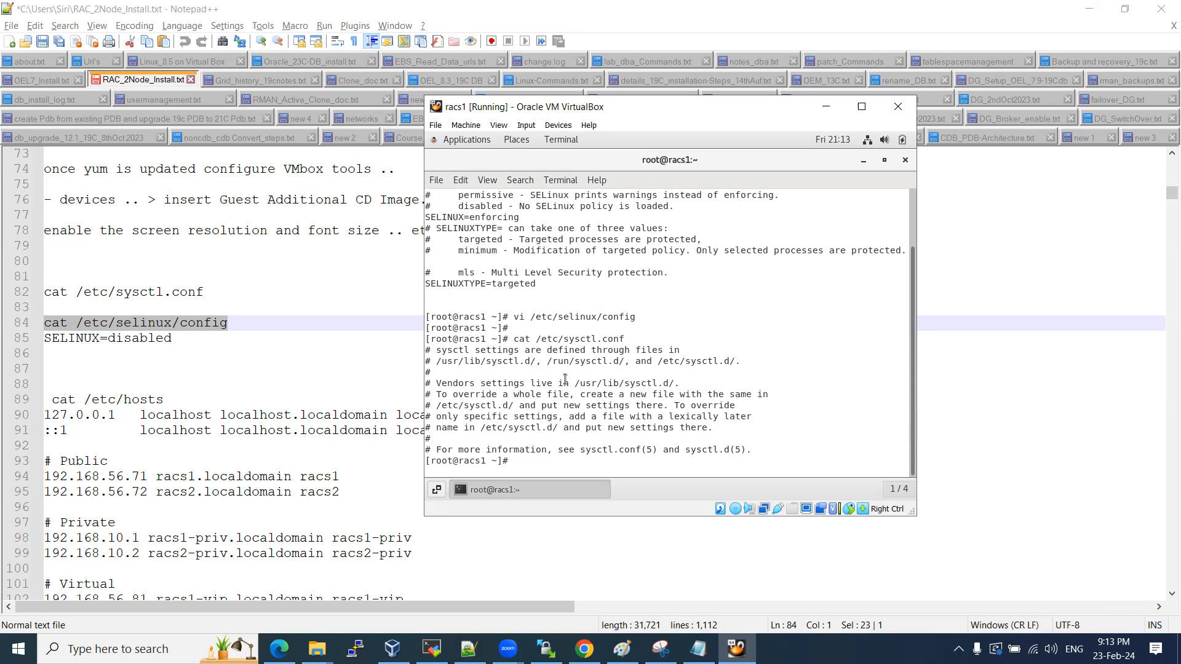
pyautogui.moveTo(425, 317); pyautogui.dragTo(541, 317)
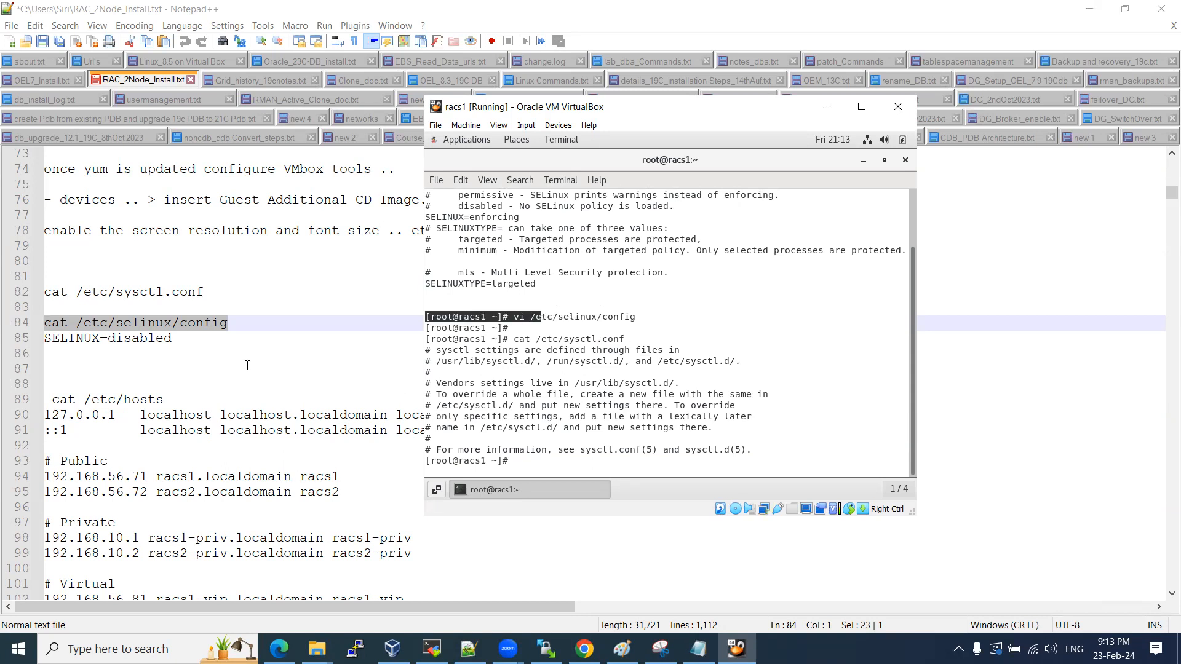
pyautogui.click(672, 306)
# Print /etc/hosts and copy racs1's address 192.168.56.101.
pyautogui.write('cat /etc/host')
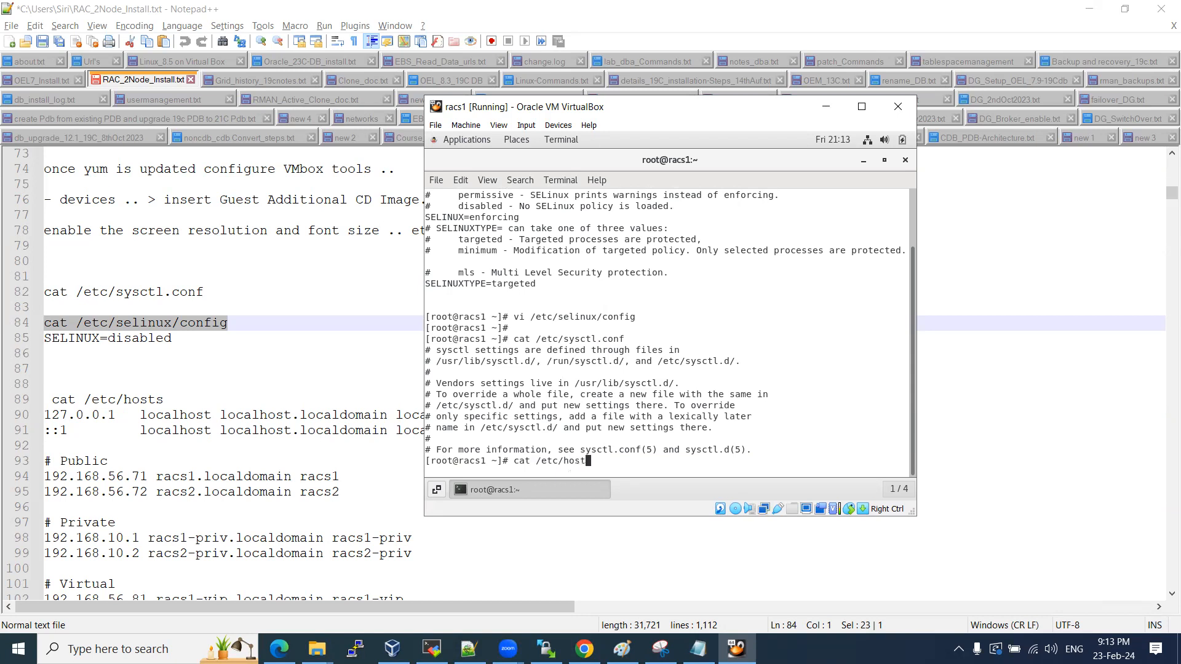
pyautogui.write('s')
pyautogui.press('Return')
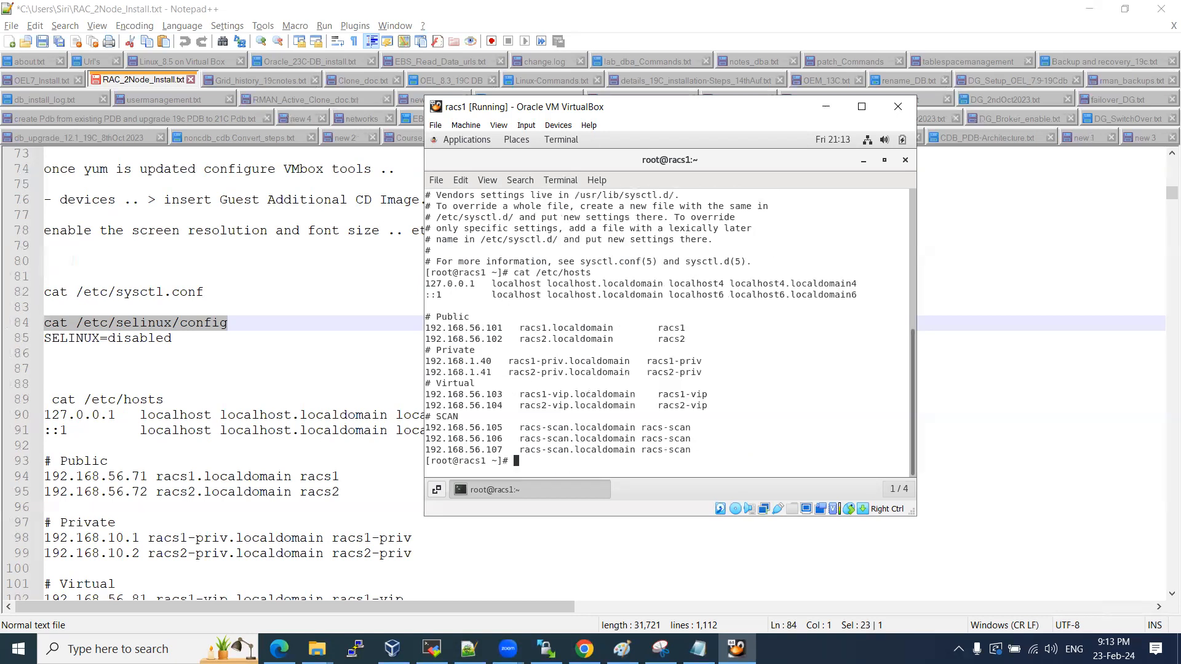
pyautogui.doubleClick(490, 328)
pyautogui.rightClick(490, 327)
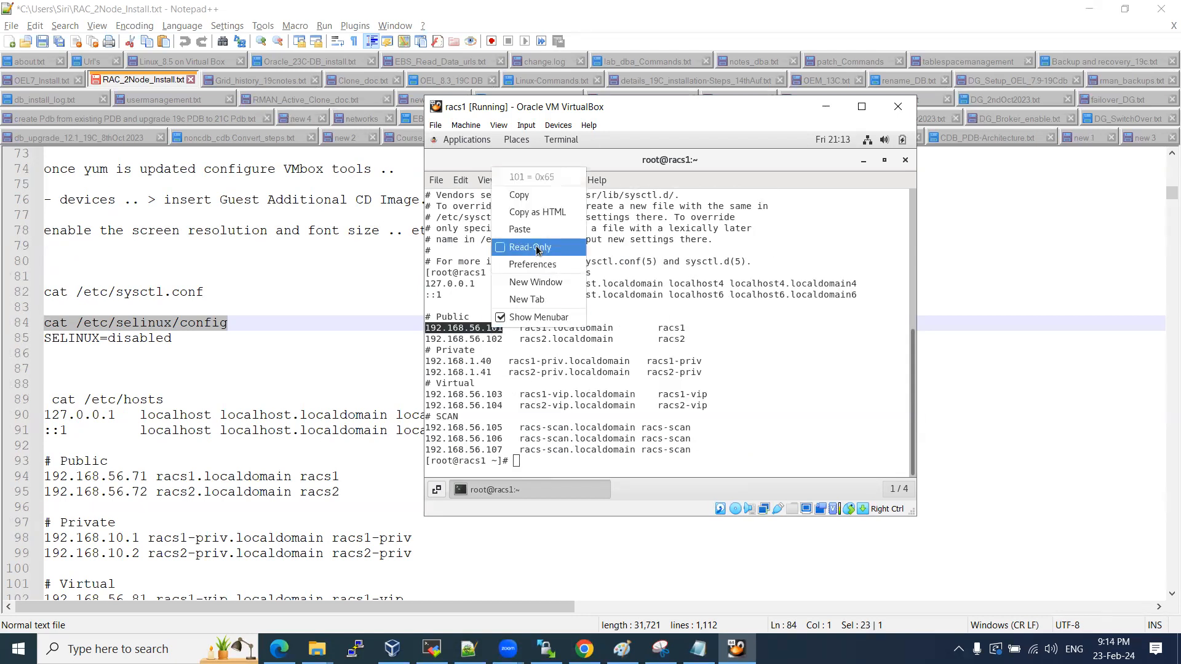
pyautogui.click(519, 195)
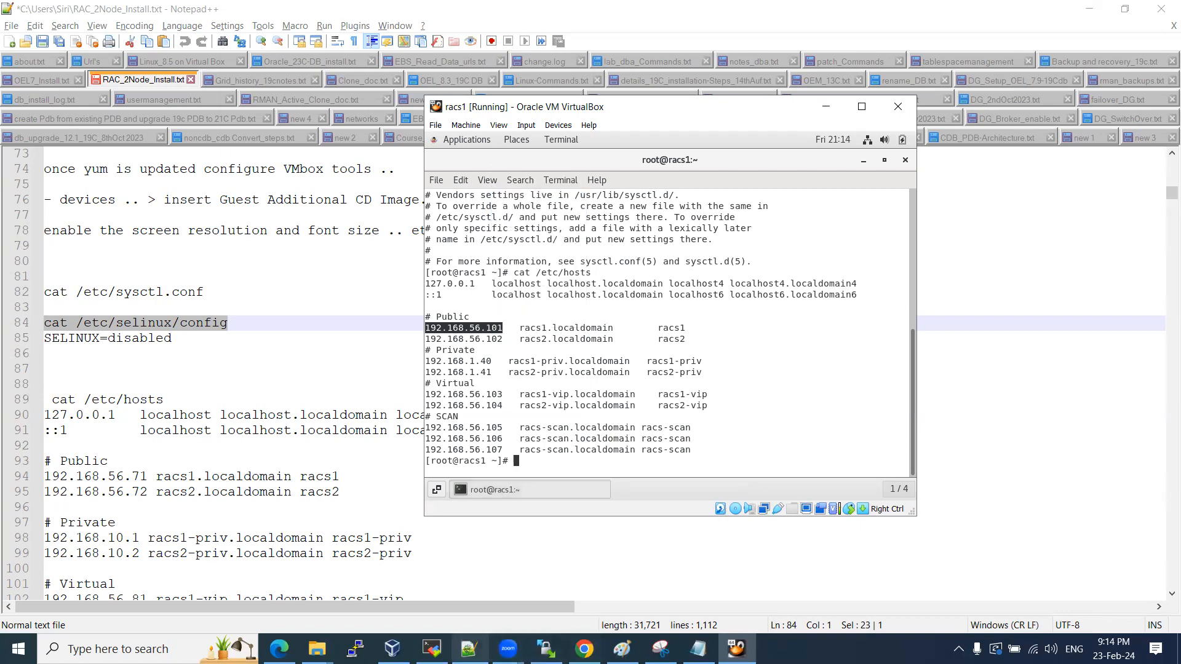
pyautogui.click(432, 649)
# Create a MobaXterm SSH session to 192.168.56.101 with login user root.
pyautogui.click(22, 52)
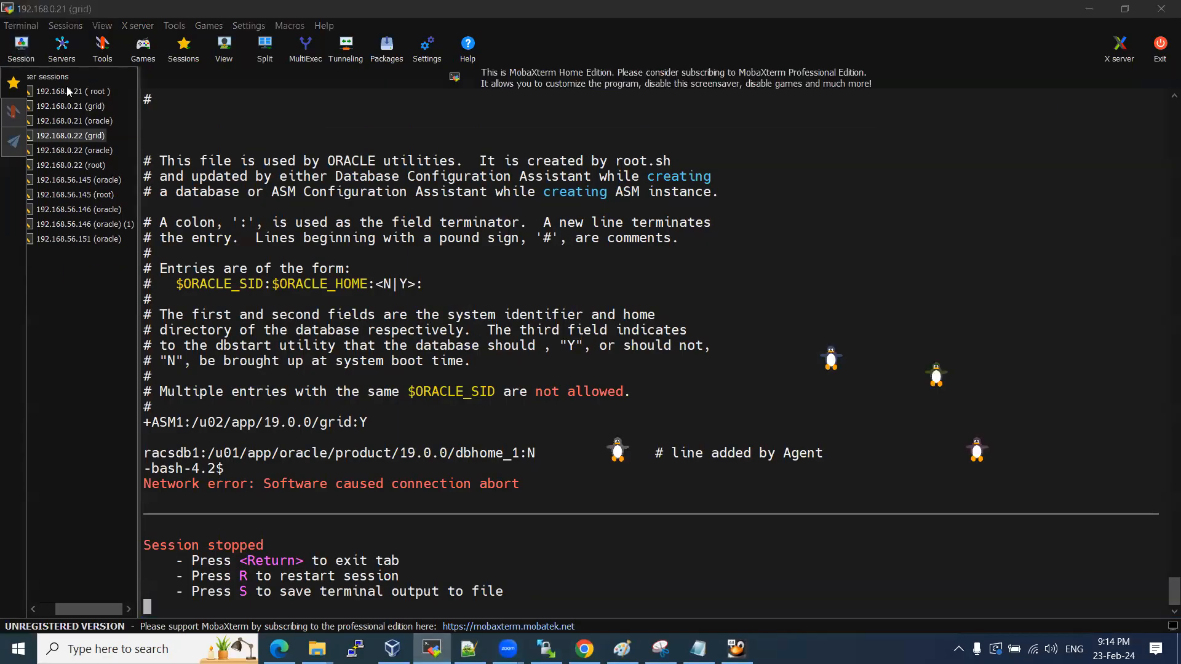
pyautogui.click(311, 175)
pyautogui.hotkey('ctrl', 'v')
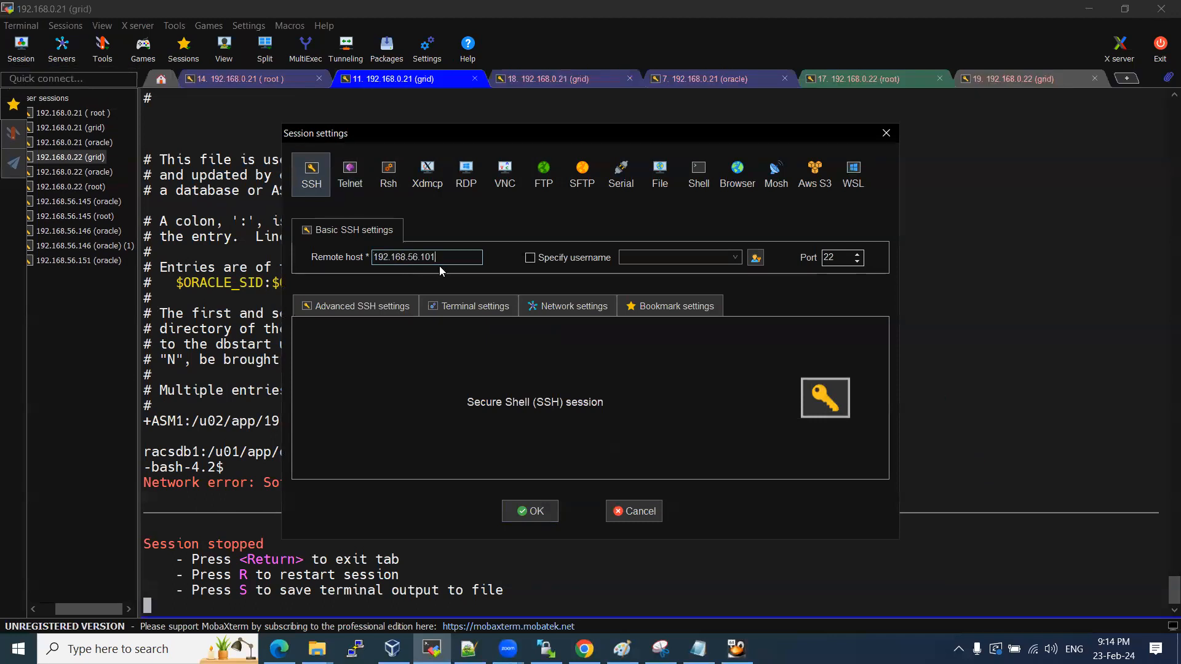
pyautogui.click(544, 257)
pyautogui.click(659, 259)
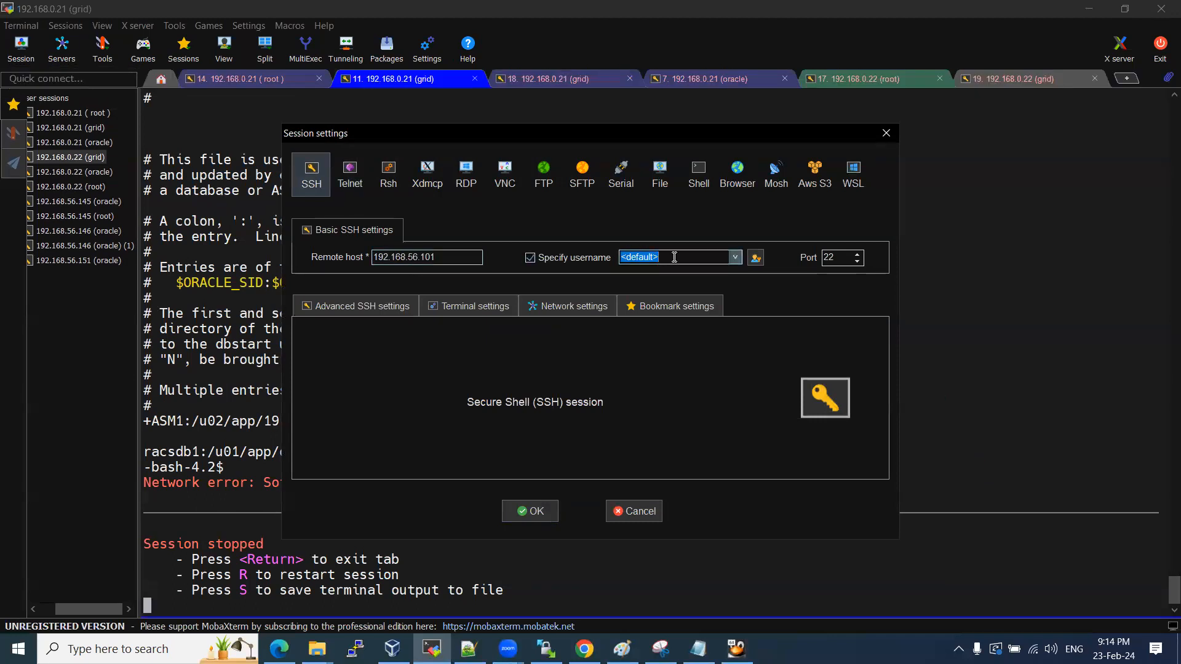
pyautogui.write('root')
pyautogui.press('Return')
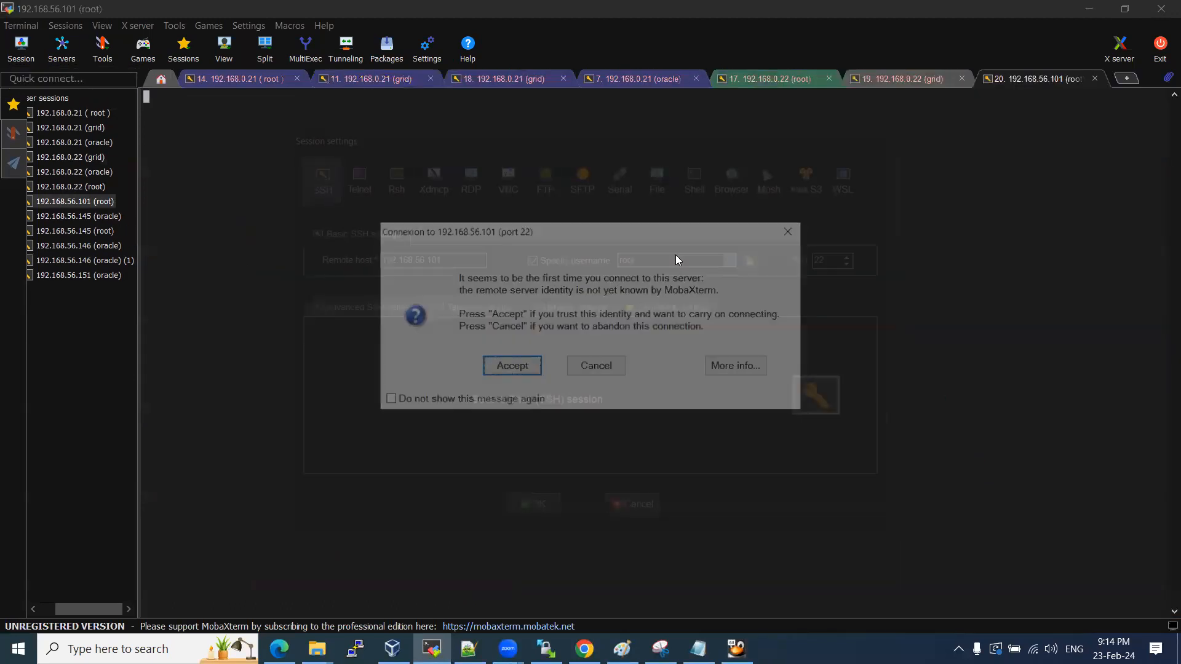
# Accept the host key, log in with the saved root password, and confirm the racs1 hostname.
pyautogui.click(513, 365)
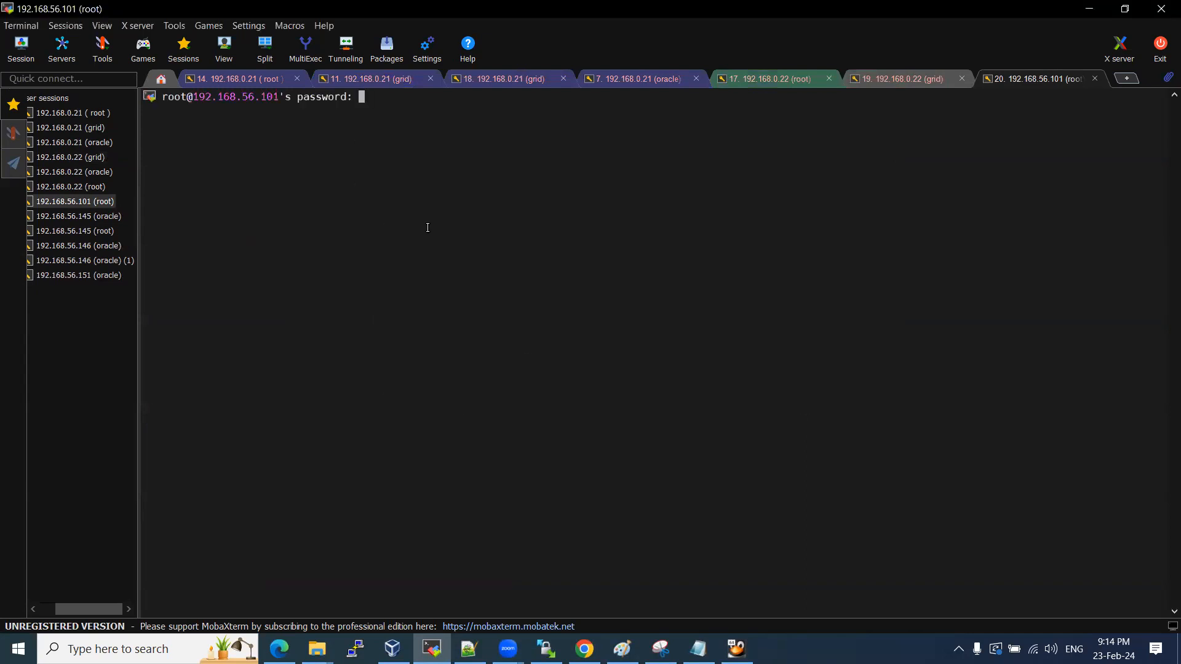
pyautogui.press('Return')
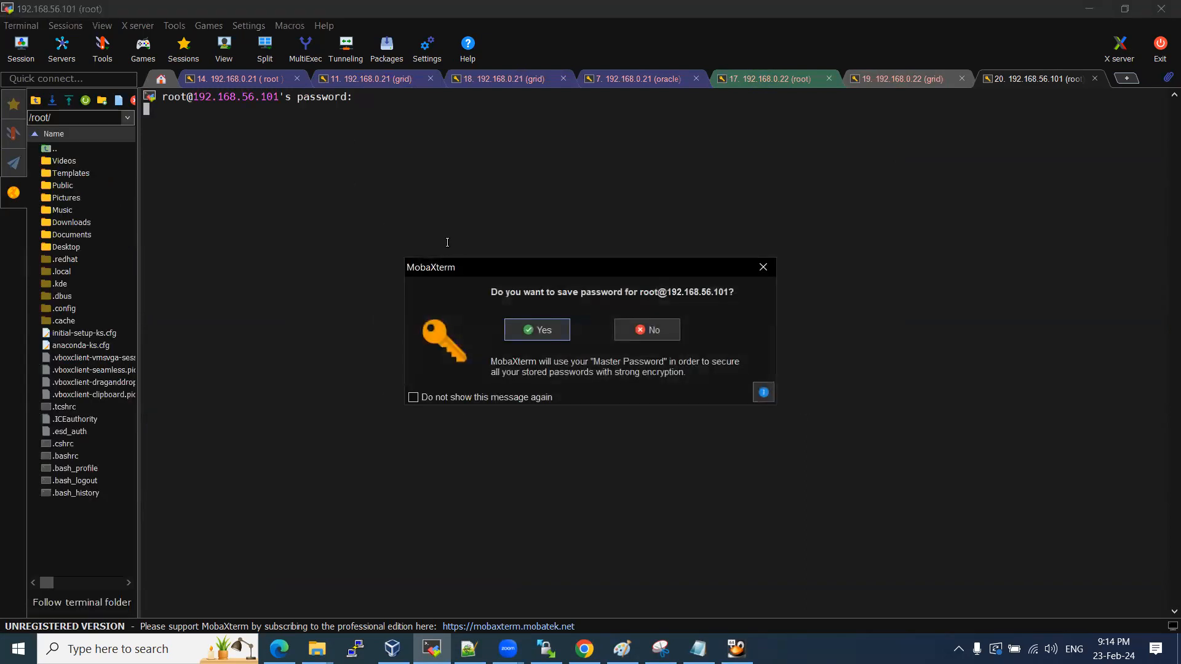
pyautogui.click(557, 329)
pyautogui.keyDown('ctrl'); pyautogui.scroll(3, 560, 389); pyautogui.keyUp('ctrl')
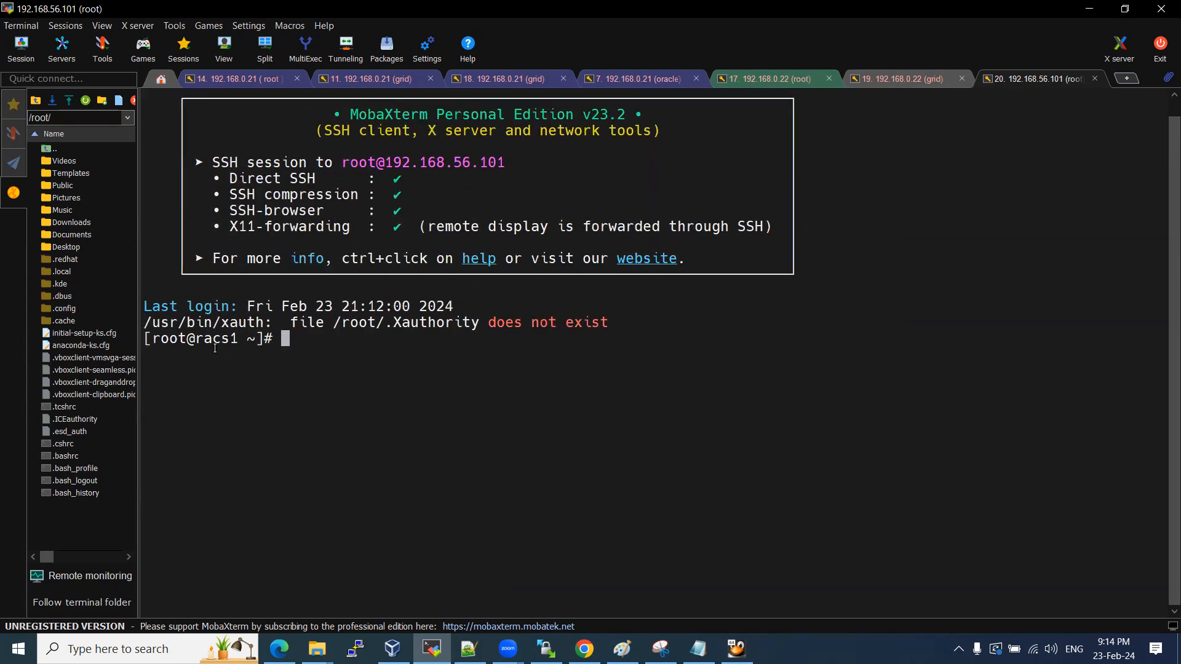
pyautogui.moveTo(205, 339); pyautogui.dragTo(238, 339)
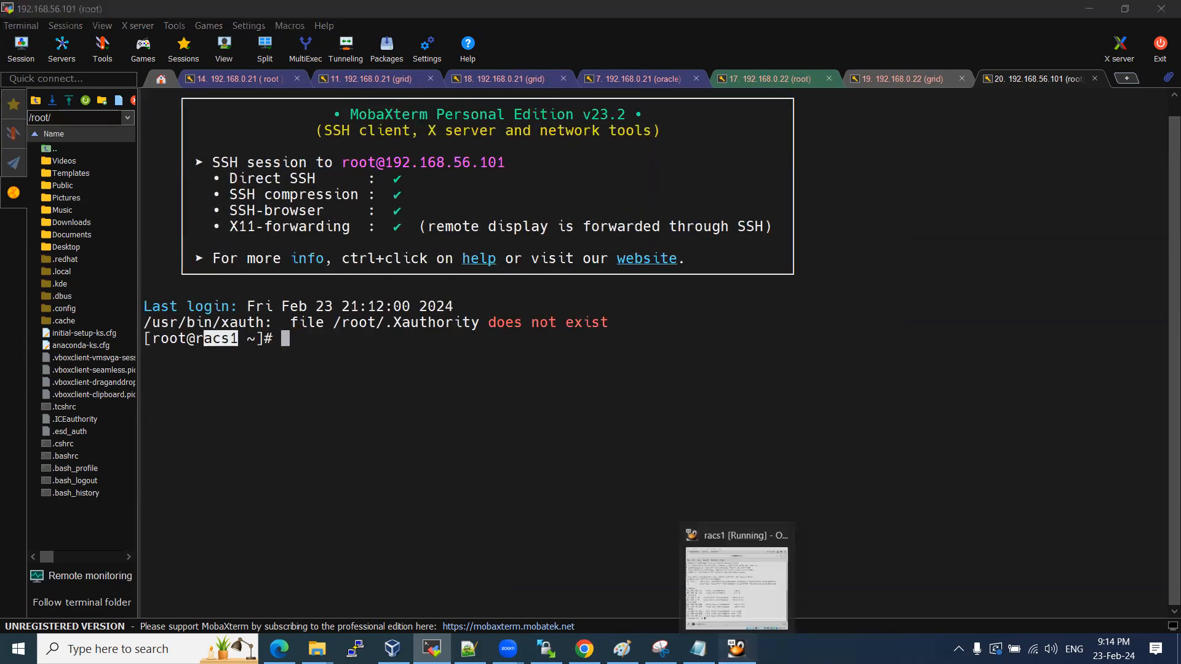
pyautogui.click(698, 649)
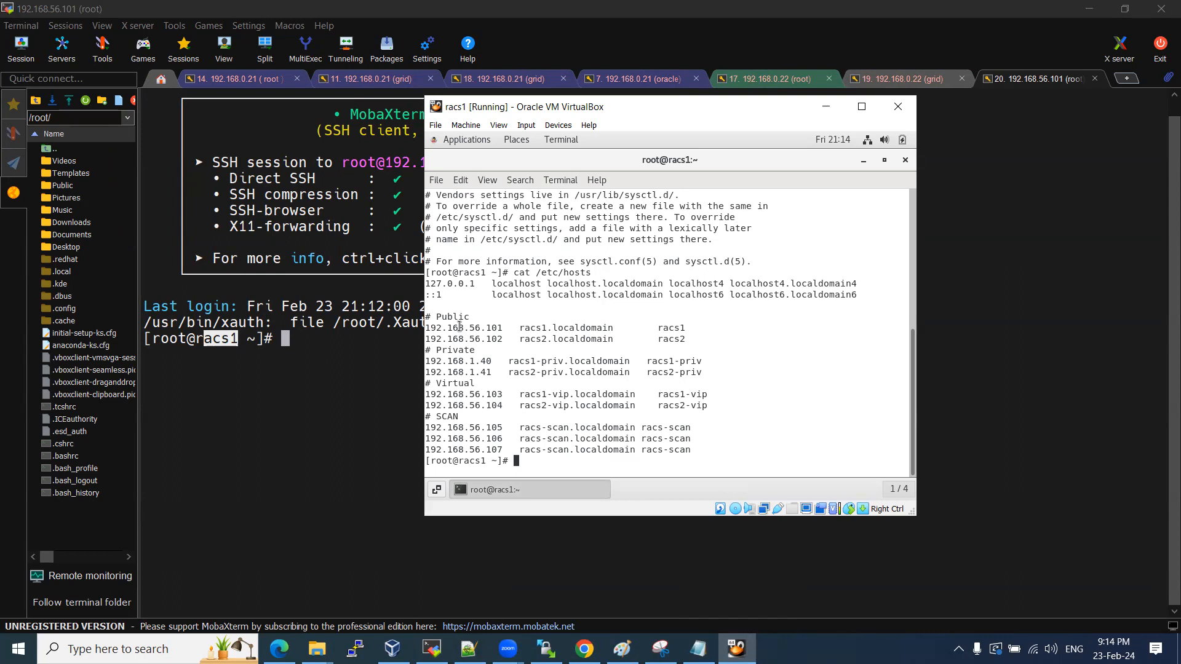
pyautogui.scroll(1, 459, 326)
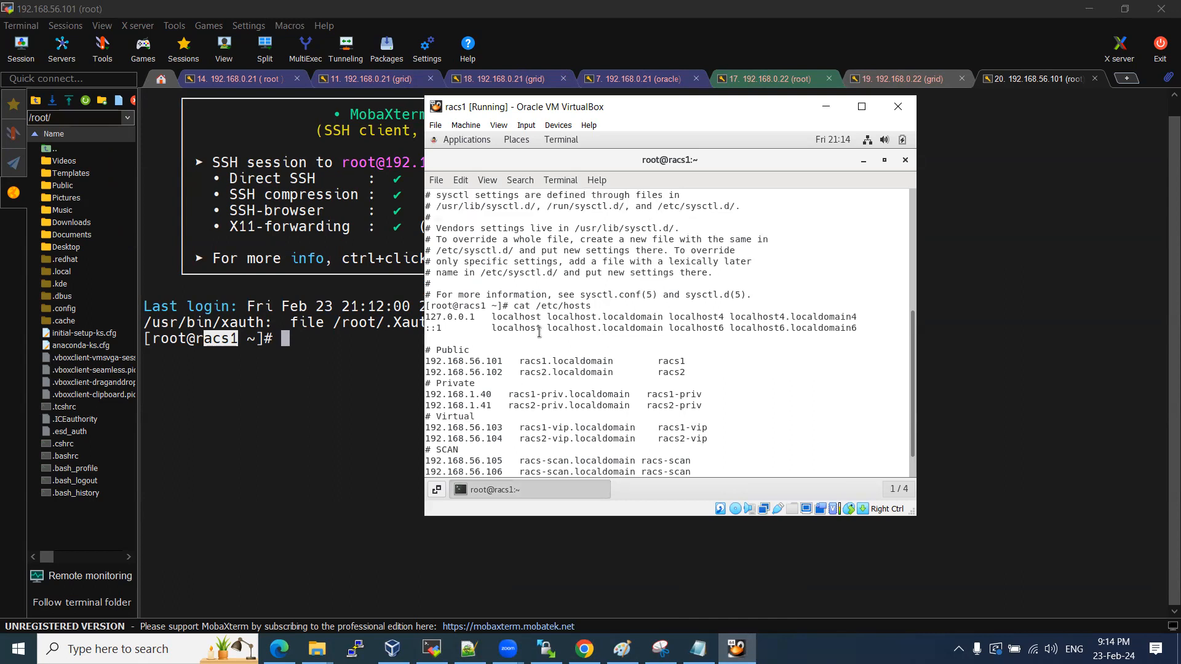
pyautogui.click(354, 360)
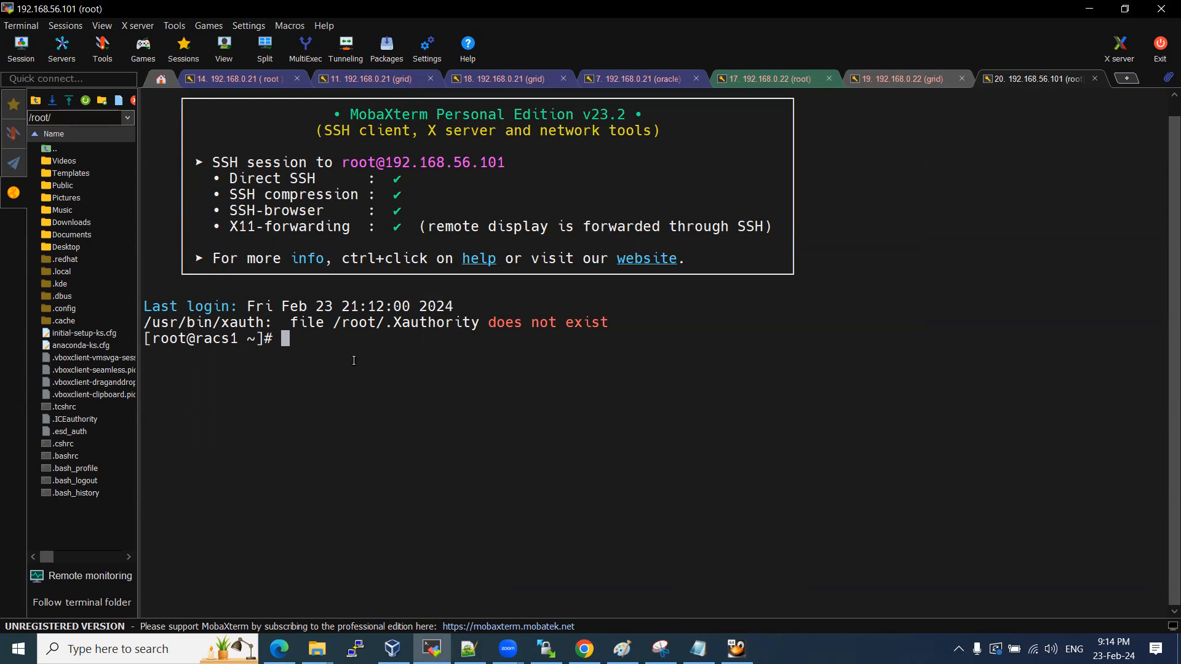
pyautogui.click(469, 649)
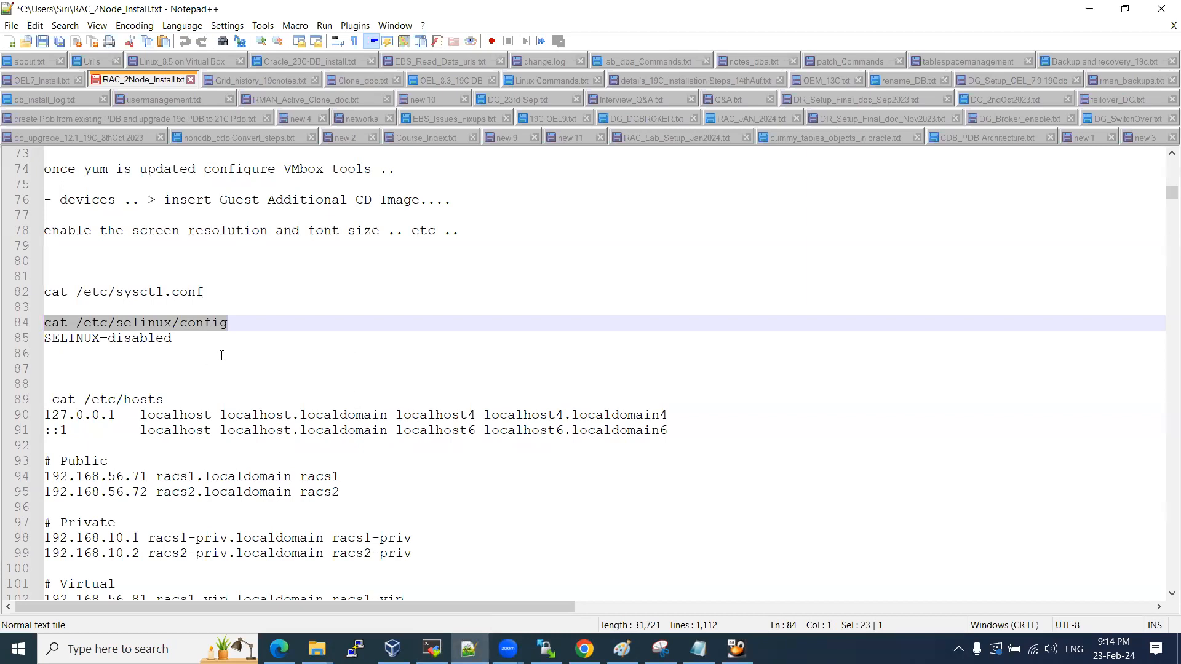
# Install oracle-database-server-12cR2-preinstall with ksh and libaio-devel via yum on racs1.
pyautogui.scroll(2, 222, 355)
pyautogui.scroll(2, 197, 289)
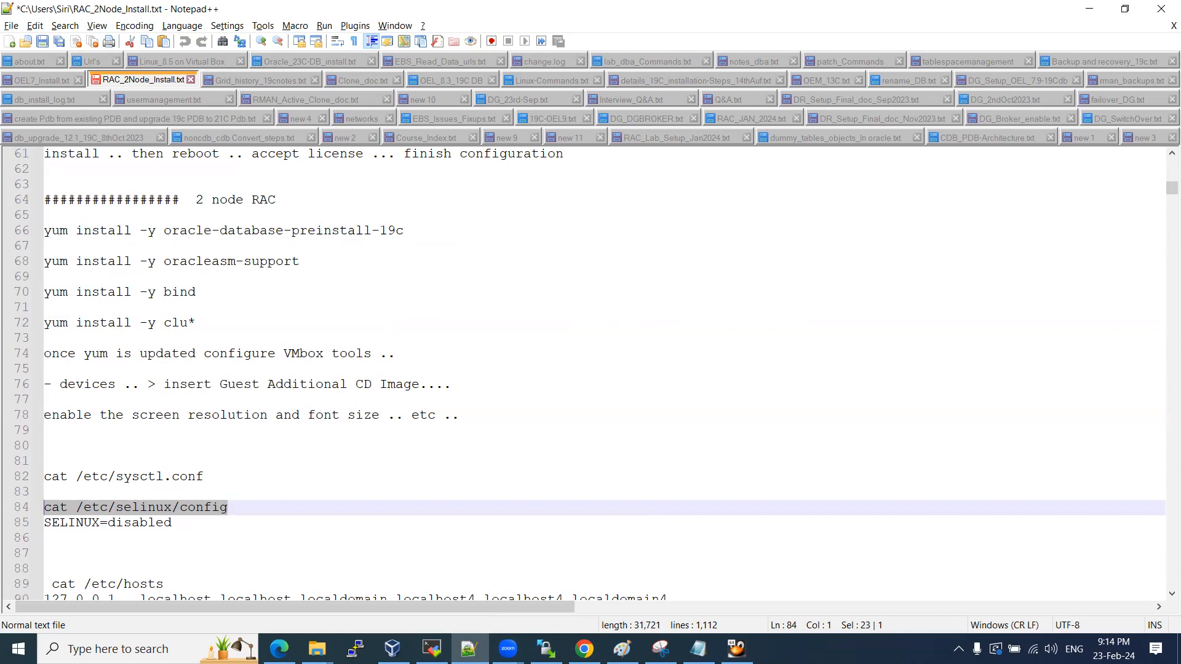
pyautogui.click(698, 648)
pyautogui.scroll(6, 317, 316)
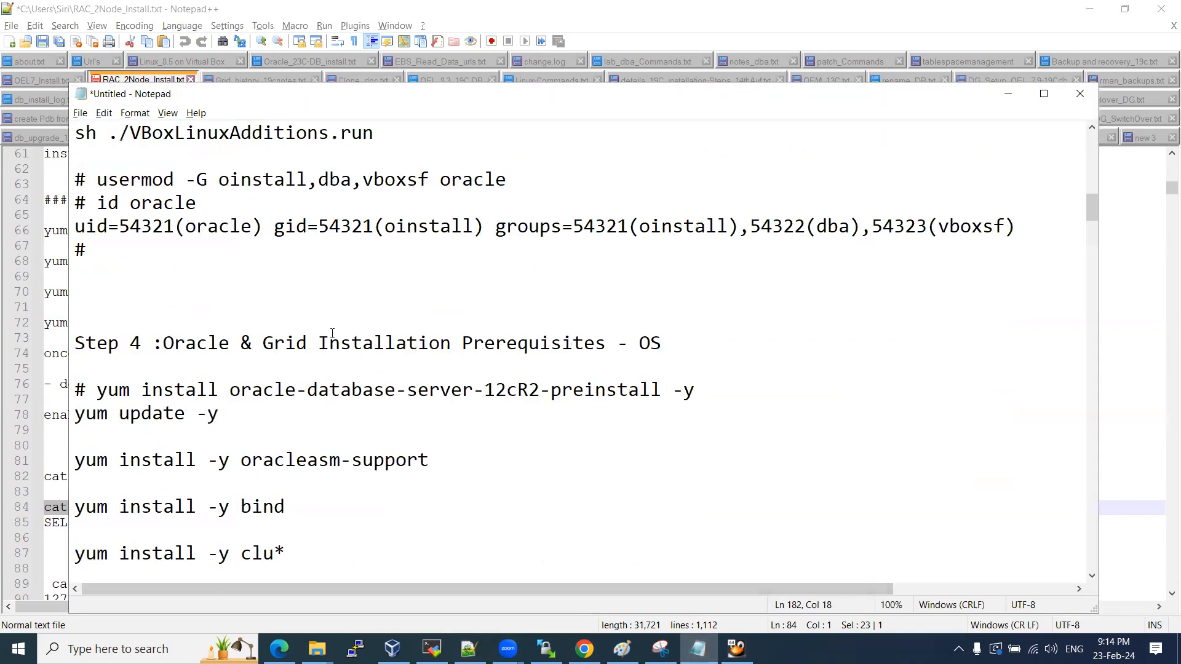
pyautogui.scroll(-2, 332, 333)
pyautogui.moveTo(696, 251); pyautogui.dragTo(98, 251)
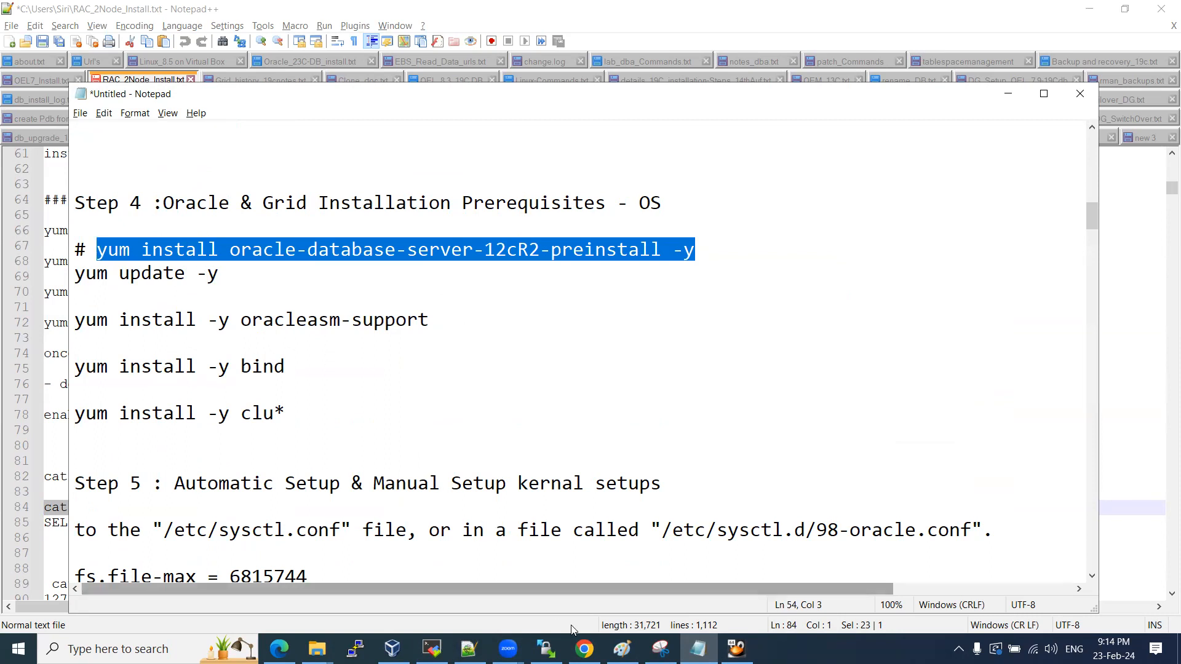
pyautogui.click(431, 647)
pyautogui.rightClick(428, 331)
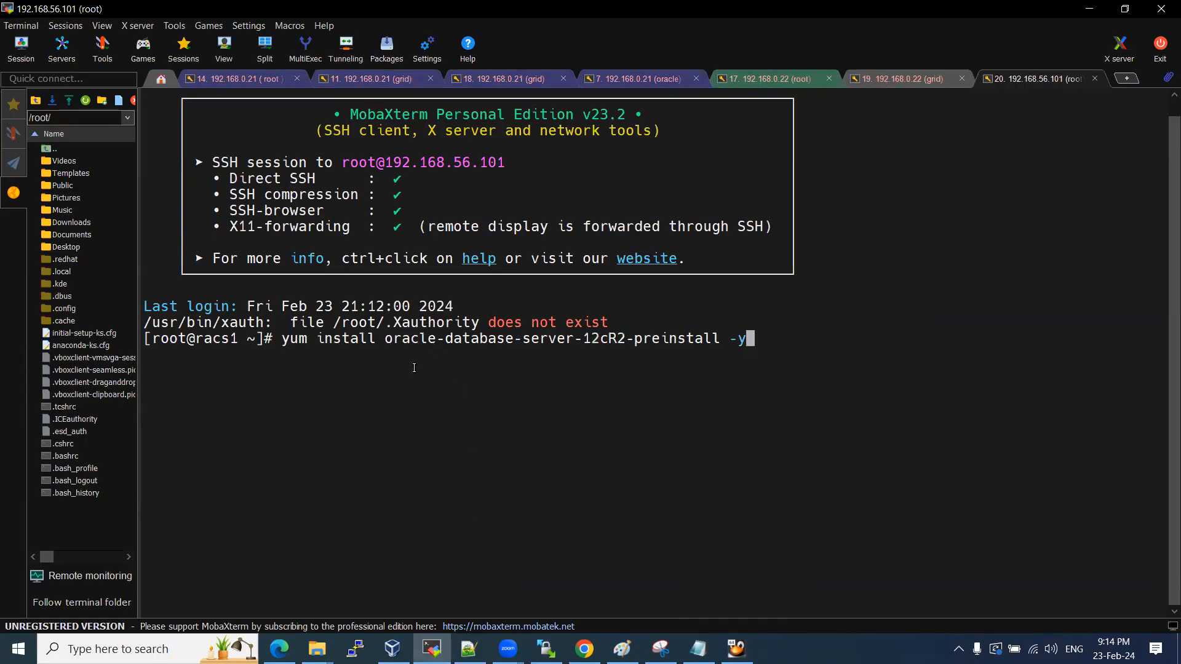
pyautogui.press('Return')
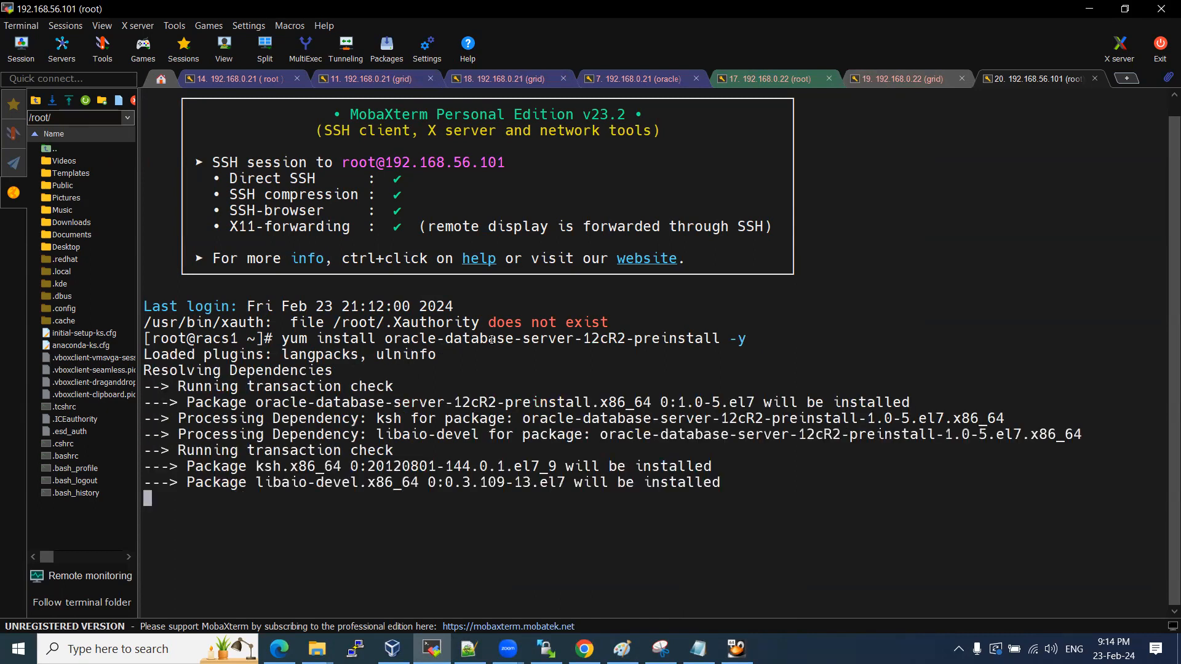
pyautogui.moveTo(591, 339); pyautogui.dragTo(620, 338)
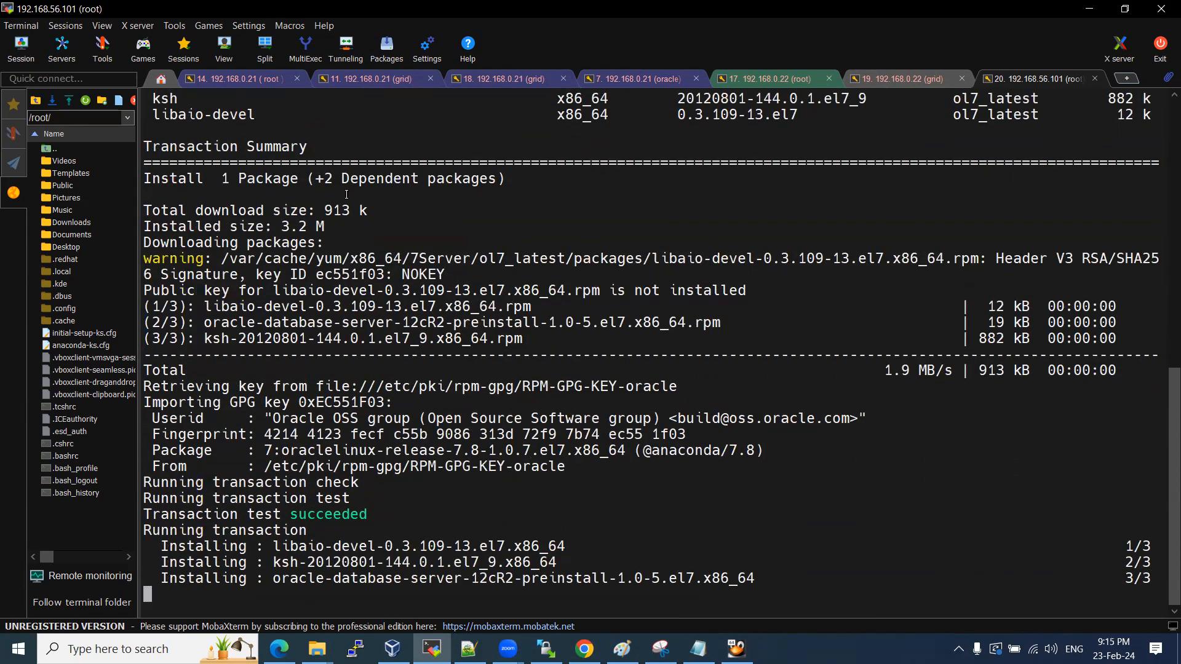
# Close the other 192.168.0.21 and 192.168.0.22 session tabs.
pyautogui.click(297, 78)
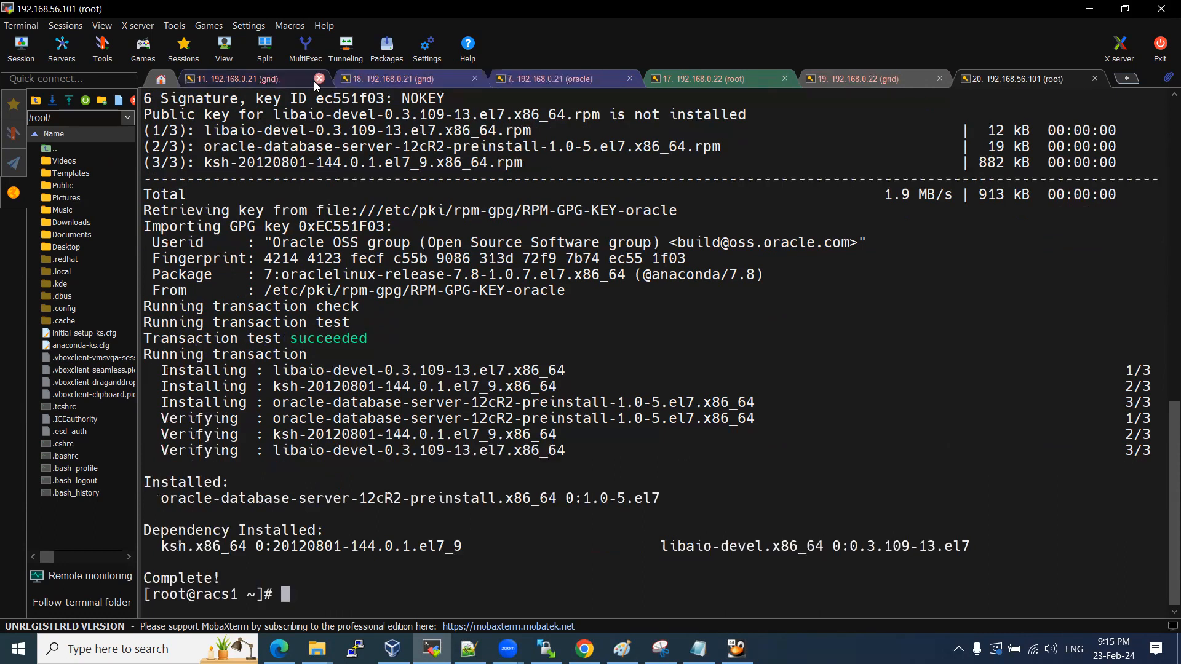
pyautogui.click(319, 80)
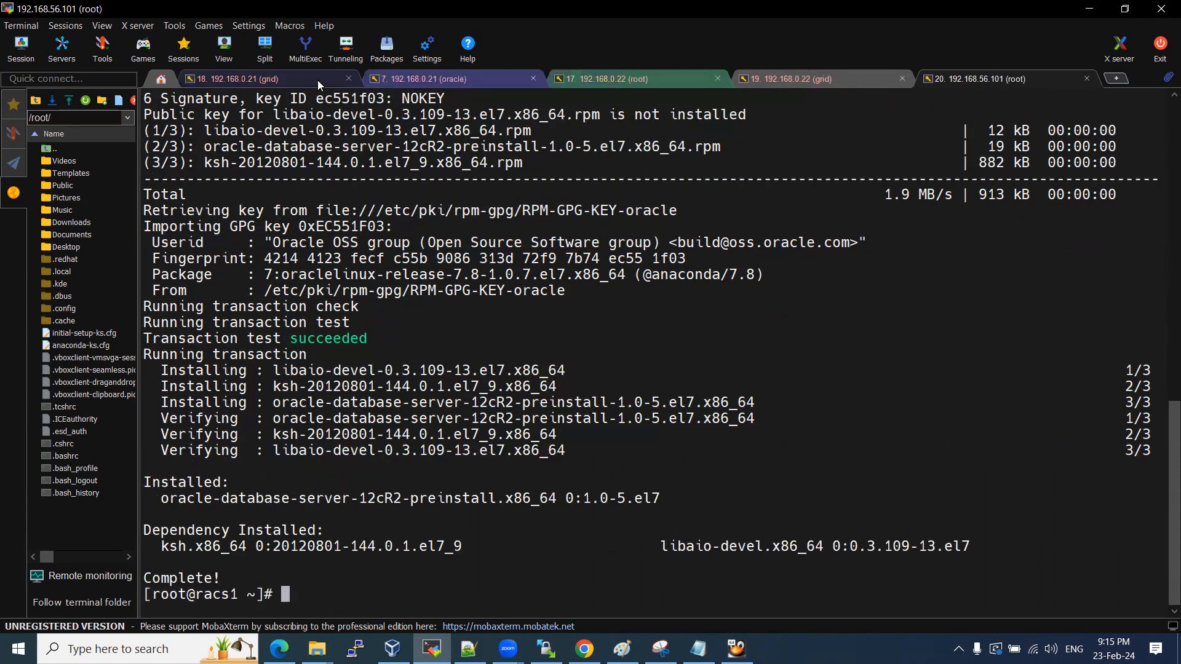
pyautogui.click(348, 79)
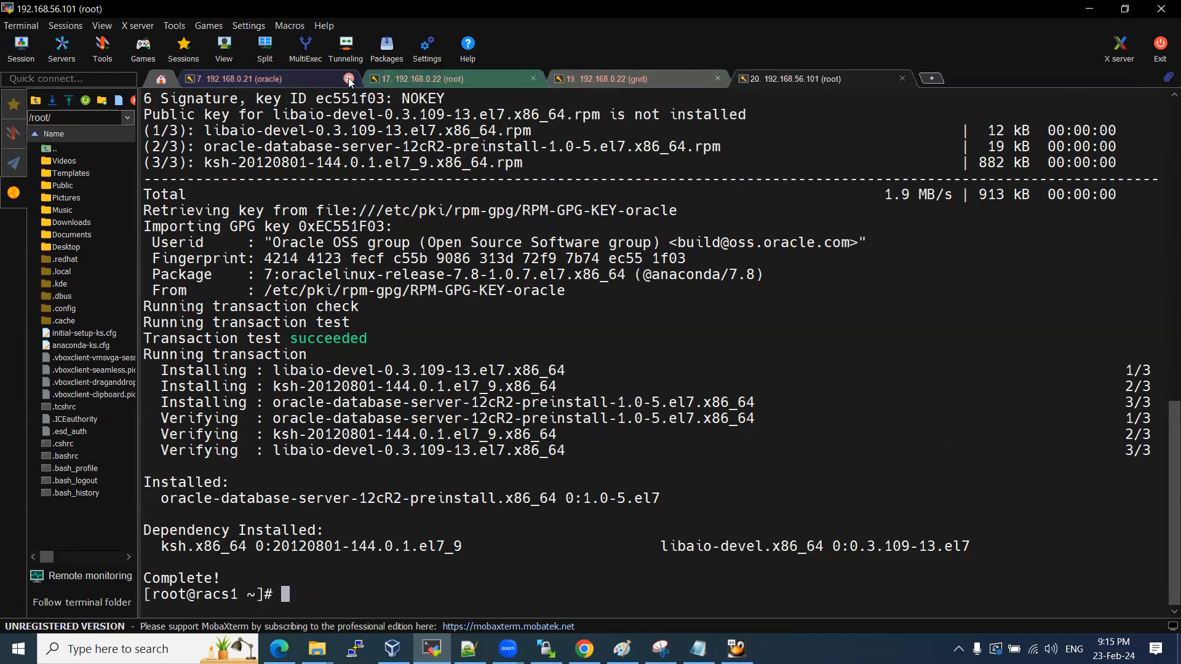
pyautogui.click(349, 79)
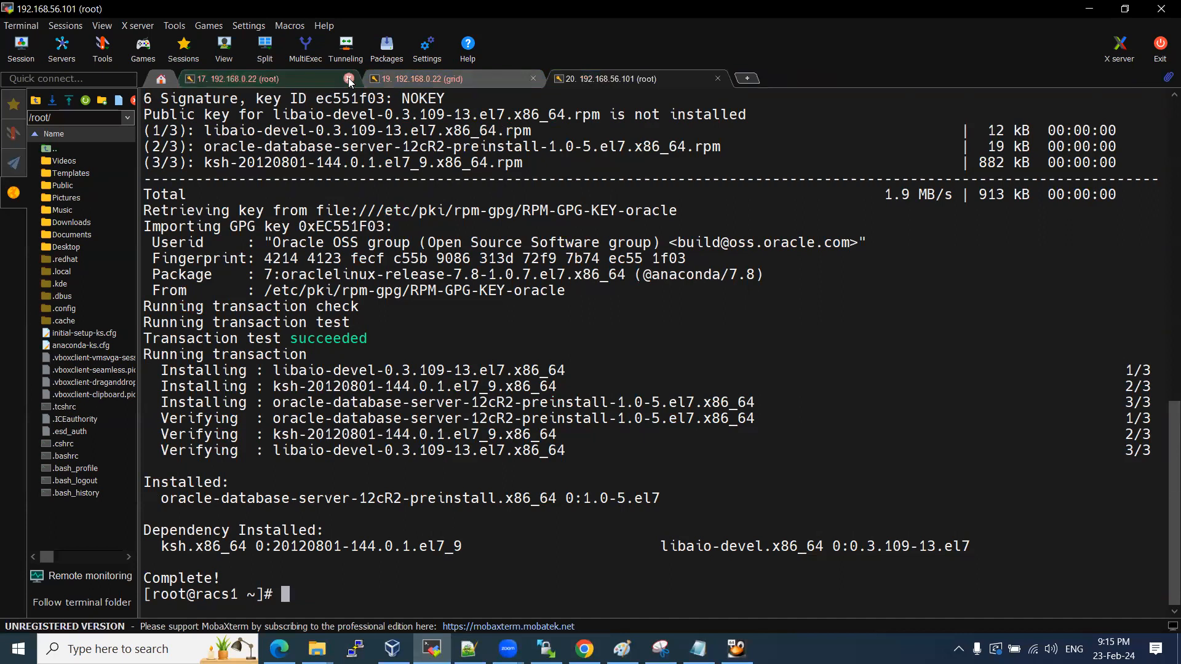
pyautogui.click(348, 79)
pyautogui.click(348, 79)
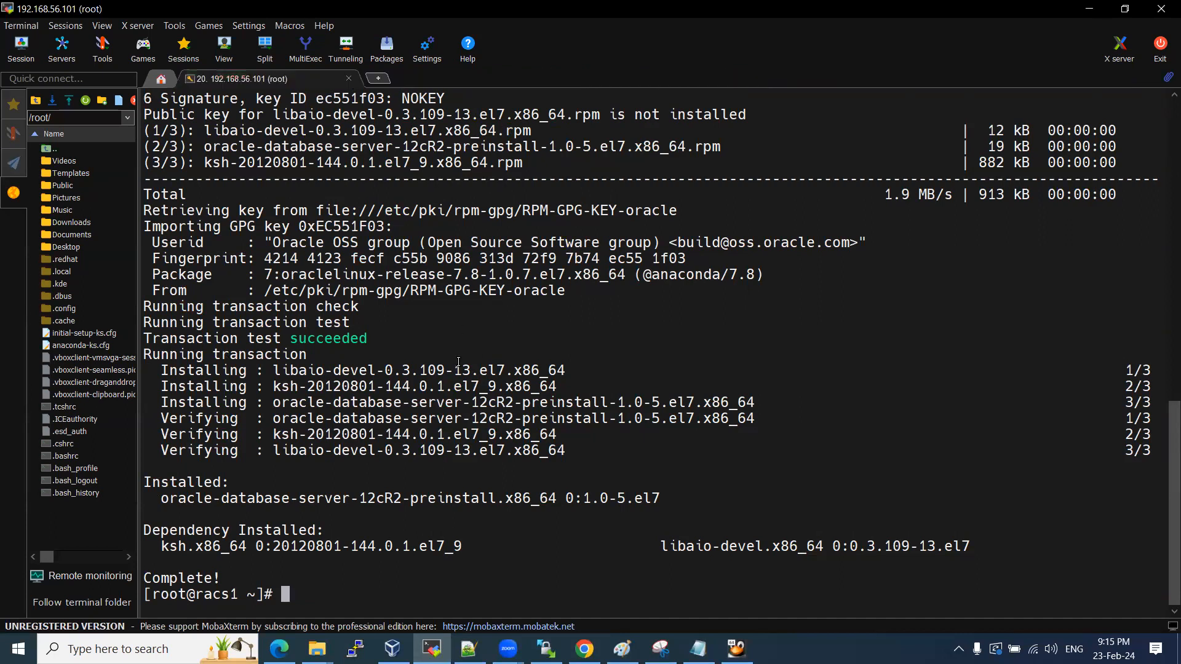
# Run id oracle to check the oracle user's groups, then select the oracleasm-support install line.
pyautogui.write('id oracle')
pyautogui.press('Return')
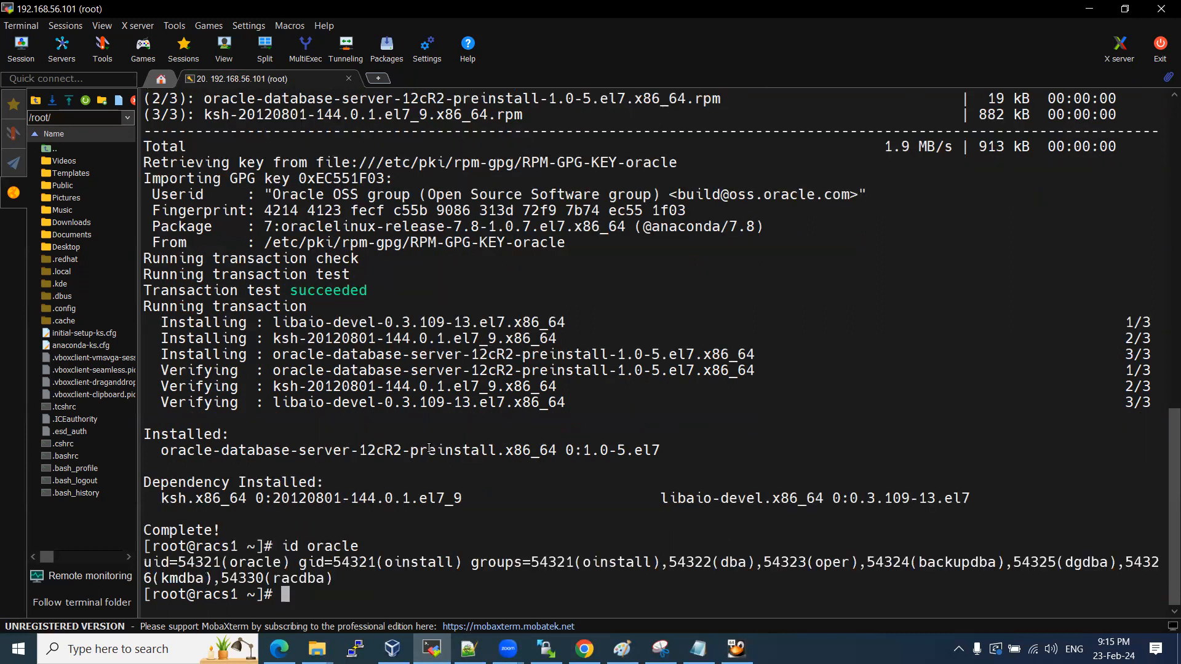
pyautogui.moveTo(234, 558); pyautogui.dragTo(276, 564)
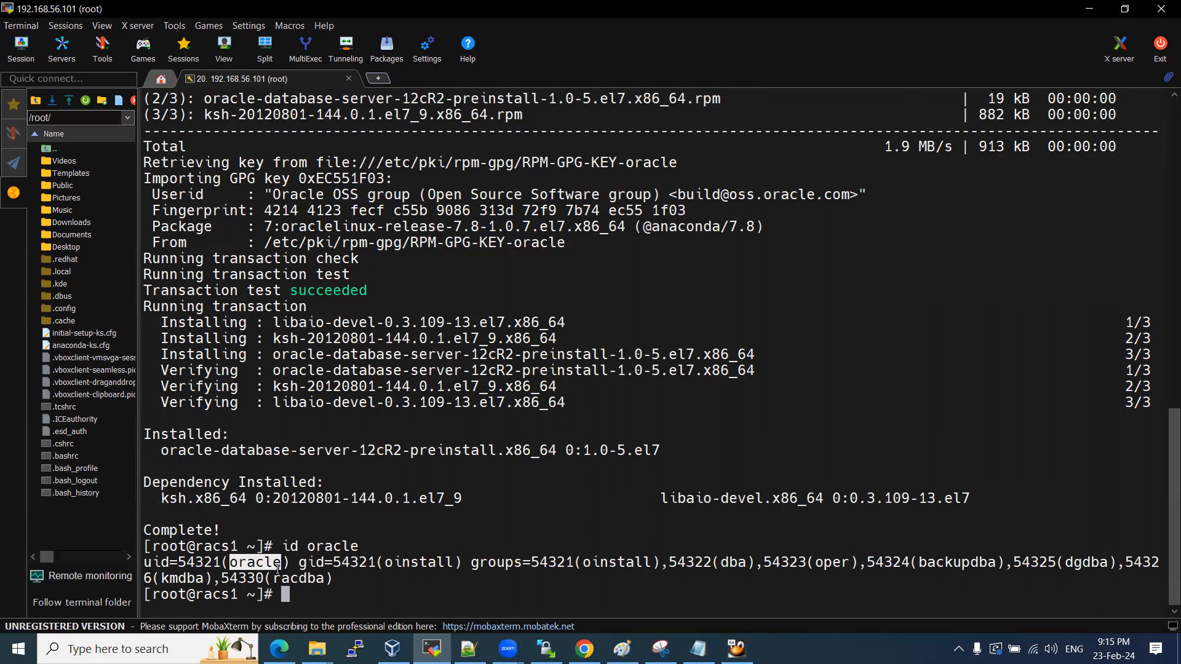
pyautogui.moveTo(292, 543); pyautogui.dragTo(354, 546)
pyautogui.click(332, 546)
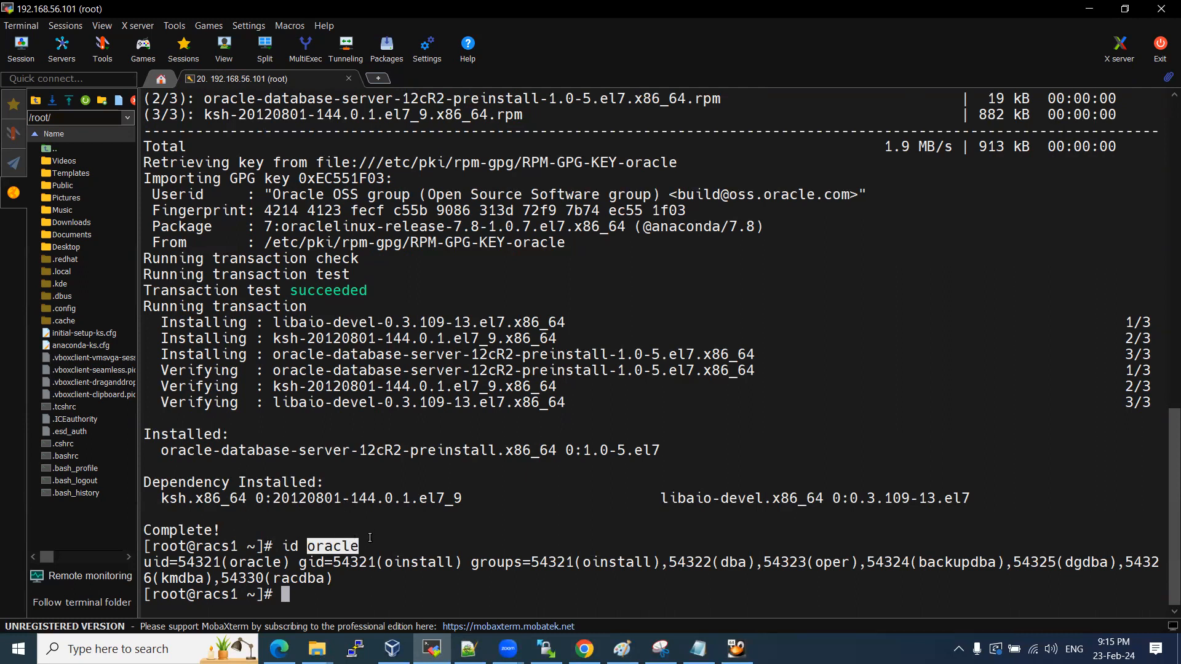
pyautogui.hotkey('alt', 'Tab')
pyautogui.moveTo(76, 321); pyautogui.dragTo(433, 322)
# Install oracleasm-support on racs1 from the copied yum command.
pyautogui.hotkey('ctrl', 'c')
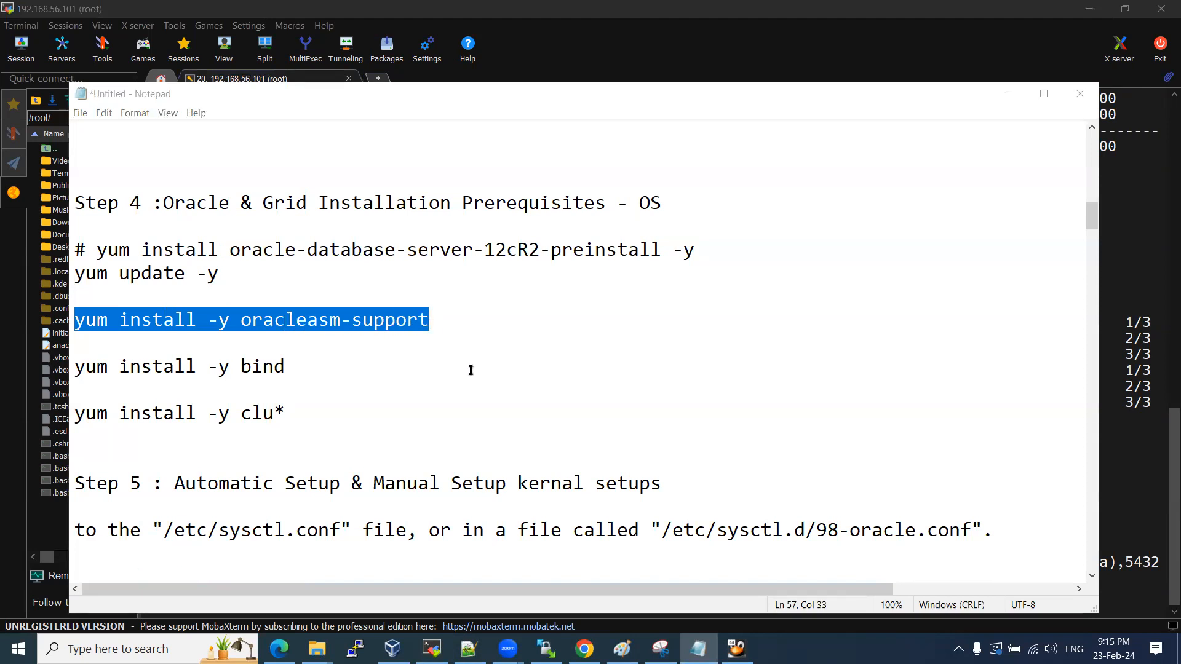
pyautogui.hotkey('alt', 'Tab')
pyautogui.rightClick(470, 370)
pyautogui.press('Return')
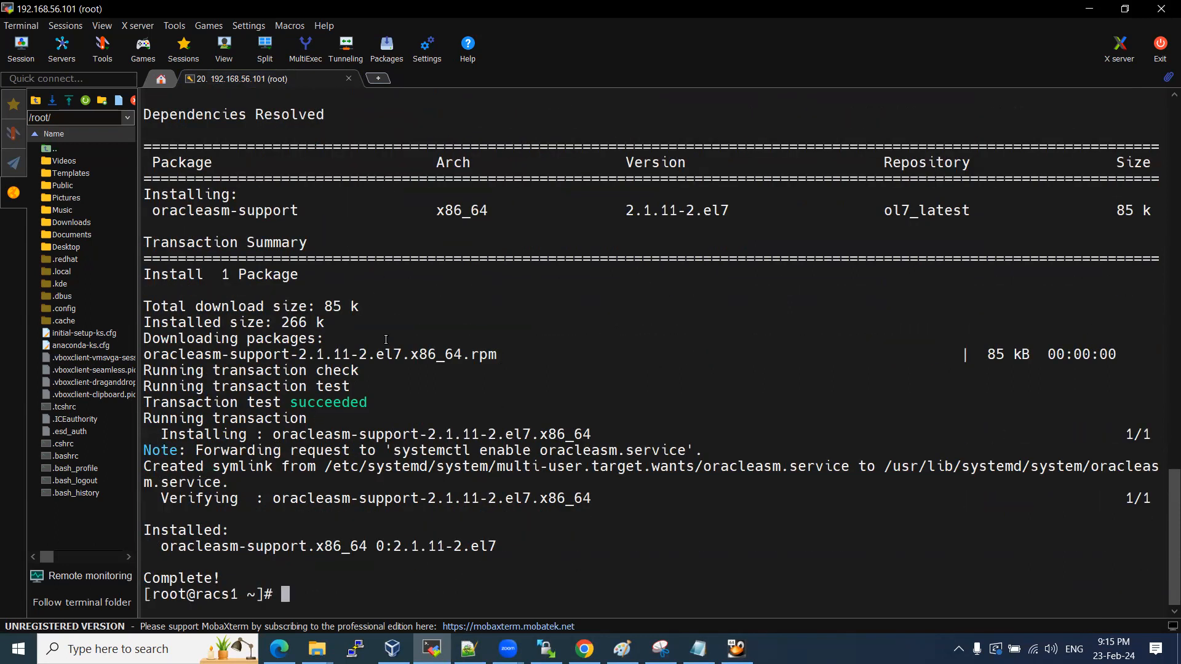
# Install bind and its libraries from the notes' yum command.
pyautogui.hotkey('alt', 'Tab')
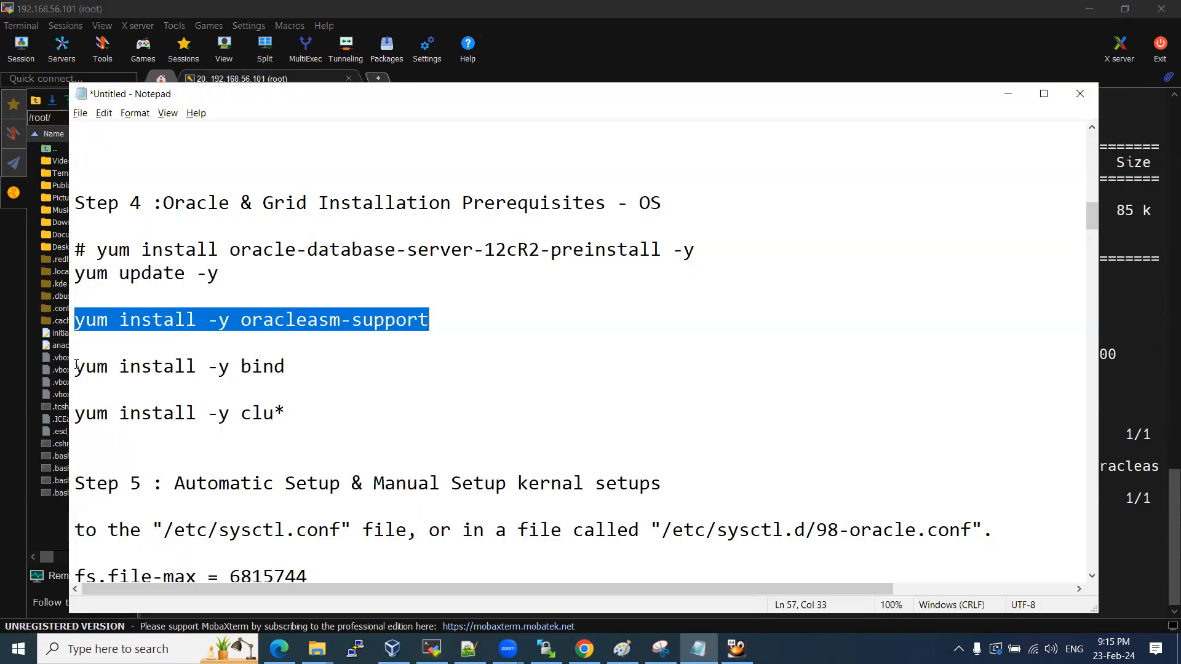
pyautogui.moveTo(74, 367); pyautogui.dragTo(310, 365)
pyautogui.hotkey('ctrl', 'c')
pyautogui.hotkey('alt', 'Tab')
pyautogui.rightClick(389, 371)
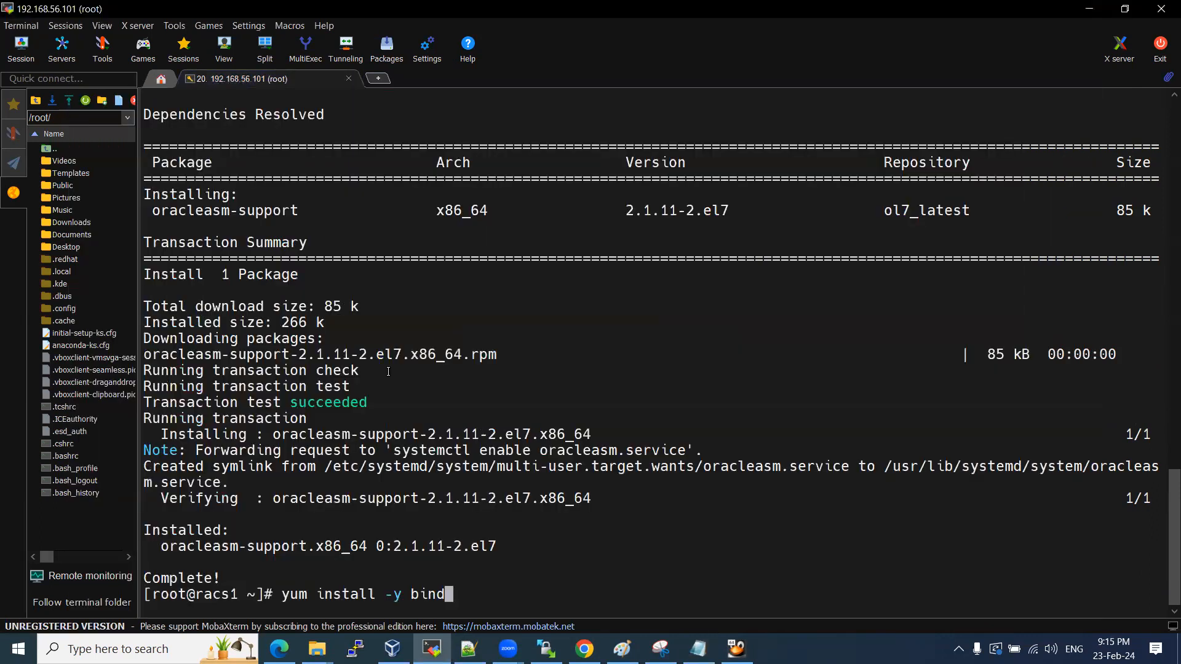
pyautogui.press('Return')
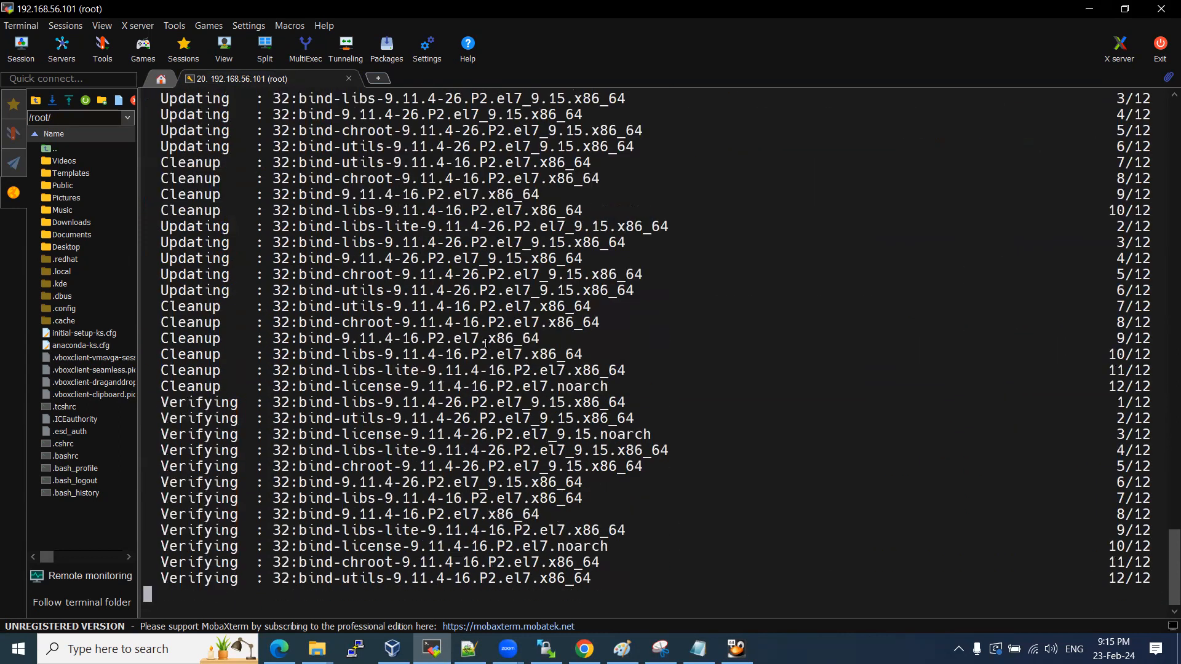
# Start installing the clu* packages with yum install -y clu*.
pyautogui.hotkey('alt', 'Tab')
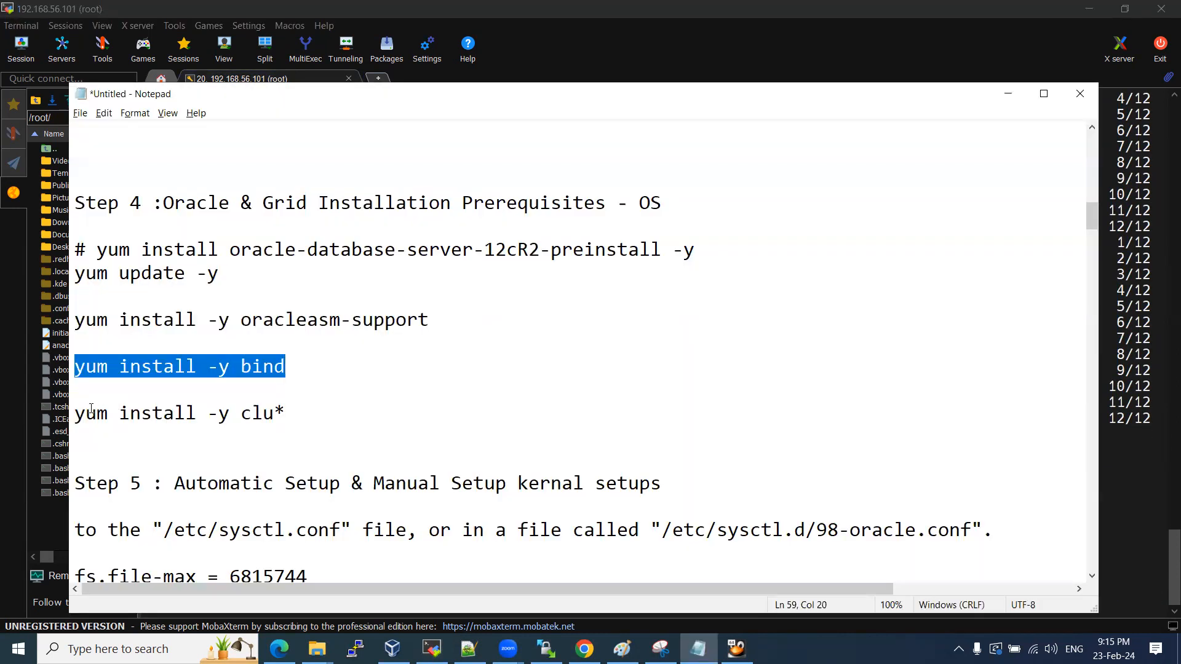
pyautogui.moveTo(74, 413); pyautogui.dragTo(283, 413)
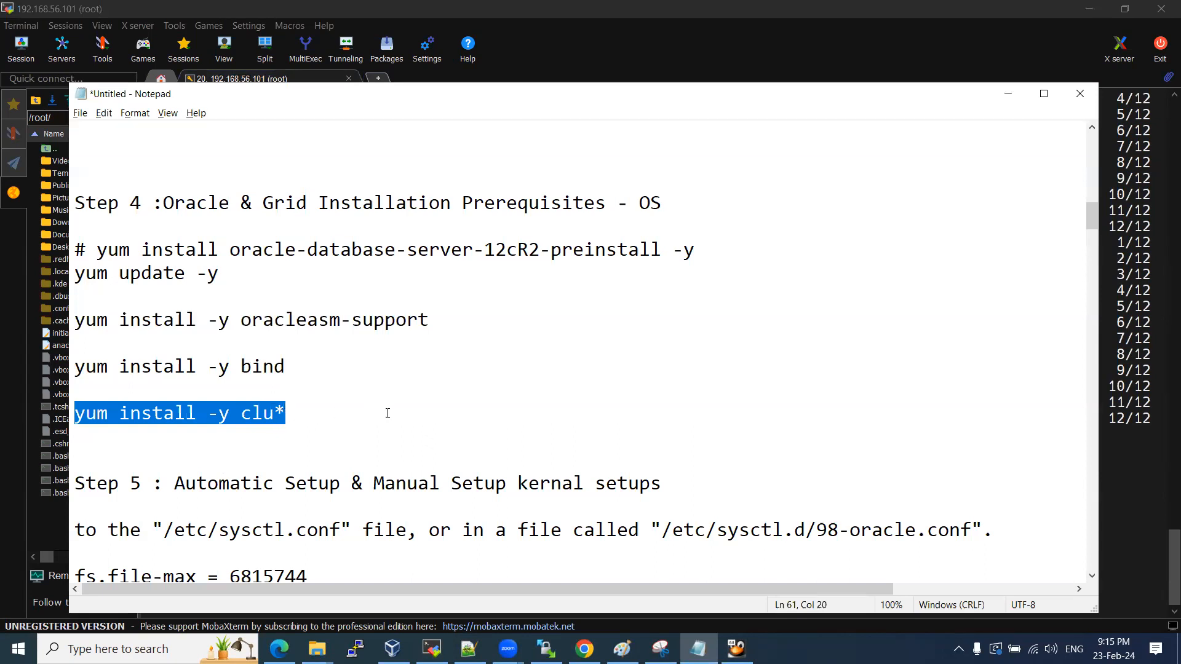
pyautogui.hotkey('ctrl', 'c')
pyautogui.hotkey('alt', 'Tab')
pyautogui.rightClick(387, 413)
pyautogui.press('Return')
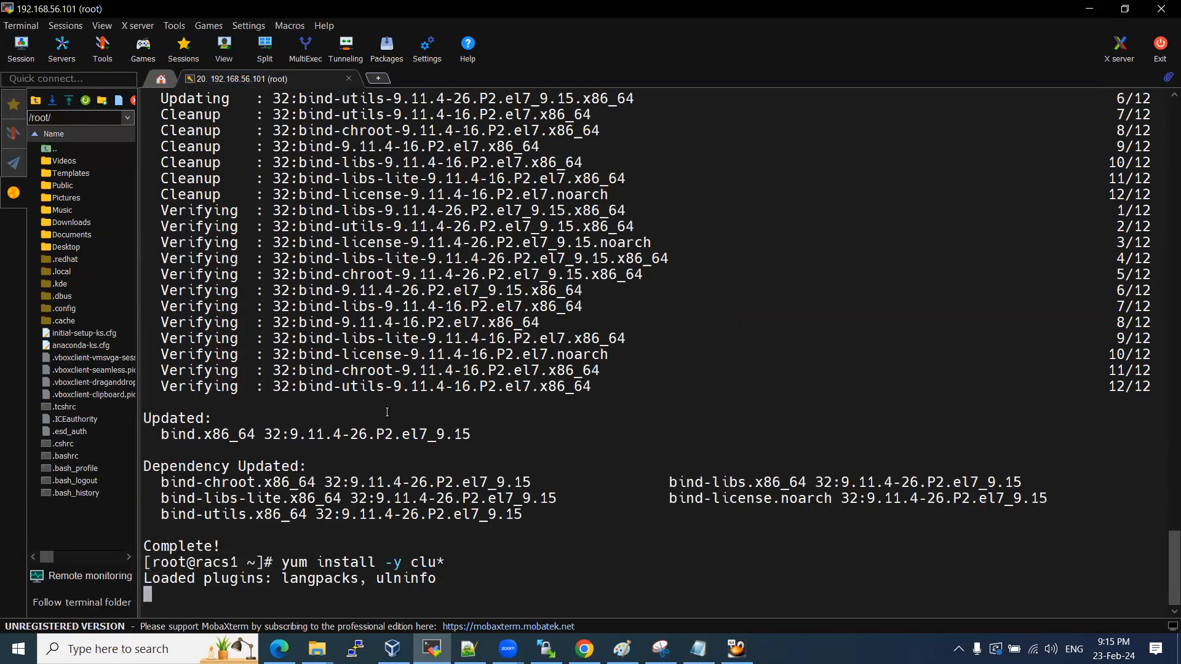
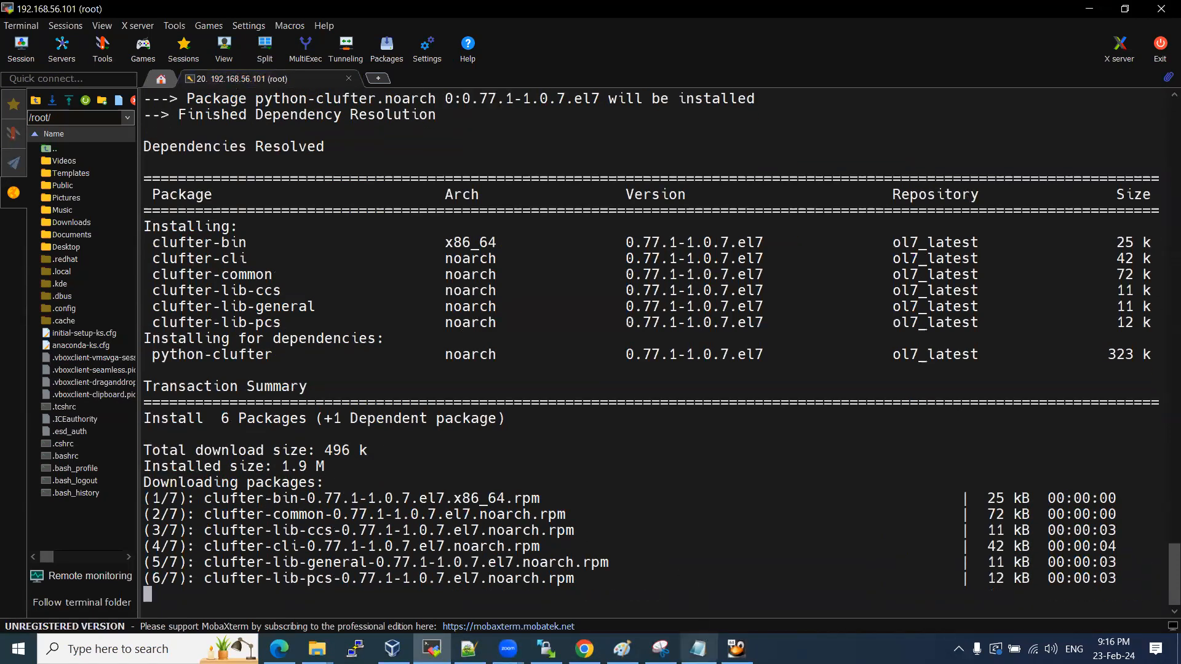
# Copy the /etc/sysctl.conf path from the setup notes for use in the terminal.
pyautogui.hotkey('alt', 'Tab')
pyautogui.click(316, 391)
pyautogui.scroll(-2, 317, 382)
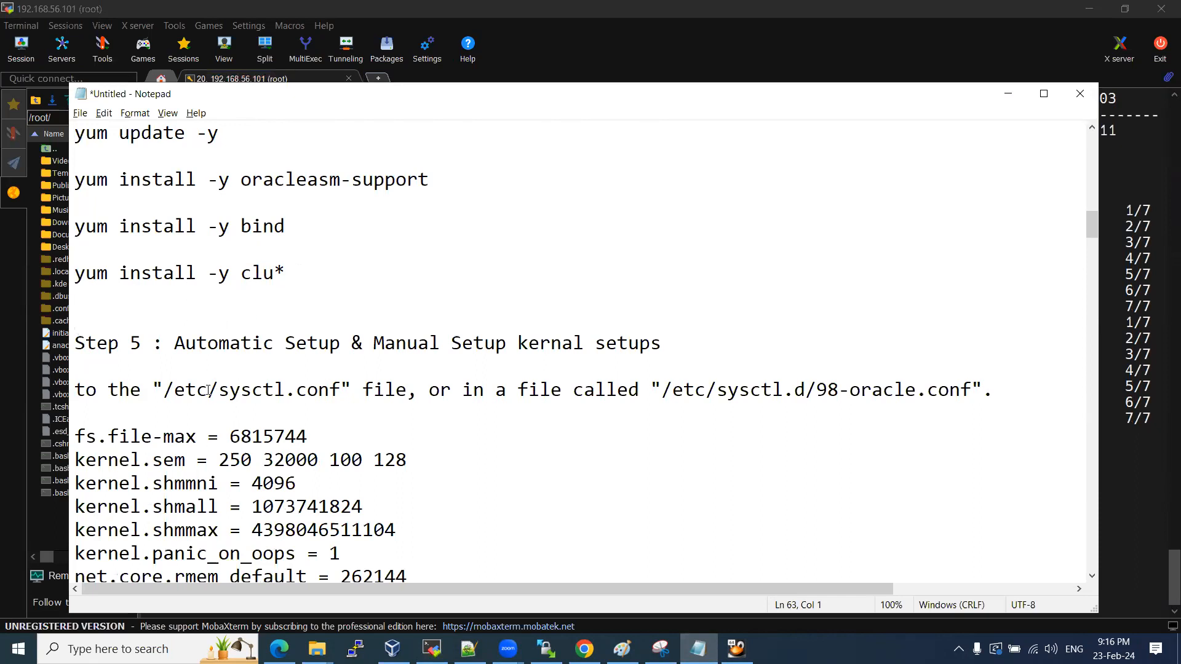
pyautogui.moveTo(164, 390); pyautogui.dragTo(338, 392)
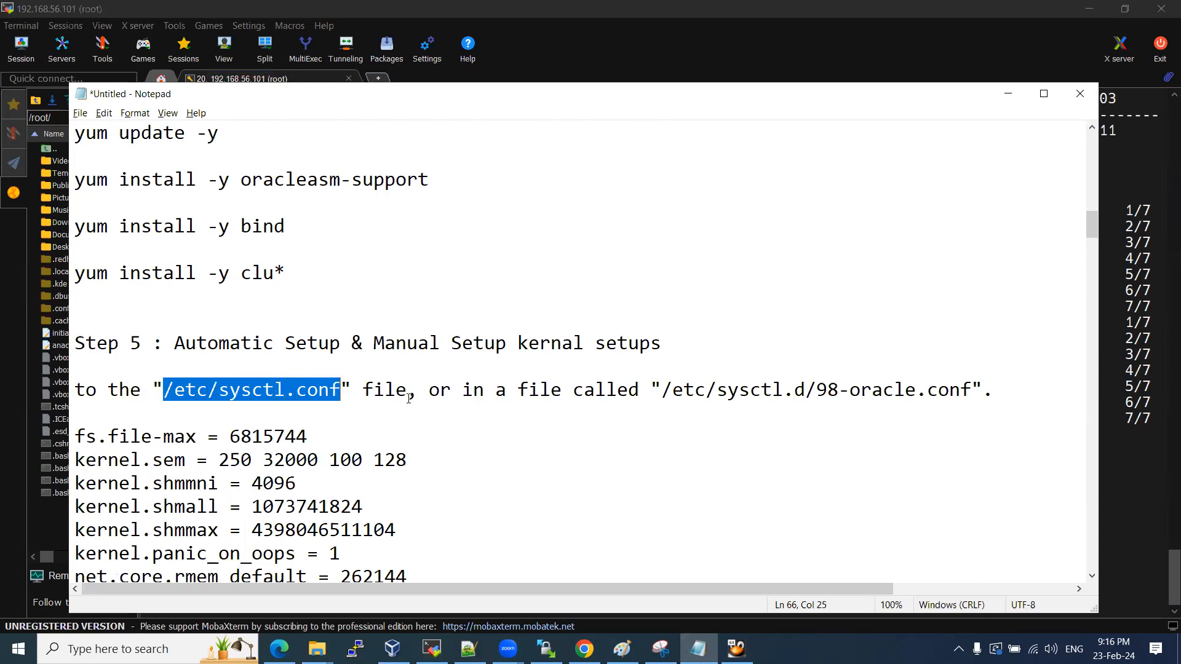
pyautogui.hotkey('ctrl', 'c')
pyautogui.hotkey('alt', 'Tab')
# Print /etc/sysctl.conf and inspect its kernel.shmall, kernel.shmmax, fs.aio-max-nr and wmem_max values.
pyautogui.write('cat')
pyautogui.rightClick(417, 372)
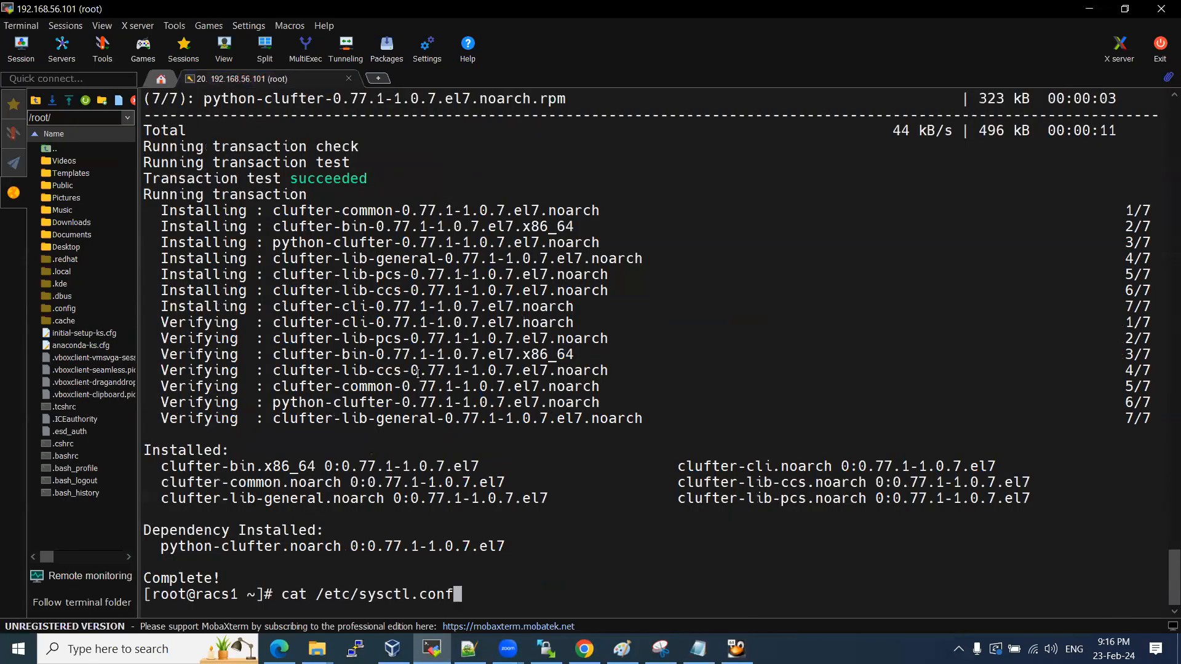
pyautogui.press('Return')
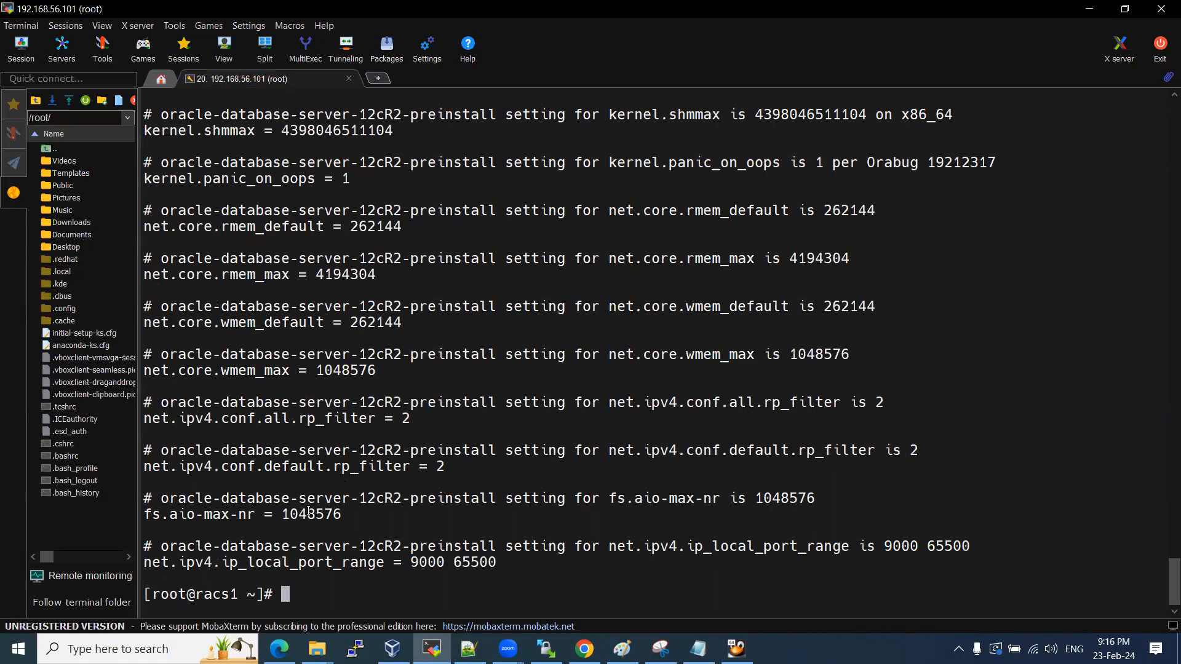
pyautogui.moveTo(290, 514); pyautogui.dragTo(342, 515)
pyautogui.moveTo(315, 369); pyautogui.dragTo(357, 369)
pyautogui.scroll(1, 339, 330)
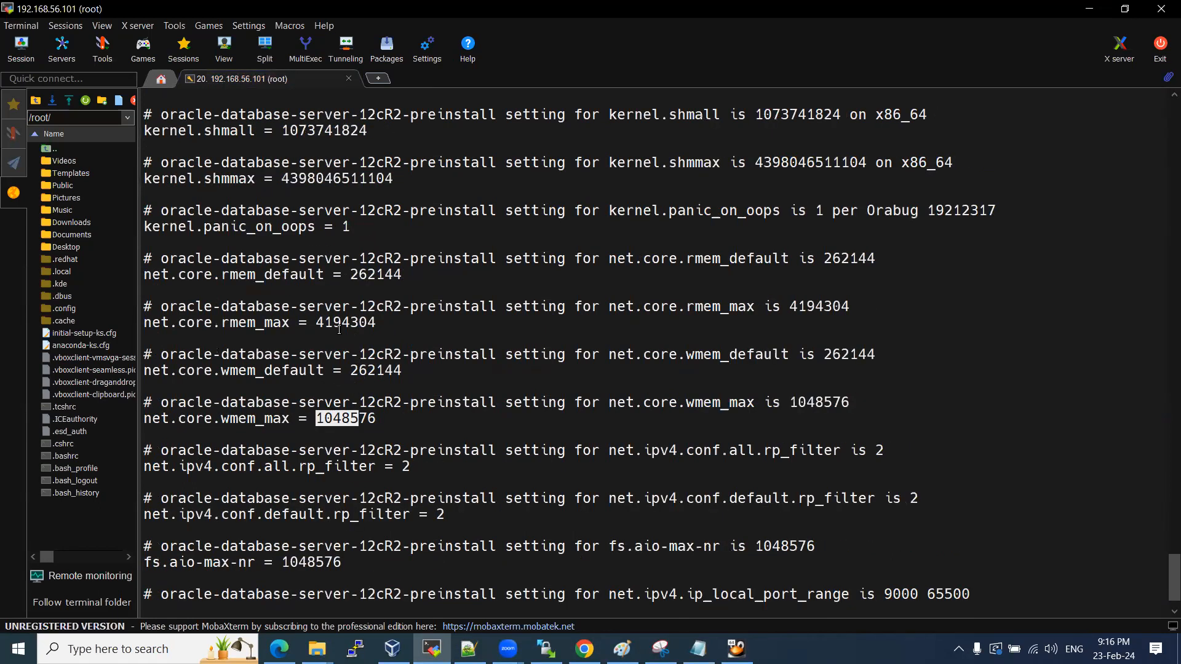
pyautogui.moveTo(284, 175); pyautogui.dragTo(350, 179)
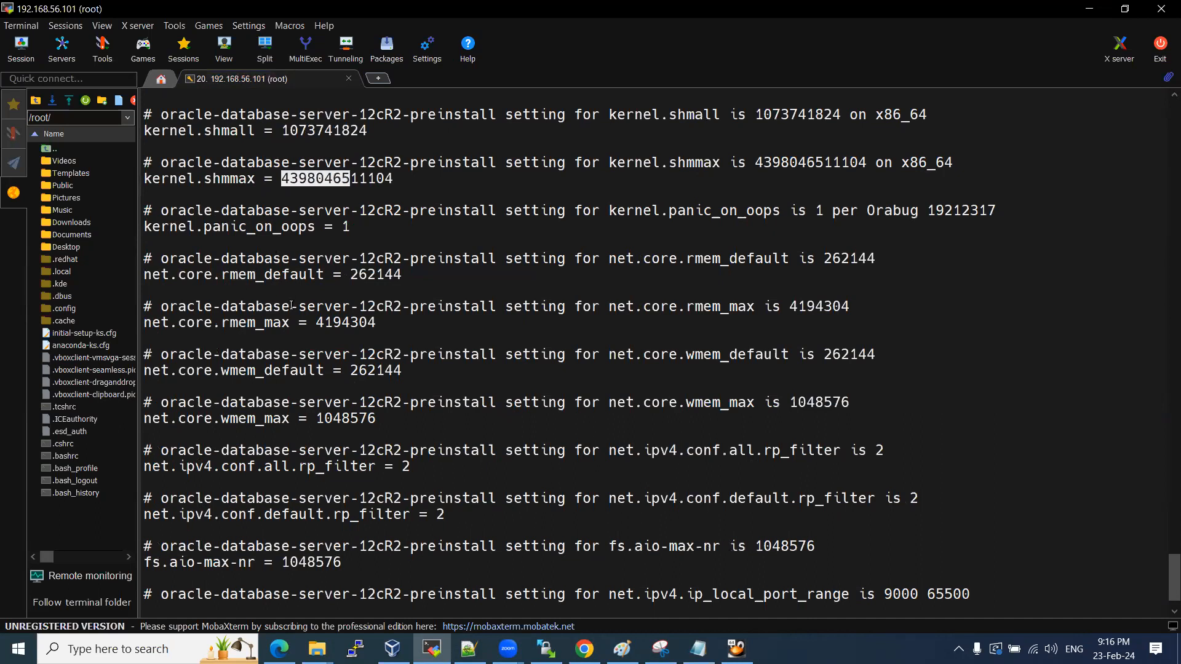
pyautogui.moveTo(281, 129); pyautogui.dragTo(367, 131)
pyautogui.moveTo(303, 179); pyautogui.dragTo(365, 179)
pyautogui.moveTo(290, 131); pyautogui.dragTo(733, 114)
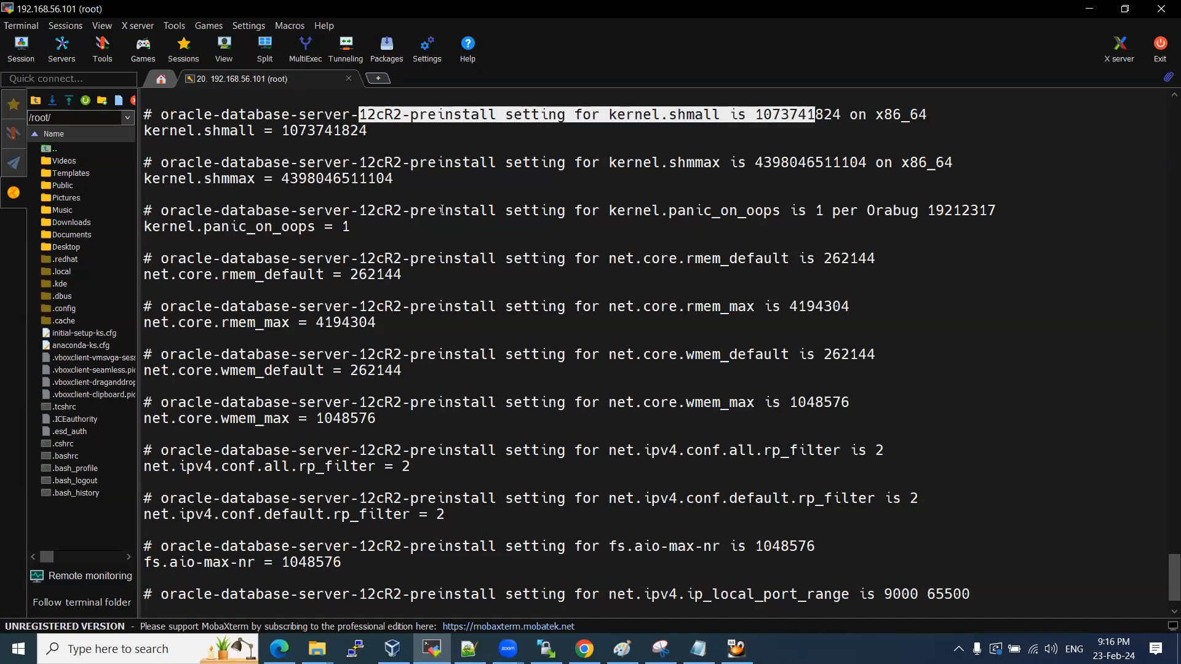
pyautogui.click(480, 113)
pyautogui.moveTo(503, 115); pyautogui.dragTo(180, 117)
pyautogui.moveTo(282, 131); pyautogui.dragTo(367, 131)
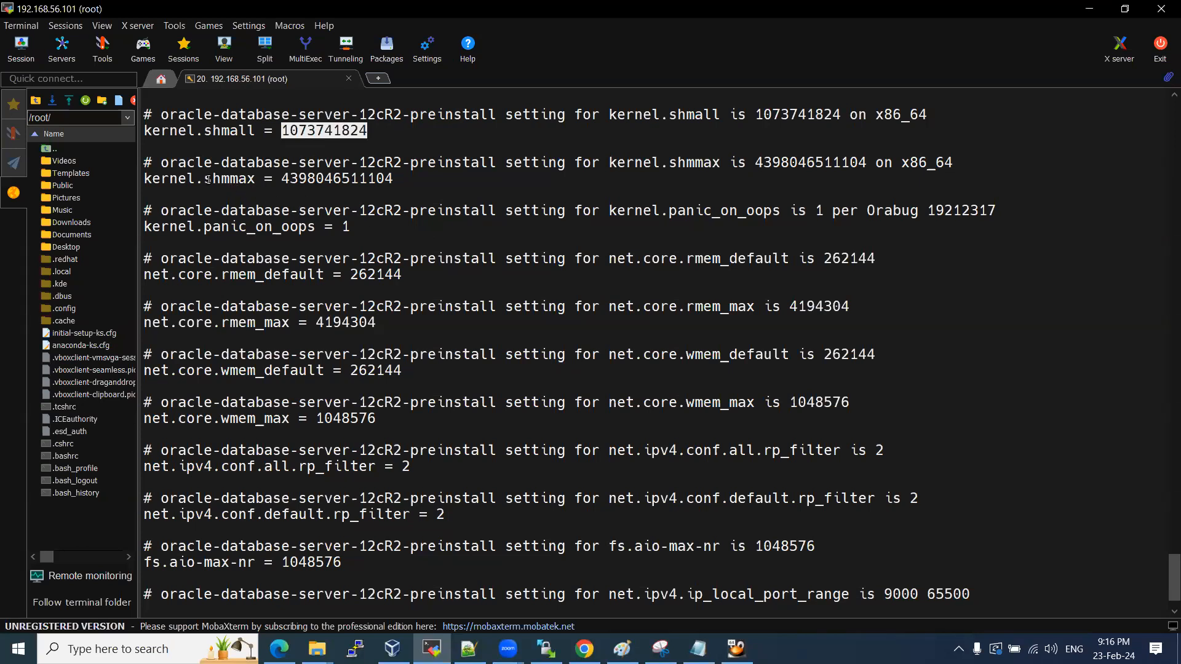
pyautogui.moveTo(208, 179); pyautogui.dragTo(260, 175)
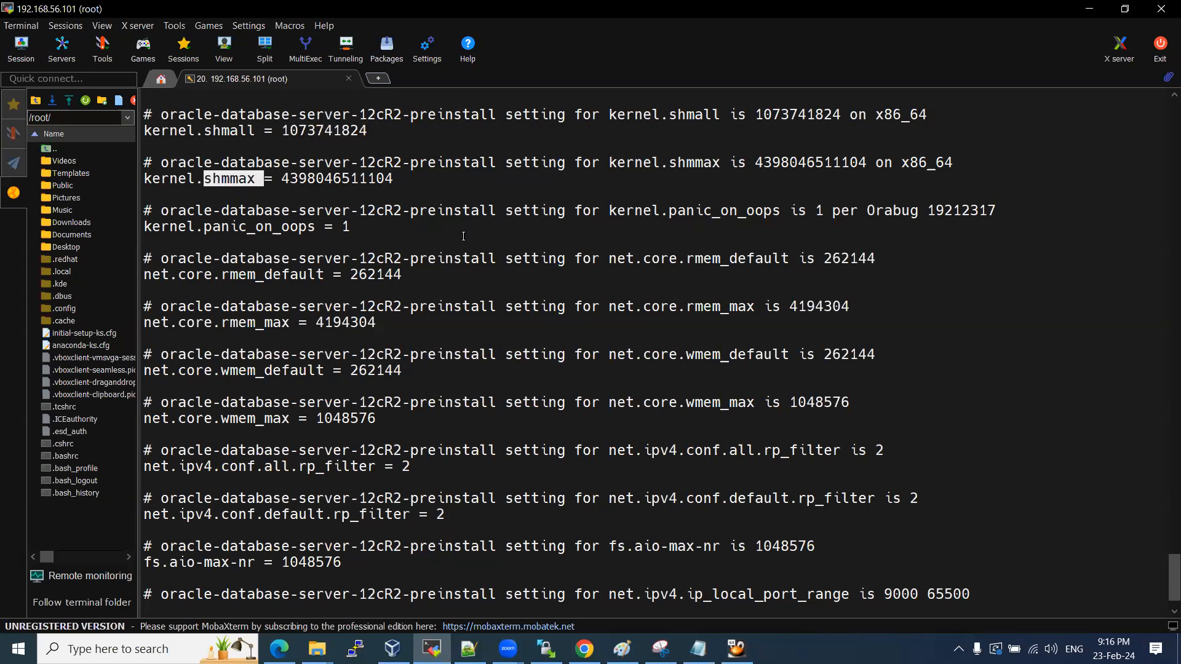
# Compare the notes' kernel.shmall, shmmax and shmmni values against the sysctl.conf output.
pyautogui.hotkey('alt', 'Tab')
pyautogui.scroll(-2, 353, 330)
pyautogui.scroll(-2, 344, 322)
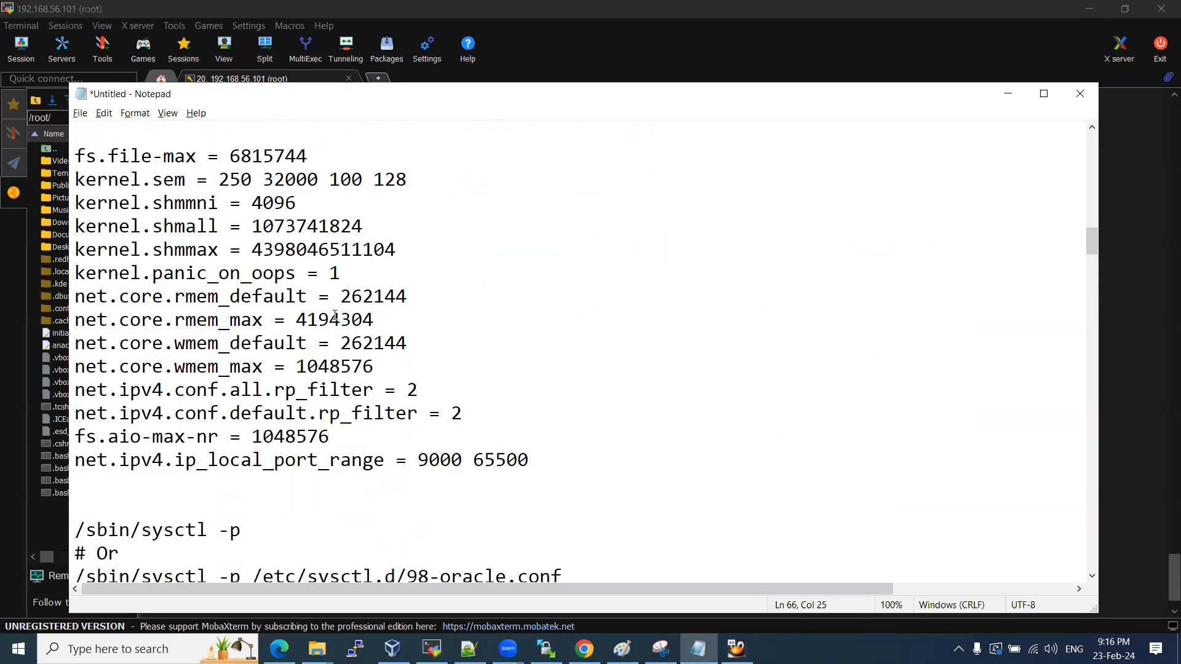
pyautogui.moveTo(77, 158); pyautogui.dragTo(538, 469)
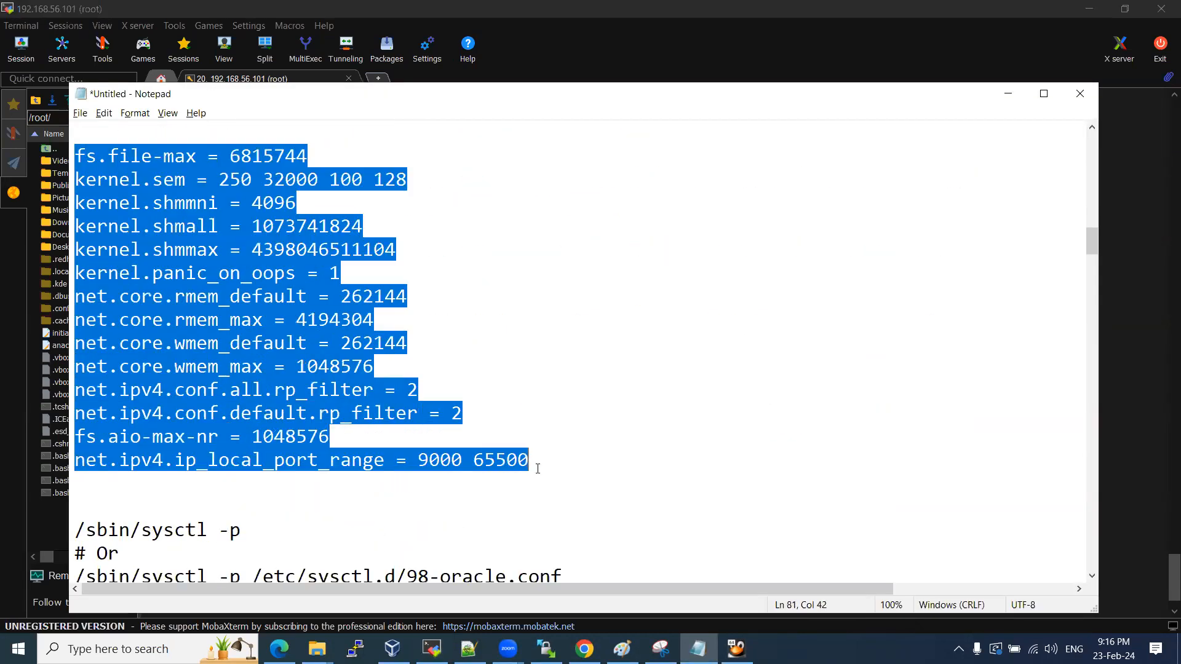
pyautogui.click(431, 475)
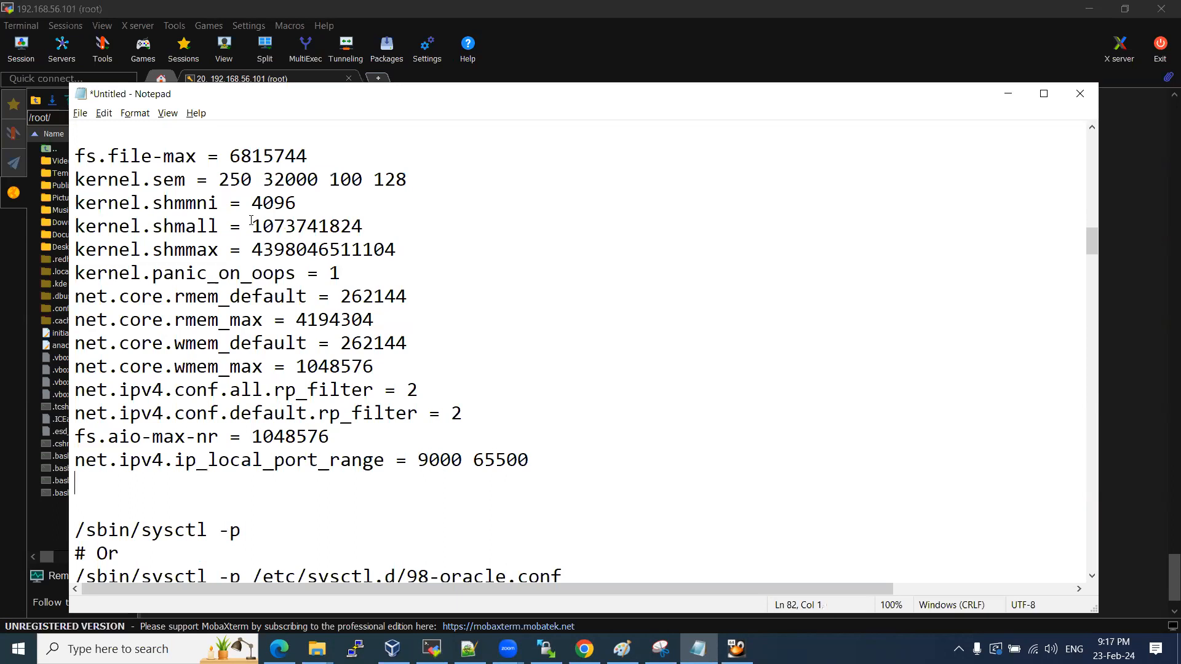
pyautogui.moveTo(253, 203); pyautogui.dragTo(297, 203)
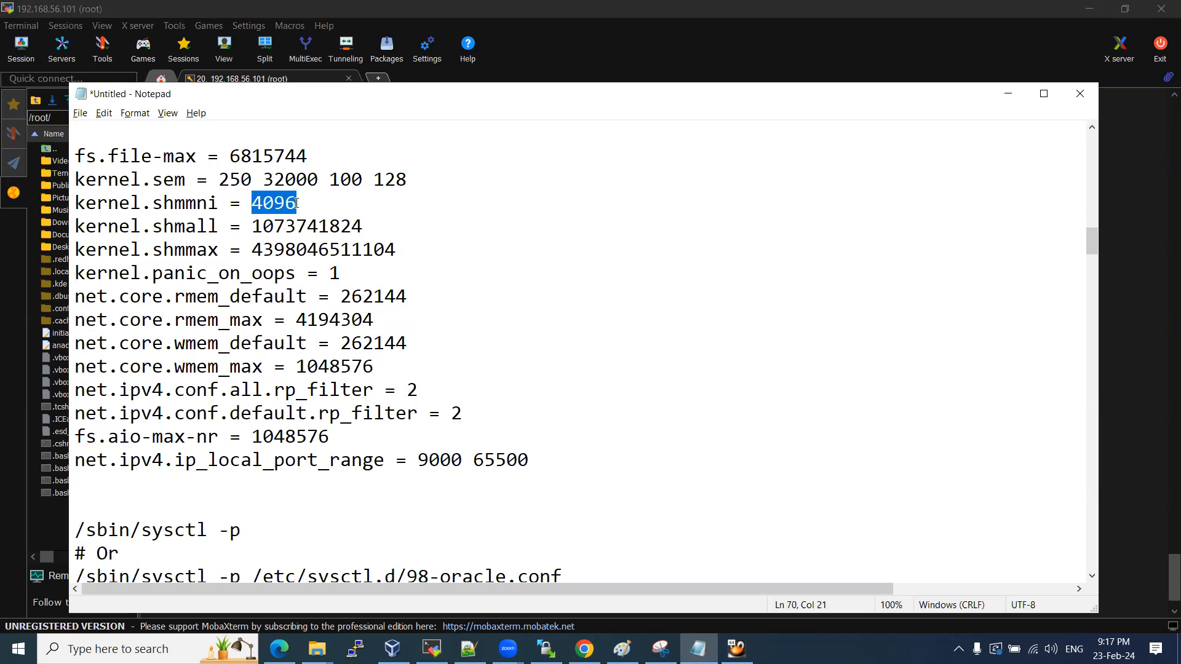
pyautogui.hotkey('alt', 'Tab')
pyautogui.moveTo(284, 128); pyautogui.dragTo(365, 132)
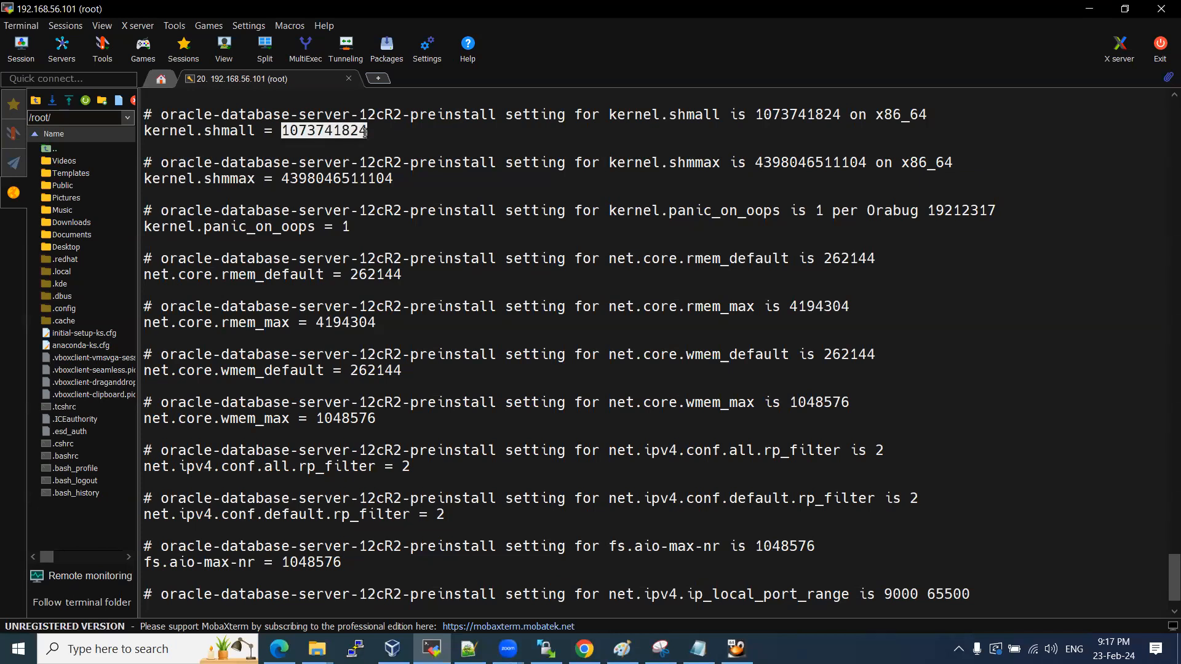
pyautogui.moveTo(289, 179); pyautogui.dragTo(383, 178)
pyautogui.hotkey('alt', 'Tab')
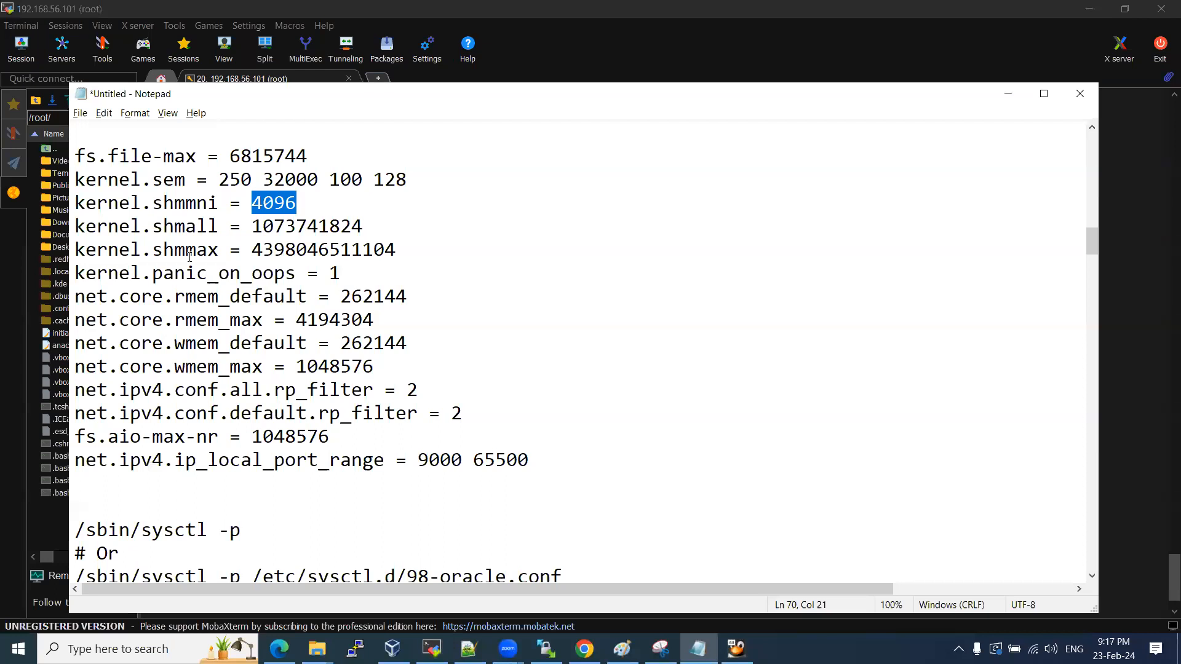
pyautogui.moveTo(263, 226); pyautogui.dragTo(332, 226)
pyautogui.hotkey('alt', 'Tab')
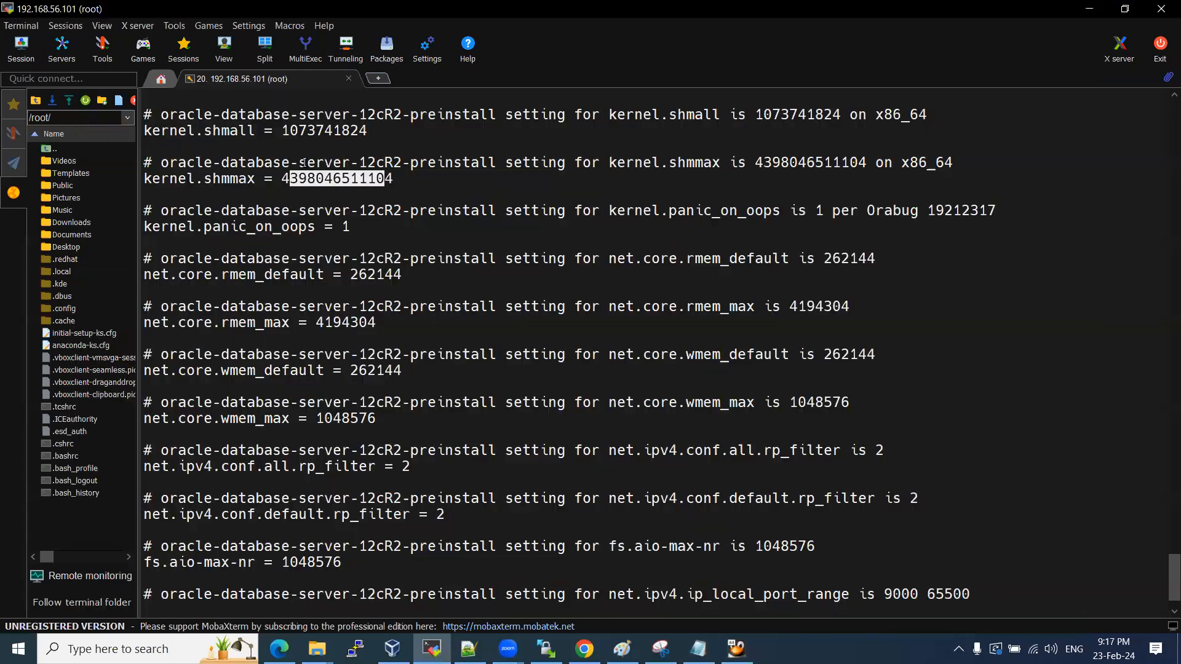
pyautogui.moveTo(301, 131); pyautogui.dragTo(347, 130)
pyautogui.hotkey('alt', 'Tab')
pyautogui.moveTo(263, 249); pyautogui.dragTo(320, 249)
pyautogui.hotkey('alt', 'Tab')
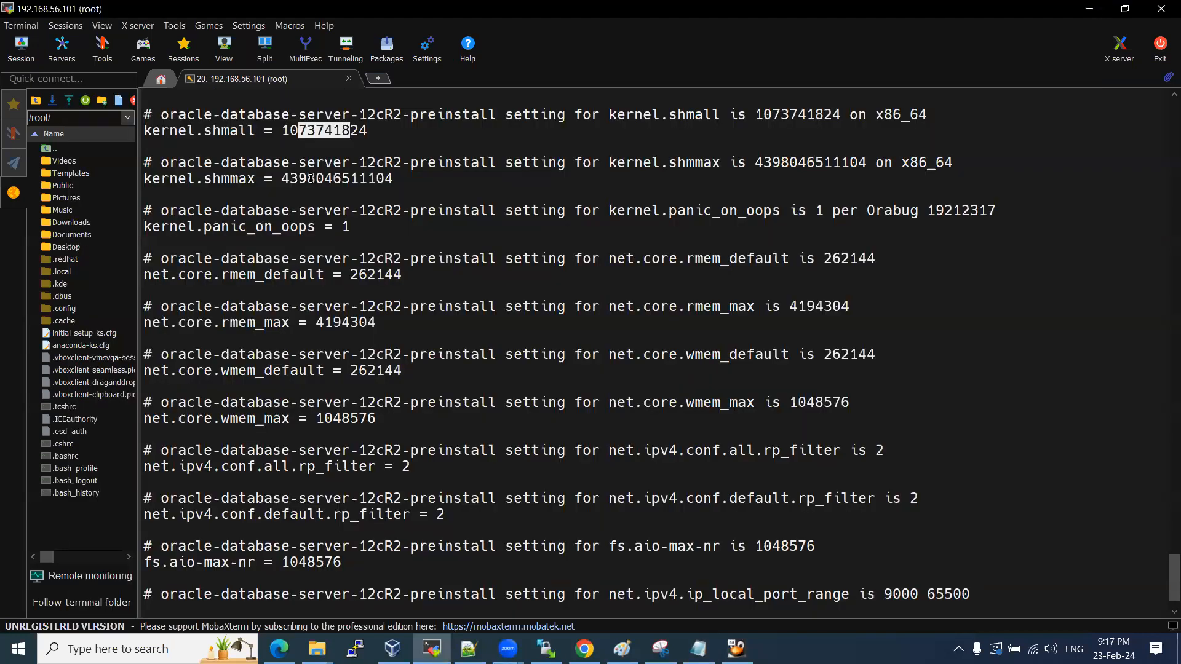
pyautogui.moveTo(311, 178); pyautogui.dragTo(393, 178)
pyautogui.hotkey('alt', 'Tab')
pyautogui.click(275, 249)
pyautogui.moveTo(267, 227); pyautogui.dragTo(384, 249)
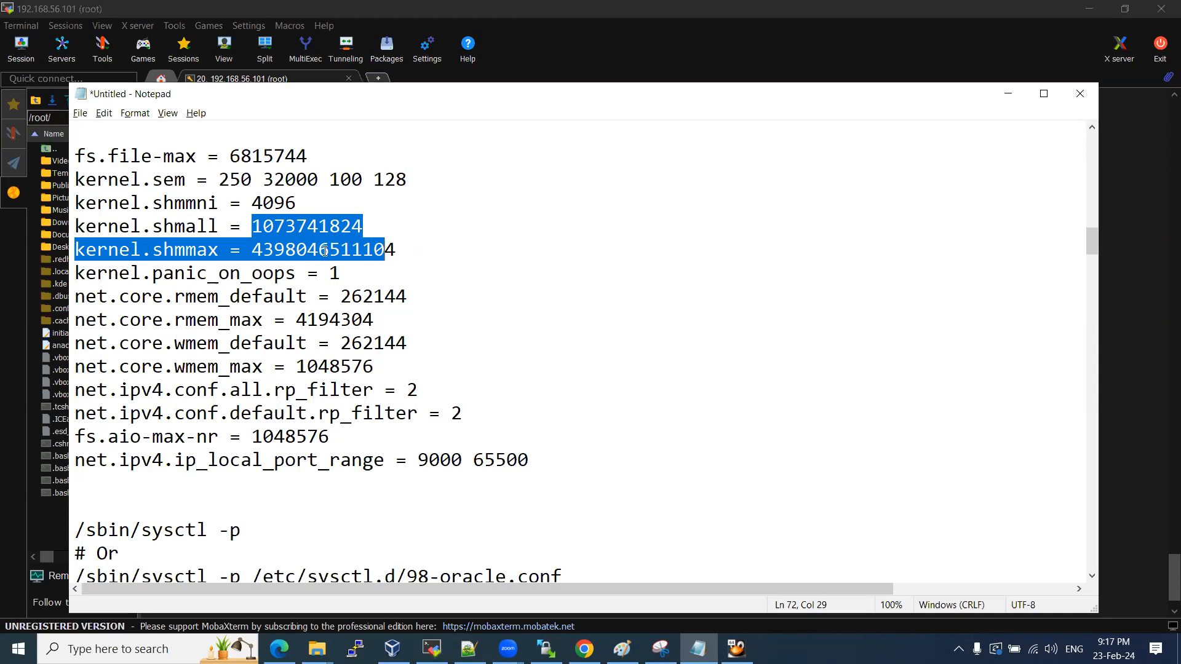
# Review the sysctl -p reload commands and copy the limits.d preinstall file path.
pyautogui.scroll(-3, 319, 265)
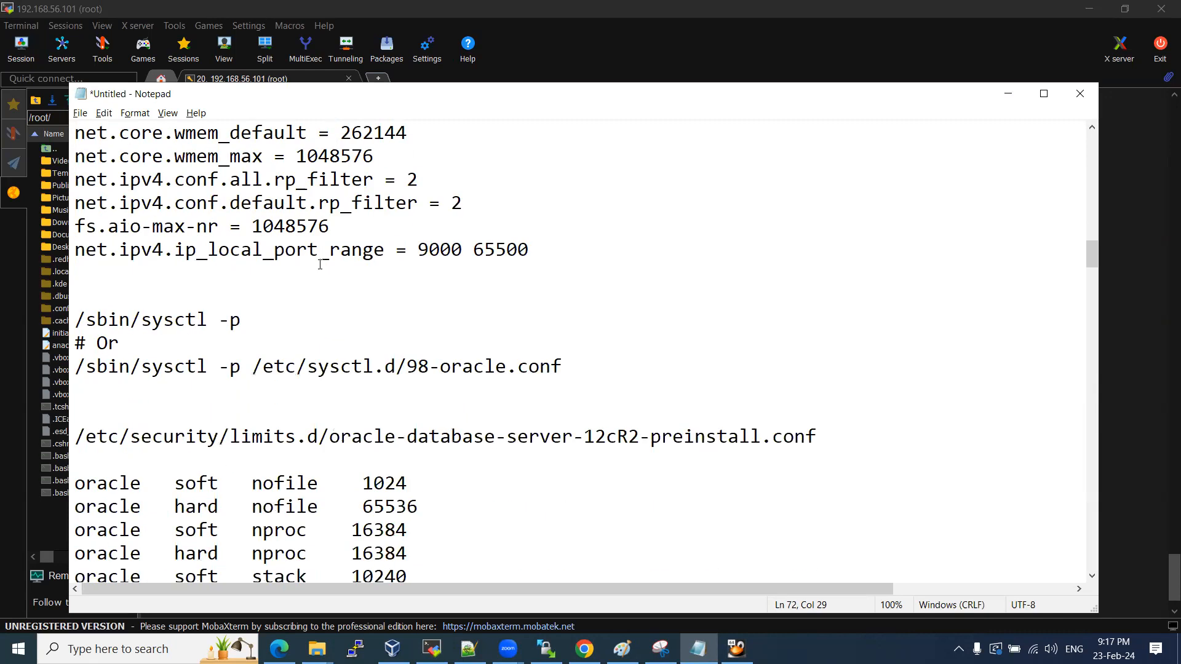
pyautogui.scroll(-2, 317, 264)
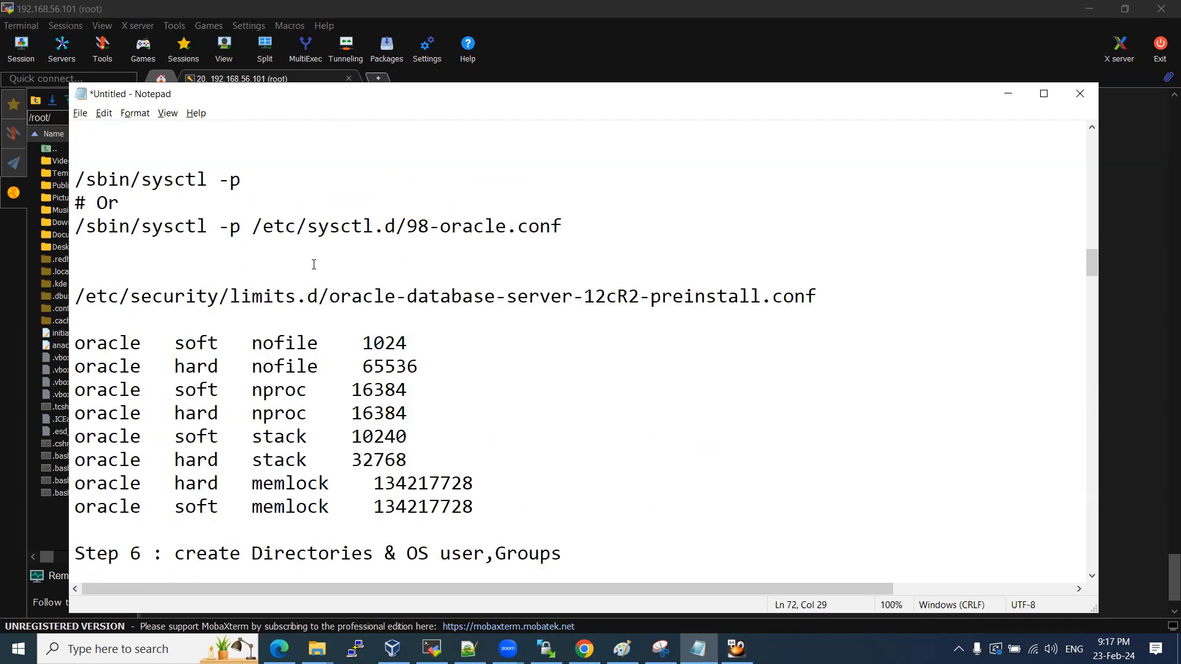
pyautogui.moveTo(75, 226); pyautogui.dragTo(506, 227)
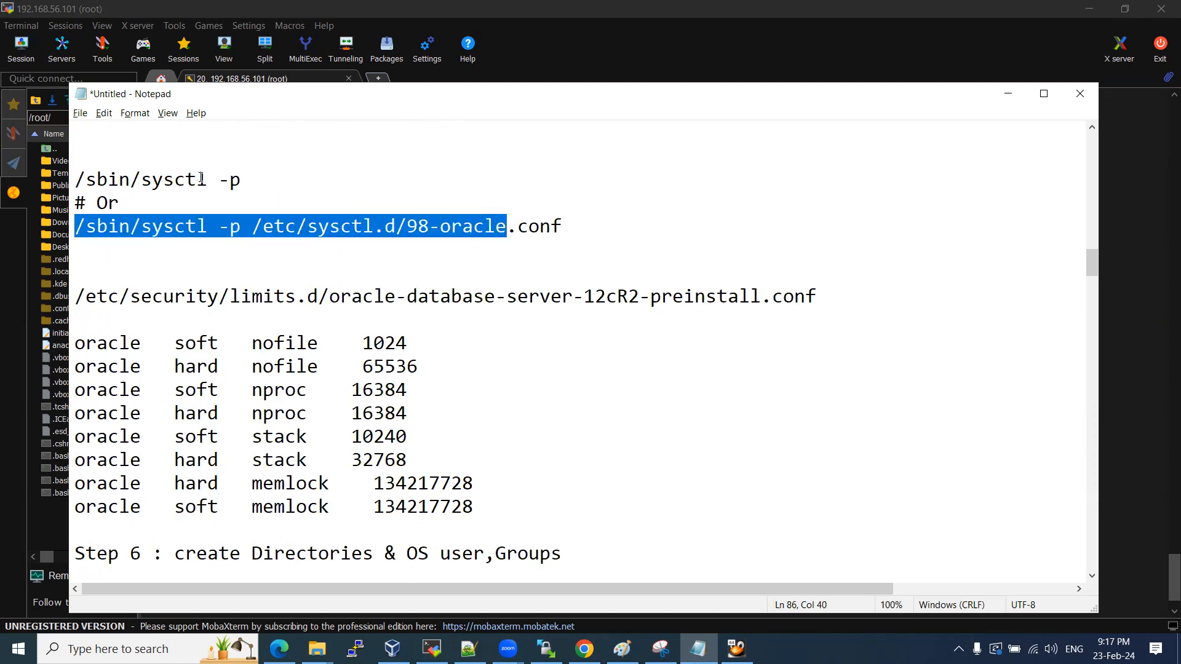
pyautogui.moveTo(244, 180); pyautogui.dragTo(84, 180)
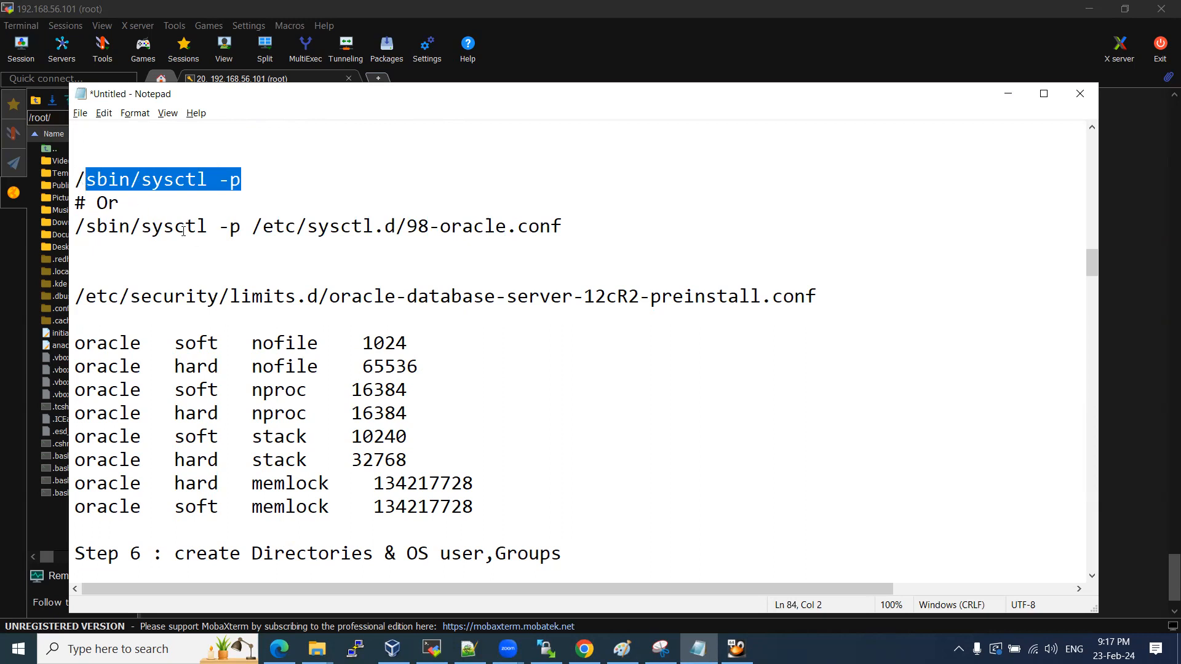
pyautogui.click(158, 241)
pyautogui.scroll(-2, 160, 240)
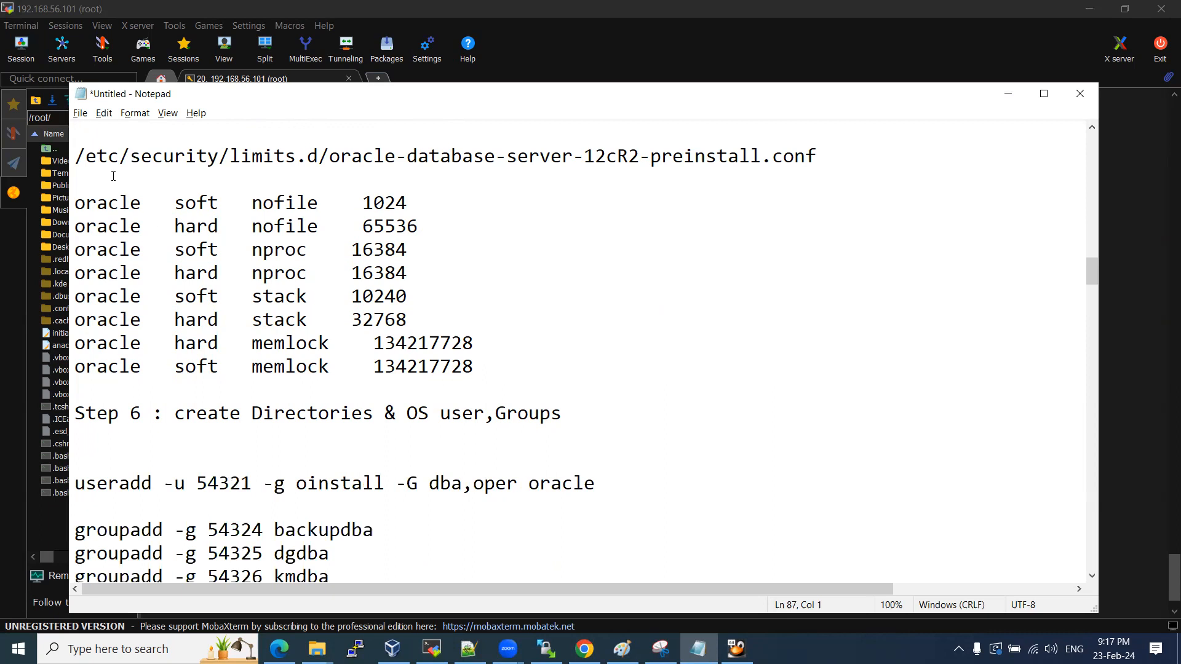
pyautogui.moveTo(75, 160); pyautogui.dragTo(820, 161)
pyautogui.hotkey('ctrl', 'c')
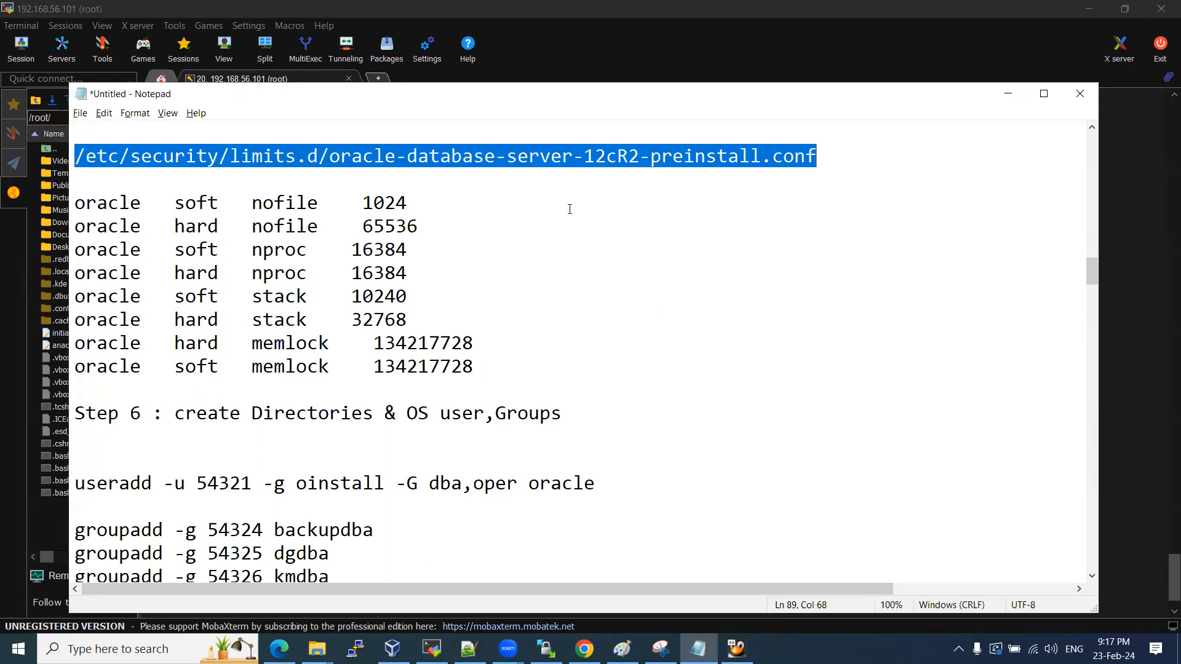
pyautogui.hotkey('alt', 'Tab')
# Print the 12cR2 preinstall limits.d file and check its nproc and soft stack 10240 limits.
pyautogui.write('cat')
pyautogui.rightClick(532, 291)
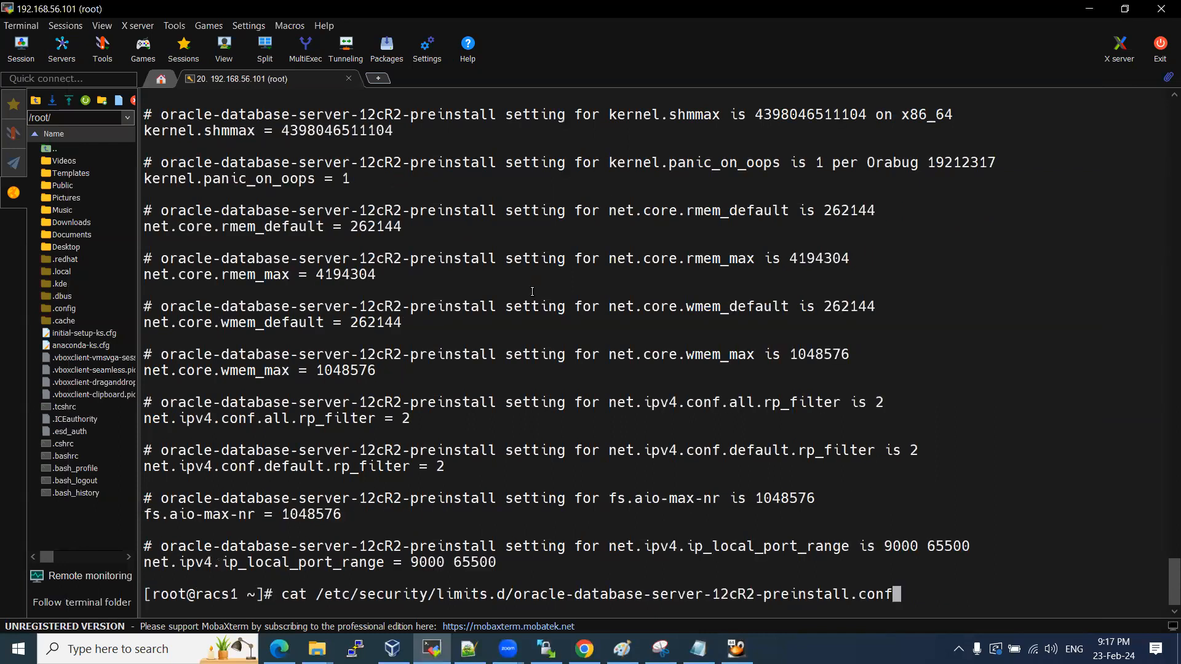
pyautogui.press('Return')
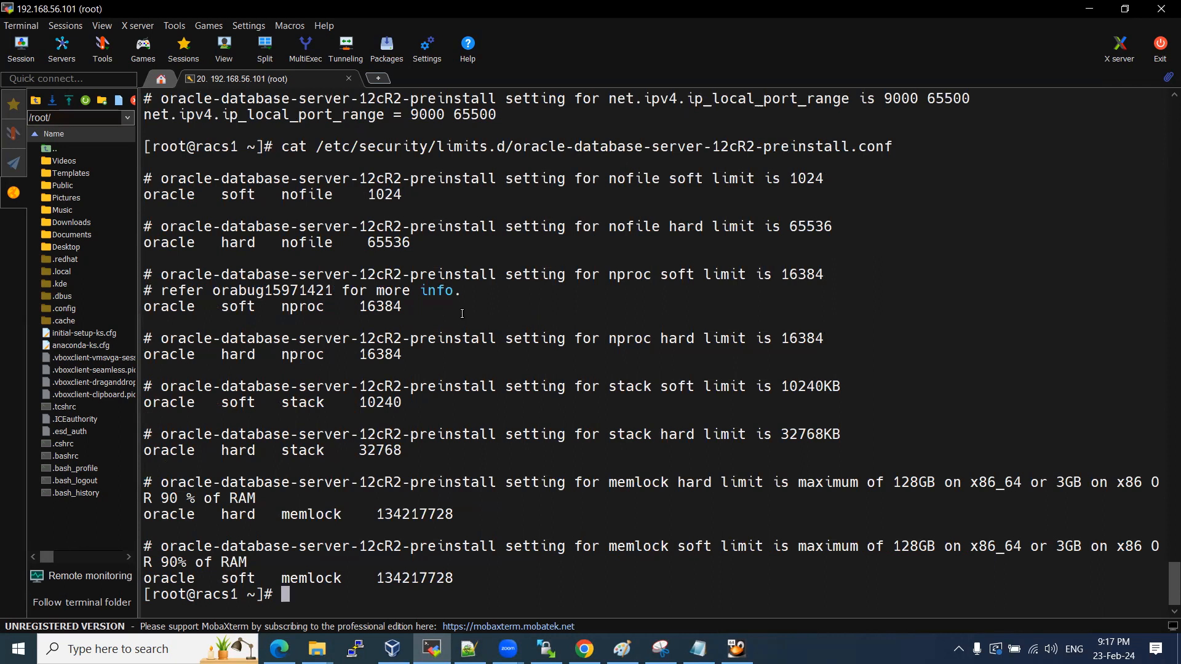
pyautogui.hotkey('alt', 'Tab')
pyautogui.click(221, 205)
pyautogui.moveTo(230, 159); pyautogui.dragTo(316, 151)
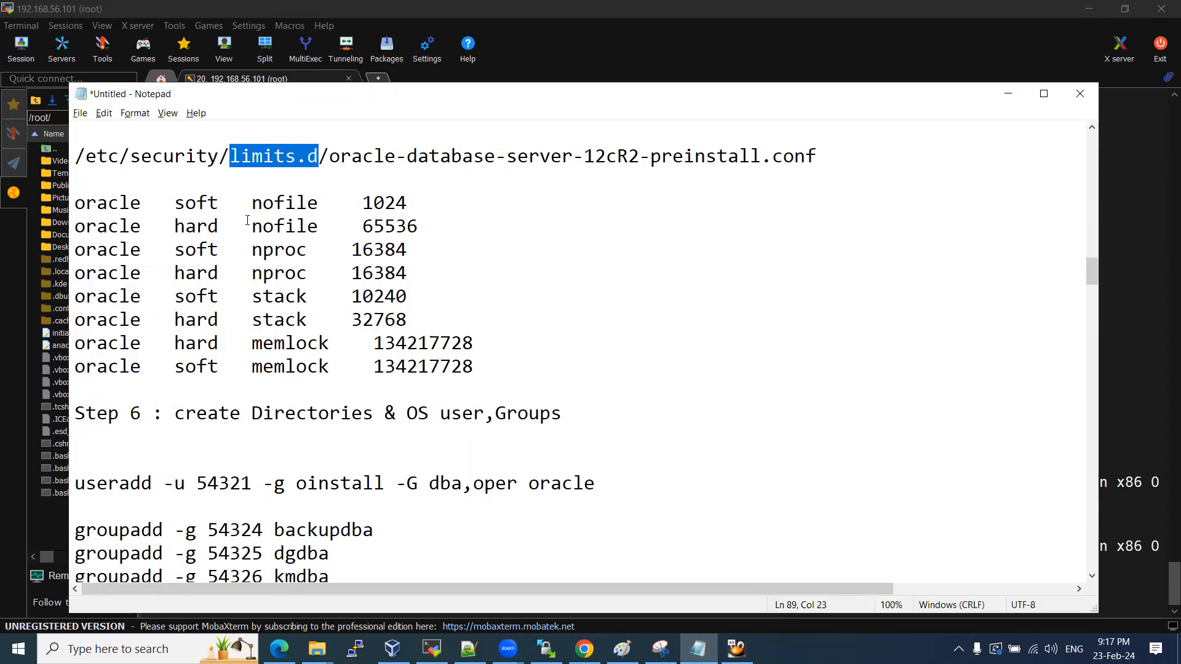
pyautogui.moveTo(252, 249); pyautogui.dragTo(296, 249)
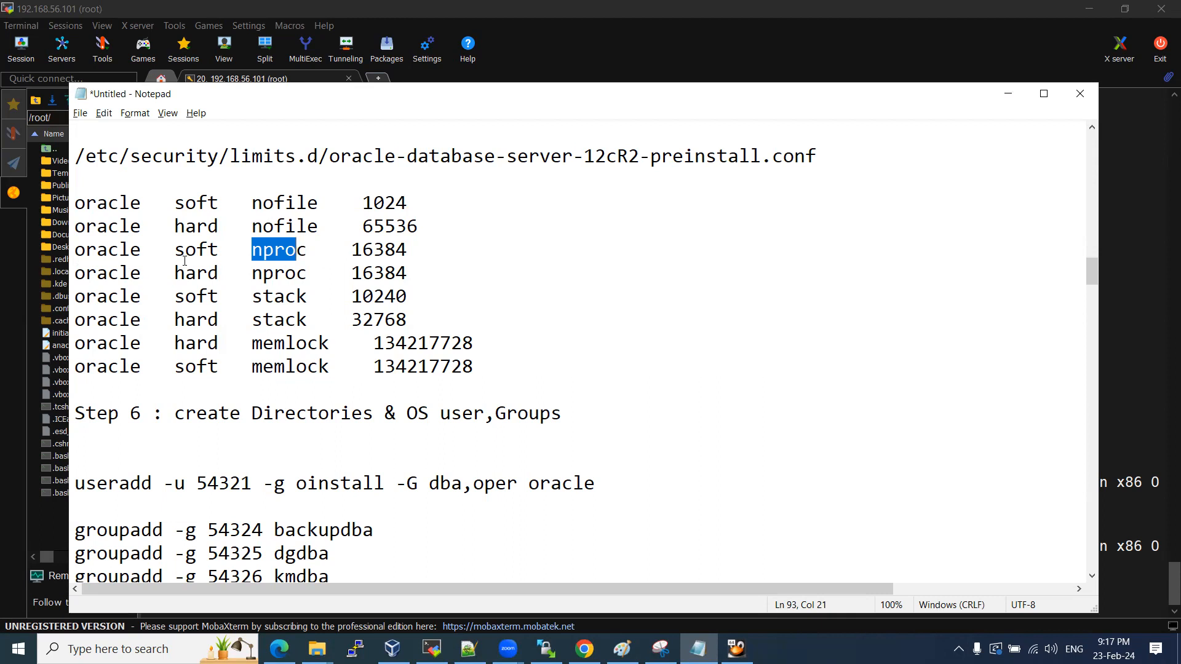
pyautogui.moveTo(362, 296); pyautogui.dragTo(405, 291)
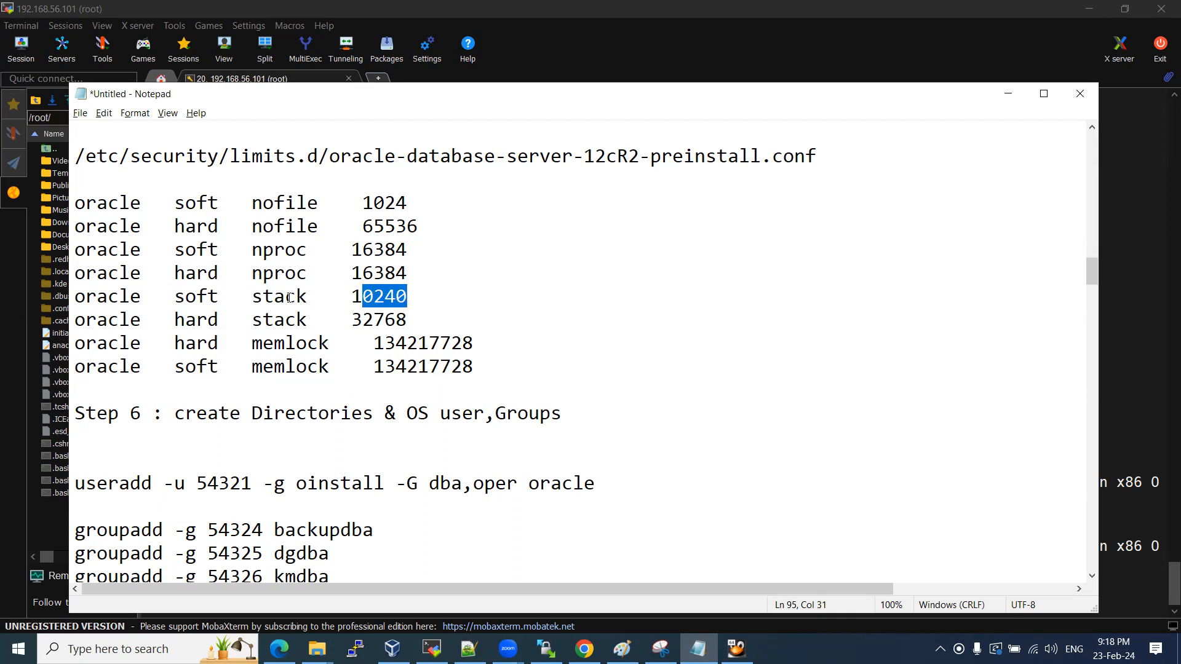
pyautogui.scroll(15, 289, 298)
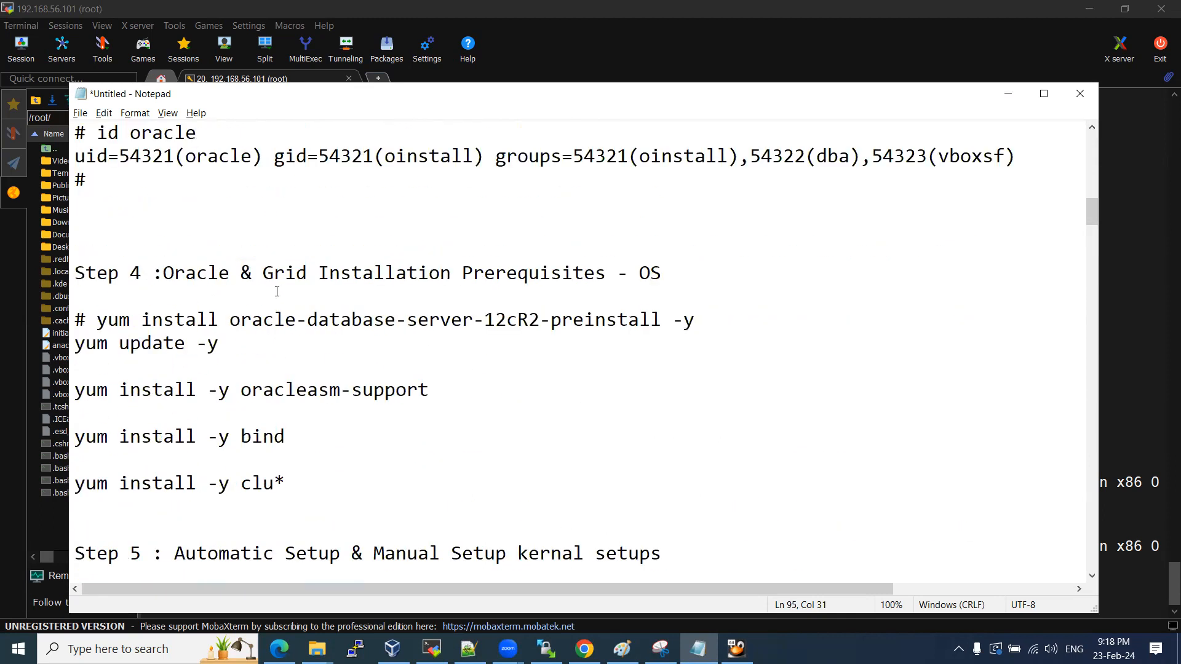
# Review the preinstall package name and the oracle nofile, nproc and stack limit entries.
pyautogui.moveTo(229, 320); pyautogui.dragTo(662, 320)
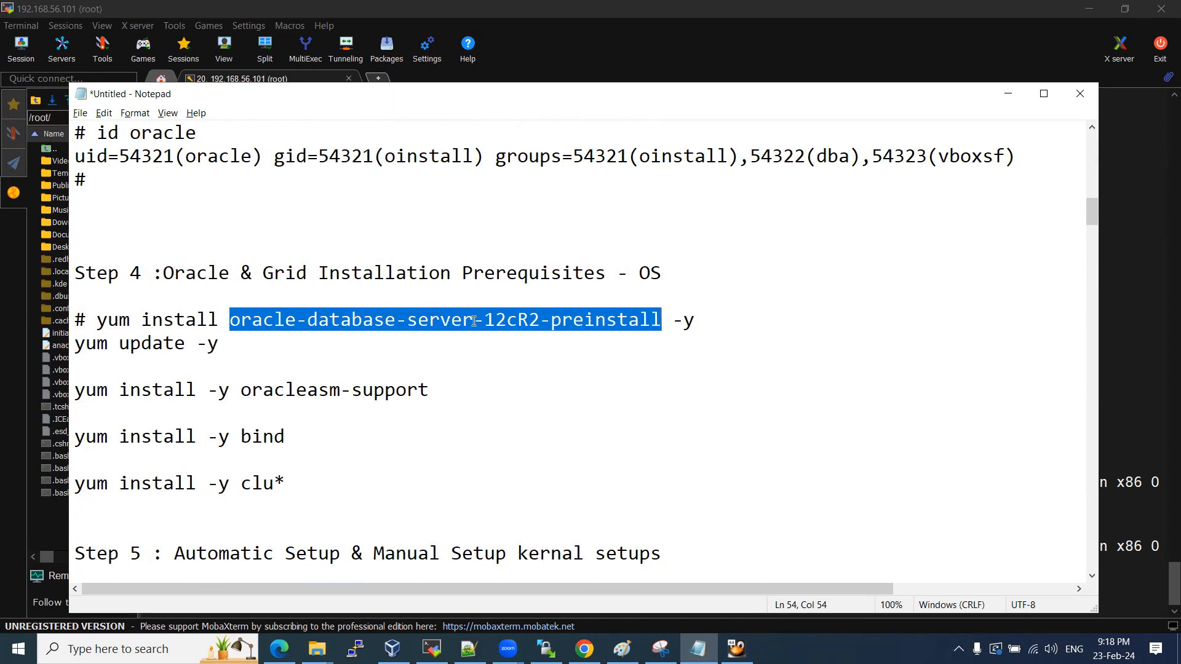
pyautogui.scroll(-5, 442, 324)
pyautogui.scroll(6, 451, 319)
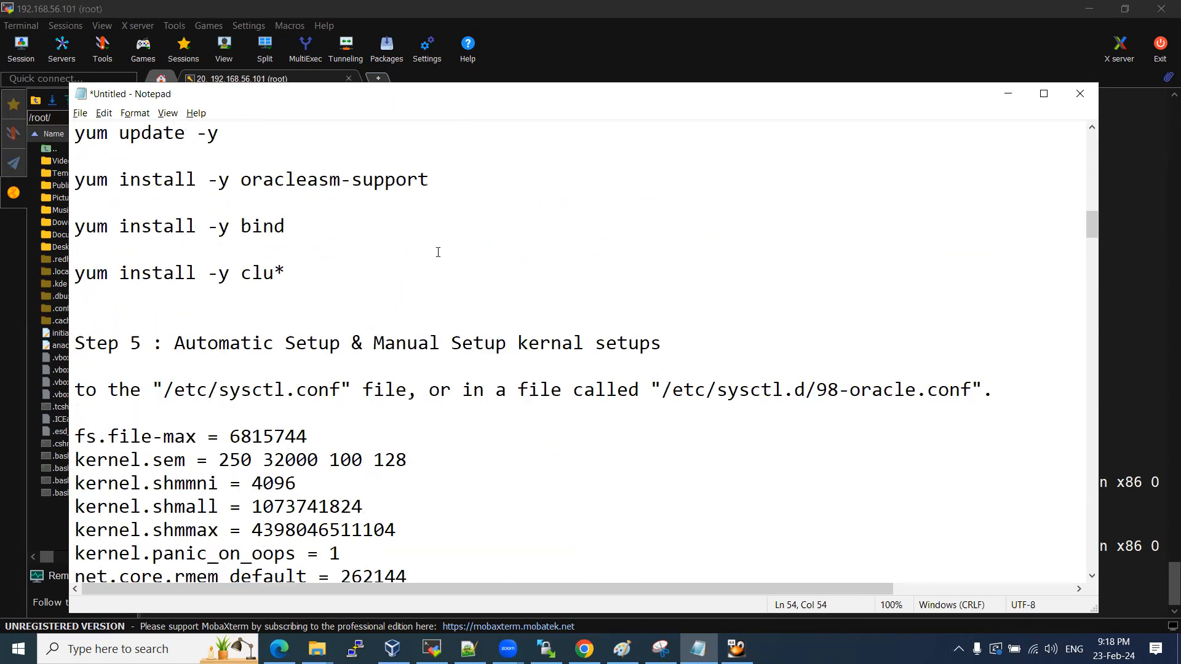
pyautogui.scroll(-4, 516, 378)
pyautogui.moveTo(240, 387); pyautogui.dragTo(333, 389)
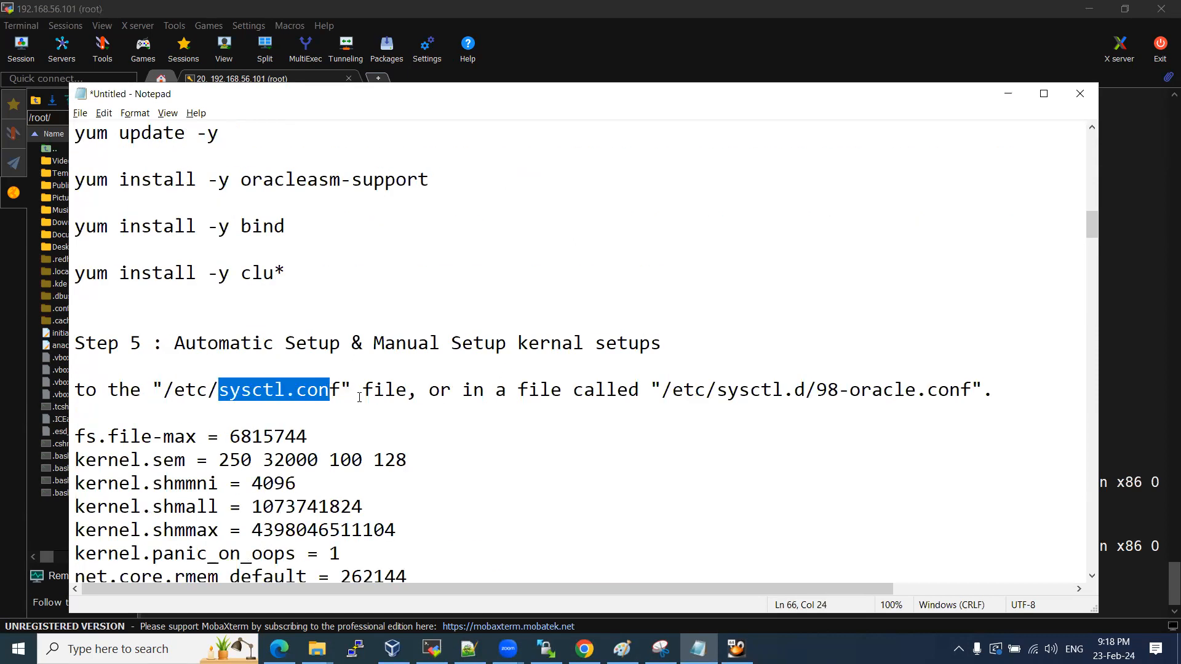
pyautogui.scroll(-5, 361, 387)
pyautogui.scroll(-3, 364, 400)
pyautogui.moveTo(231, 367); pyautogui.dragTo(314, 367)
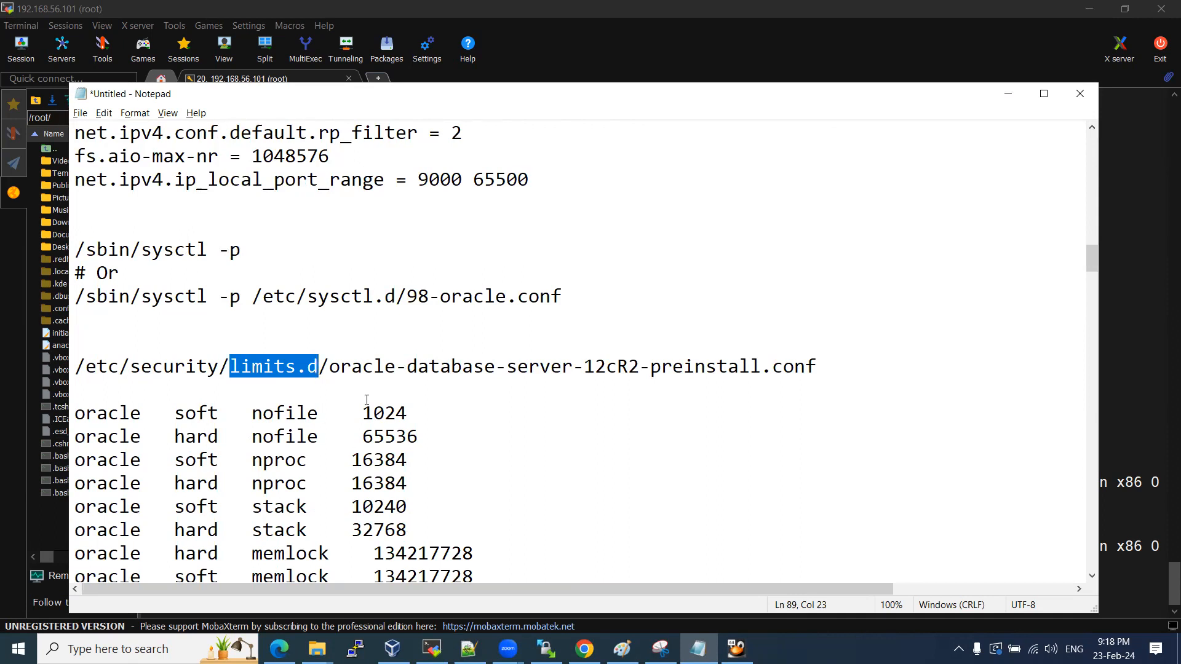
pyautogui.scroll(11, 340, 431)
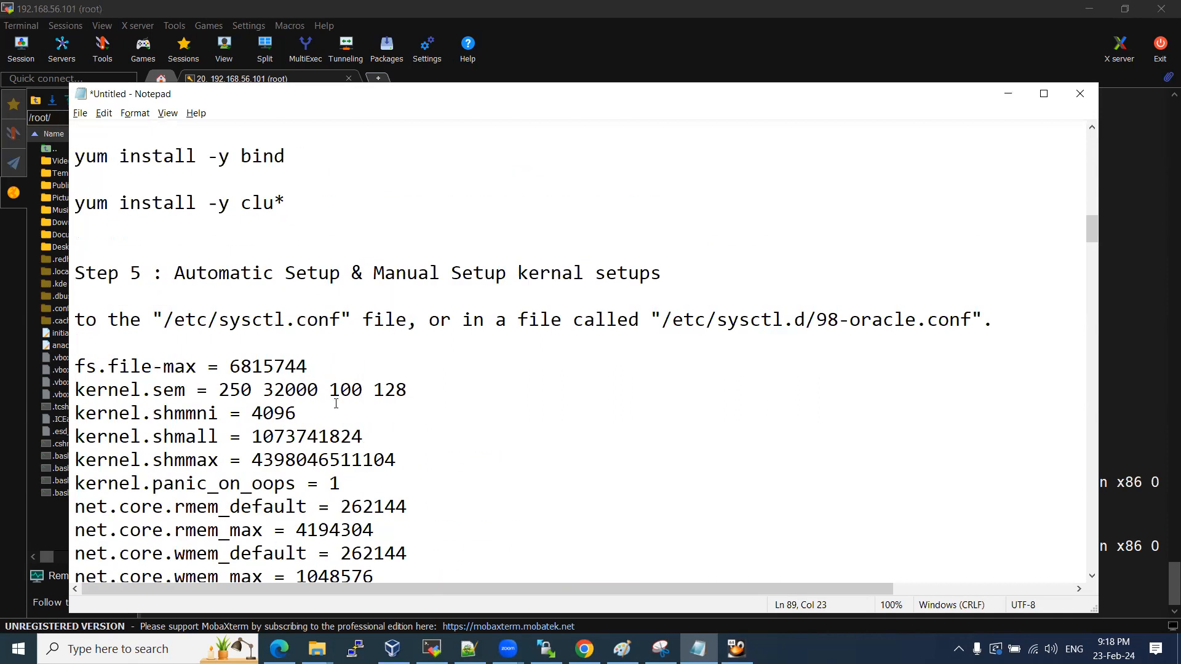
pyautogui.moveTo(252, 319); pyautogui.dragTo(437, 312)
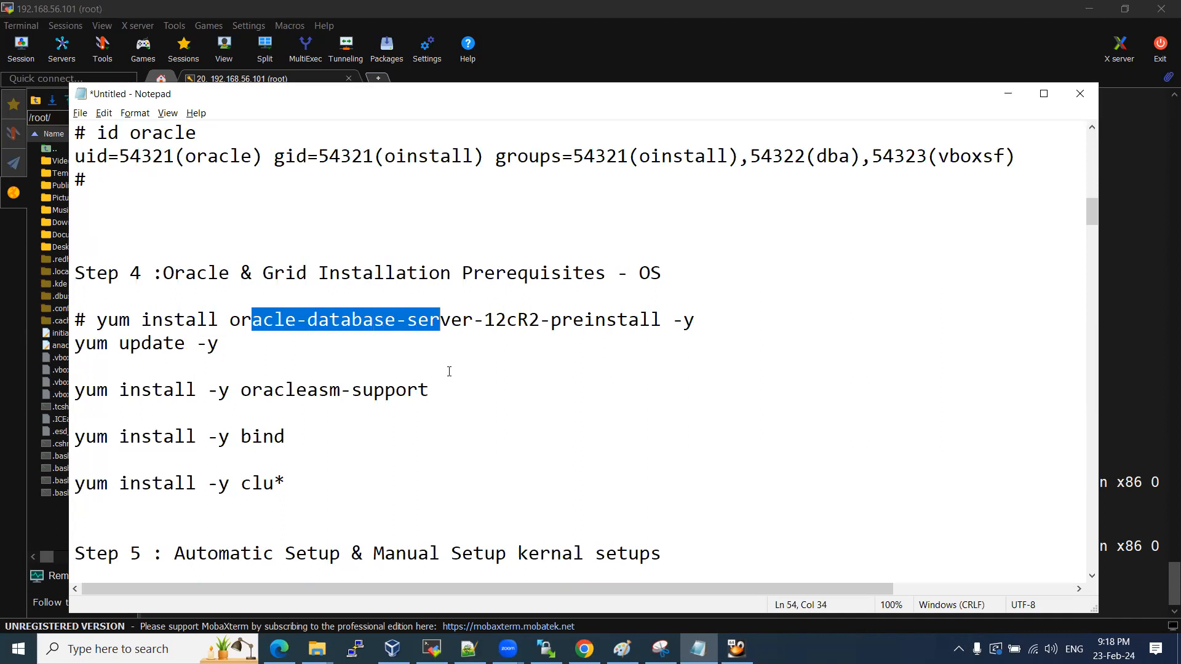
pyautogui.scroll(-7, 449, 371)
pyautogui.moveTo(74, 153); pyautogui.dragTo(330, 320)
pyautogui.scroll(-5, 334, 371)
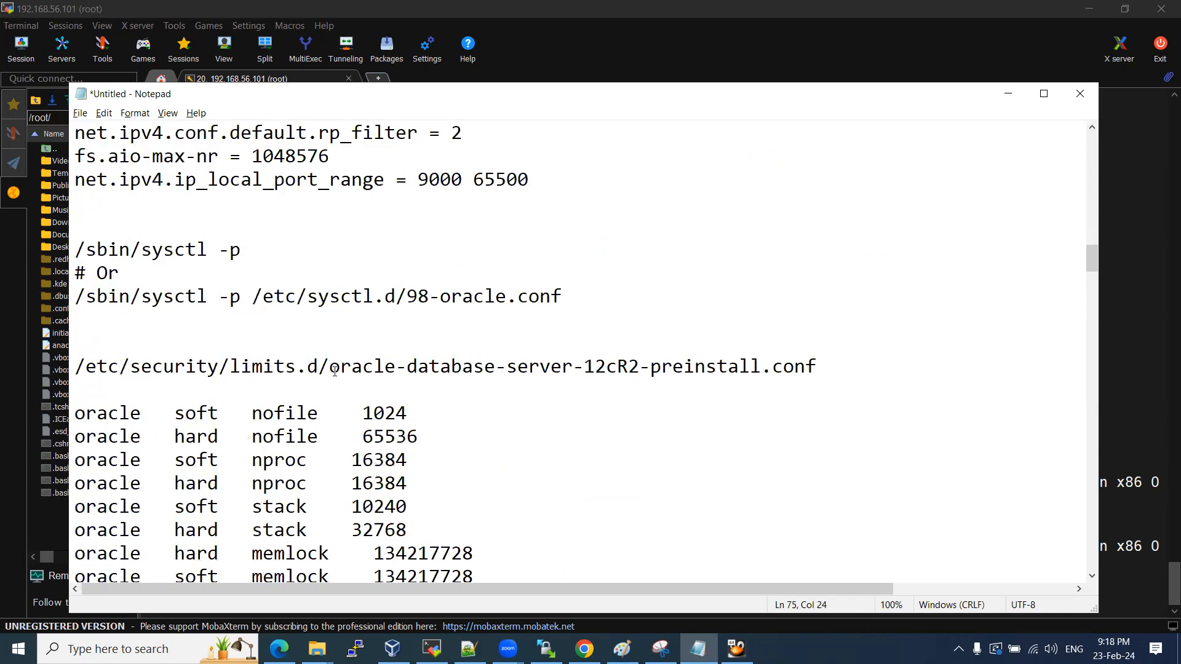
pyautogui.moveTo(174, 412); pyautogui.dragTo(263, 530)
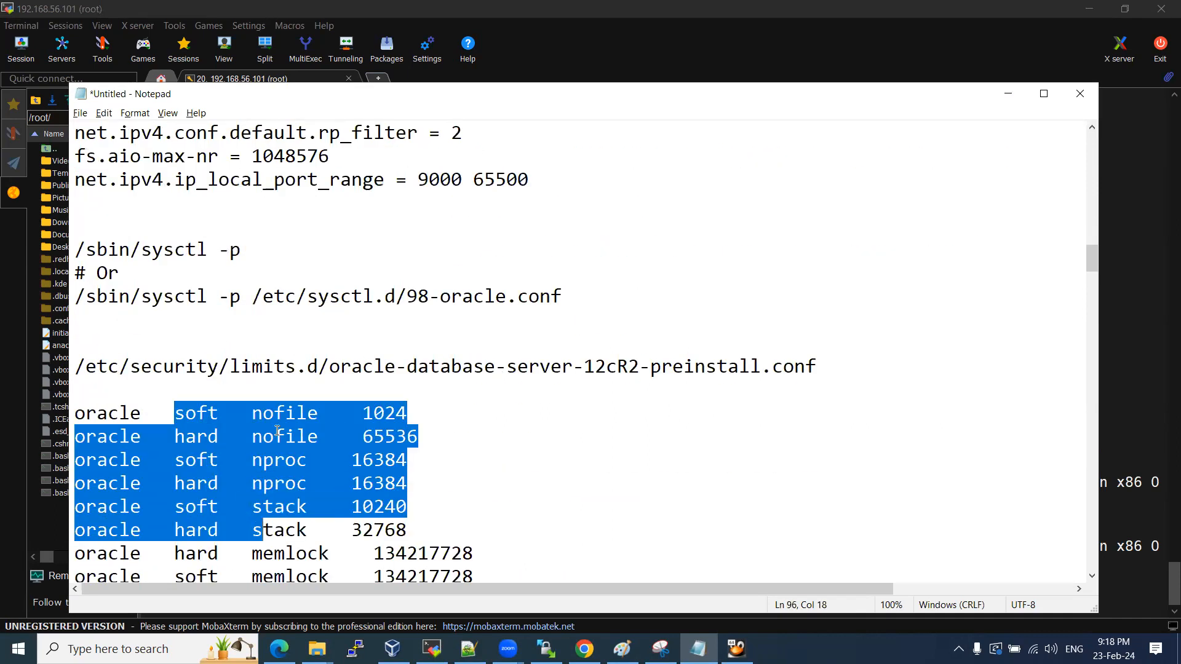
pyautogui.scroll(5, 278, 430)
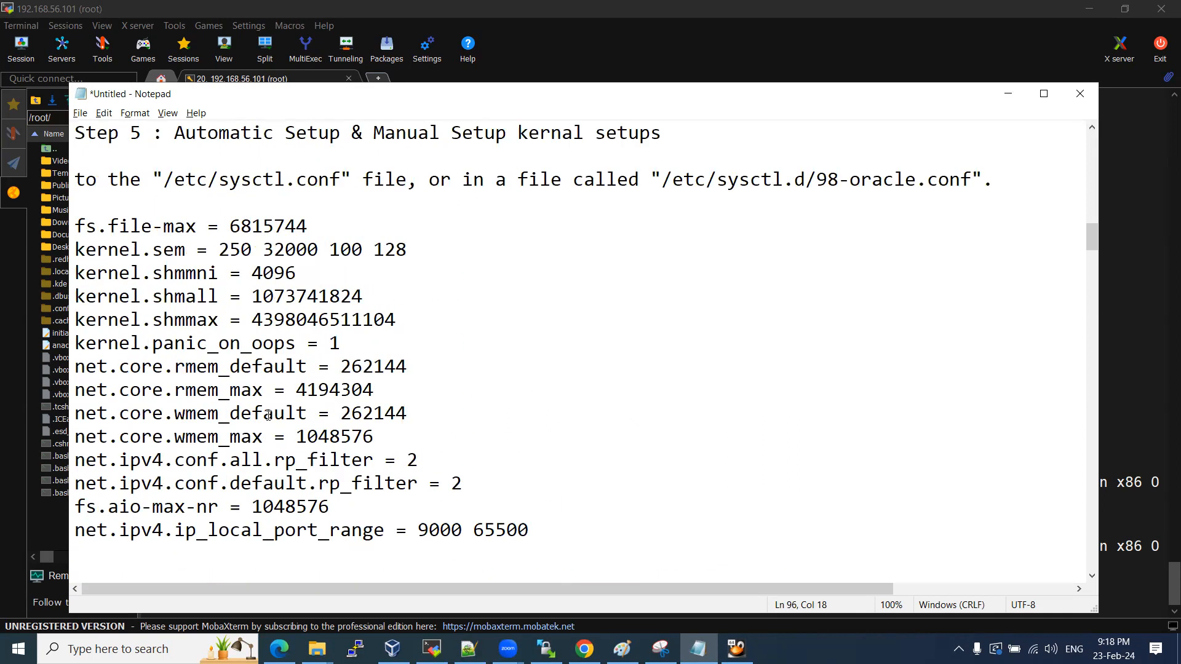
pyautogui.scroll(1, 268, 416)
pyautogui.moveTo(175, 202); pyautogui.dragTo(676, 204)
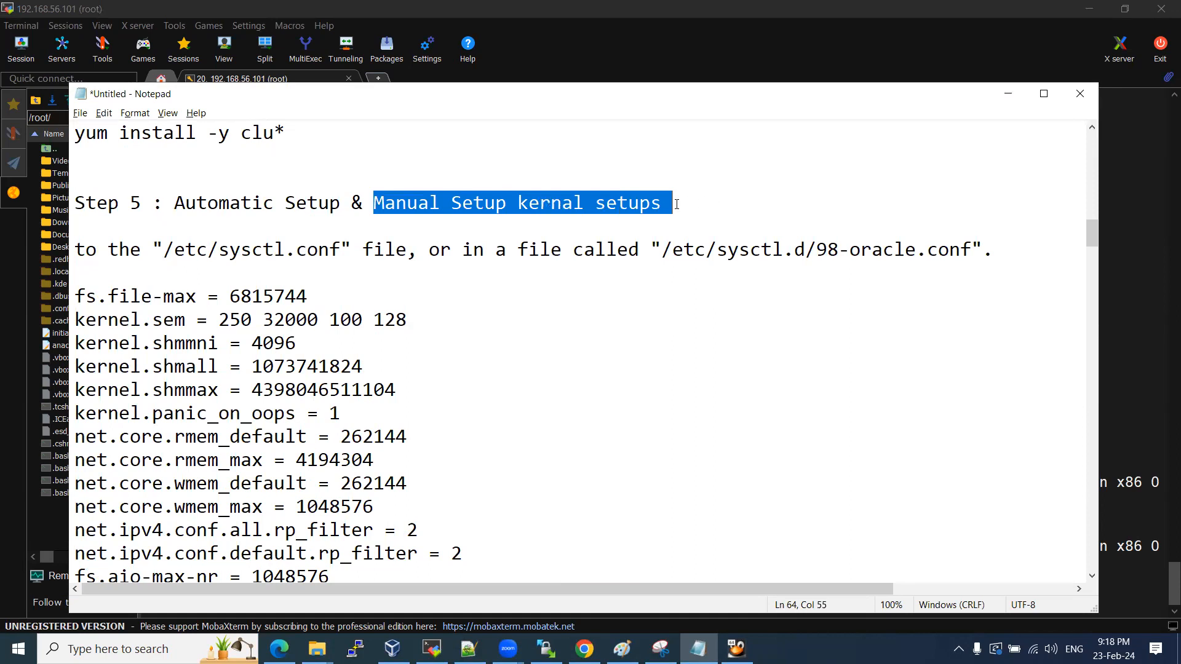
# Change the Step 5 heading ending from 'setups' to 'setup..' and bring Step 6 into view.
pyautogui.click(651, 203)
pyautogui.press('Delete')
pyautogui.press('BackSpace')
pyautogui.press('BackSpace')
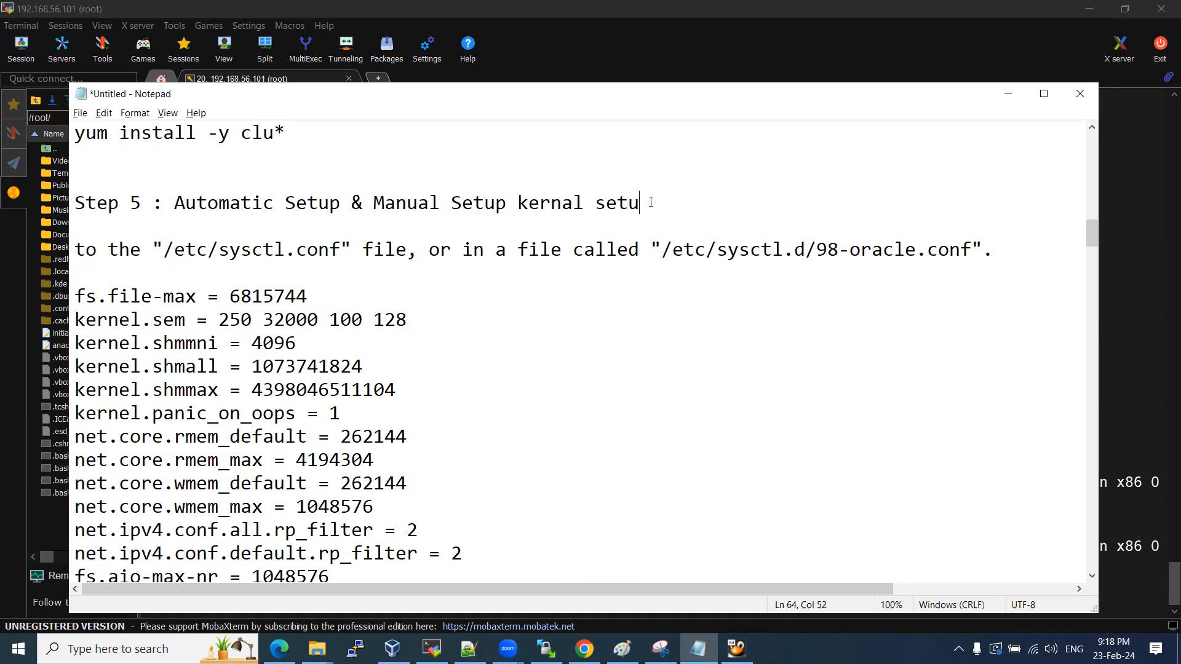
pyautogui.write('up..')
pyautogui.moveTo(172, 201); pyautogui.dragTo(273, 200)
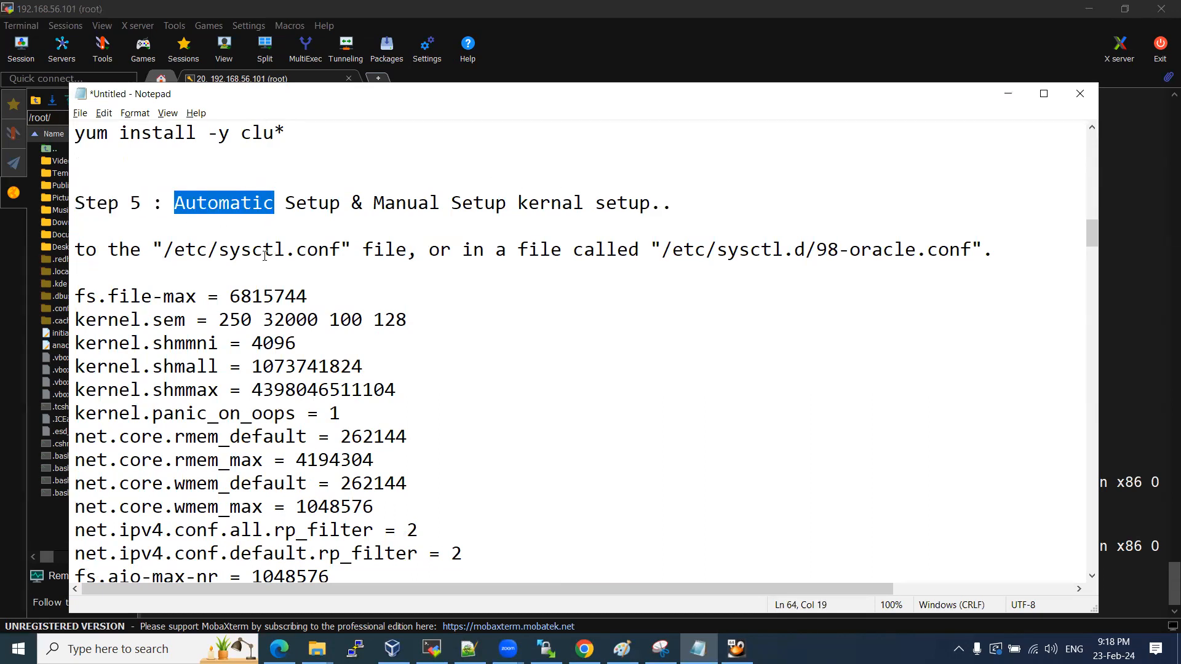
pyautogui.scroll(4, 270, 246)
pyautogui.moveTo(236, 251); pyautogui.dragTo(526, 254)
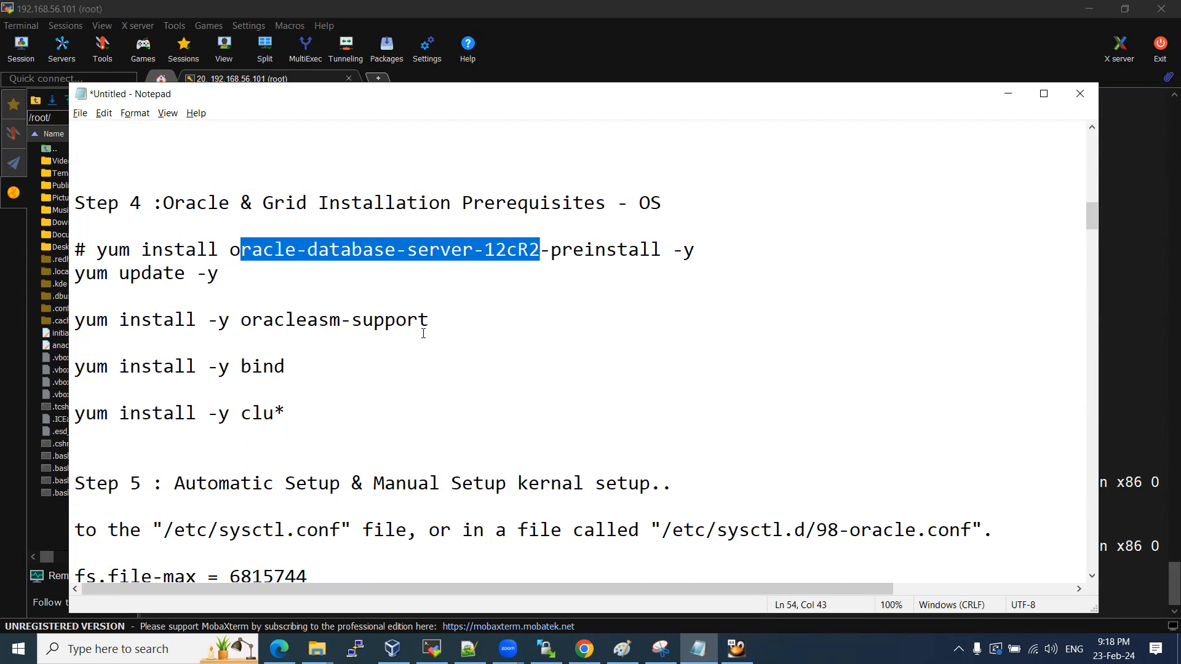
pyautogui.scroll(-20, 423, 333)
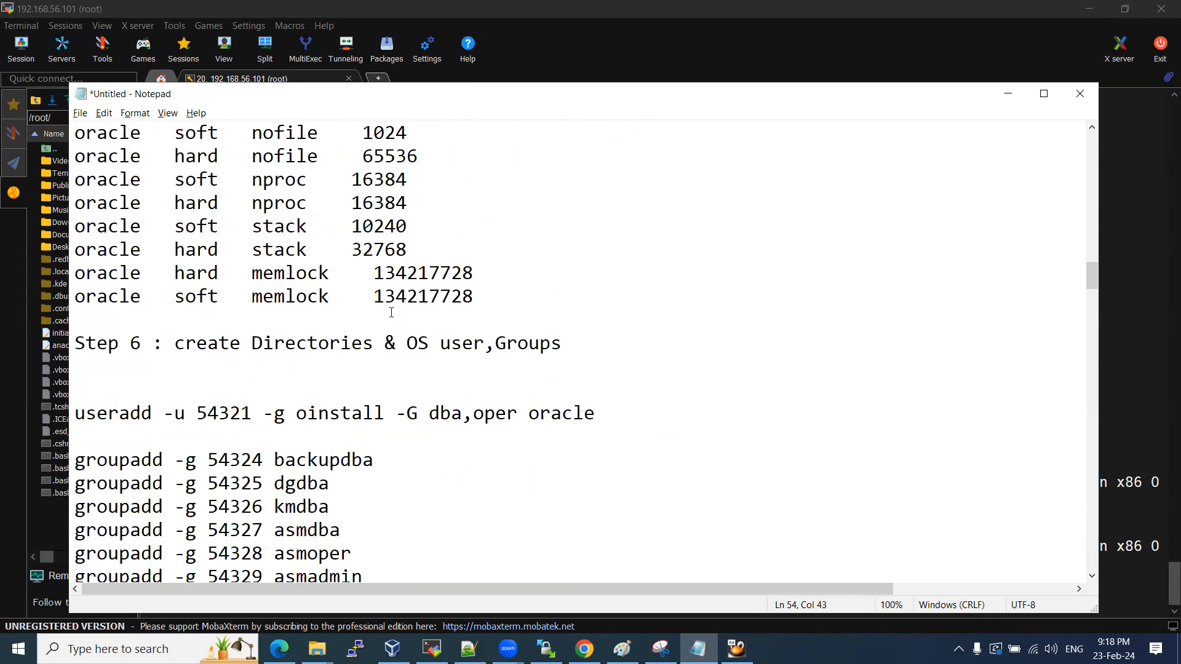
pyautogui.moveTo(78, 352); pyautogui.dragTo(533, 362)
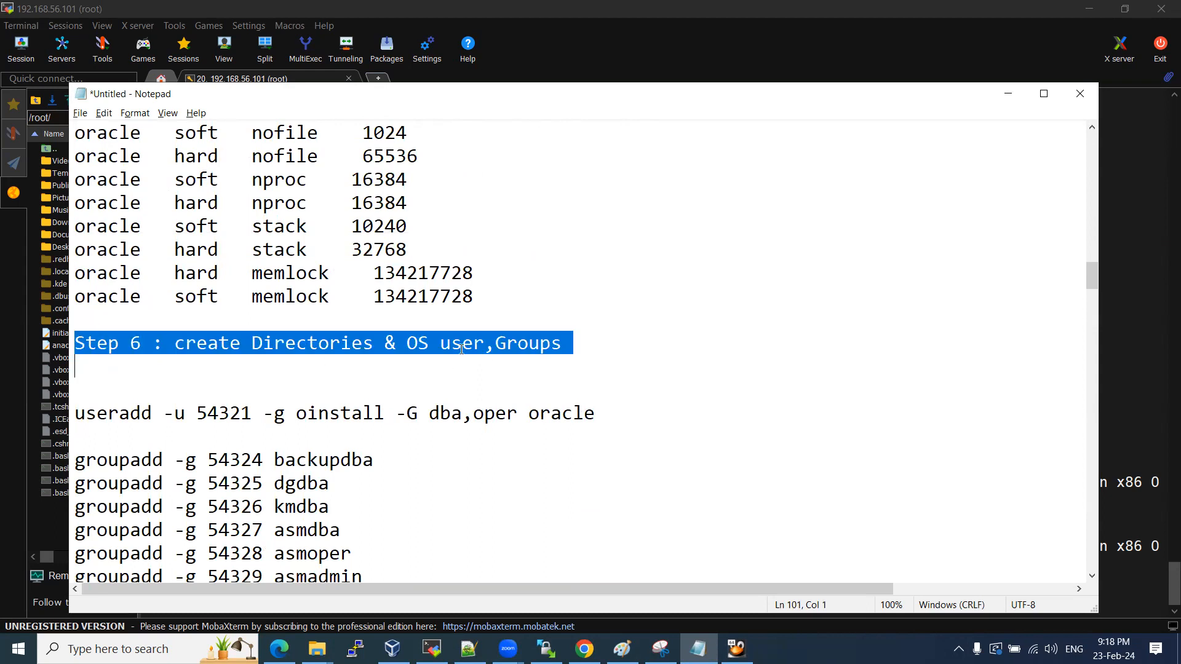
# Duplicate the oracle useradd command onto the line below it in Notepad.
pyautogui.scroll(-1, 392, 367)
pyautogui.moveTo(153, 344); pyautogui.dragTo(574, 345)
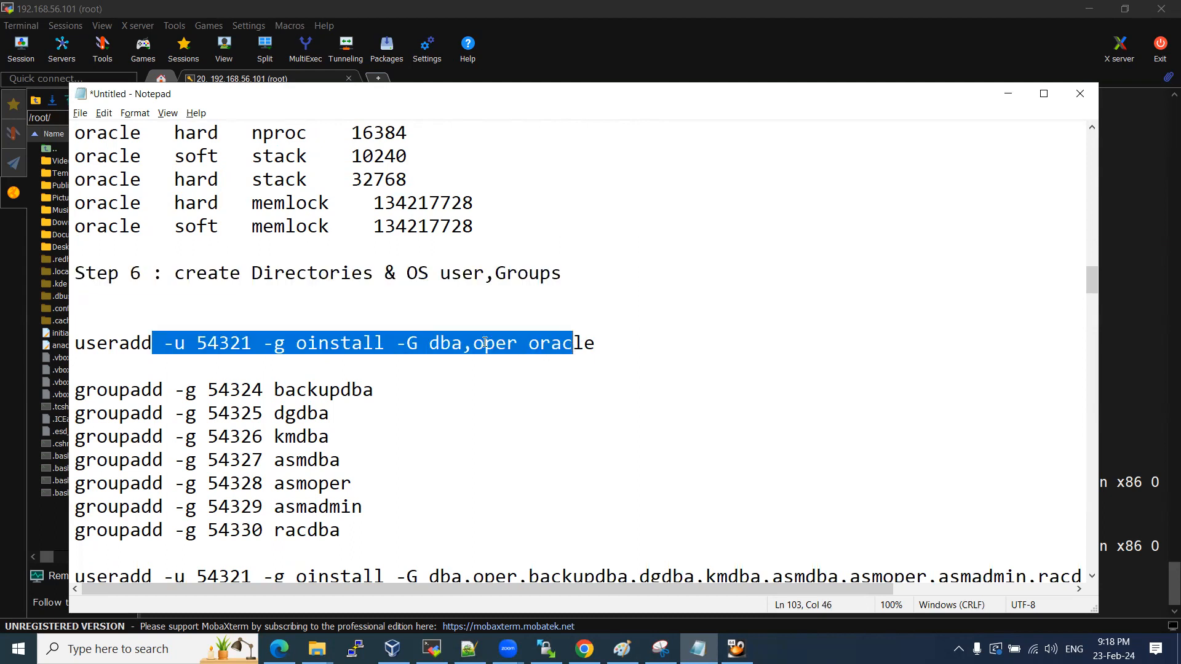
pyautogui.scroll(-2, 456, 392)
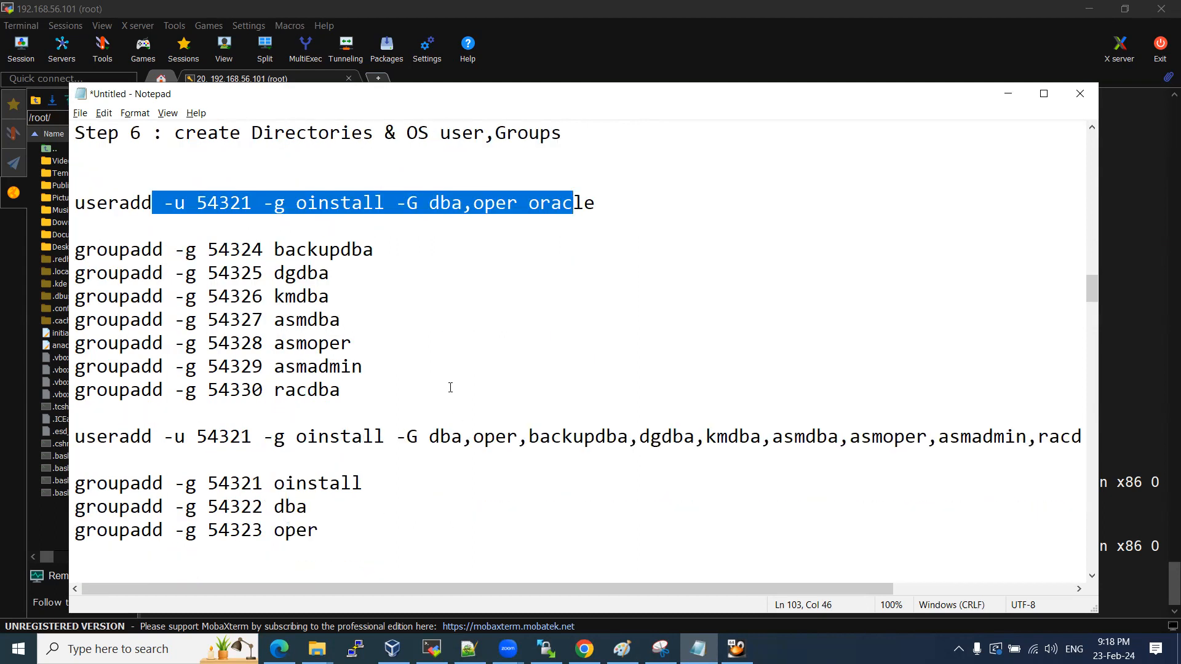
pyautogui.click(461, 334)
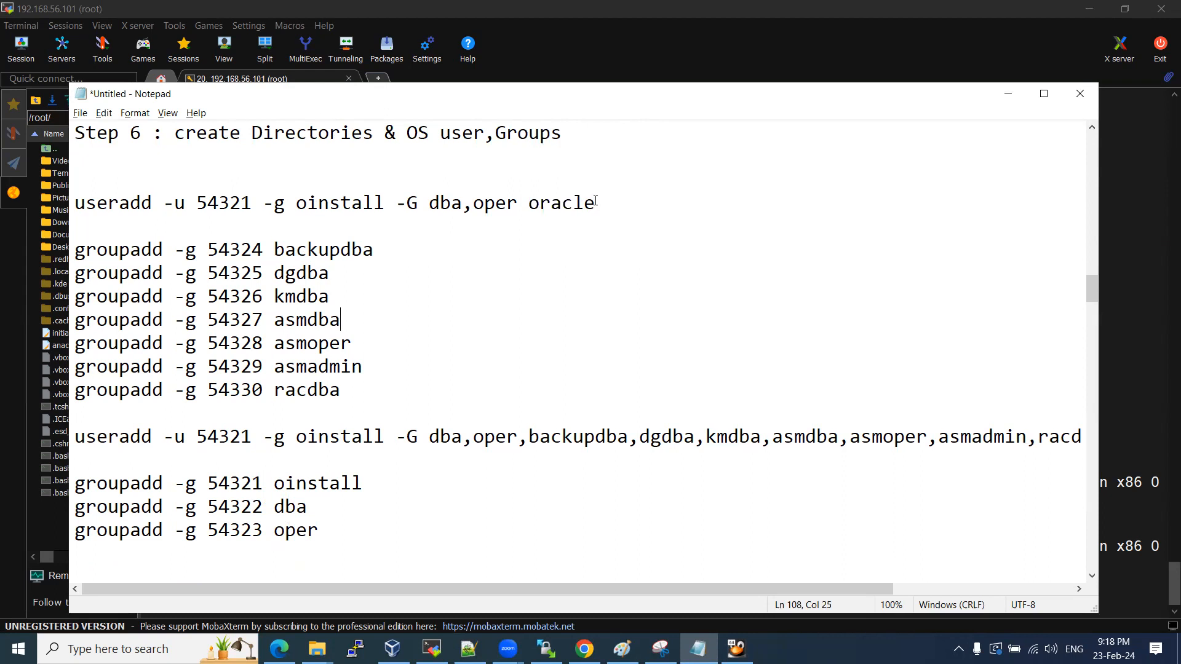
pyautogui.moveTo(595, 202); pyautogui.dragTo(534, 202)
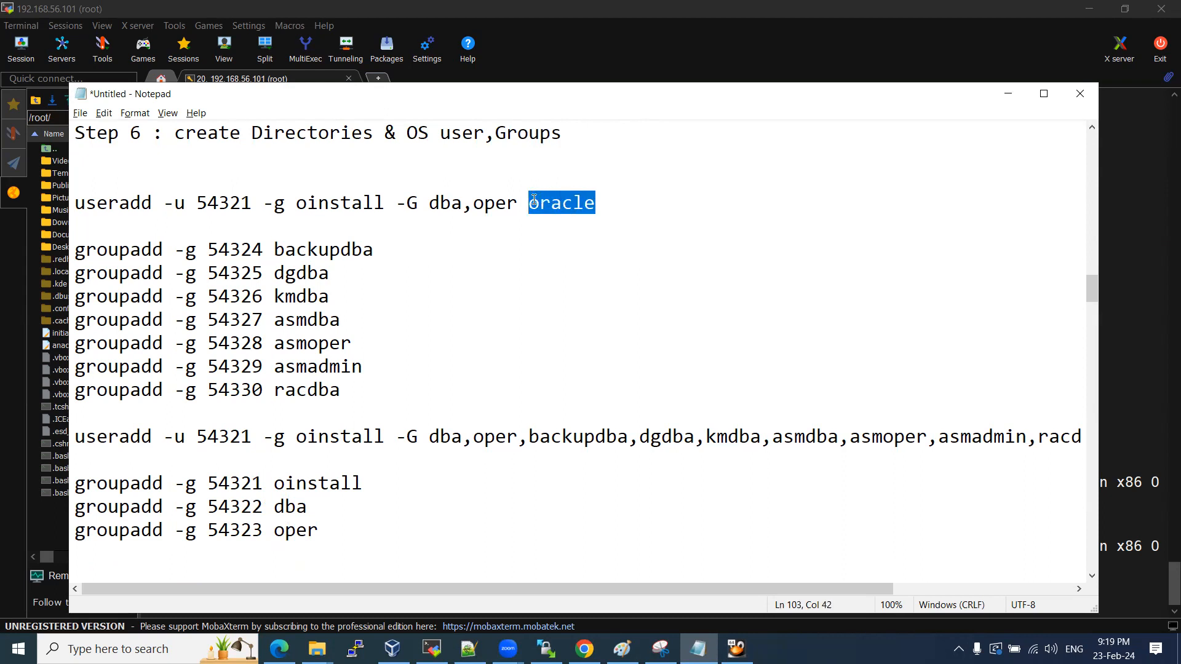
pyautogui.click(592, 206)
pyautogui.moveTo(612, 200); pyautogui.dragTo(55, 208)
pyautogui.hotkey('ctrl', 'c')
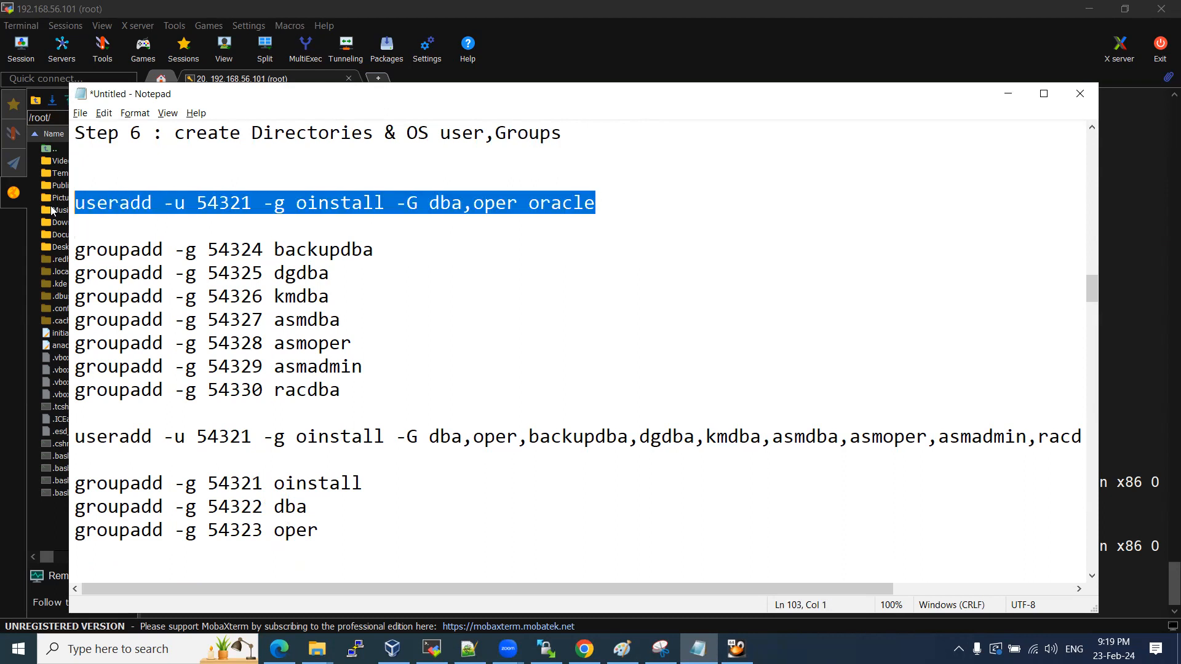
pyautogui.click(101, 224)
pyautogui.hotkey('ctrl', 'v')
pyautogui.press('Return')
pyautogui.press('Return')
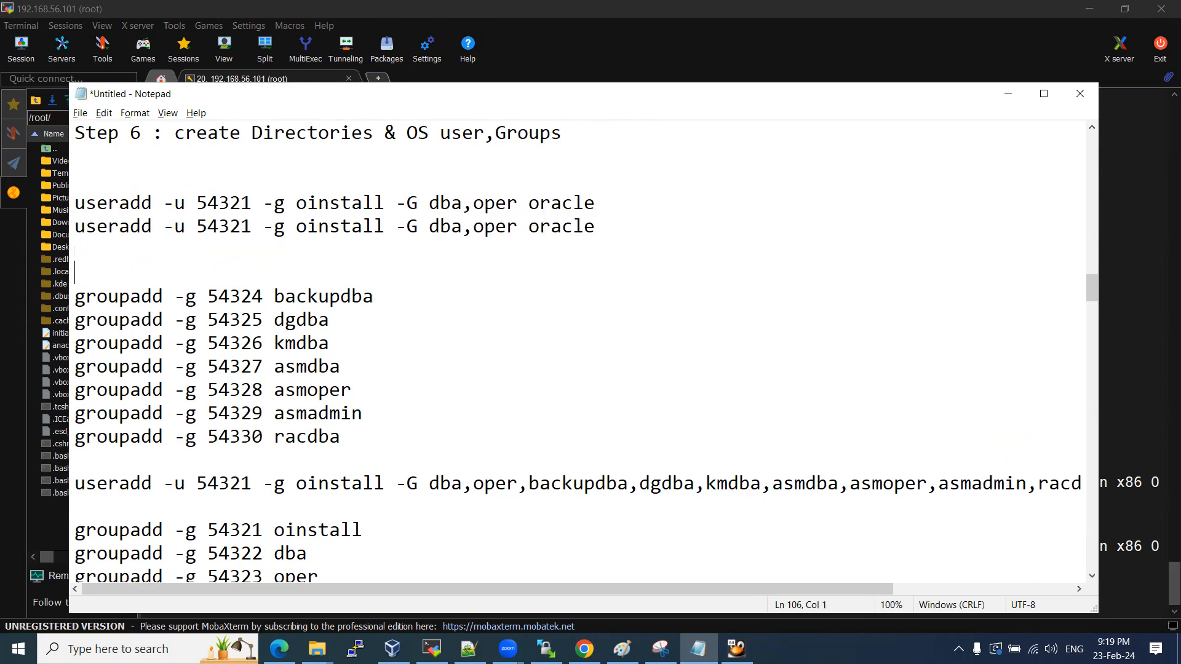
pyautogui.click(241, 227)
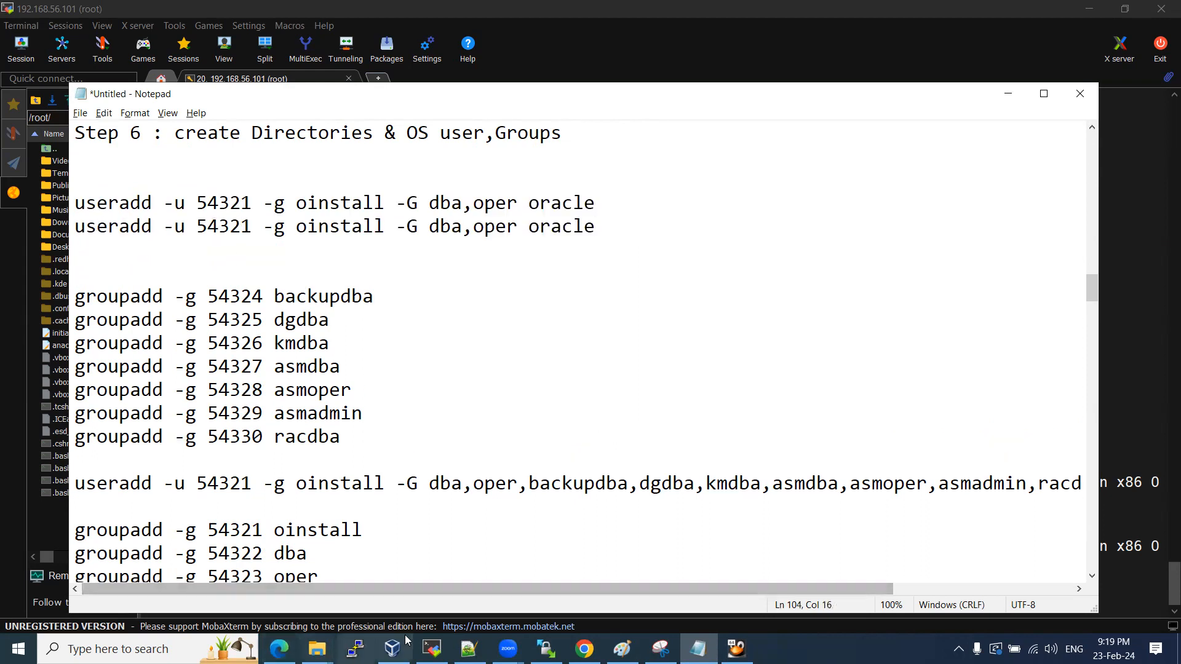
# Run id oracle in the terminal to list the oracle user's uid and groups.
pyautogui.hotkey('alt', 'Tab')
pyautogui.write('id oracle')
pyautogui.press('Return')
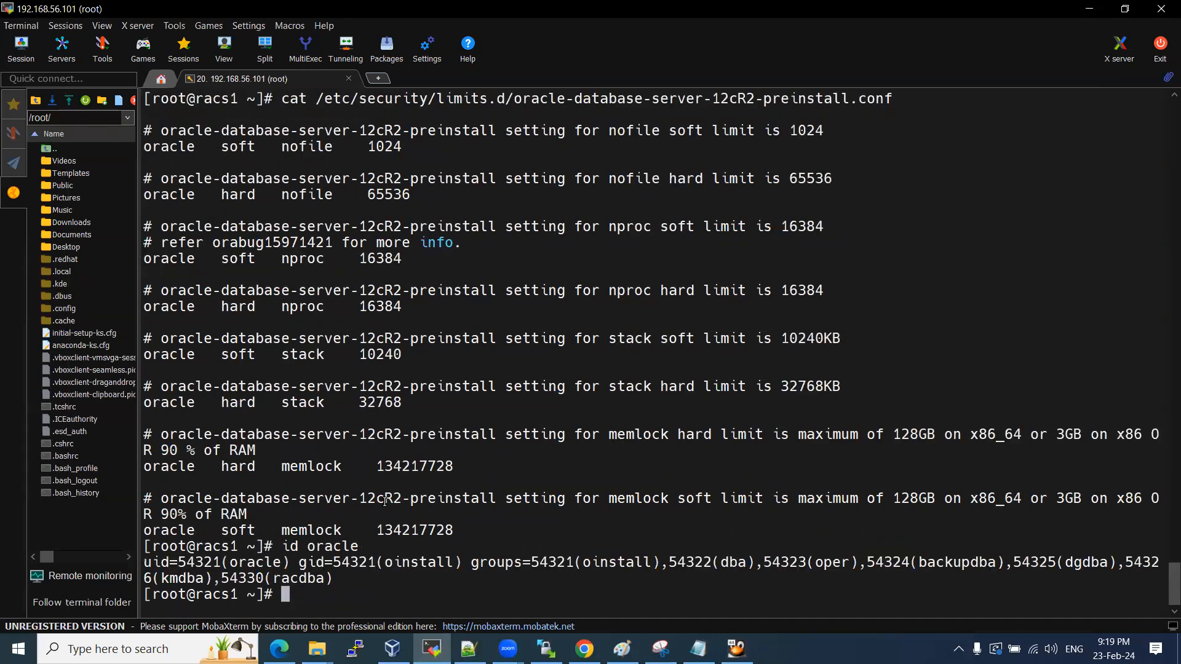
# Edit the copied useradd line to create user grid with uid 54331.
pyautogui.doubleClick(198, 562)
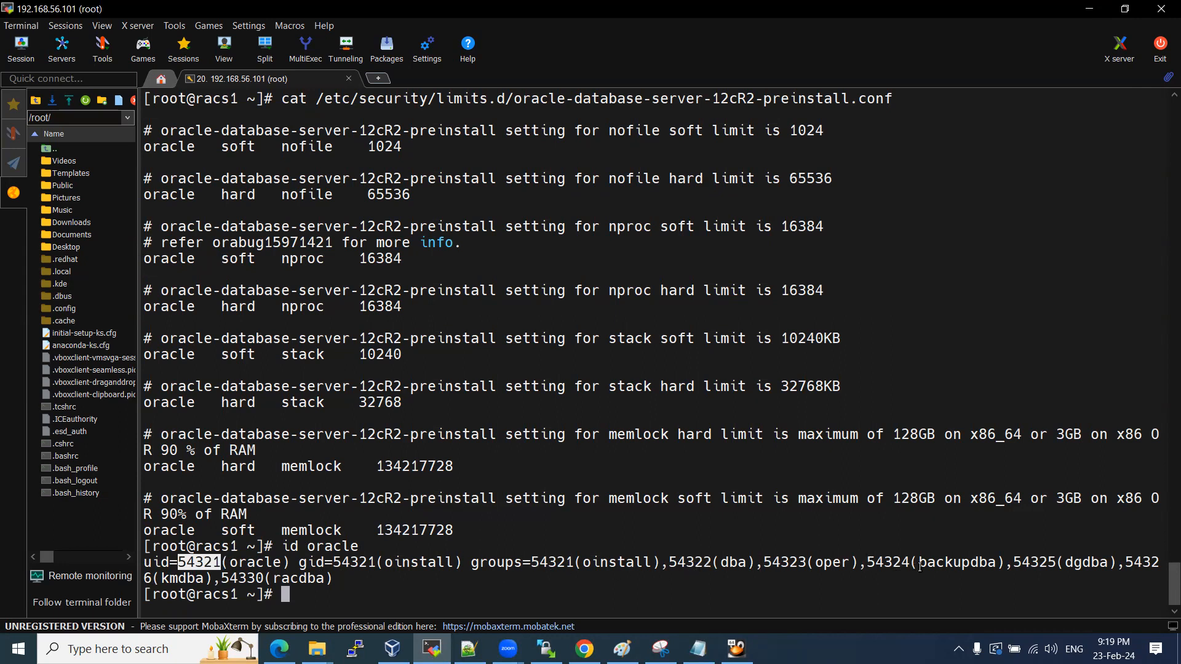
pyautogui.hotkey('alt', 'Tab')
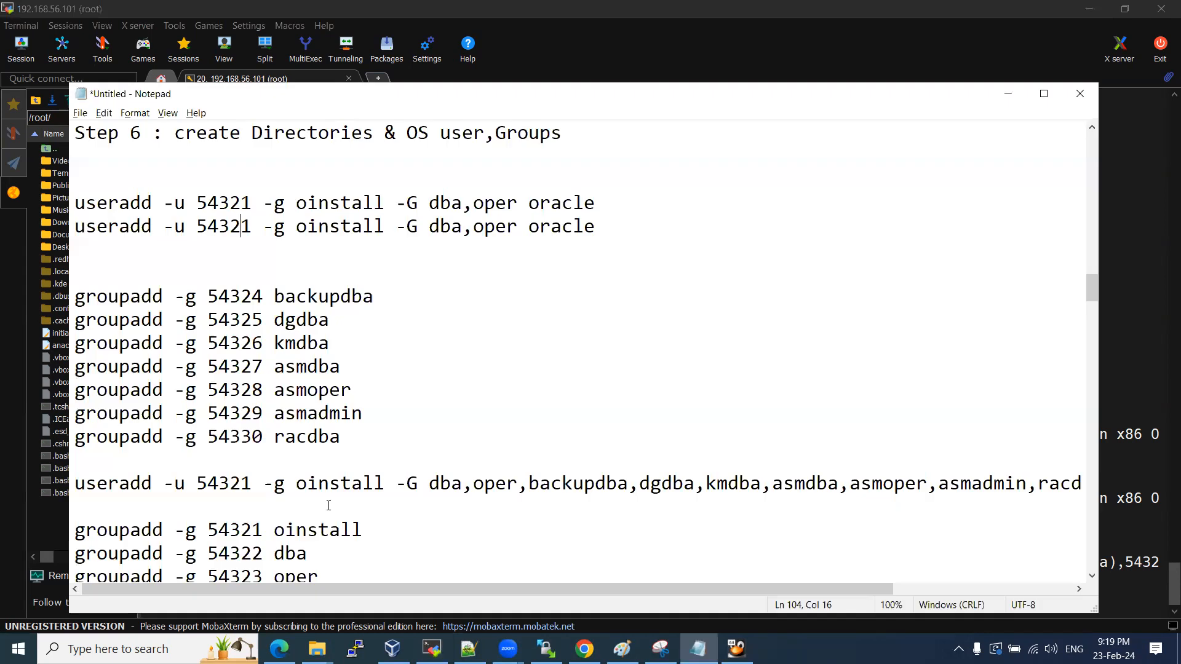
pyautogui.press('BackSpace')
pyautogui.write('3')
pyautogui.moveTo(600, 222); pyautogui.dragTo(528, 226)
pyautogui.write('grid')
pyautogui.moveTo(306, 227); pyautogui.dragTo(364, 227)
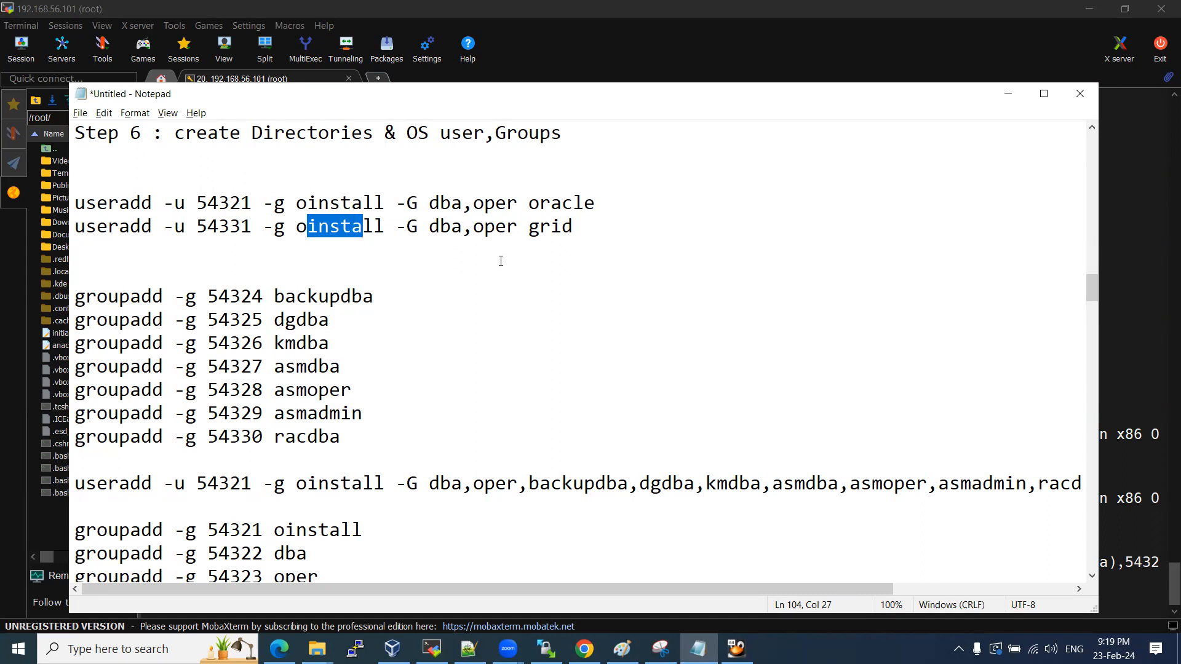
# Append backupdba, dgdba, kmdba and racdba from oracle's id output to grid's group list.
pyautogui.hotkey('alt', 'Tab')
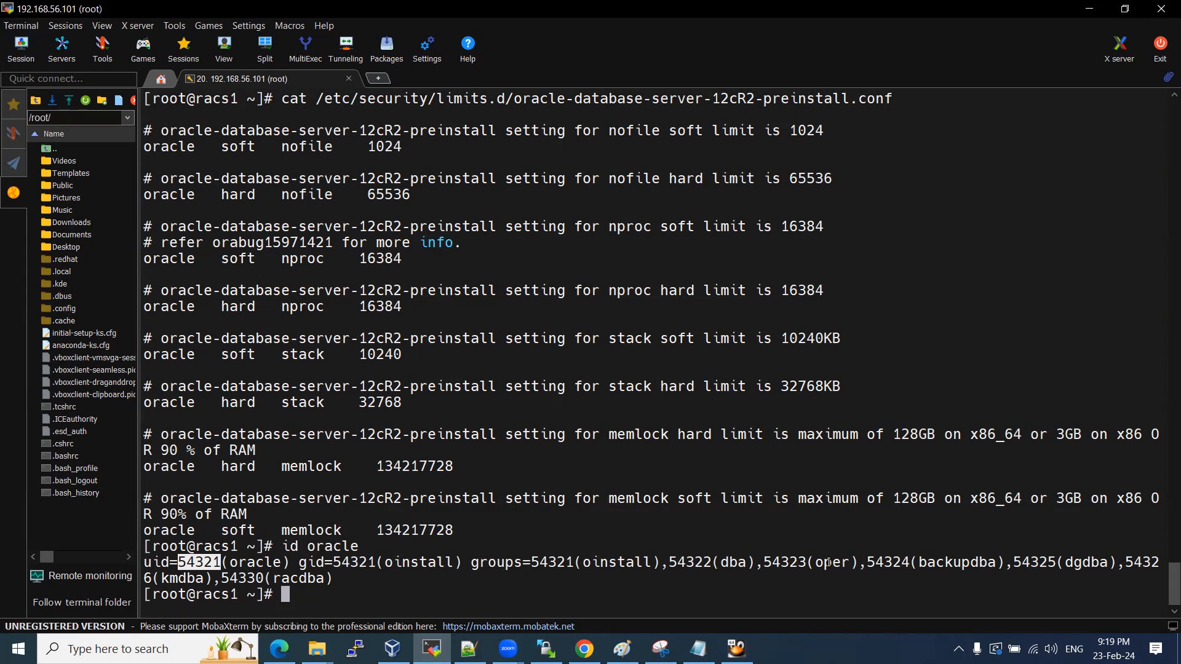
pyautogui.hotkey('alt', 'Tab')
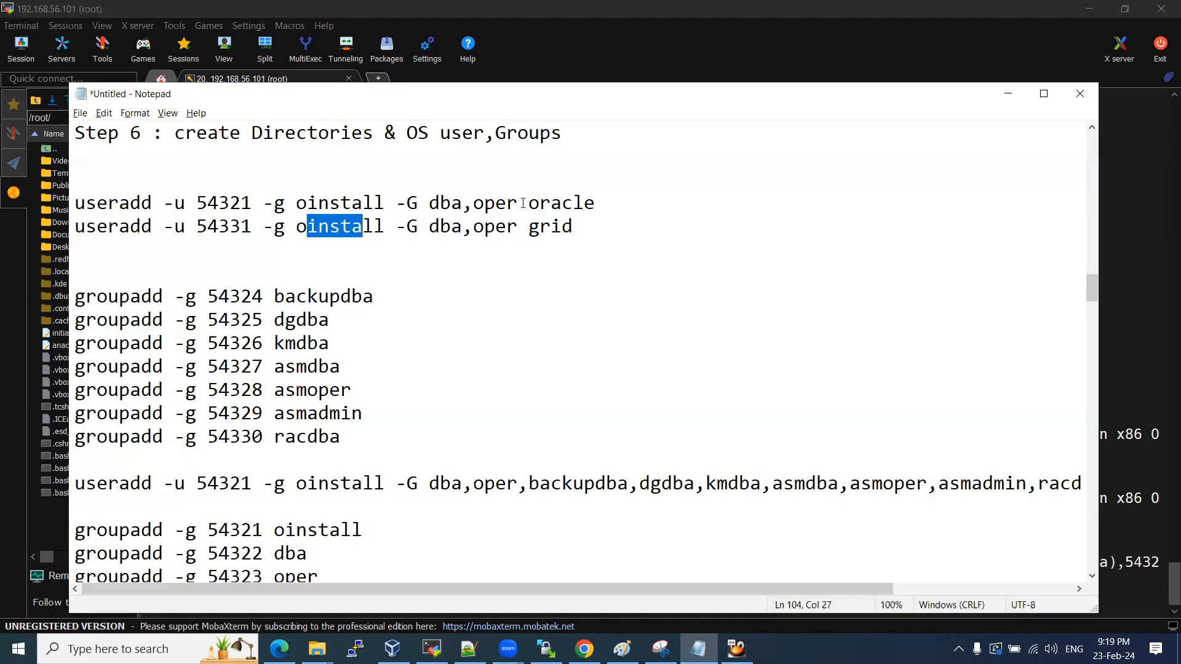
pyautogui.click(523, 203)
pyautogui.click(518, 227)
pyautogui.write(',')
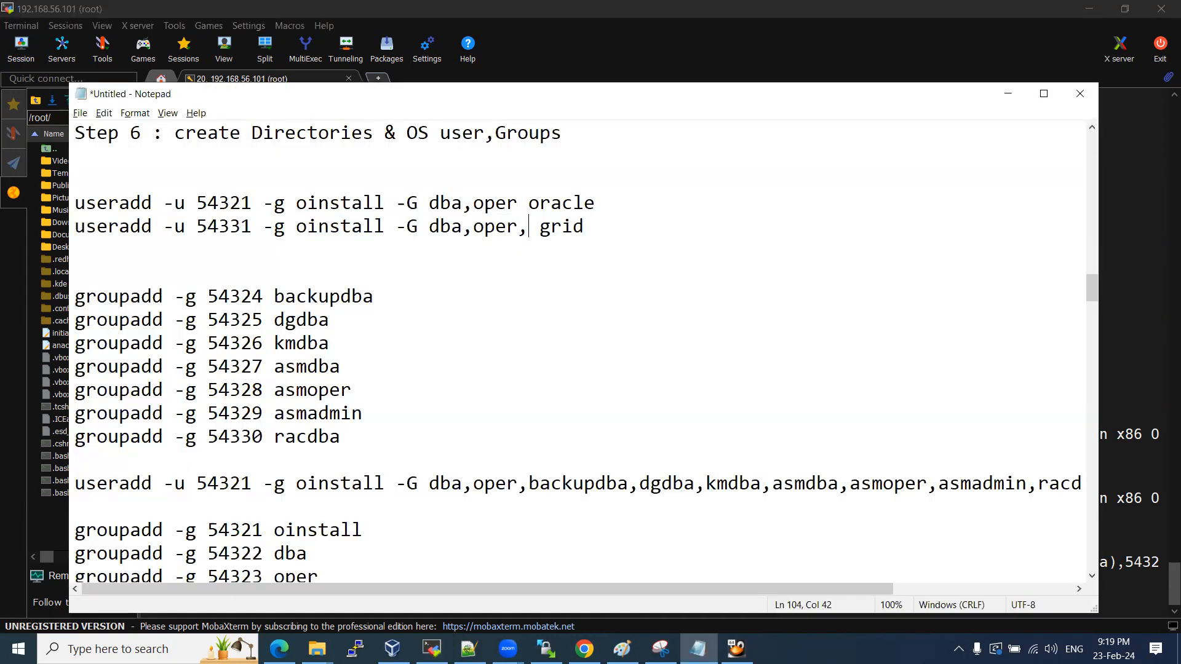
pyautogui.hotkey('alt', 'Tab')
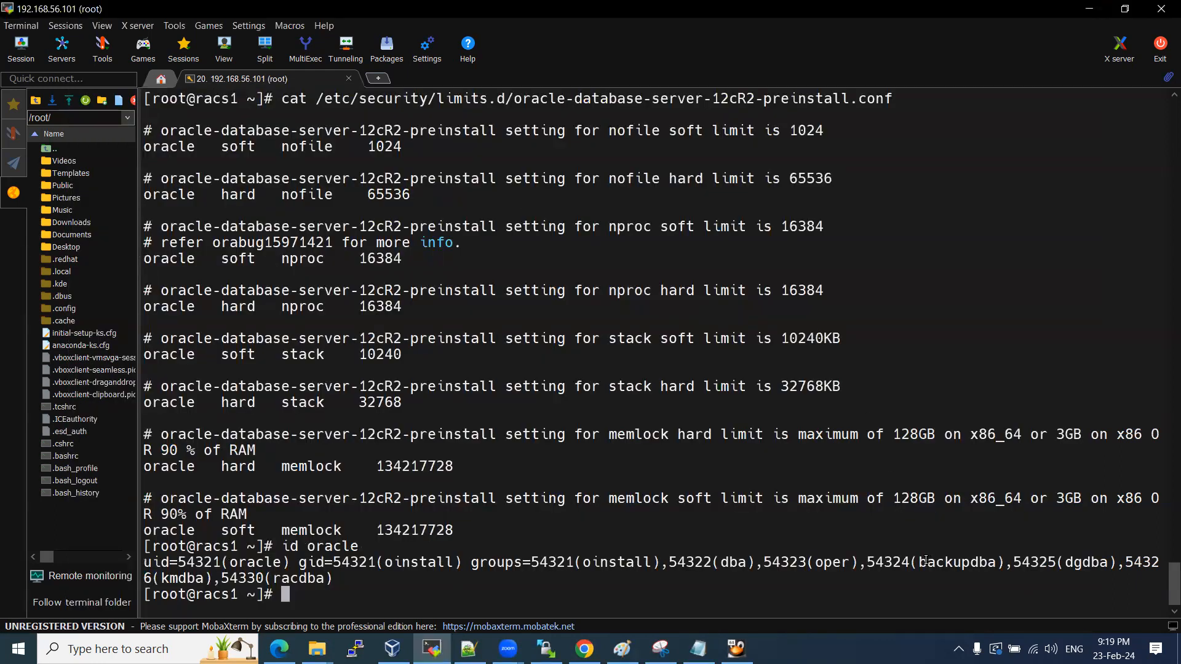
pyautogui.moveTo(920, 562); pyautogui.dragTo(995, 562)
pyautogui.hotkey('ctrl', 'c')
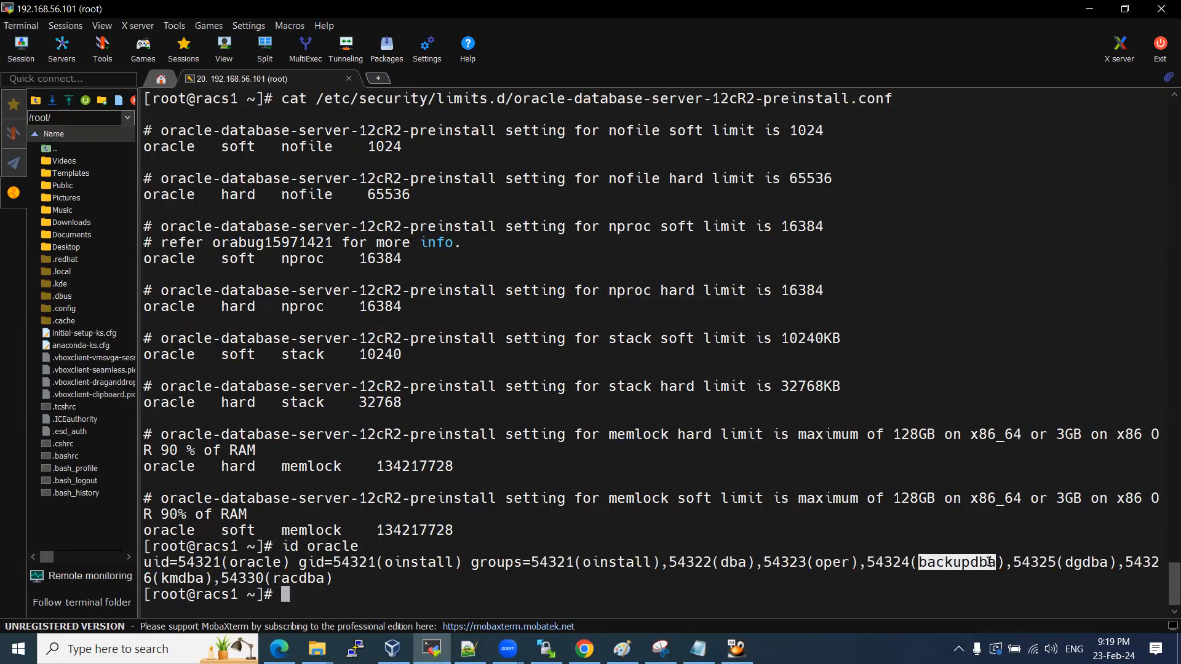
pyautogui.hotkey('alt', 'Tab')
pyautogui.hotkey('ctrl', 'v')
pyautogui.write(',')
pyautogui.hotkey('alt', 'Tab')
pyautogui.doubleClick(1083, 562)
pyautogui.hotkey('alt', 'Tab')
pyautogui.write('dgdba')
pyautogui.write(',')
pyautogui.hotkey('alt', 'Tab')
pyautogui.doubleClick(195, 578)
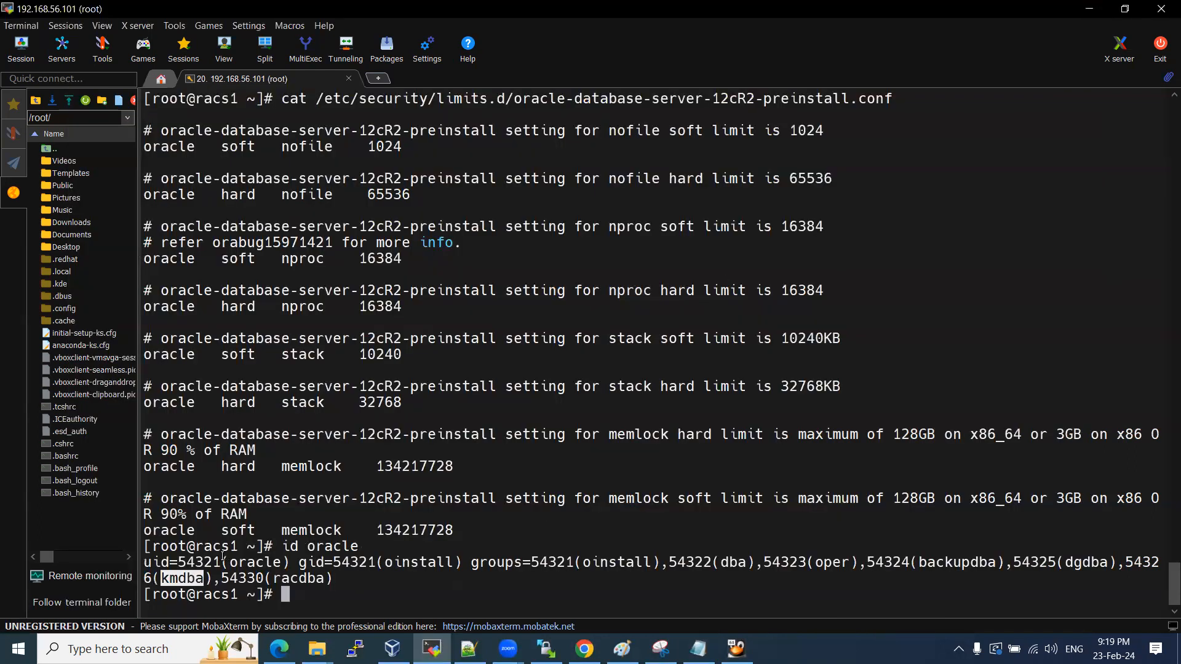
pyautogui.hotkey('alt', 'Tab')
pyautogui.write('kmdba')
pyautogui.write(',')
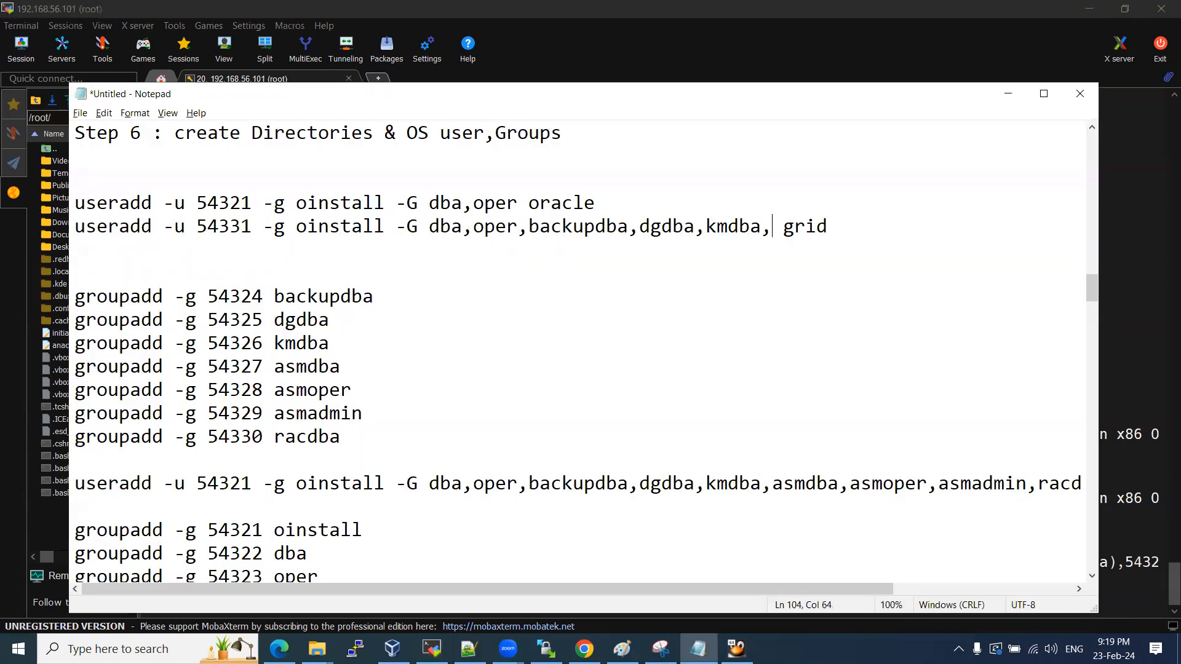
pyautogui.hotkey('alt', 'Tab')
pyautogui.click(309, 584)
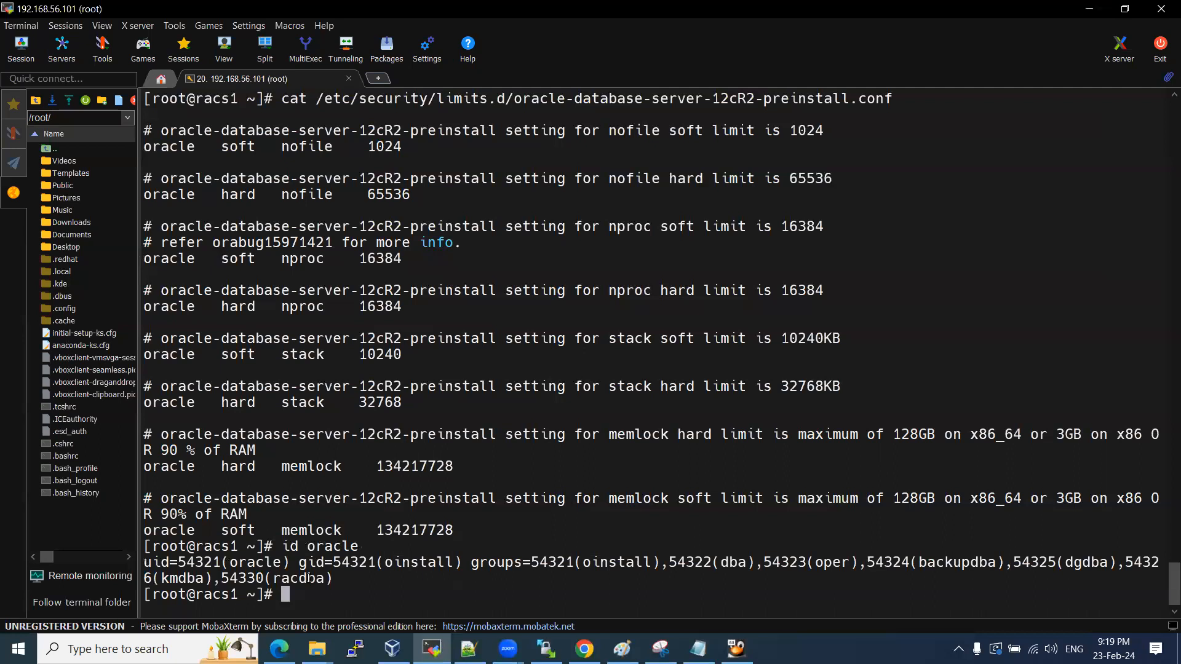
pyautogui.doubleClick(308, 580)
pyautogui.hotkey('alt', 'Tab')
pyautogui.write('racdba')
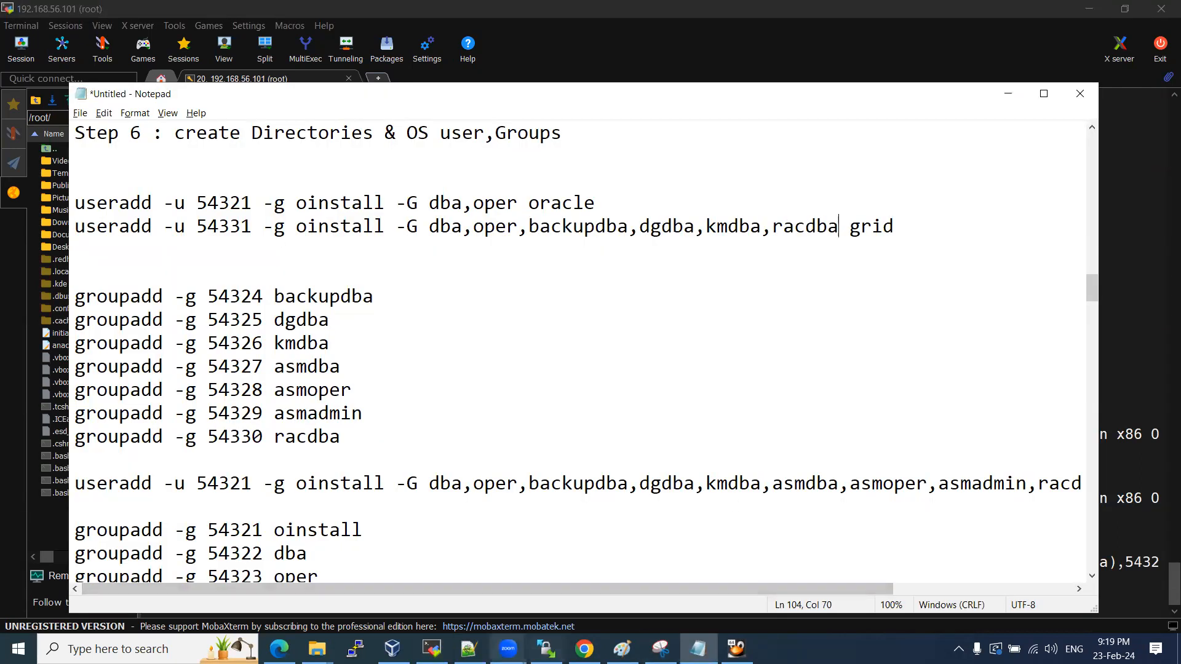
pyautogui.click(469, 649)
pyautogui.scroll(-14, 316, 418)
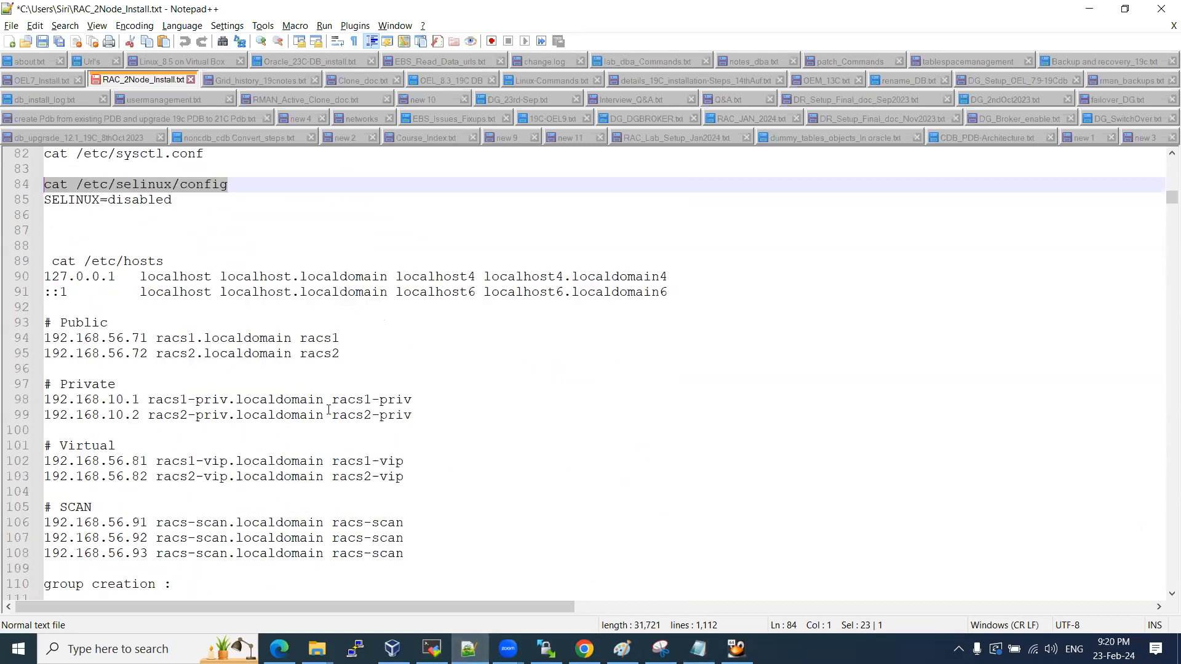
# Copy the groupadd and useradd commands on lines 110–123 of RAC_2Node_Install.txt.
pyautogui.scroll(-1, 329, 392)
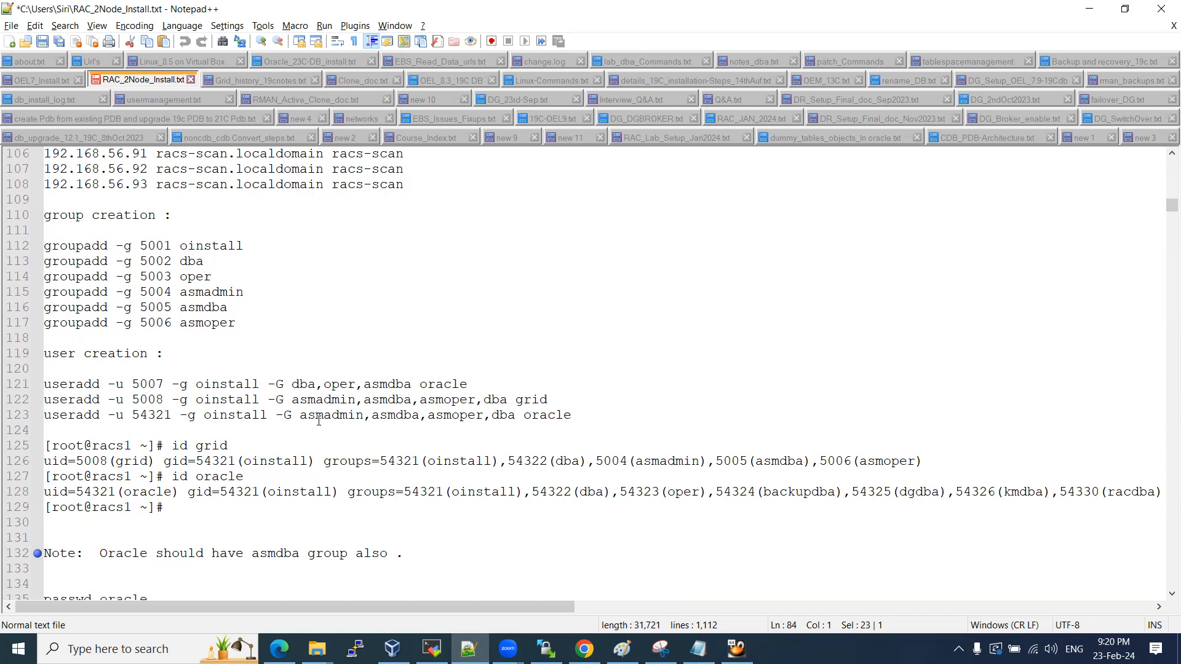
pyautogui.moveTo(304, 417); pyautogui.dragTo(468, 416)
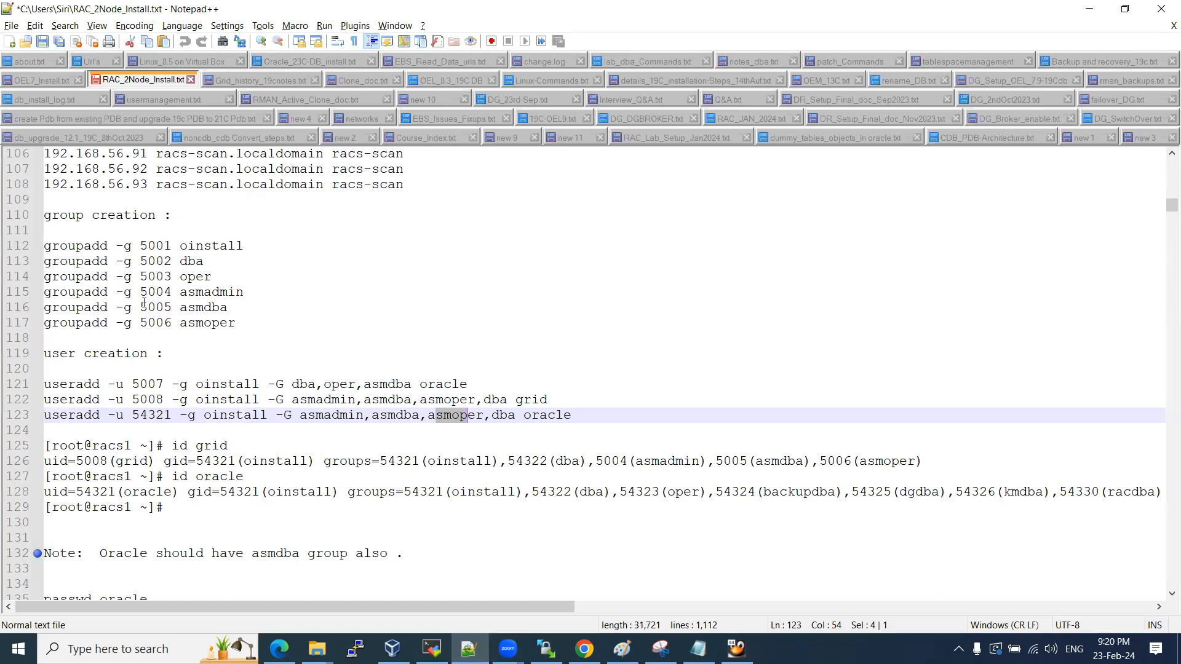
pyautogui.hotkey('alt', 'Tab')
pyautogui.hotkey('alt', 'Tab')
pyautogui.click(432, 649)
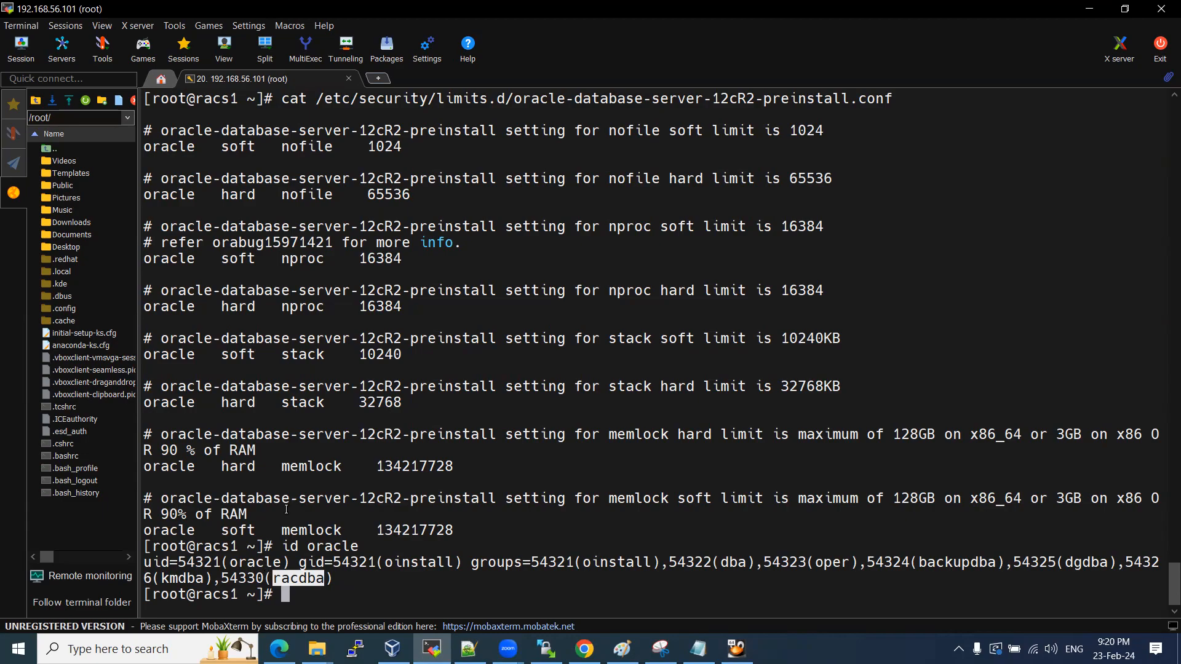
pyautogui.hotkey('alt', 'Tab')
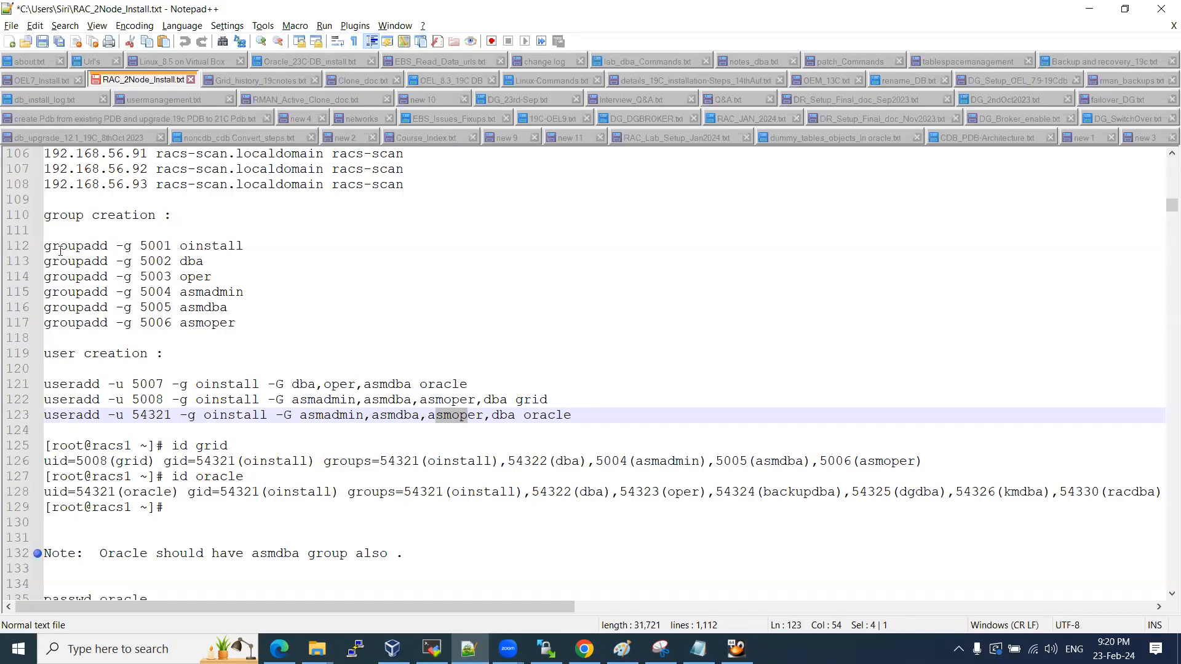
pyautogui.moveTo(44, 215); pyautogui.dragTo(575, 415)
pyautogui.hotkey('ctrl', 'c')
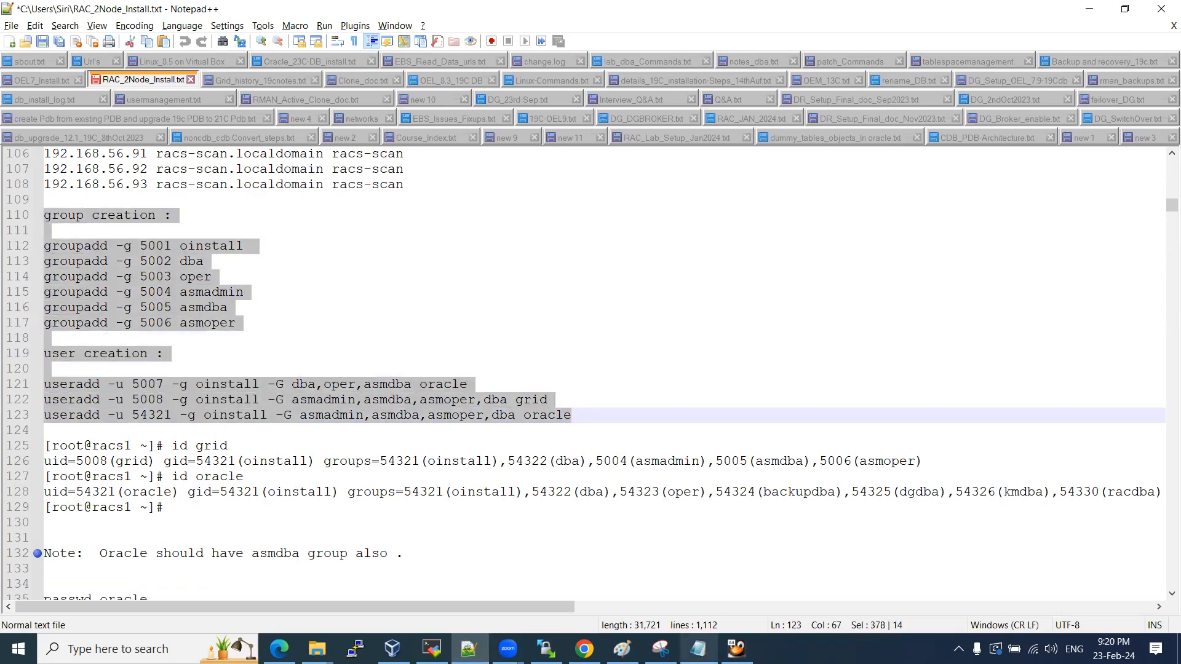
pyautogui.click(698, 649)
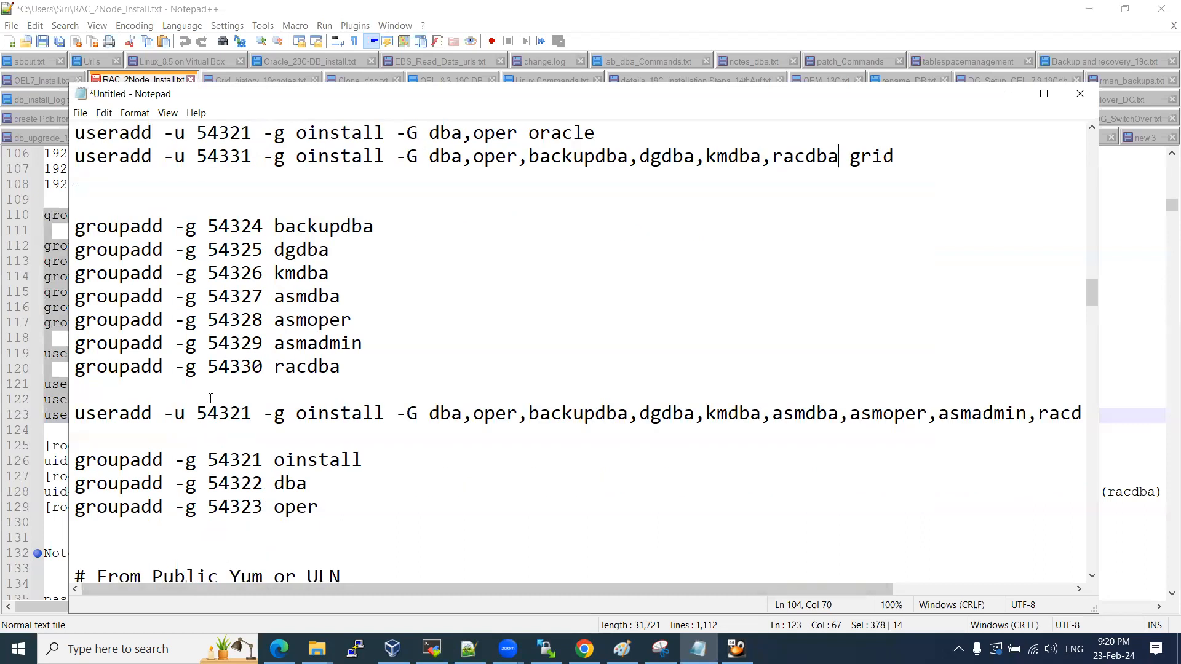
# Paste the group and user creation commands below the grid useradd line.
pyautogui.scroll(-1, 211, 398)
pyautogui.scroll(1, 178, 138)
pyautogui.click(157, 199)
pyautogui.hotkey('ctrl', 'v')
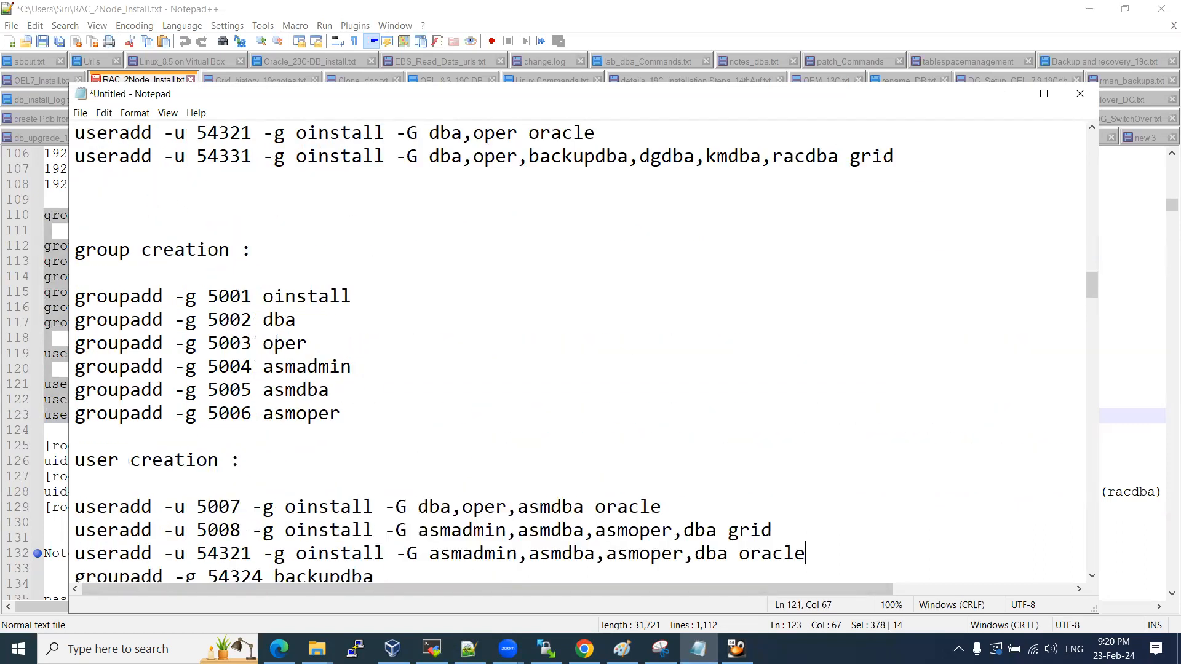
pyautogui.scroll(-5, 213, 230)
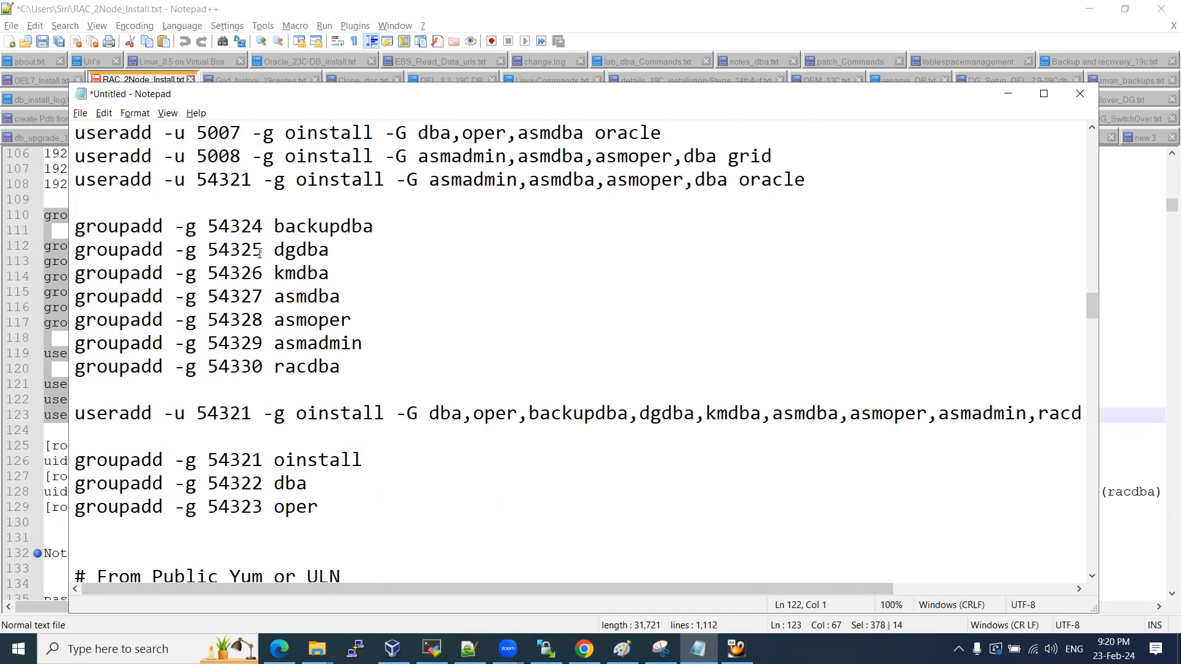
pyautogui.moveTo(330, 273); pyautogui.dragTo(311, 271)
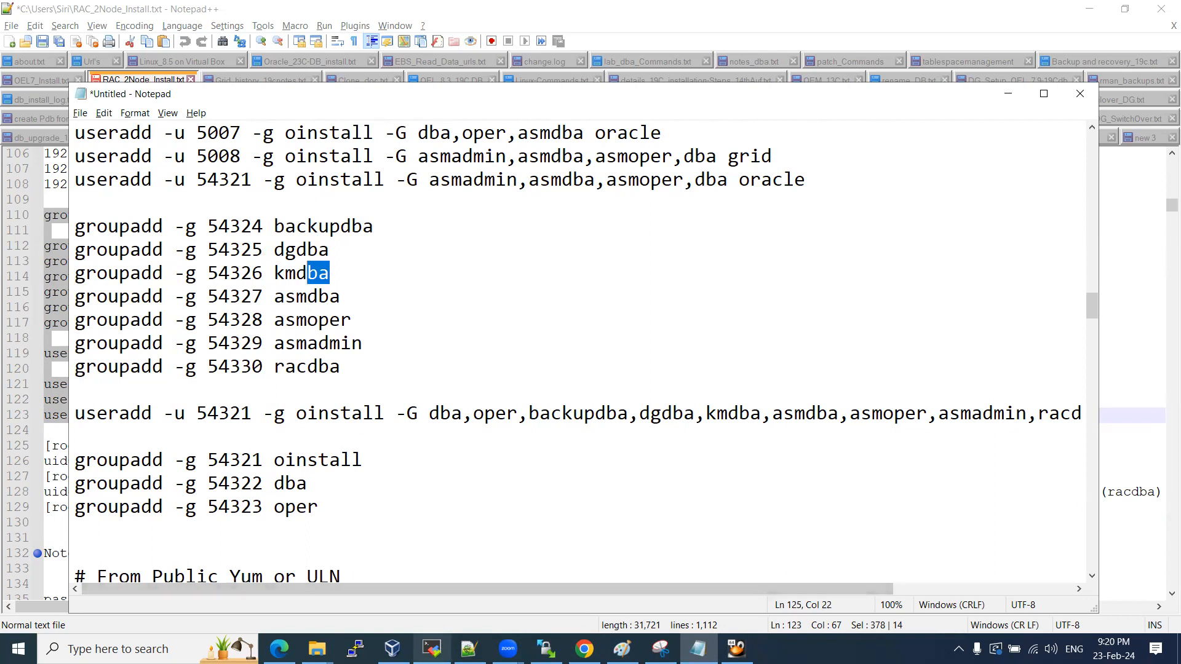
# Delete the backupdba, dgdba, kmdba and racdba groupadd lines from the draft.
pyautogui.click(432, 649)
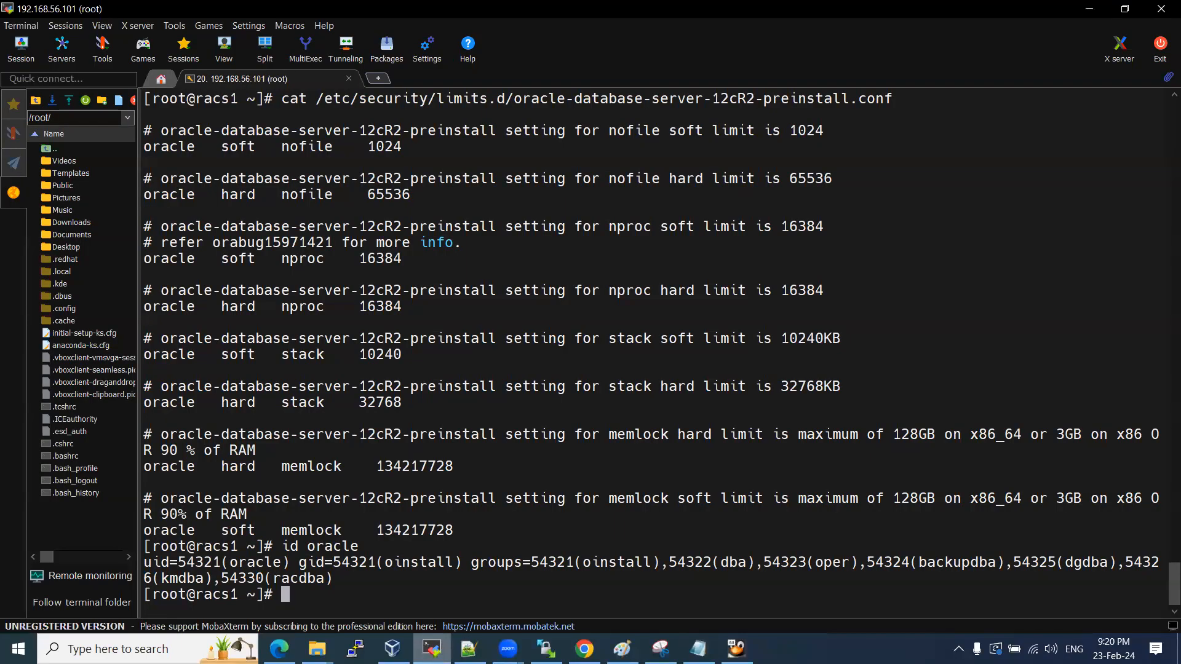
pyautogui.click(432, 648)
pyautogui.click(432, 649)
pyautogui.click(432, 649)
pyautogui.click(337, 280)
pyautogui.moveTo(337, 280); pyautogui.dragTo(68, 220)
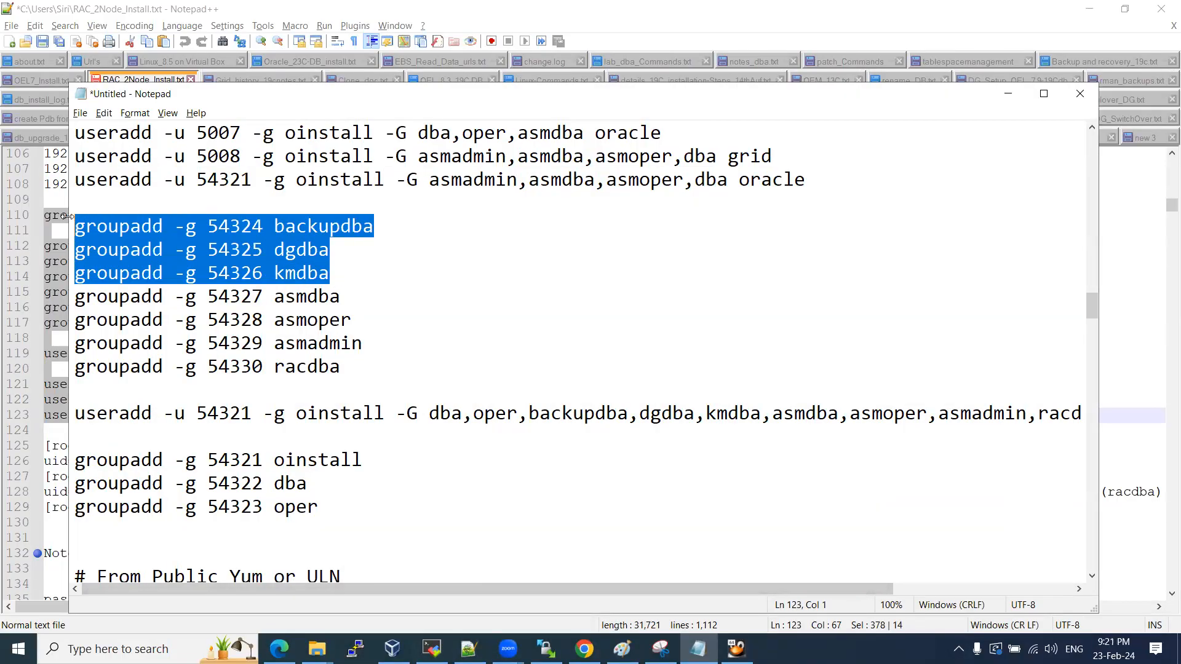
pyautogui.press('BackSpace')
pyautogui.moveTo(343, 319); pyautogui.dragTo(20, 332)
pyautogui.press('BackSpace')
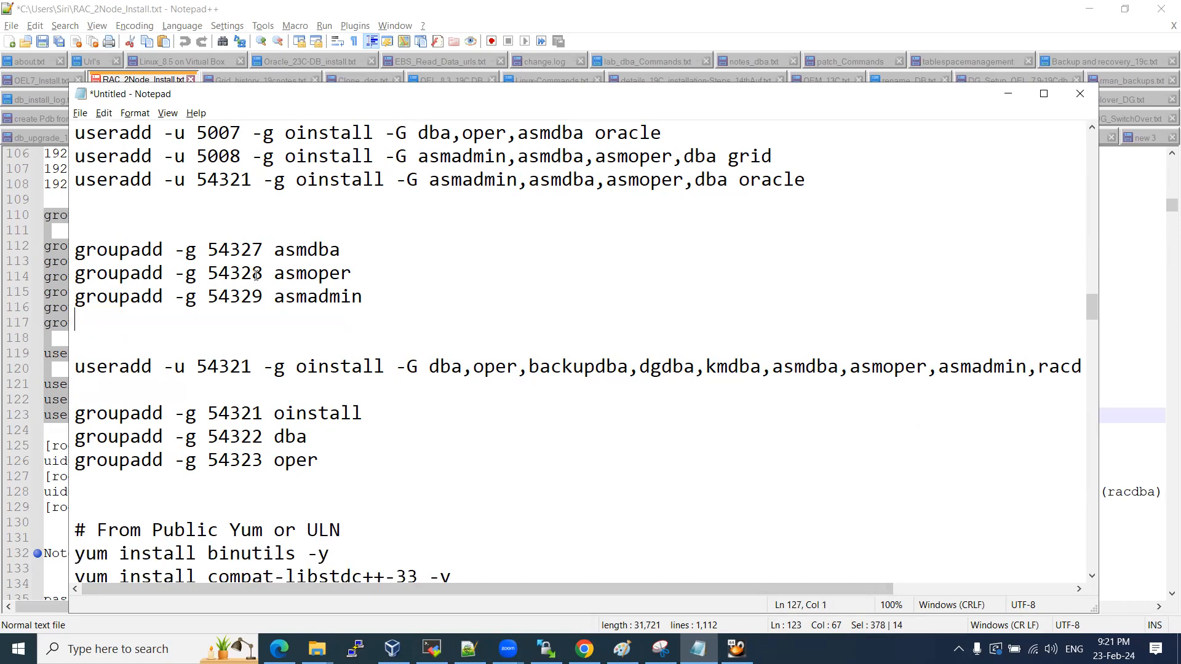
# Check oracle's groups in the terminal, then select the asmdba, asmoper and asmadmin groupadd lines.
pyautogui.hotkey('alt', 'Tab')
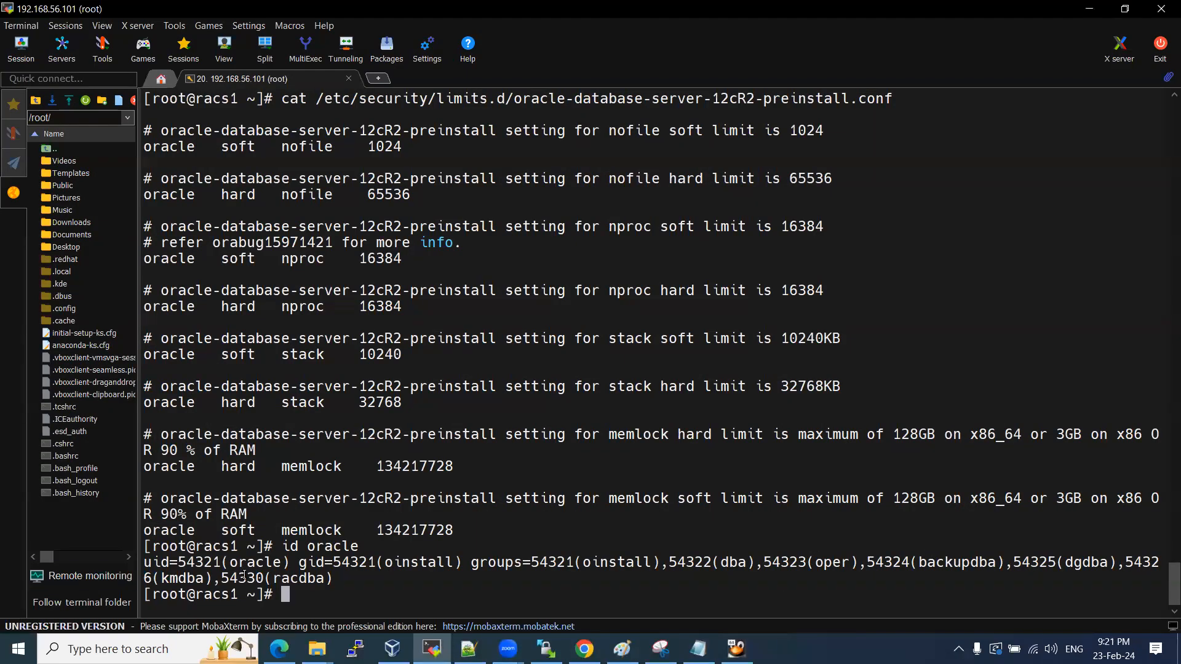
pyautogui.hotkey('alt', 'Tab')
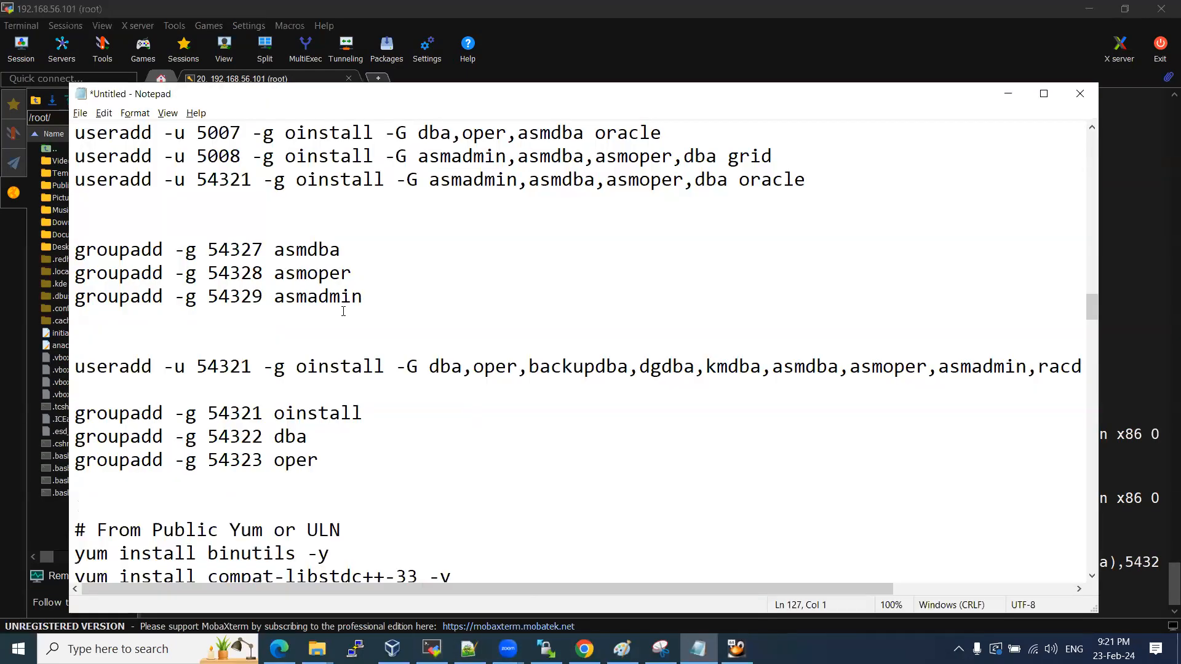
pyautogui.moveTo(363, 296); pyautogui.dragTo(66, 258)
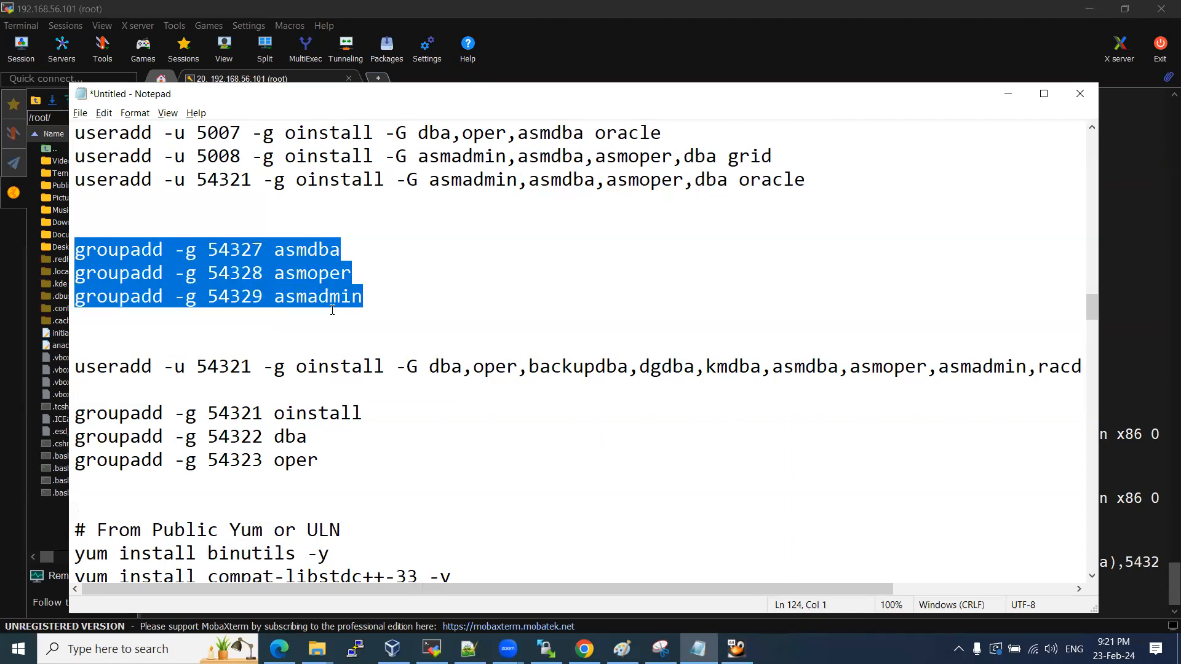
# Run the asmdba, asmoper and asmadmin groupadd commands at the root prompt.
pyautogui.hotkey('ctrl', 'c')
pyautogui.hotkey('alt', 'Tab')
pyautogui.rightClick(492, 521)
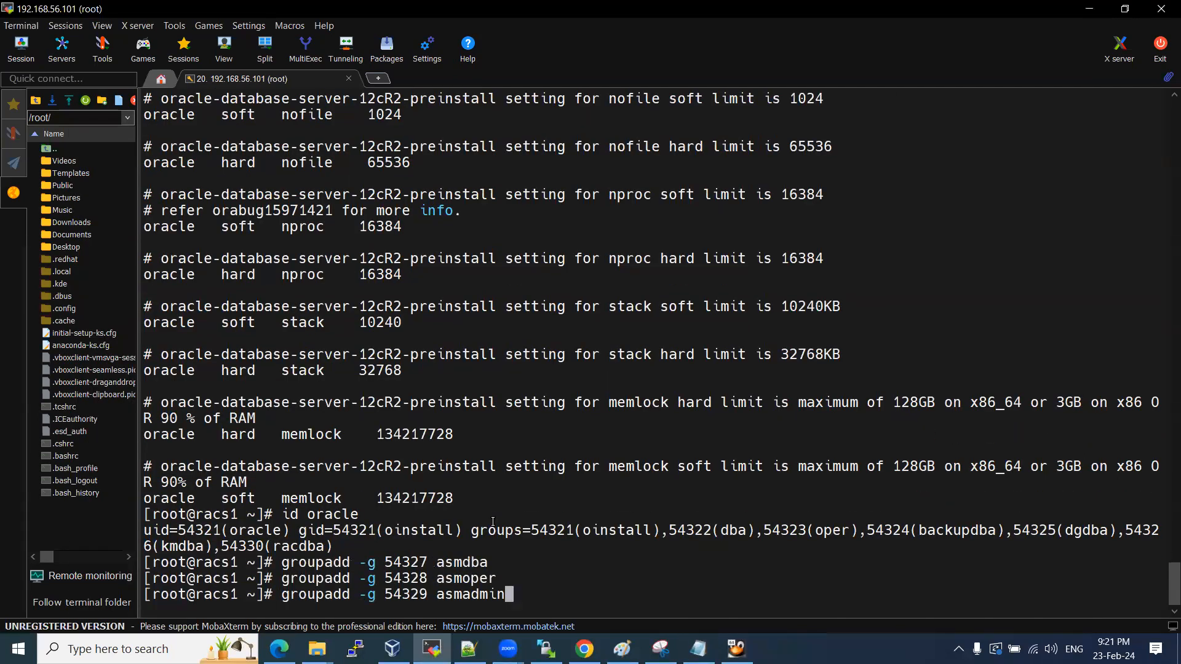
pyautogui.press('Return')
pyautogui.press('Return')
pyautogui.press('Return')
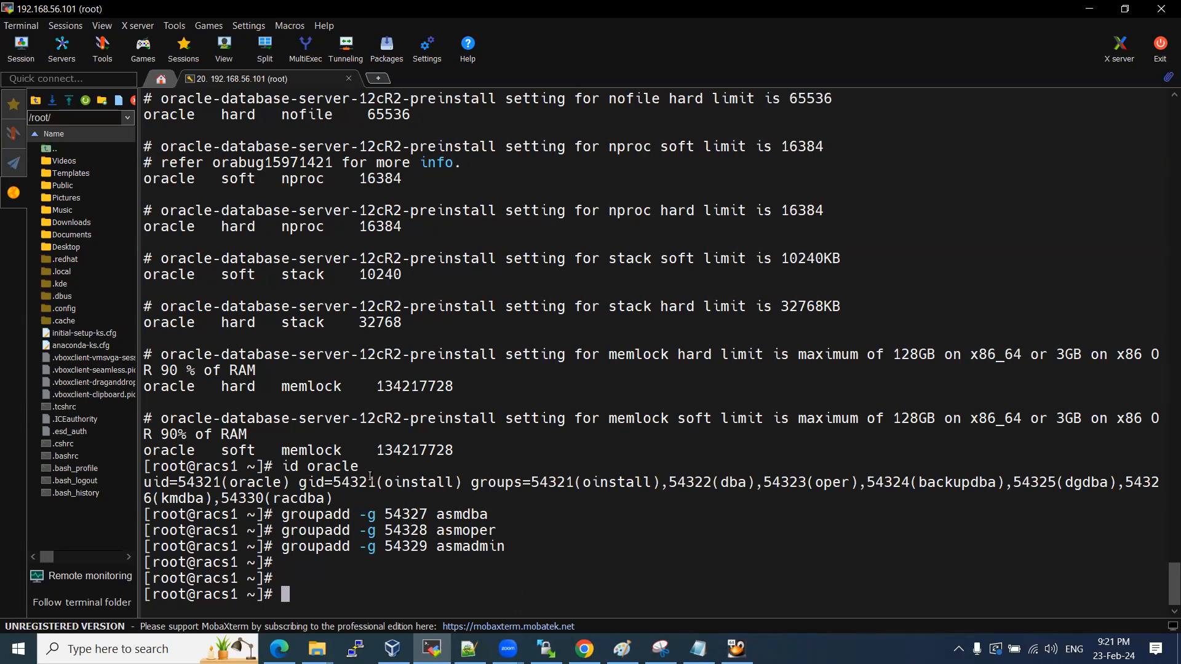
# Run the oracle useradd command from the draft and check oracle's groups with id oracle.
pyautogui.hotkey('alt', 'Tab')
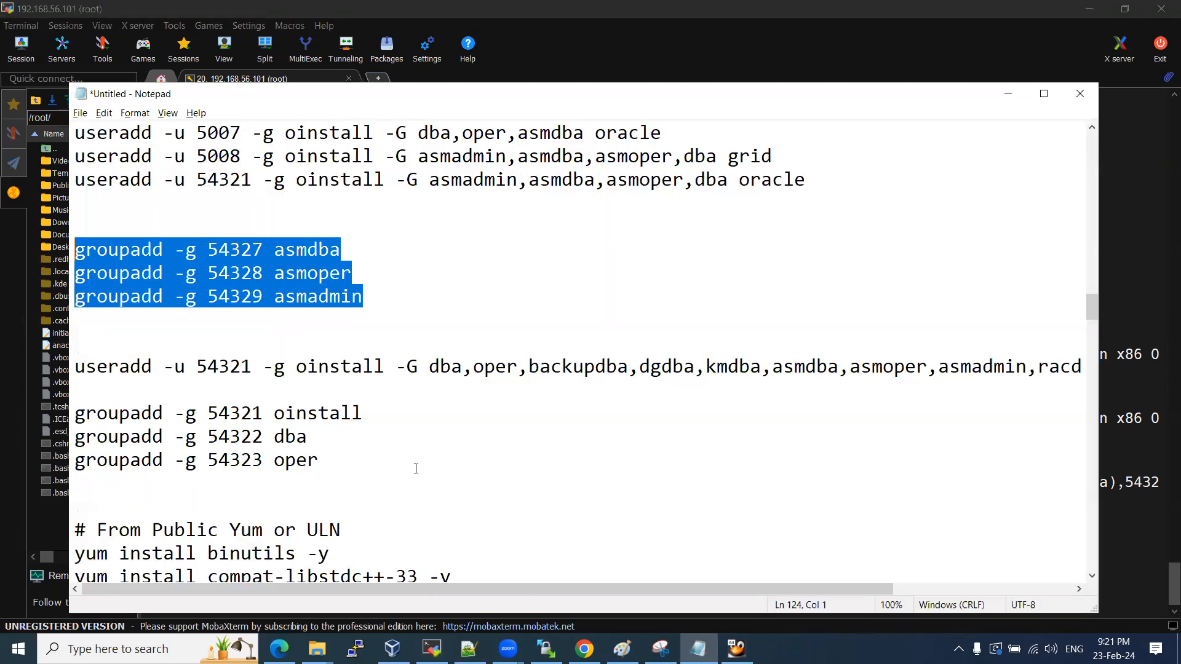
pyautogui.doubleClick(308, 249)
pyautogui.scroll(-2, 421, 324)
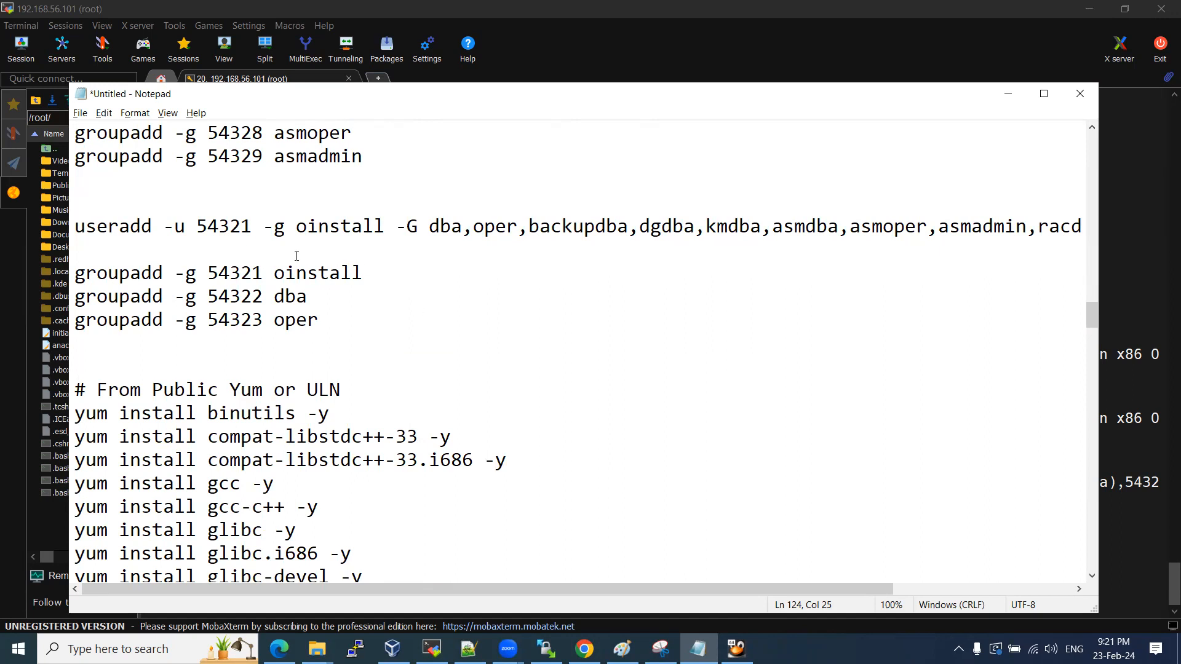
pyautogui.moveTo(412, 590)
pyautogui.mouseDown()
pyautogui.moveTo(599, 594)
pyautogui.moveTo(417, 589)
pyautogui.mouseUp()
pyautogui.click(76, 237)
pyautogui.hotkey('shift', 'Down')
pyautogui.hotkey('ctrl', 'c')
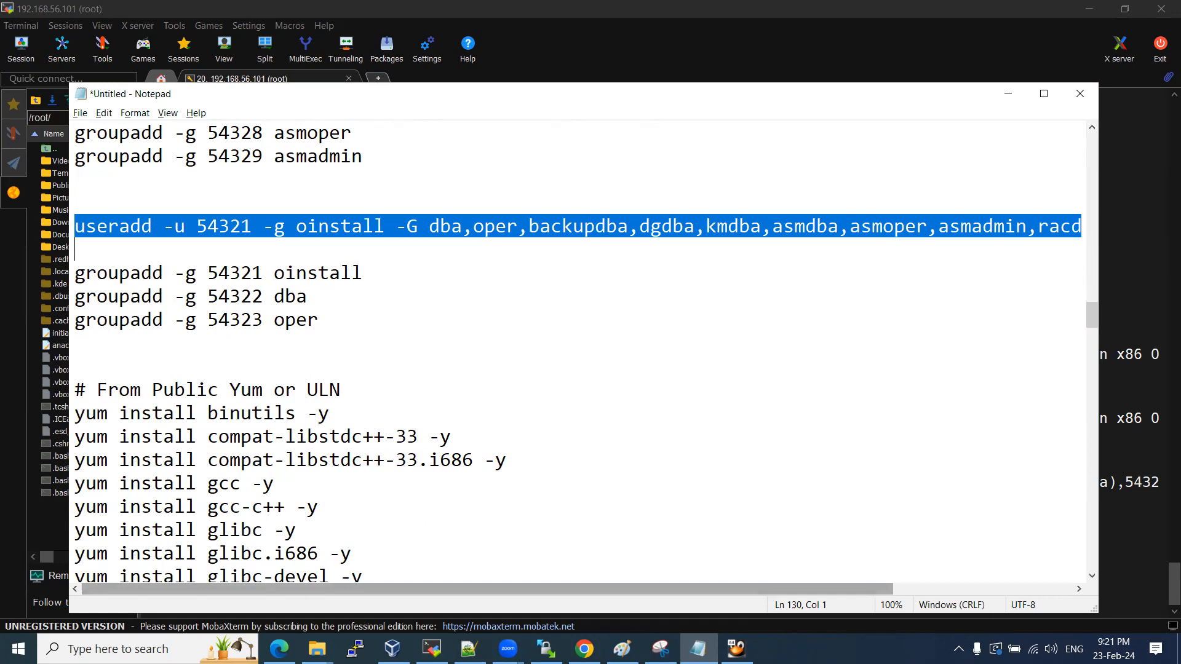
pyautogui.click(432, 649)
pyautogui.rightClick(406, 485)
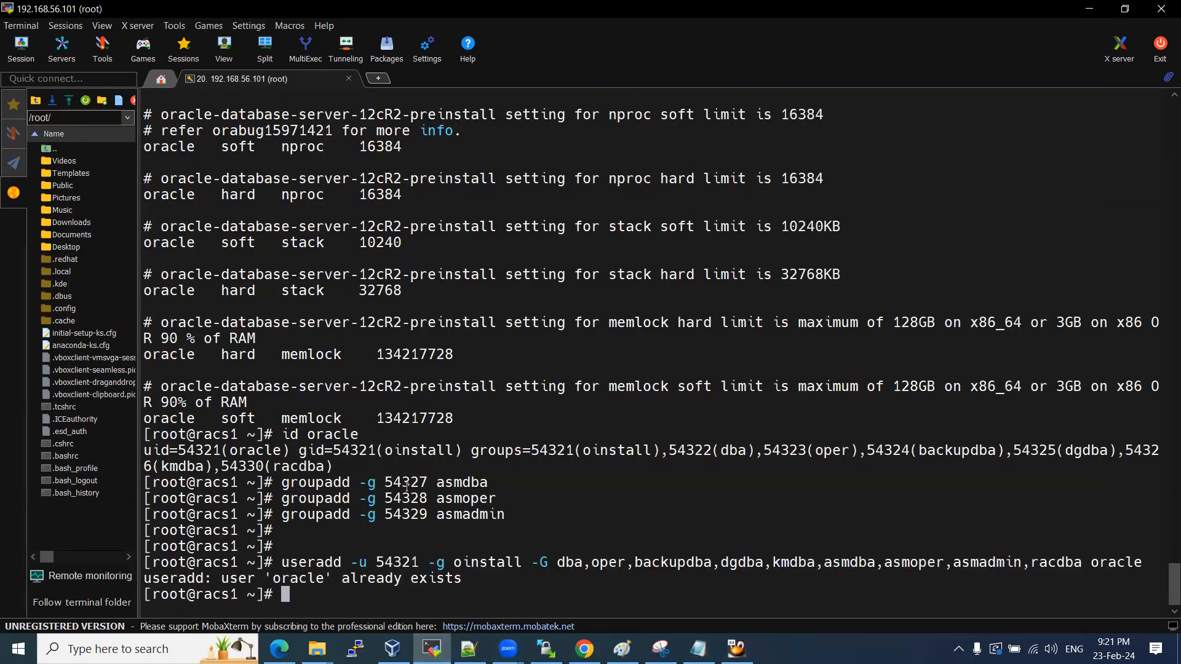
pyautogui.press('Return')
pyautogui.press('Return')
pyautogui.write('id oracle')
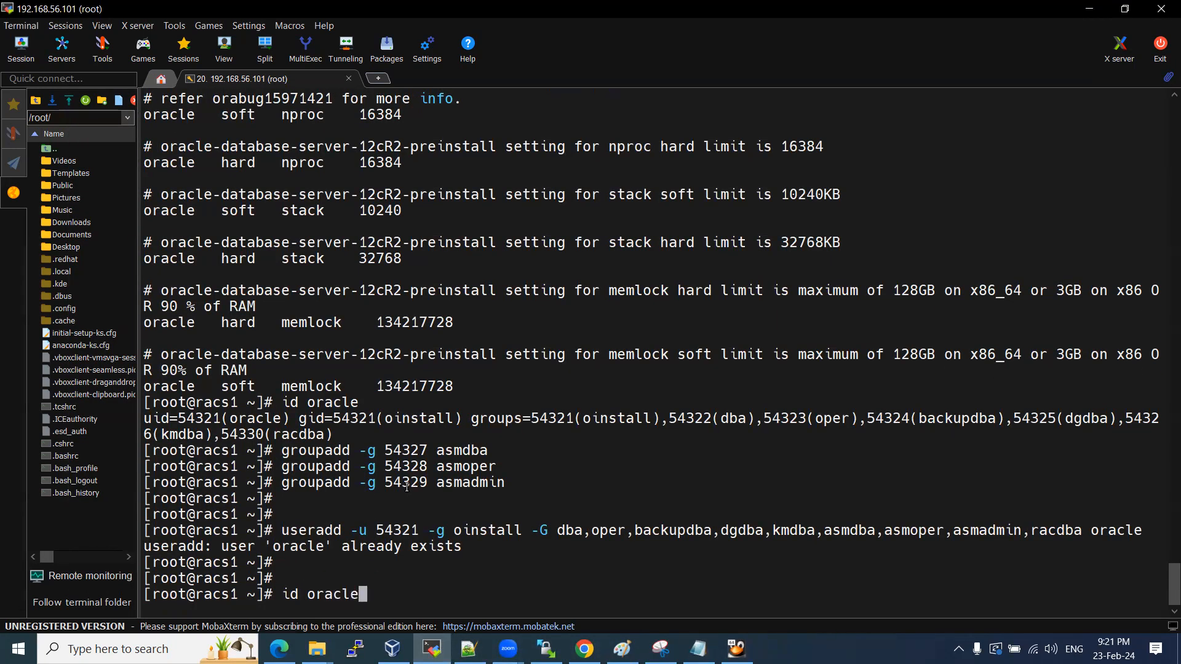
pyautogui.press('Return')
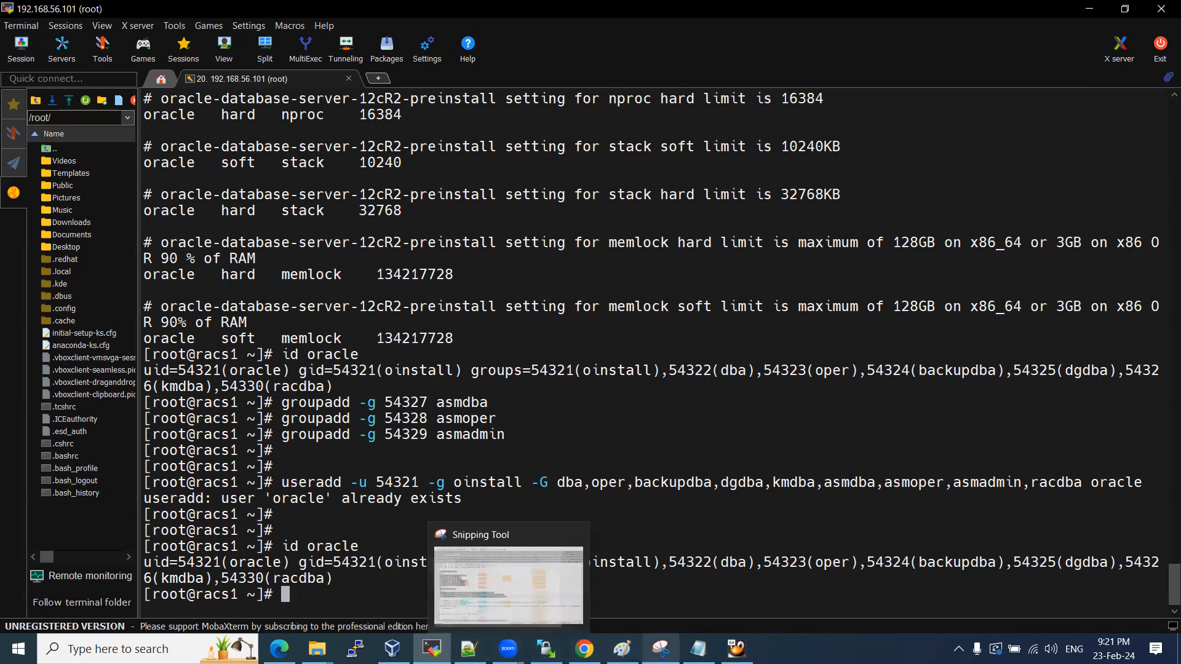
# Bring the RAC_2Node_Install.txt notes in Notepad++ to the front.
pyautogui.moveTo(469, 649)
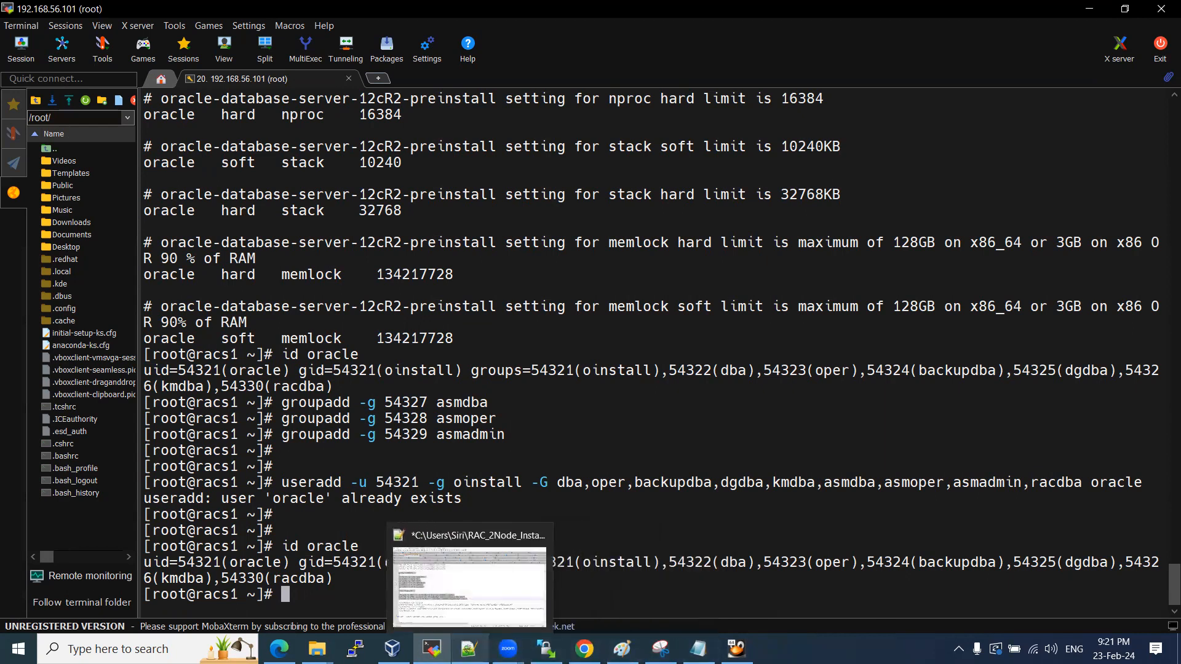
pyautogui.click(469, 585)
pyautogui.click(301, 343)
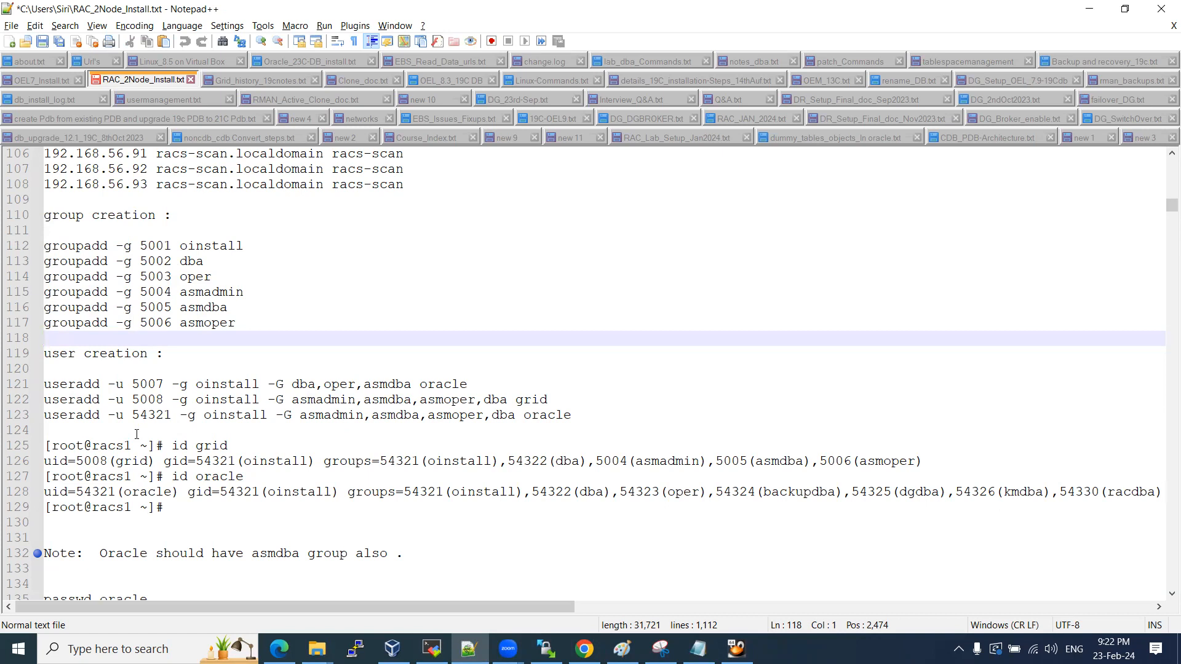
# Duplicate the 54321 oracle useradd line in the draft, changing its user to grid.
pyautogui.click(698, 649)
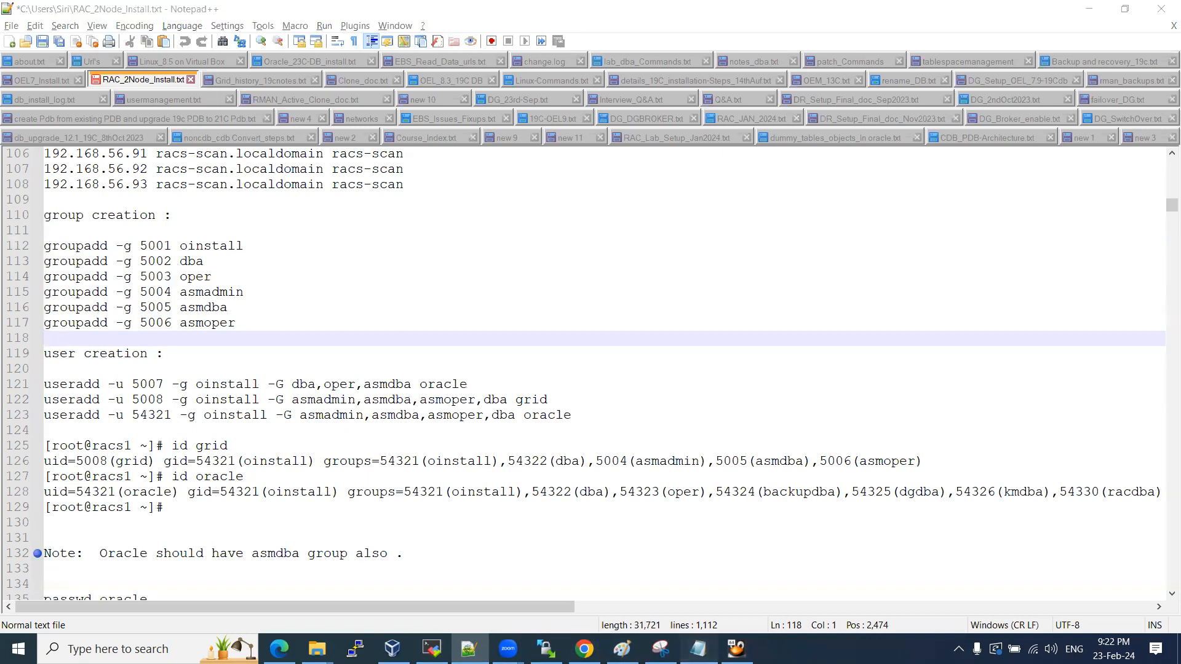
pyautogui.scroll(4, 376, 369)
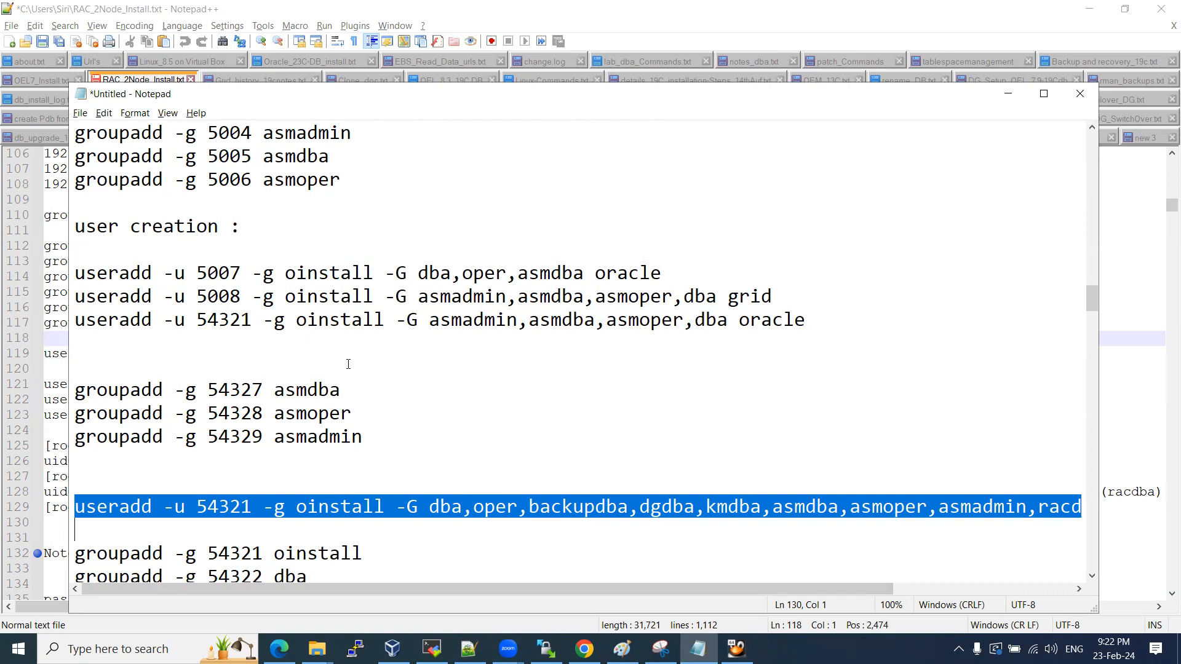
pyautogui.moveTo(78, 320); pyautogui.dragTo(89, 337)
pyautogui.click(125, 346)
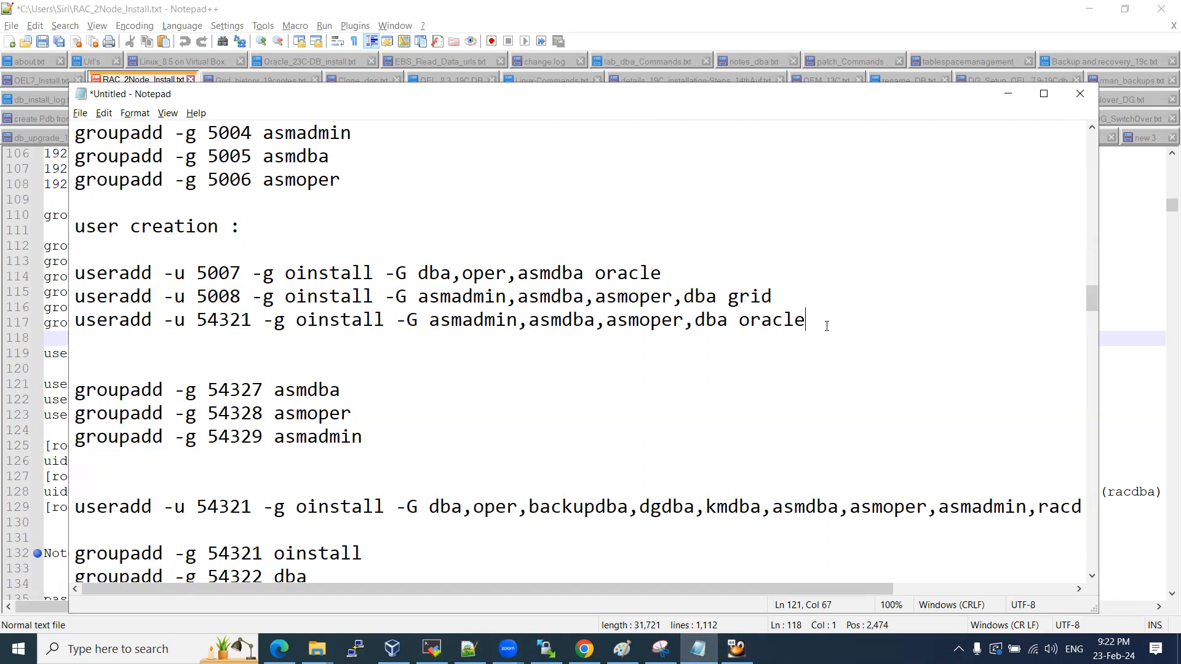
pyautogui.hotkey('ctrl', 'v')
pyautogui.press('BackSpace')
pyautogui.press('BackSpace')
pyautogui.press('BackSpace')
pyautogui.press('BackSpace')
pyautogui.press('BackSpace')
pyautogui.press('BackSpace')
pyautogui.press('BackSpace')
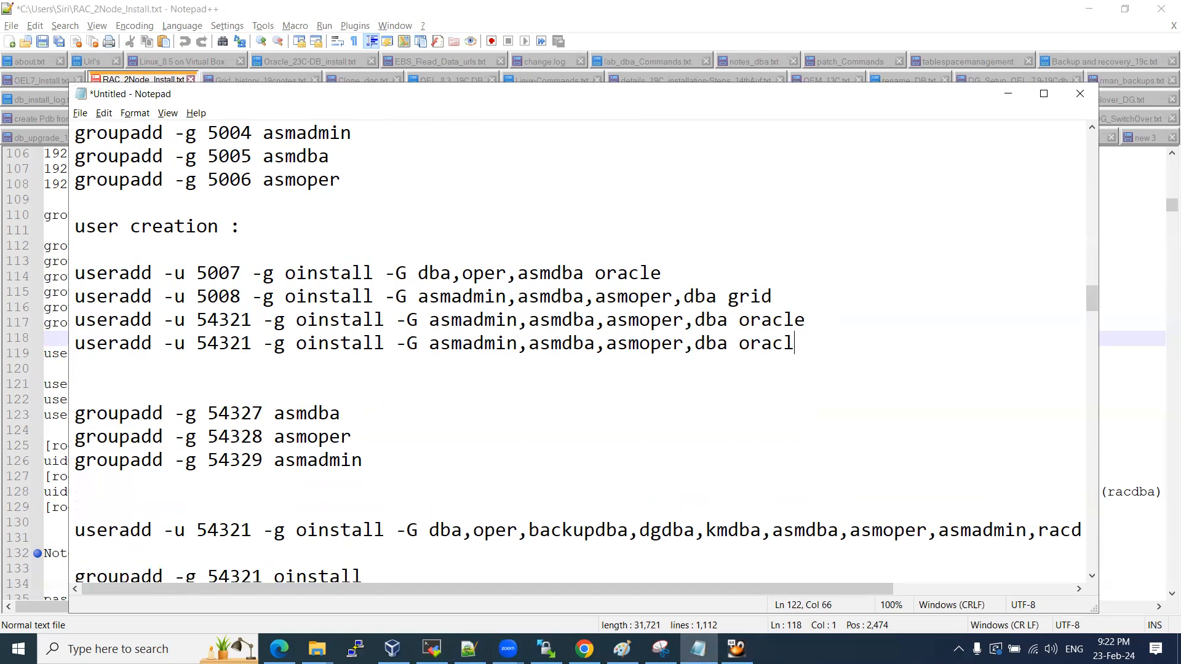
pyautogui.write('grid')
# Change the long 54331 useradd line to create grid, then paste it at the root prompt.
pyautogui.scroll(-1, 618, 404)
pyautogui.click(241, 459)
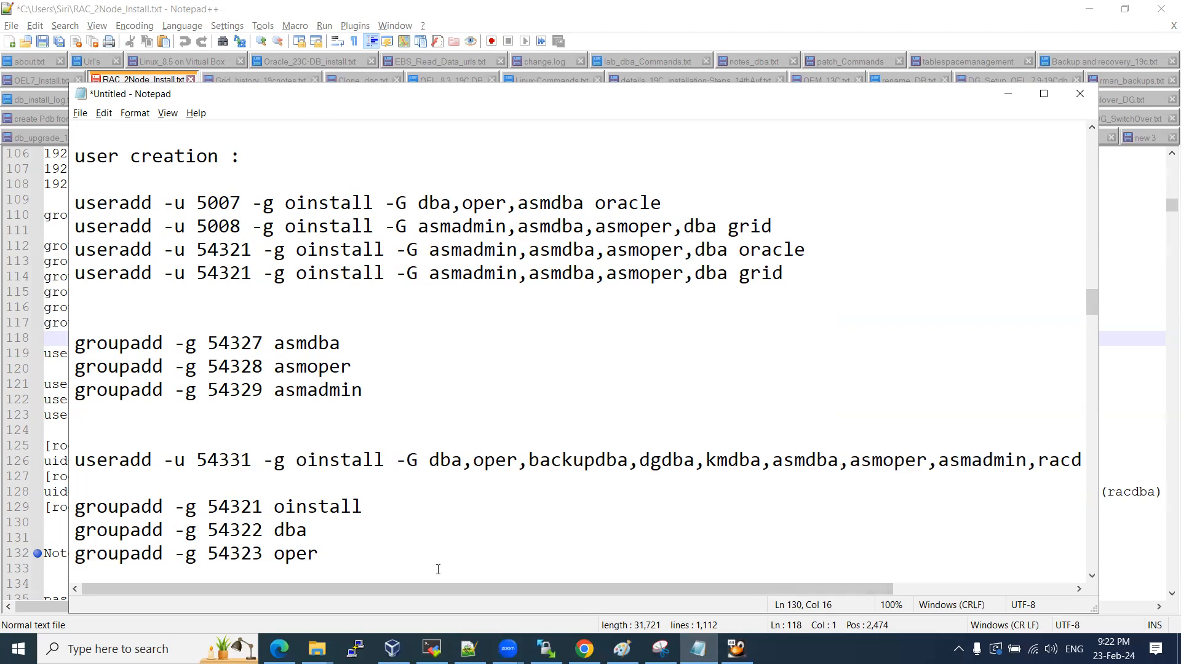
pyautogui.moveTo(483, 589); pyautogui.dragTo(727, 600)
pyautogui.press('End')
pyautogui.hotkey('ctrl', 'shift', 'Left')
pyautogui.write('grid')
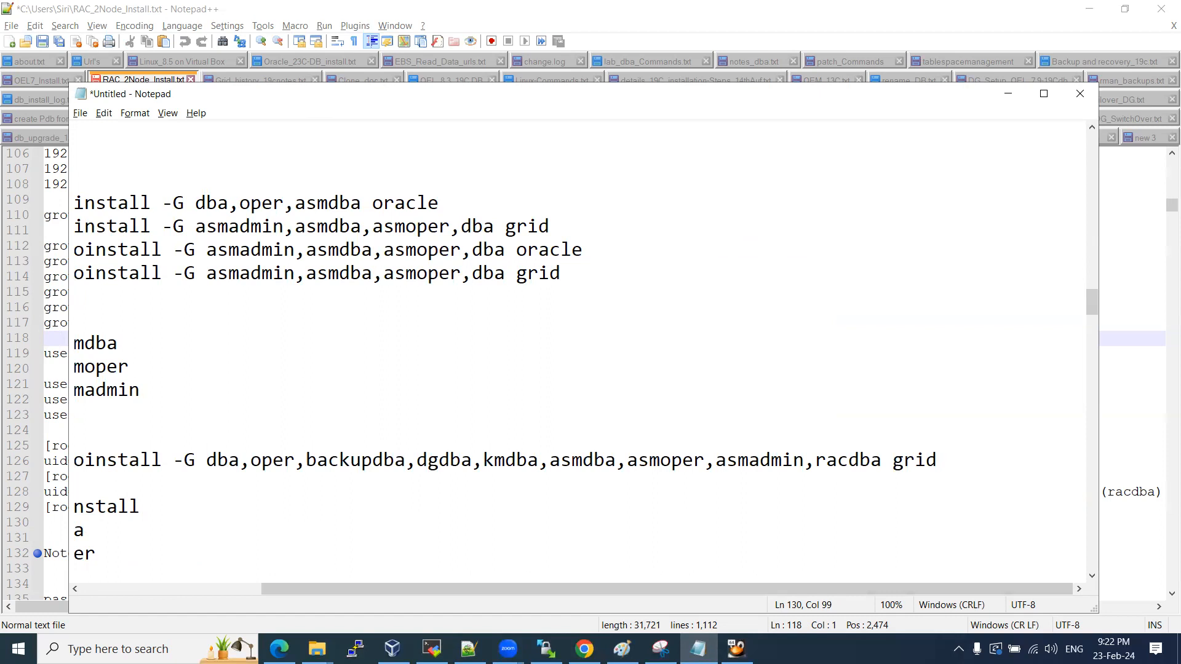
pyautogui.hotkey('shift', 'Home')
pyautogui.hotkey('ctrl', 'c')
pyautogui.click(433, 648)
pyautogui.rightClick(444, 501)
# Create the grid user, then rerun the useradd for oracle without oper, backupdba, dgdba, kmdba, racdba.
pyautogui.press('Return')
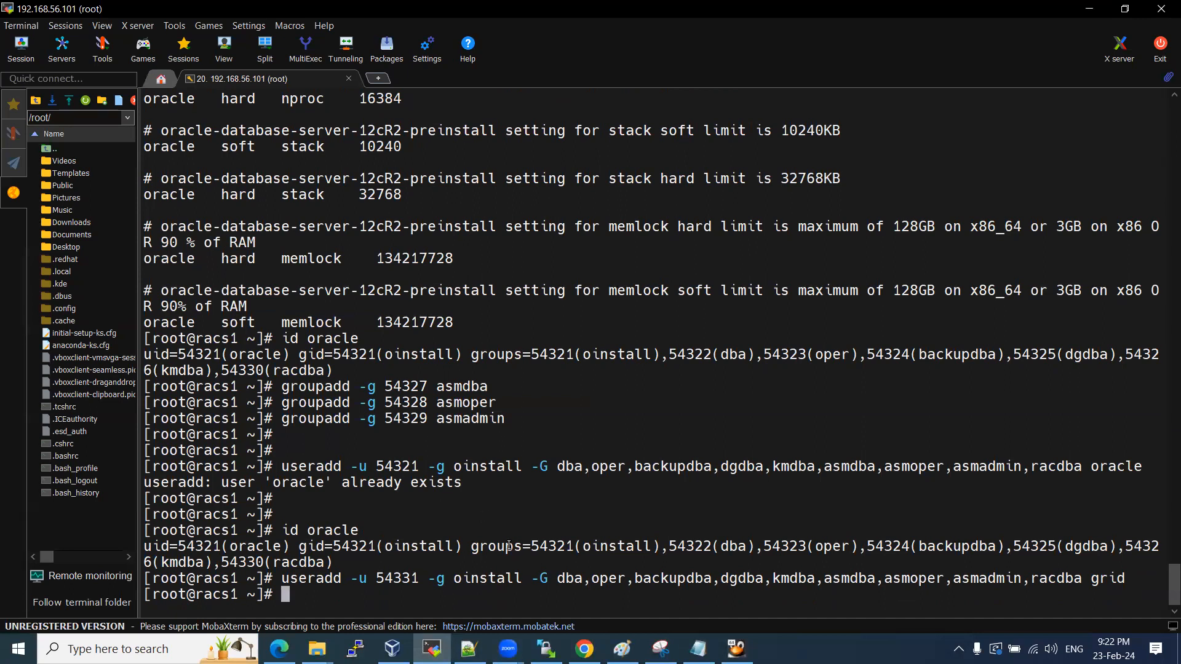
pyautogui.press('Up')
pyautogui.press('BackSpace')
pyautogui.press('BackSpace')
pyautogui.press('BackSpace')
pyautogui.press('BackSpace')
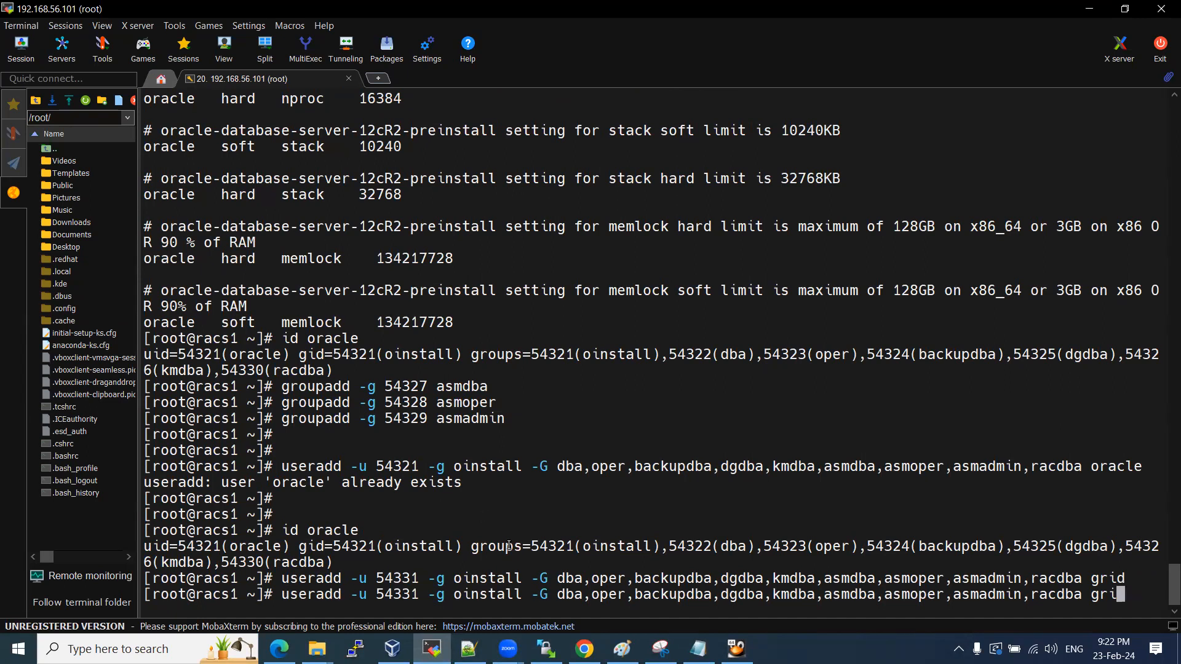
pyautogui.write('oracle')
pyautogui.press('Left')
pyautogui.press('Left')
pyautogui.press('Left')
pyautogui.press('Left')
pyautogui.press('Left')
pyautogui.press('Left')
pyautogui.press('Left')
pyautogui.press('BackSpace')
pyautogui.press('BackSpace')
pyautogui.press('BackSpace')
pyautogui.press('BackSpace')
pyautogui.press('BackSpace')
pyautogui.press('BackSpace')
pyautogui.press('BackSpace')
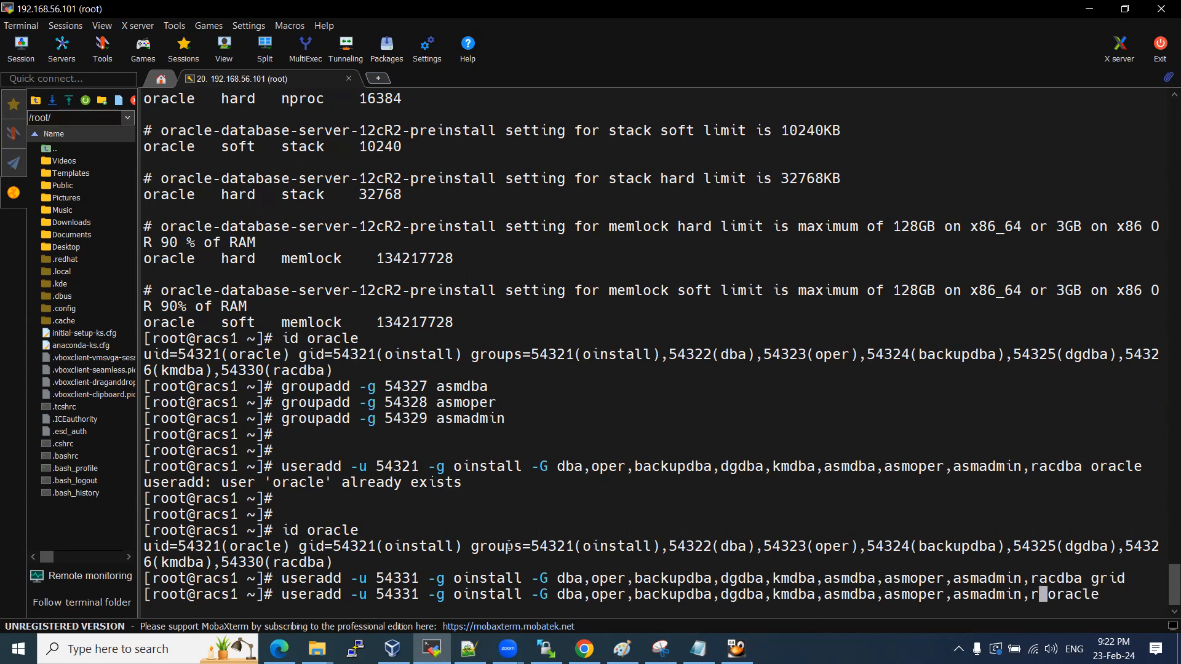
pyautogui.press('Left')
pyautogui.press('Left')
pyautogui.press('Left')
pyautogui.press('Left')
pyautogui.press('Left')
pyautogui.press('Left')
pyautogui.press('Left')
pyautogui.press('Left')
pyautogui.press('Left')
pyautogui.press('Left')
pyautogui.press('Left')
pyautogui.press('Left')
pyautogui.press('Left')
pyautogui.press('Left')
pyautogui.press('Left')
pyautogui.press('Left')
pyautogui.press('Left')
pyautogui.press('Left')
pyautogui.press('Left')
pyautogui.press('Left')
pyautogui.press('Left')
pyautogui.press('Left')
pyautogui.press('Left')
pyautogui.press('BackSpace')
pyautogui.press('BackSpace')
pyautogui.press('BackSpace')
pyautogui.press('BackSpace')
pyautogui.press('BackSpace')
pyautogui.press('BackSpace')
pyautogui.press('BackSpace')
pyautogui.press('BackSpace')
pyautogui.press('BackSpace')
pyautogui.press('BackSpace')
pyautogui.press('BackSpace')
pyautogui.press('BackSpace')
pyautogui.press('BackSpace')
pyautogui.press('BackSpace')
pyautogui.press('BackSpace')
pyautogui.press('BackSpace')
pyautogui.press('BackSpace')
pyautogui.press('BackSpace')
pyautogui.press('BackSpace')
pyautogui.press('BackSpace')
pyautogui.press('BackSpace')
pyautogui.press('BackSpace')
pyautogui.press('BackSpace')
pyautogui.press('BackSpace')
pyautogui.press('BackSpace')
pyautogui.press('BackSpace')
pyautogui.press('BackSpace')
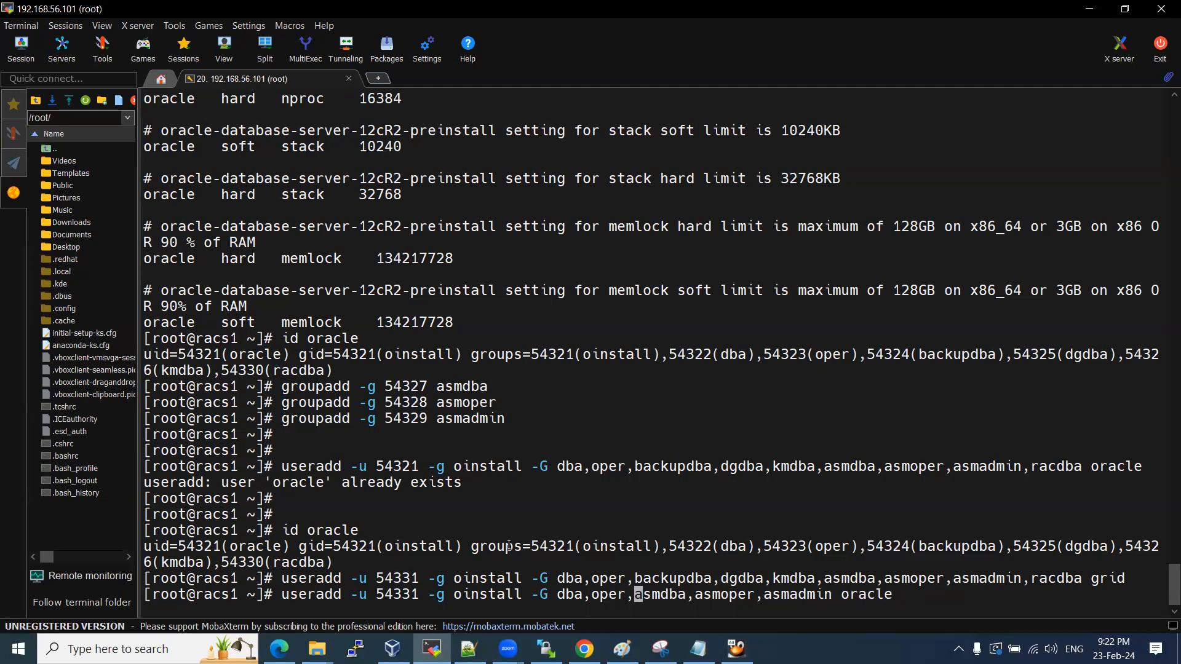
pyautogui.press('BackSpace')
pyautogui.press('BackSpace')
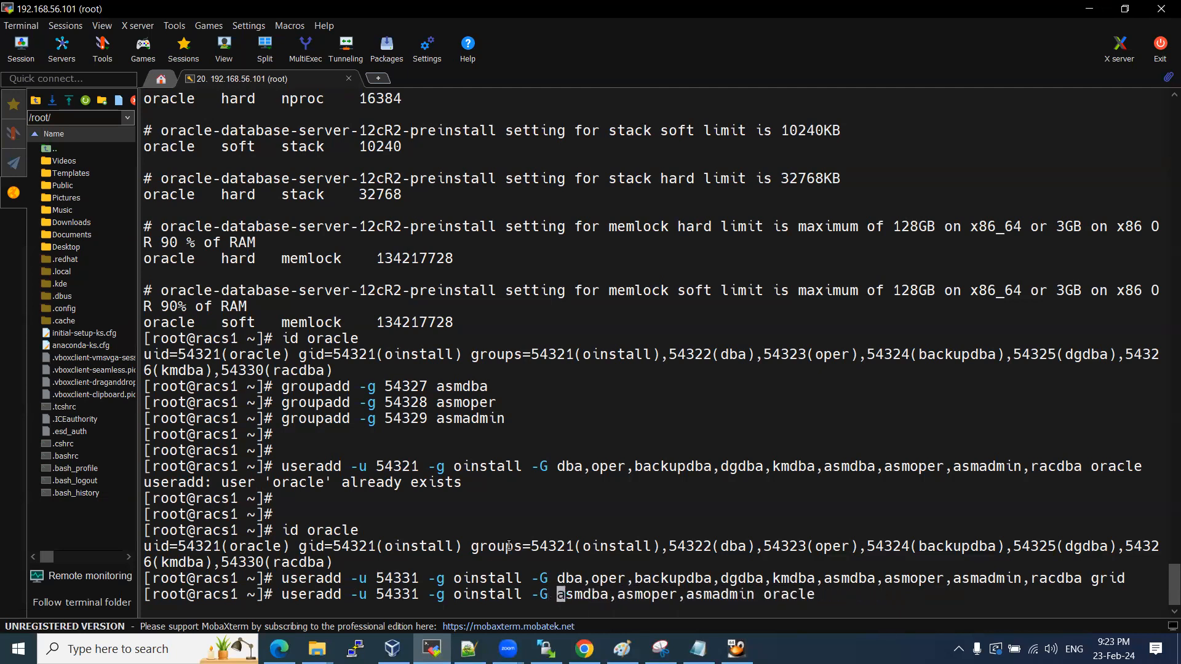
pyautogui.press('Return')
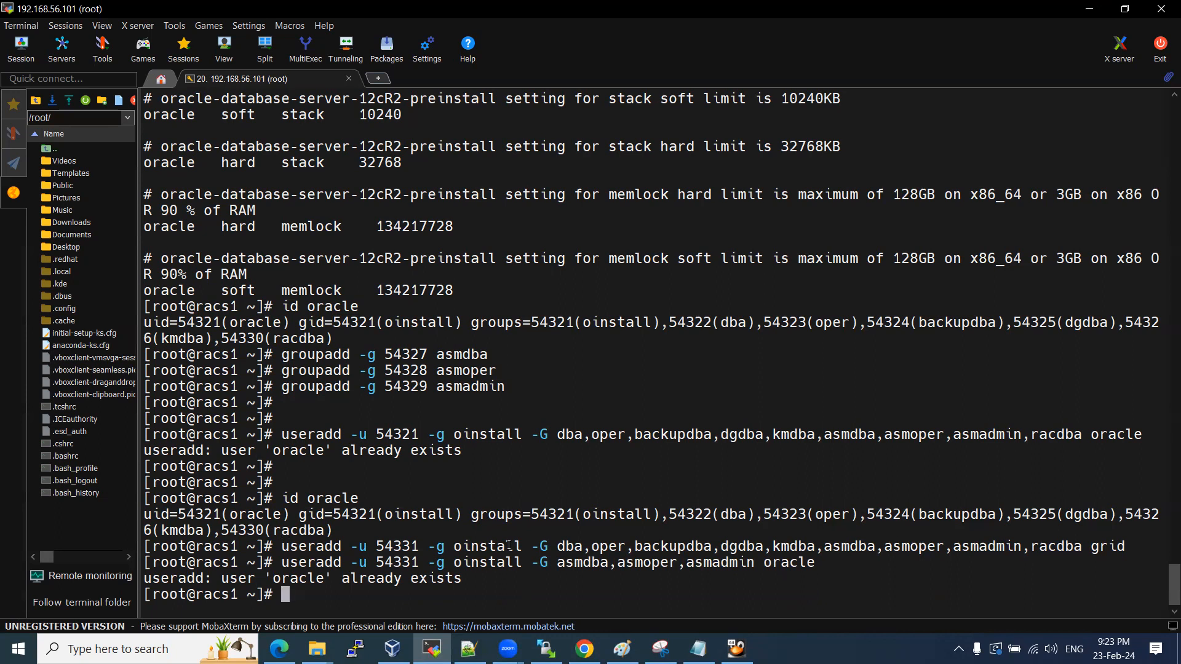
# Retry the oracle useradd command with UID 54321.
pyautogui.press('Up')
pyautogui.press('Left')
pyautogui.press('Left')
pyautogui.press('Left')
pyautogui.press('Left')
pyautogui.press('Left')
pyautogui.press('Left')
pyautogui.press('Left')
pyautogui.press('Left')
pyautogui.press('Left')
pyautogui.press('Left')
pyautogui.press('Left')
pyautogui.press('Left')
pyautogui.press('Left')
pyautogui.press('Left')
pyautogui.press('Left')
pyautogui.press('Left')
pyautogui.press('Left')
pyautogui.press('Left')
pyautogui.press('Left')
pyautogui.press('Left')
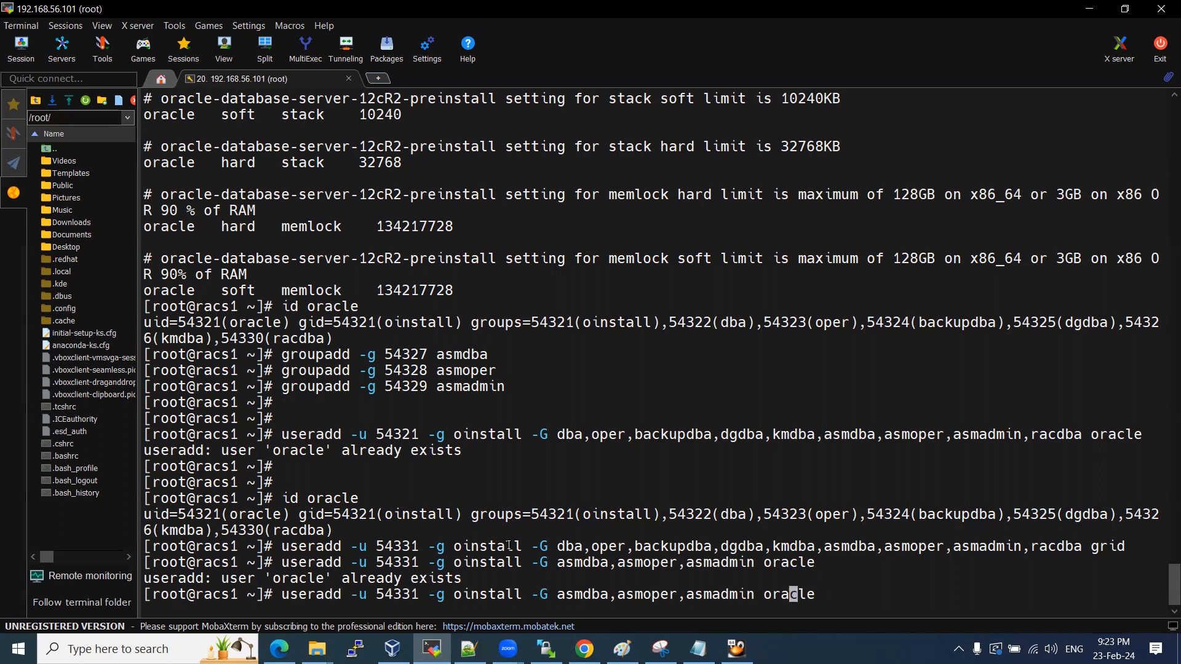
pyautogui.press('Left')
pyautogui.press('Left')
pyautogui.press('Left')
pyautogui.press('Left')
pyautogui.press('Left')
pyautogui.press('Left')
pyautogui.press('Left')
pyautogui.press('Left')
pyautogui.press('Left')
pyautogui.press('Left')
pyautogui.press('Left')
pyautogui.press('Left')
pyautogui.press('Left')
pyautogui.press('BackSpace')
pyautogui.write('2')
pyautogui.press('Return')
# Run id oracle and highlight its uid and group list.
pyautogui.write('id oracle')
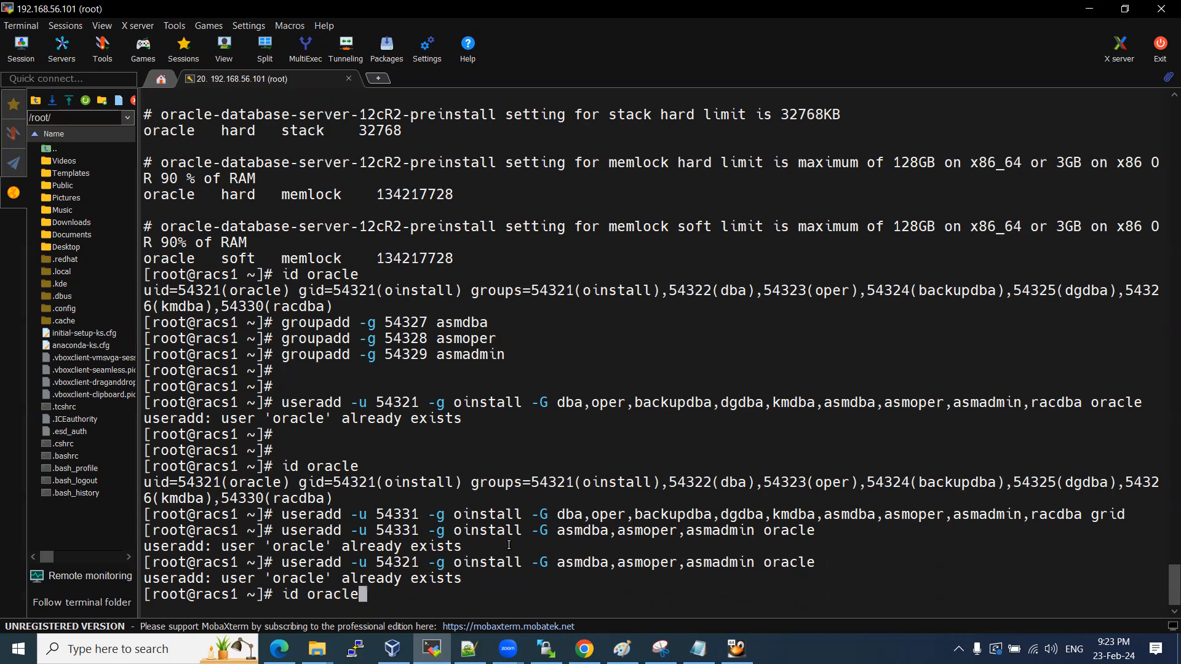
pyautogui.press('Return')
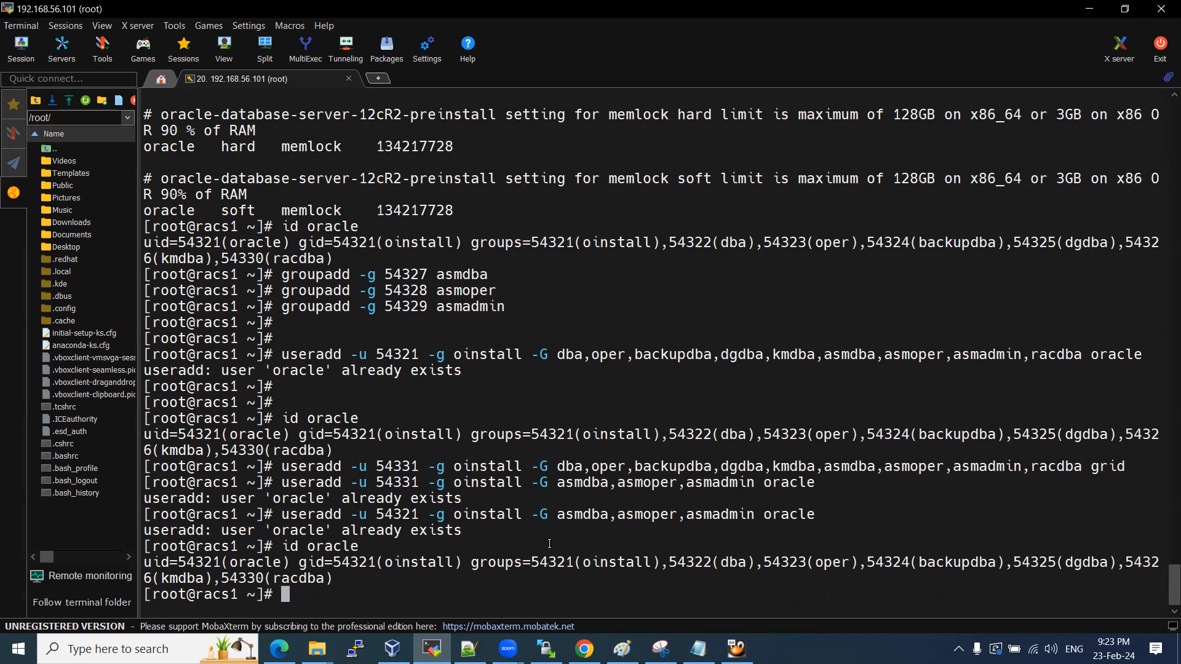
pyautogui.moveTo(520, 561); pyautogui.dragTo(582, 580)
pyautogui.click(362, 564)
pyautogui.moveTo(255, 562); pyautogui.dragTo(346, 583)
pyautogui.click(346, 583)
pyautogui.moveTo(302, 546); pyautogui.dragTo(339, 585)
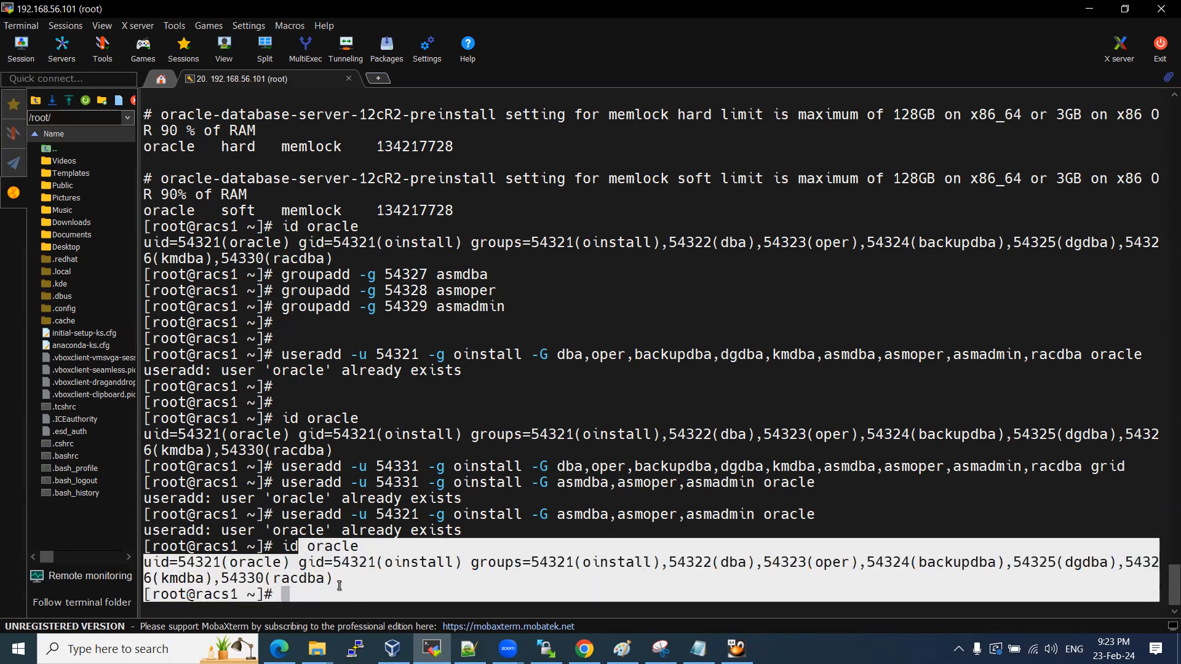
# Run id grid and highlight its asmdba, asmoper and asmadmin group entries.
pyautogui.click(737, 477)
pyautogui.write('id grid')
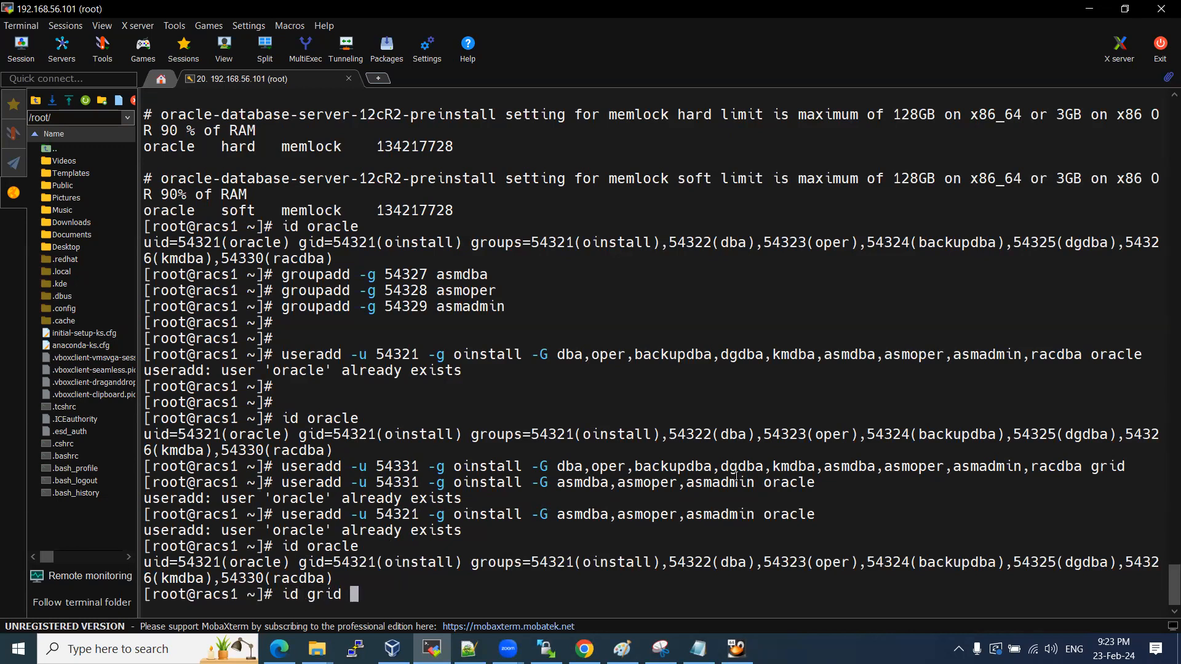
pyautogui.press('Return')
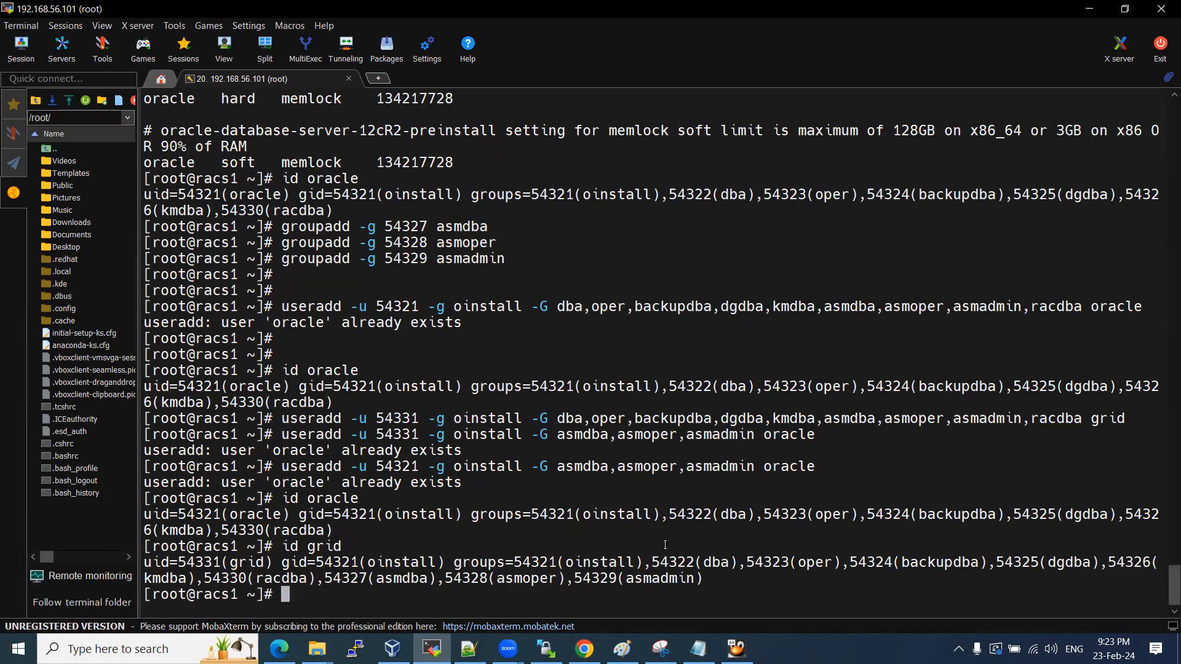
pyautogui.moveTo(497, 578); pyautogui.dragTo(541, 579)
pyautogui.moveTo(403, 578); pyautogui.dragTo(428, 578)
pyautogui.moveTo(646, 578); pyautogui.dragTo(715, 580)
pyautogui.click(658, 578)
pyautogui.moveTo(377, 578); pyautogui.dragTo(698, 579)
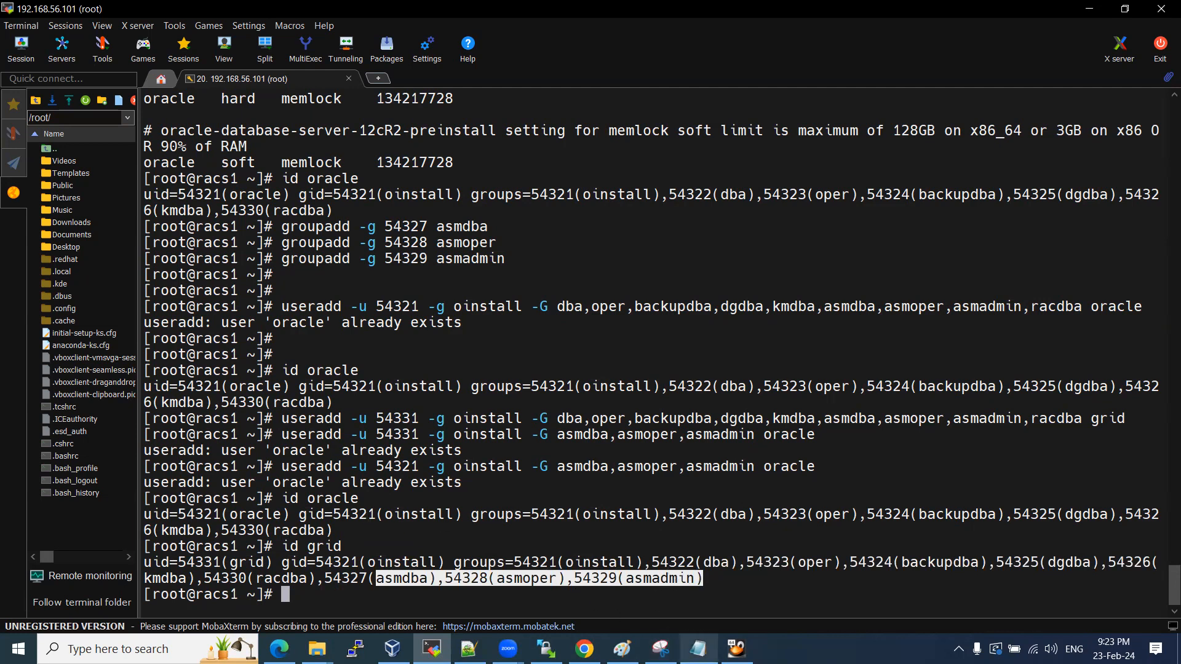
pyautogui.click(698, 649)
pyautogui.scroll(-2, 307, 445)
# Delete the 54321–54323 groupadd lines and the 5007 oracle and 5008 grid useradd lines.
pyautogui.moveTo(328, 415); pyautogui.dragTo(54, 370)
pyautogui.press('Delete')
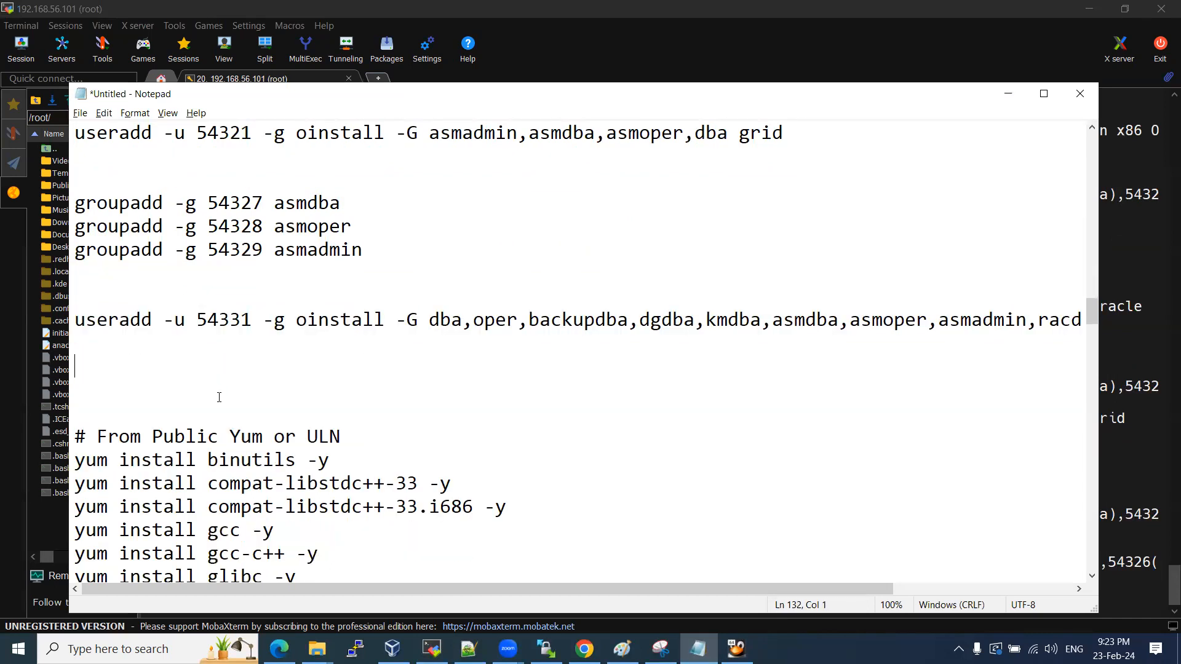
pyautogui.scroll(3, 219, 398)
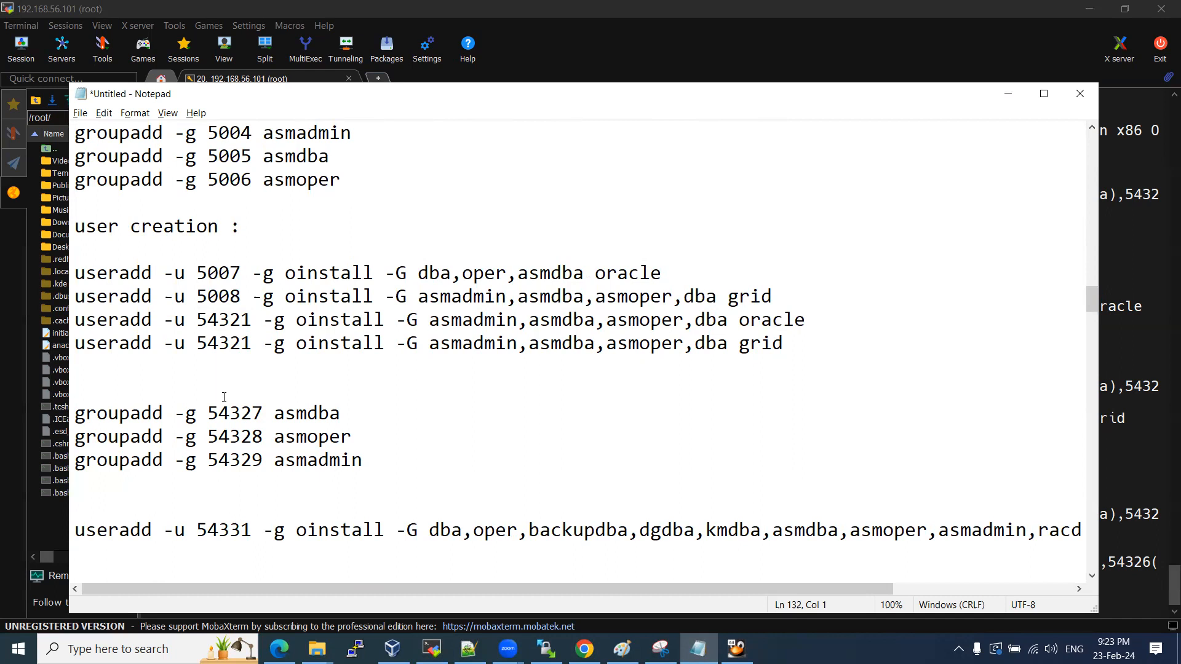
pyautogui.moveTo(776, 297); pyautogui.dragTo(54, 307)
pyautogui.press('Delete')
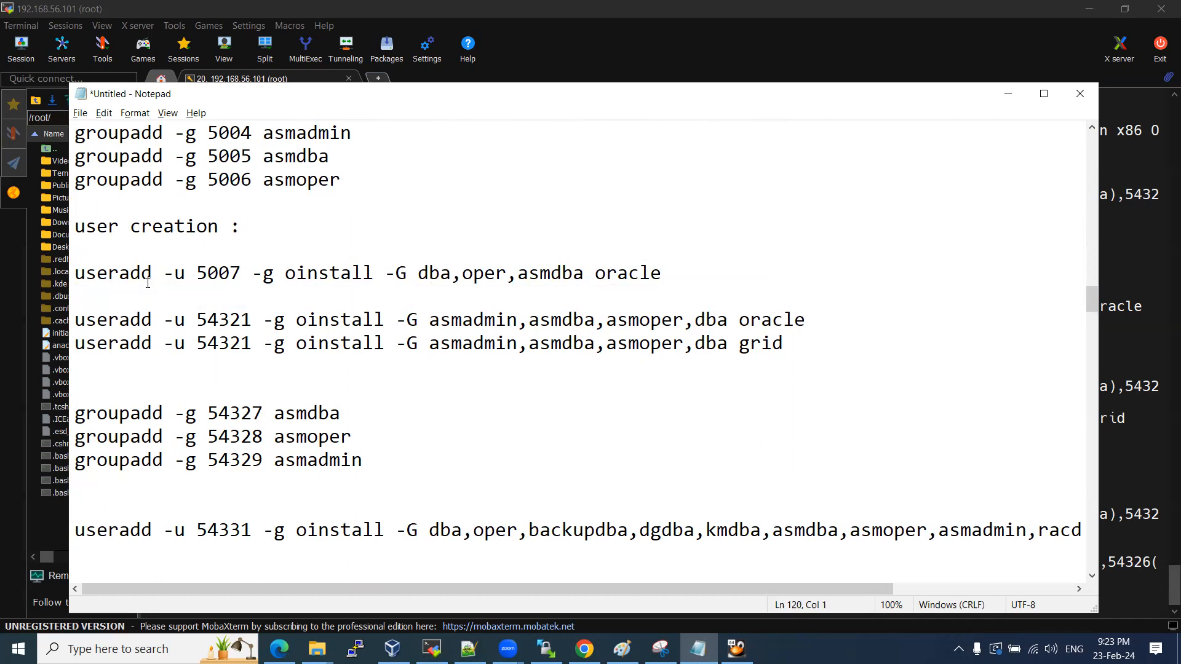
pyautogui.moveTo(665, 273); pyautogui.dragTo(69, 275)
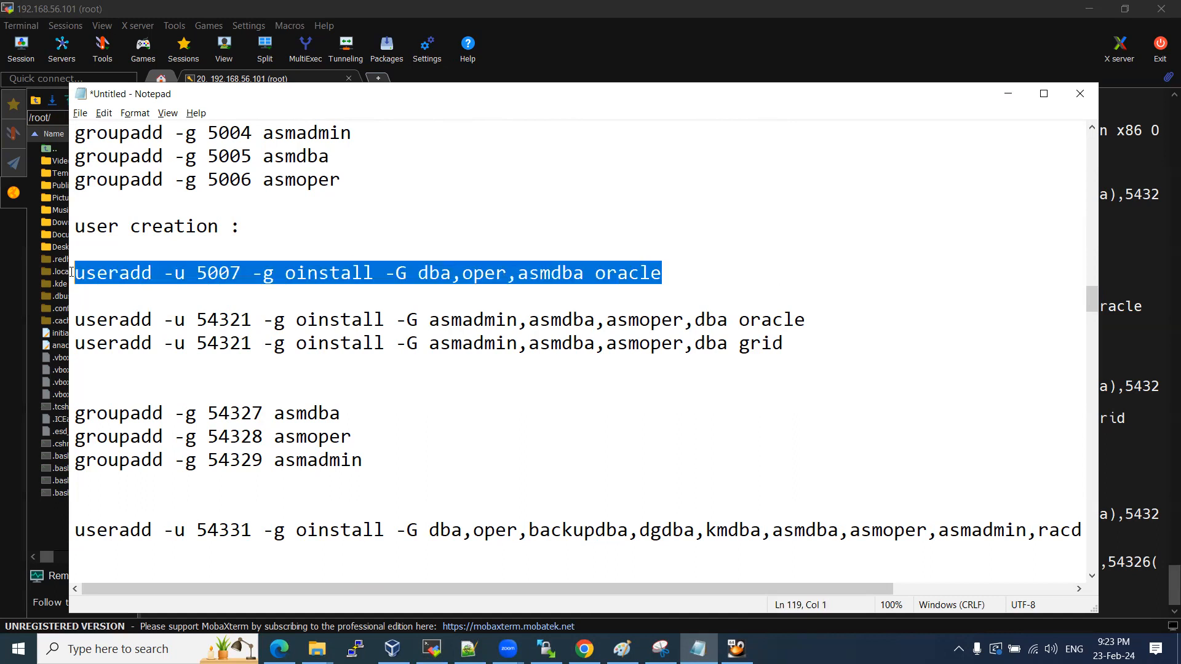
pyautogui.press('Delete')
pyautogui.press('BackSpace')
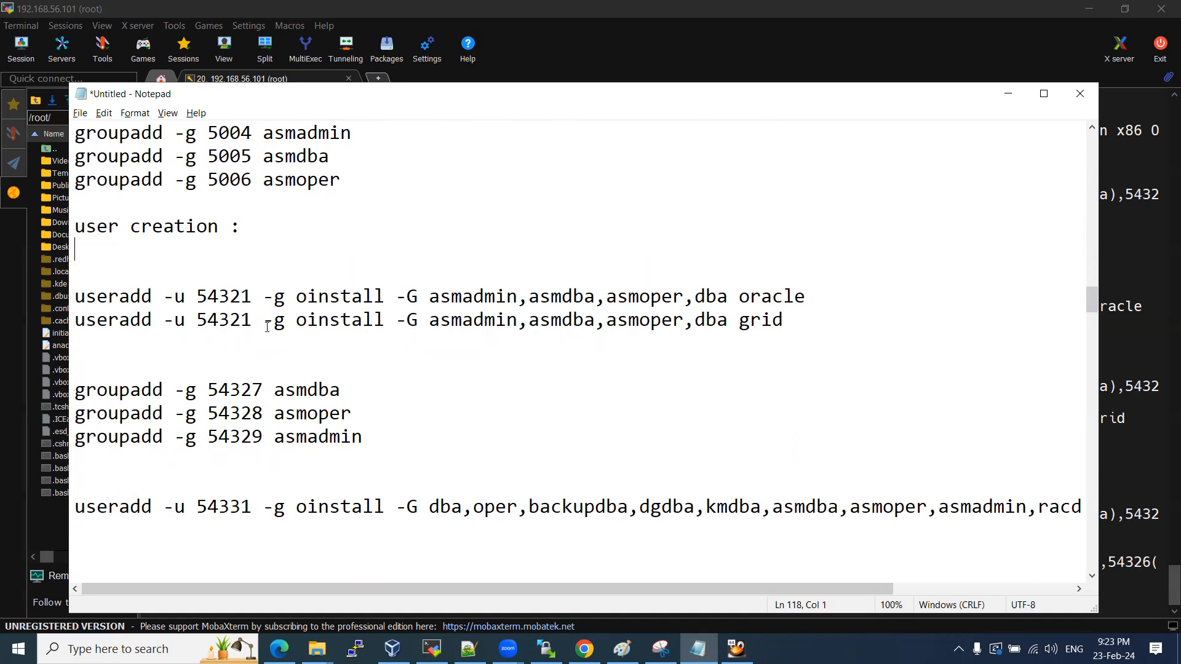
# Delete groupadd lines 5001–5006 and move the 54327–54329 groupadd lines under the group creation heading.
pyautogui.scroll(3, 360, 384)
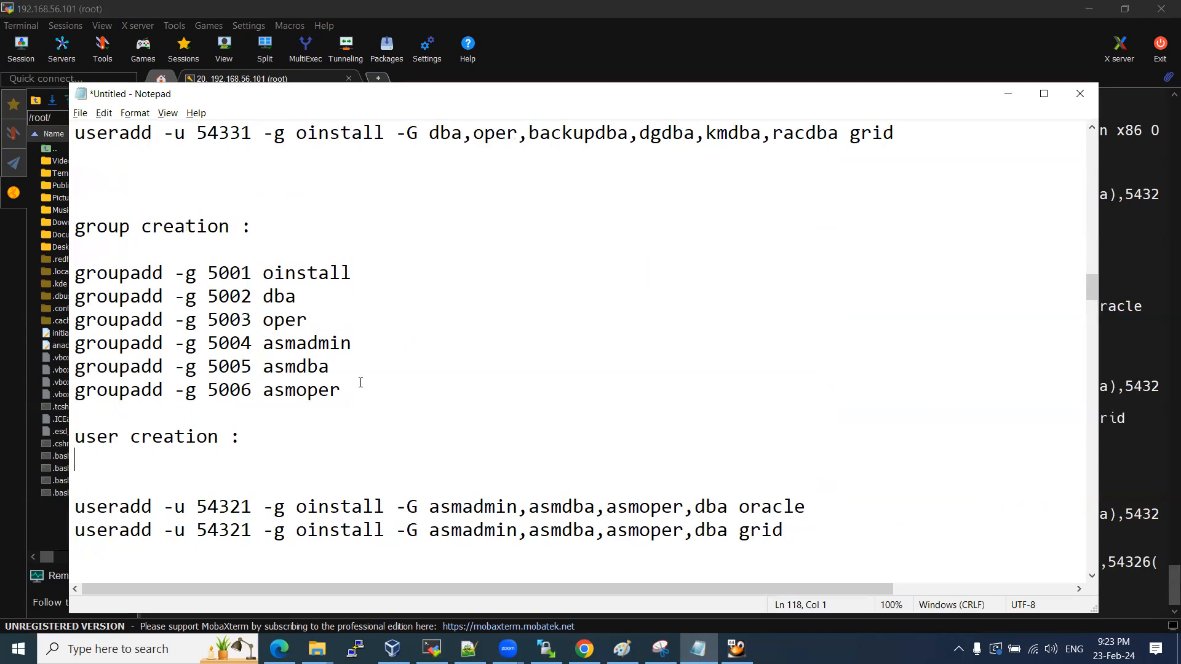
pyautogui.moveTo(349, 390); pyautogui.dragTo(132, 253)
pyautogui.press('Delete')
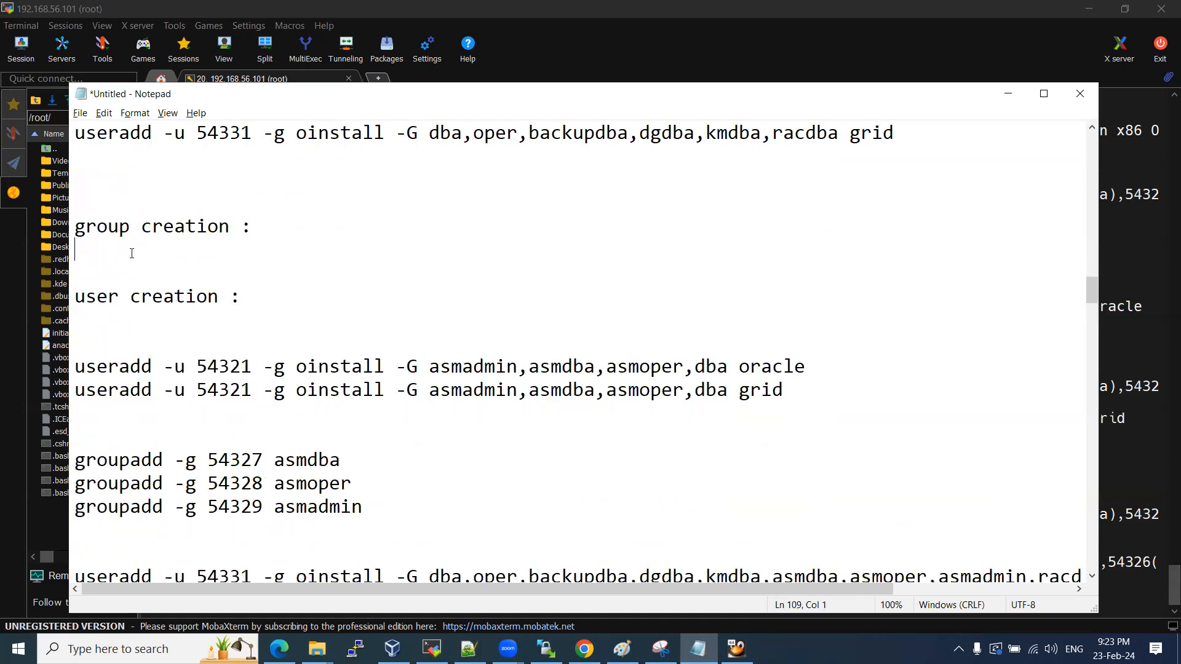
pyautogui.moveTo(364, 508); pyautogui.dragTo(61, 463)
pyautogui.hotkey('ctrl', 'x')
pyautogui.click(121, 255)
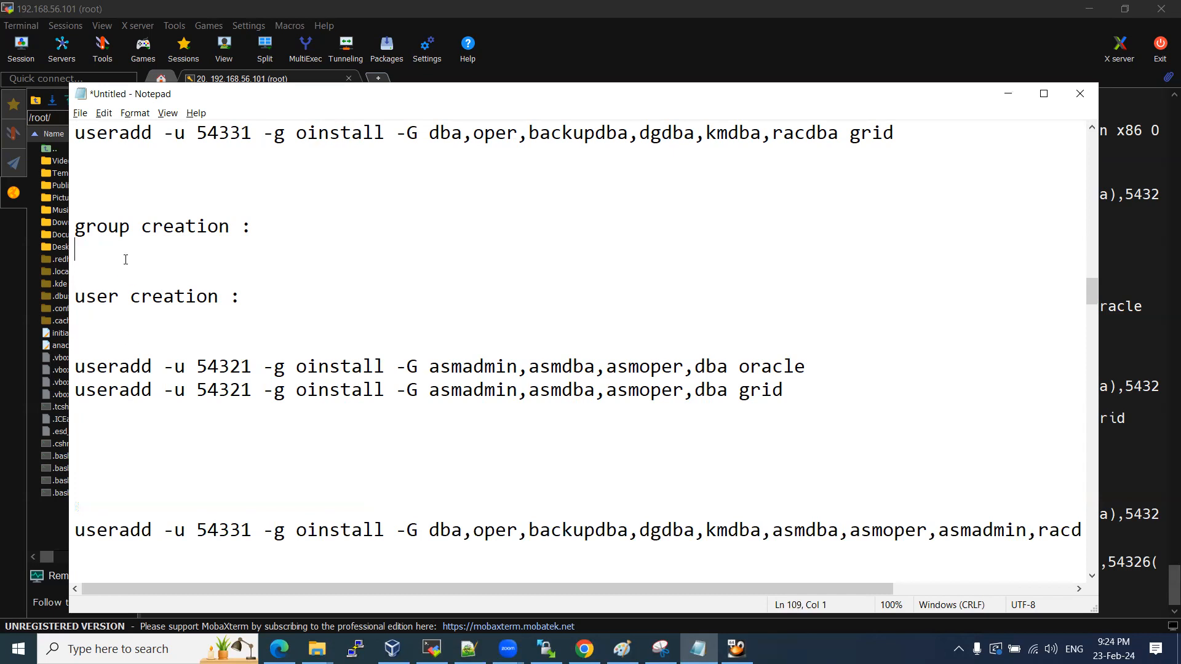
pyautogui.hotkey('ctrl', 'v')
pyautogui.click(260, 230)
pyautogui.press('Return')
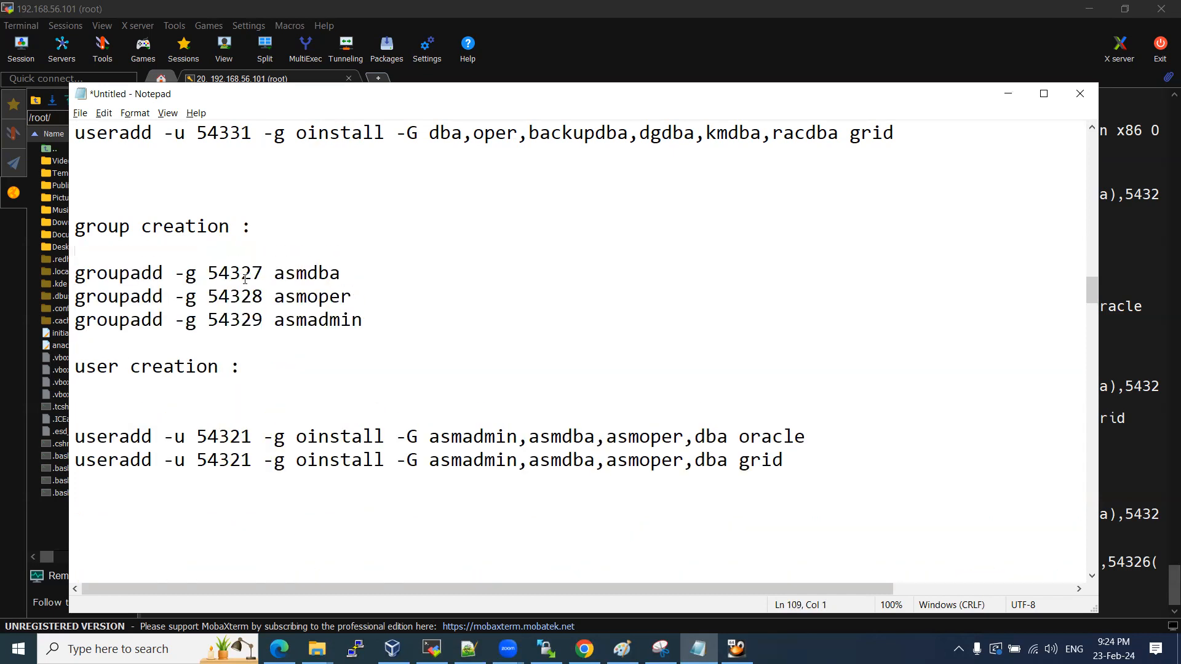
# Delete the old useradd lines and close up blank lines before the 54331 useradd line.
pyautogui.scroll(1, 354, 343)
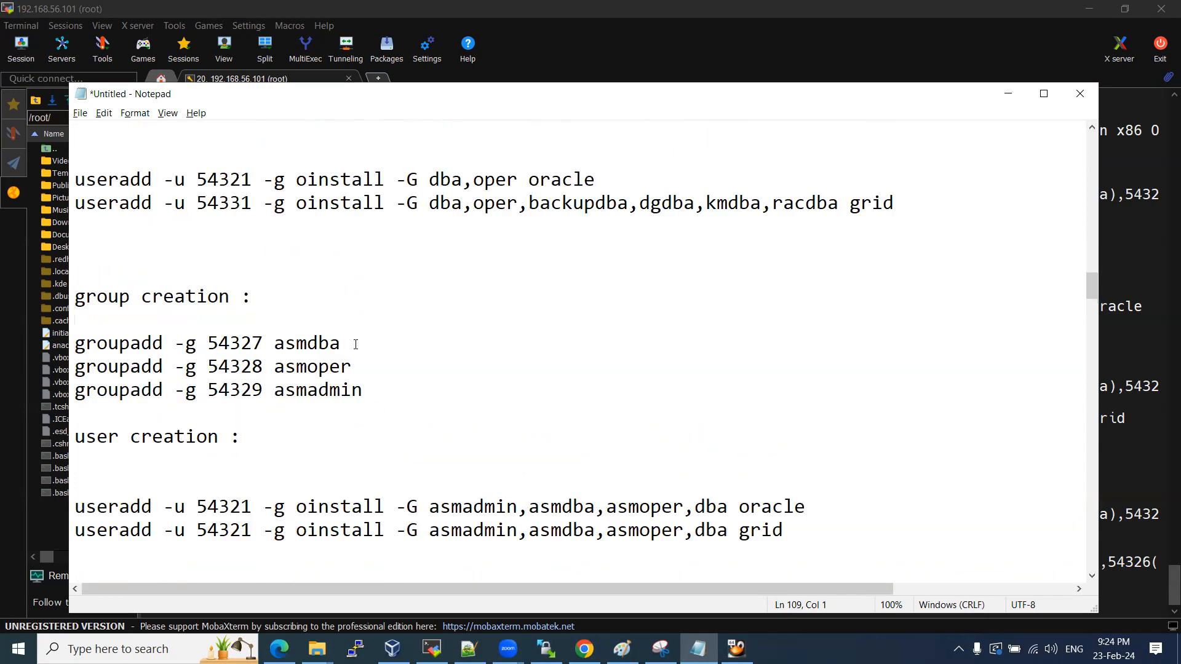
pyautogui.scroll(1, 356, 343)
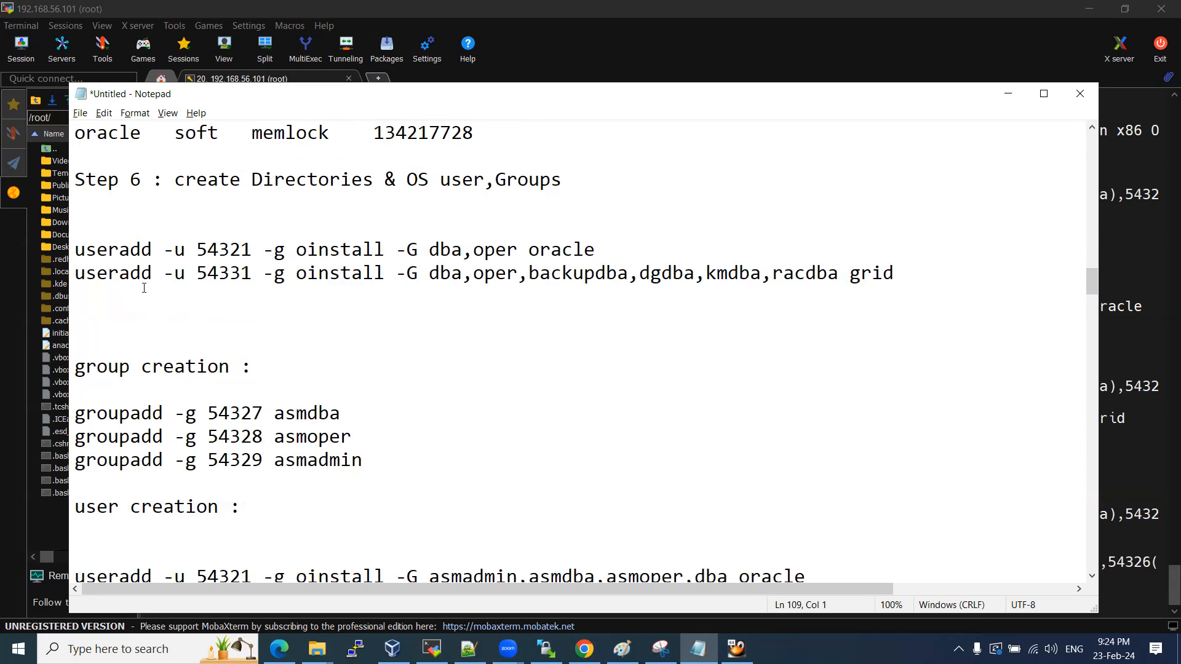
pyautogui.scroll(-1, 144, 288)
pyautogui.scroll(-1, 144, 287)
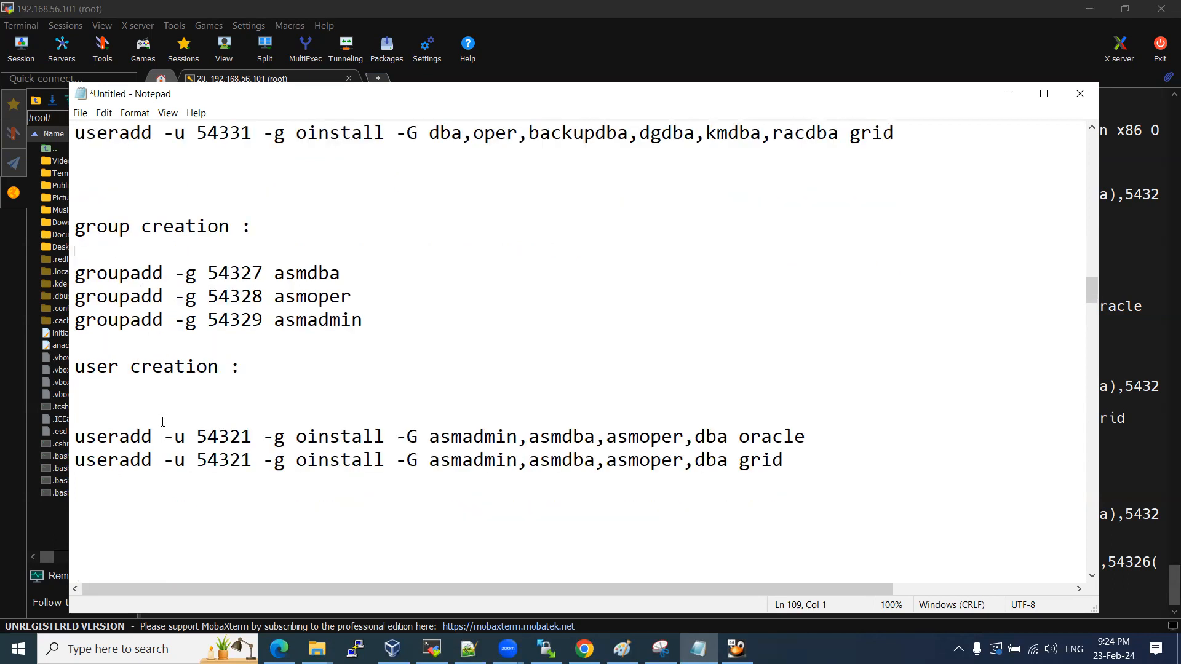
pyautogui.scroll(2, 136, 333)
pyautogui.moveTo(76, 249); pyautogui.dragTo(126, 317)
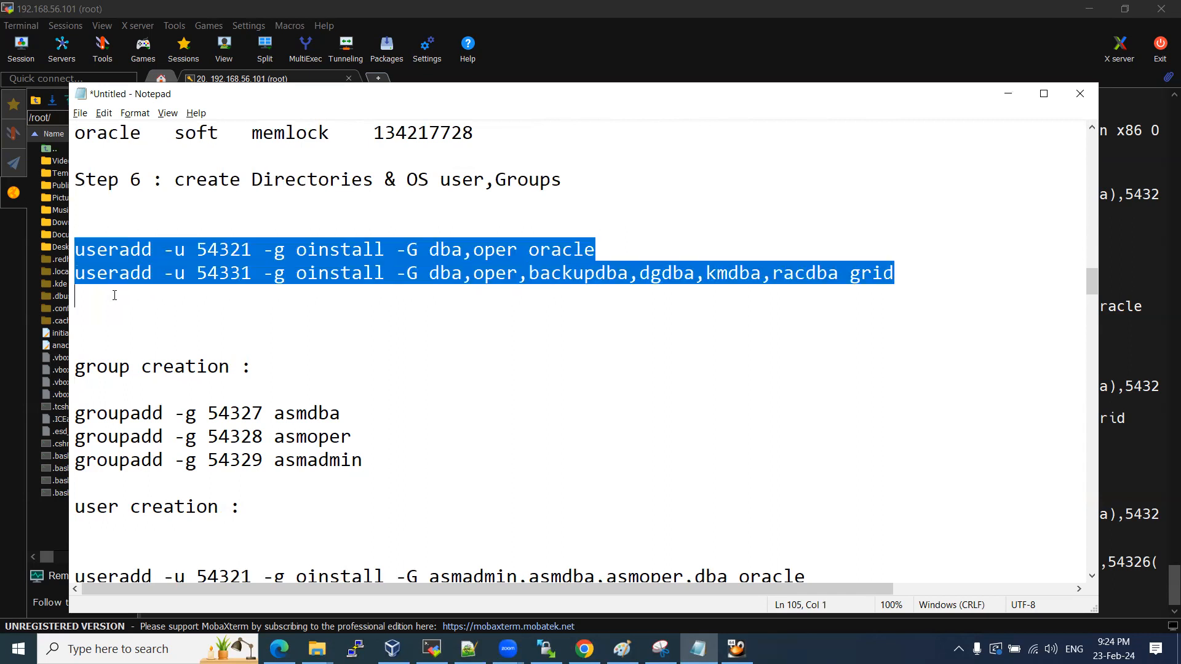
pyautogui.press('Delete')
pyautogui.press('Delete')
pyautogui.press('Delete')
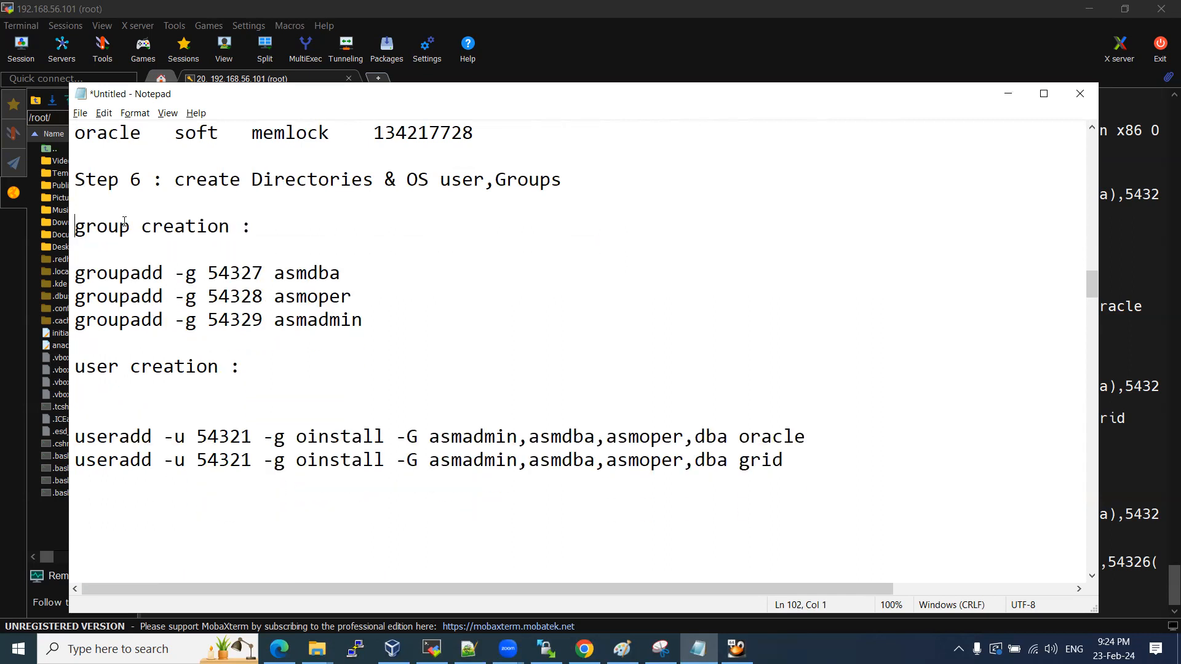
pyautogui.click(111, 404)
pyautogui.press('Delete')
pyautogui.scroll(-2, 162, 389)
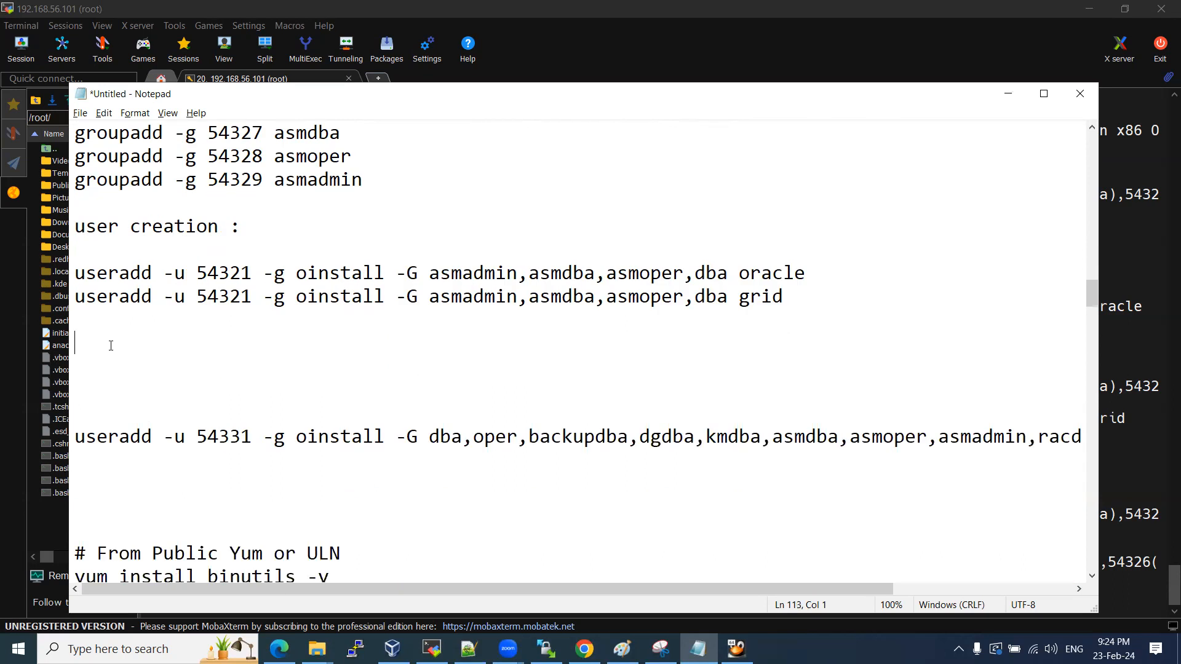
pyautogui.press('Delete')
pyautogui.press('Delete')
pyautogui.press('Delete')
pyautogui.press('Delete')
# Remove the 54321 grid useradd line and save the notes with Ctrl+S.
pyautogui.moveTo(784, 299); pyautogui.dragTo(44, 303)
pyautogui.press('Delete')
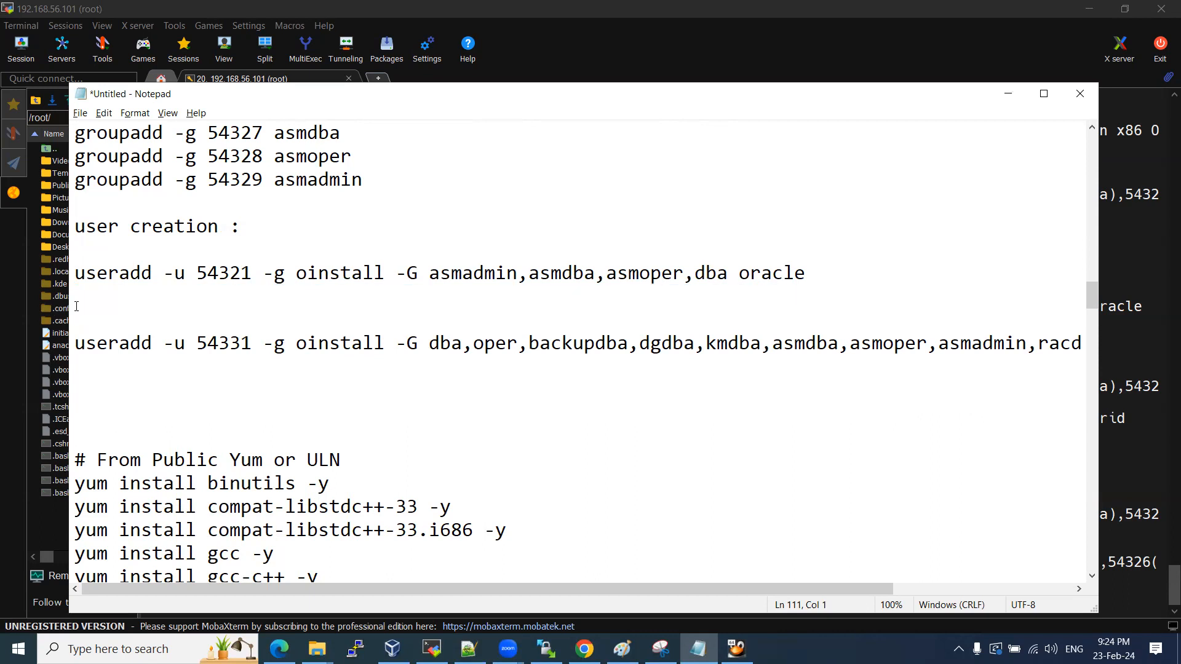
pyautogui.press('Delete')
pyautogui.click(115, 344)
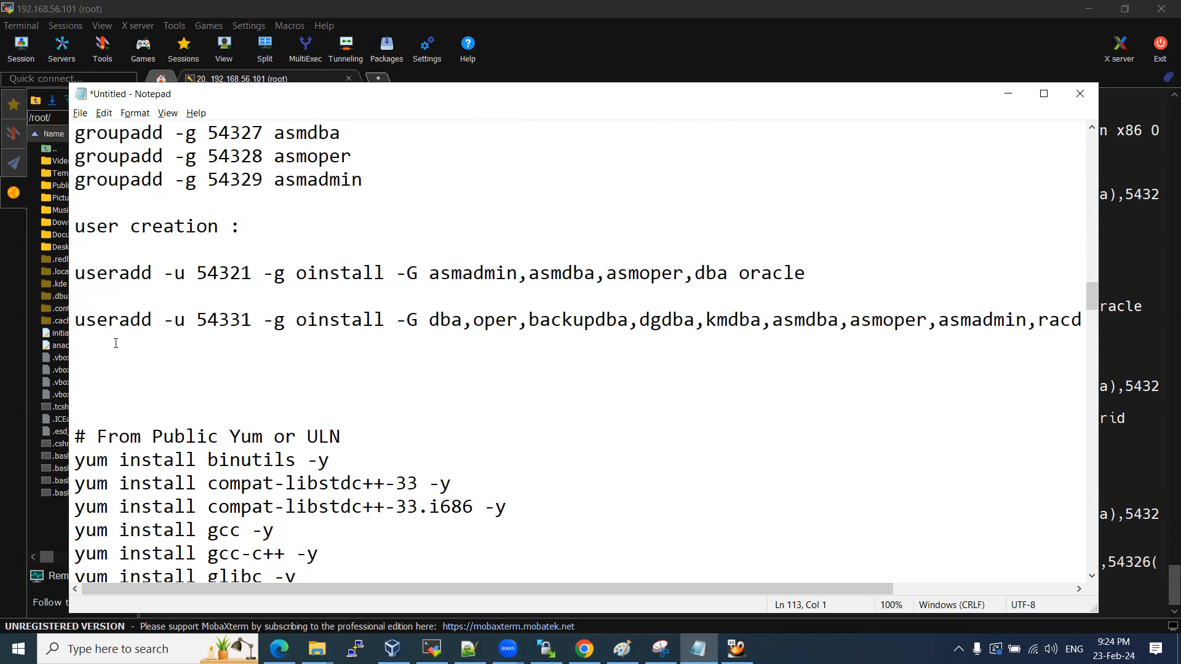
pyautogui.hotkey('ctrl', 's')
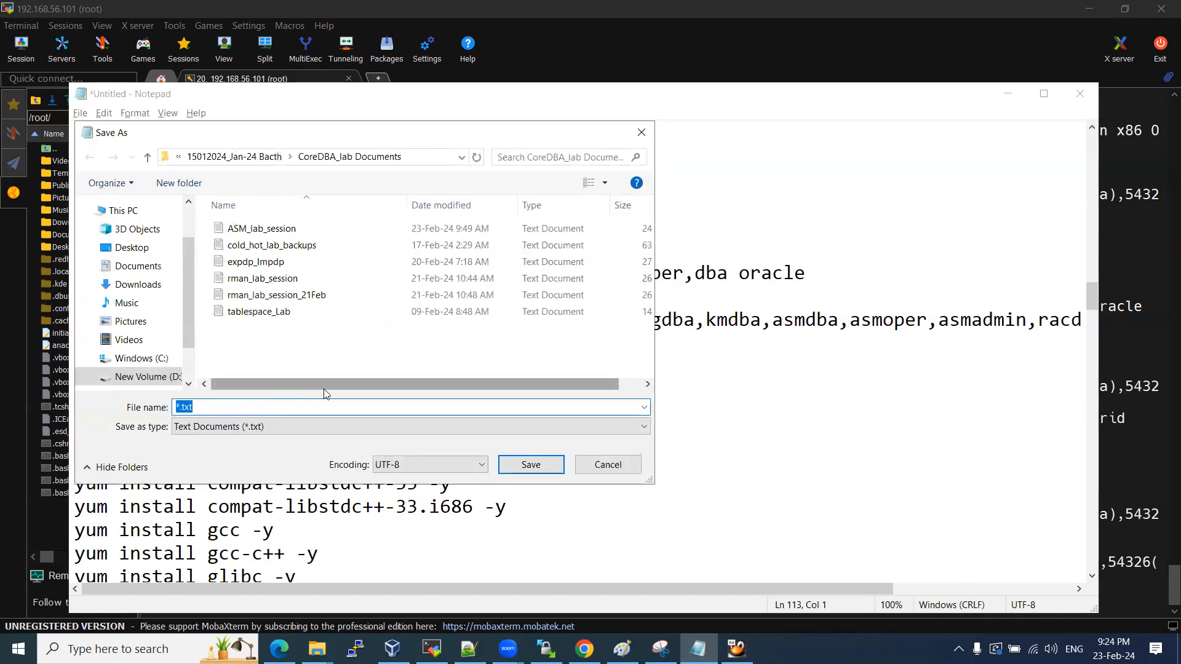
# Dismiss the Save As dialog and locate the mkdir commands in the draft.
pyautogui.click(595, 466)
pyautogui.scroll(10, 322, 344)
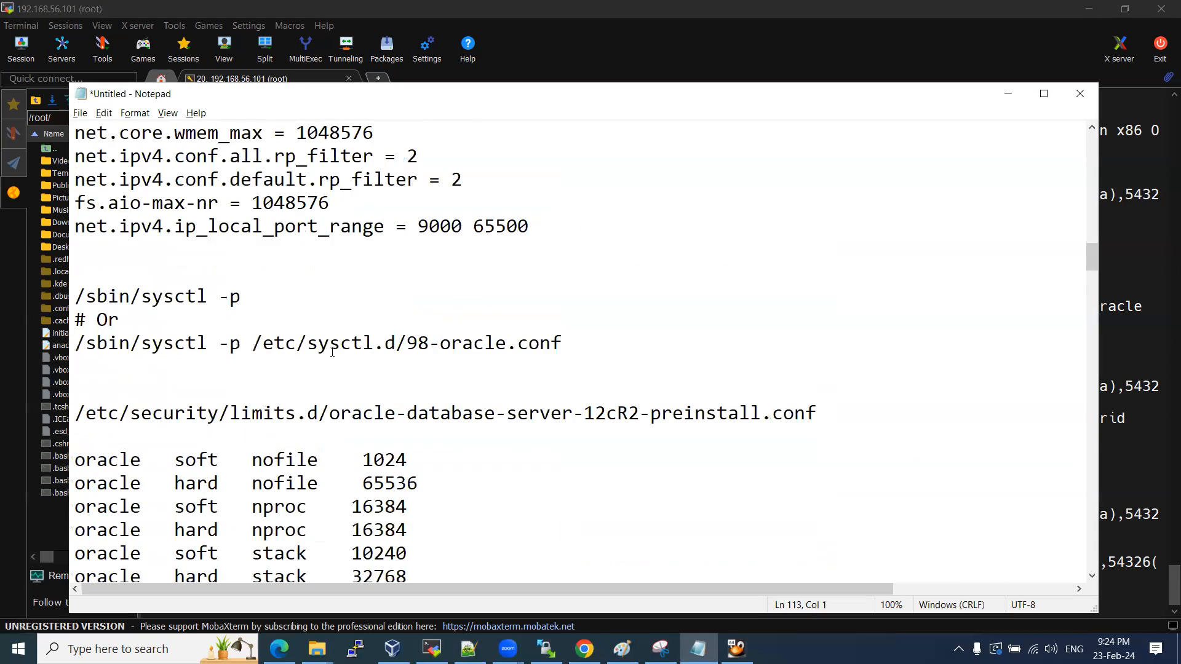
pyautogui.scroll(-8, 315, 306)
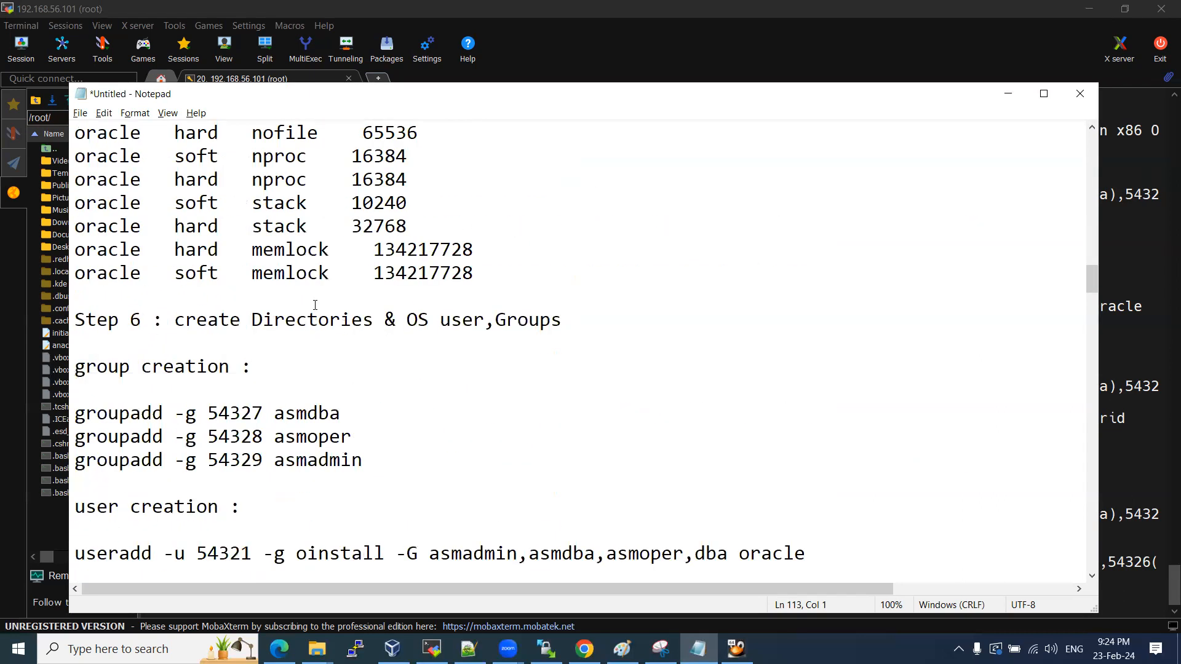
pyautogui.moveTo(252, 323); pyautogui.dragTo(561, 323)
pyautogui.press('Left')
pyautogui.scroll(-4, 418, 347)
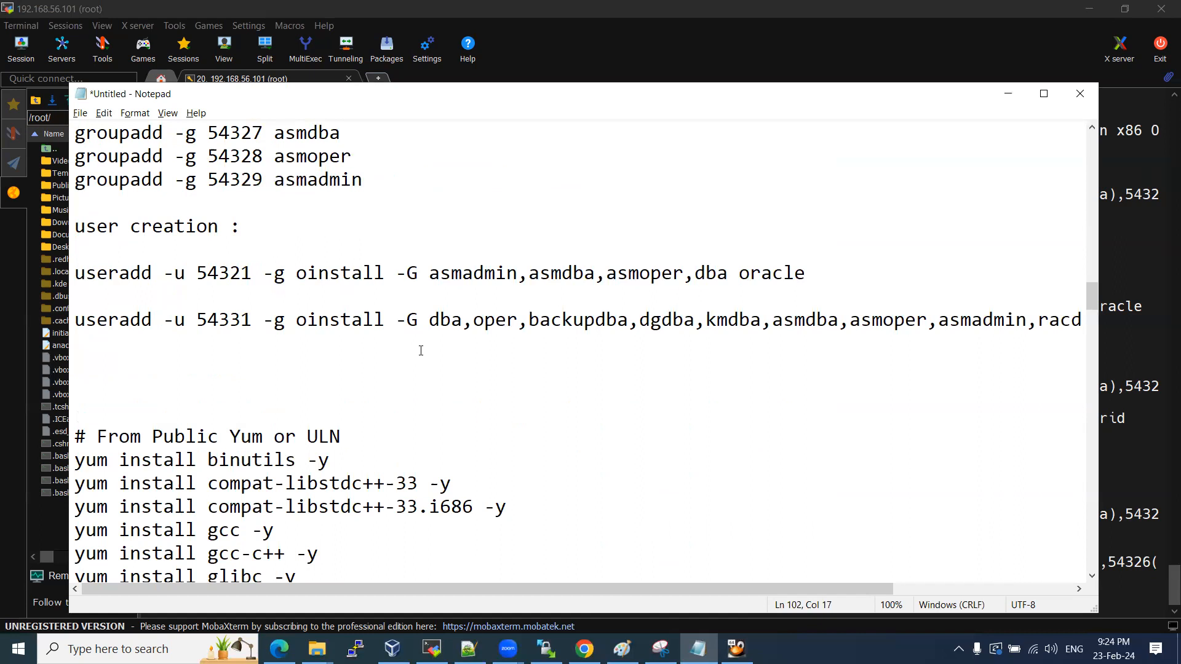
pyautogui.scroll(-15, 418, 346)
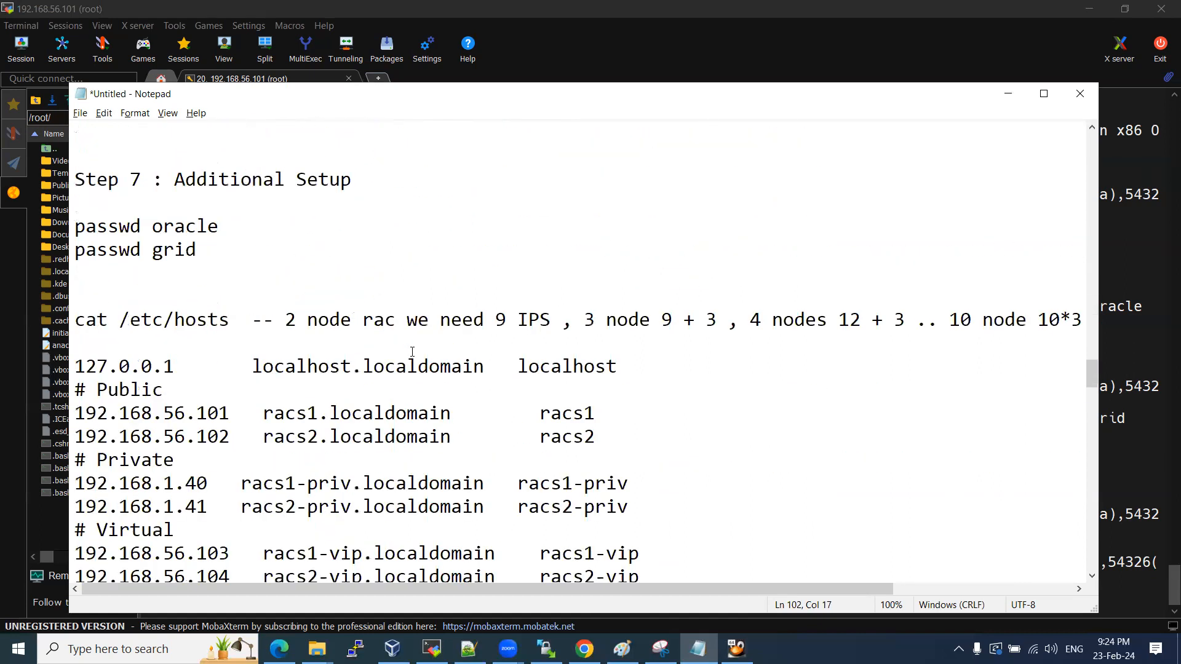
pyautogui.scroll(-8, 415, 351)
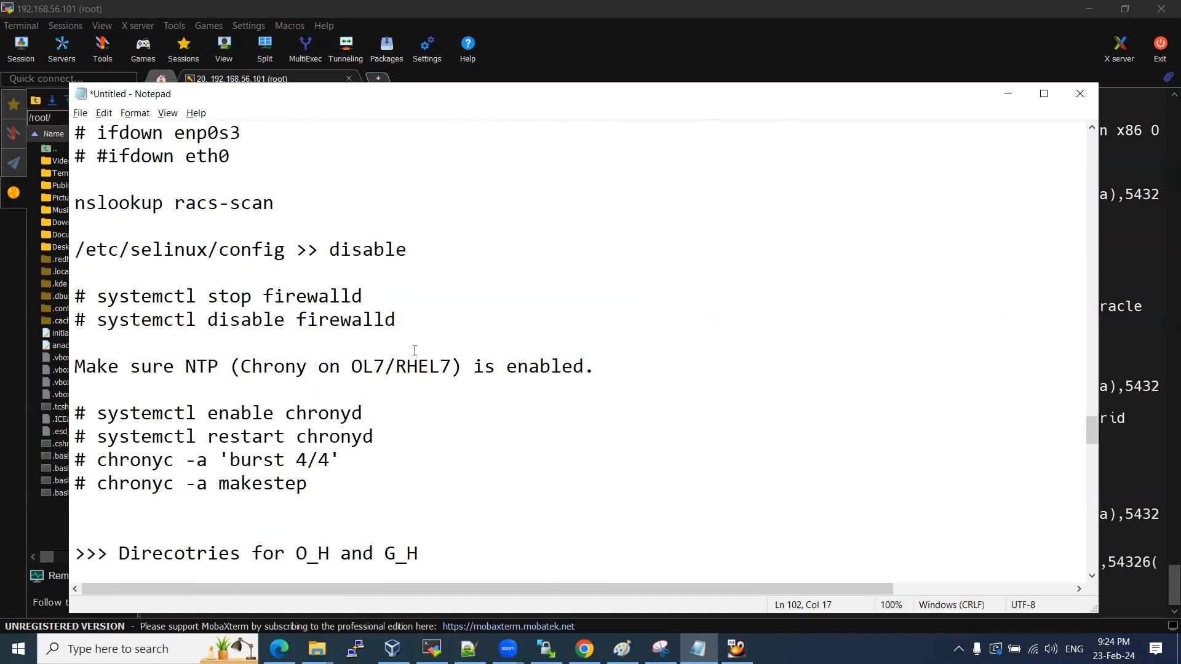
pyautogui.scroll(-7, 414, 351)
pyautogui.scroll(3, 414, 354)
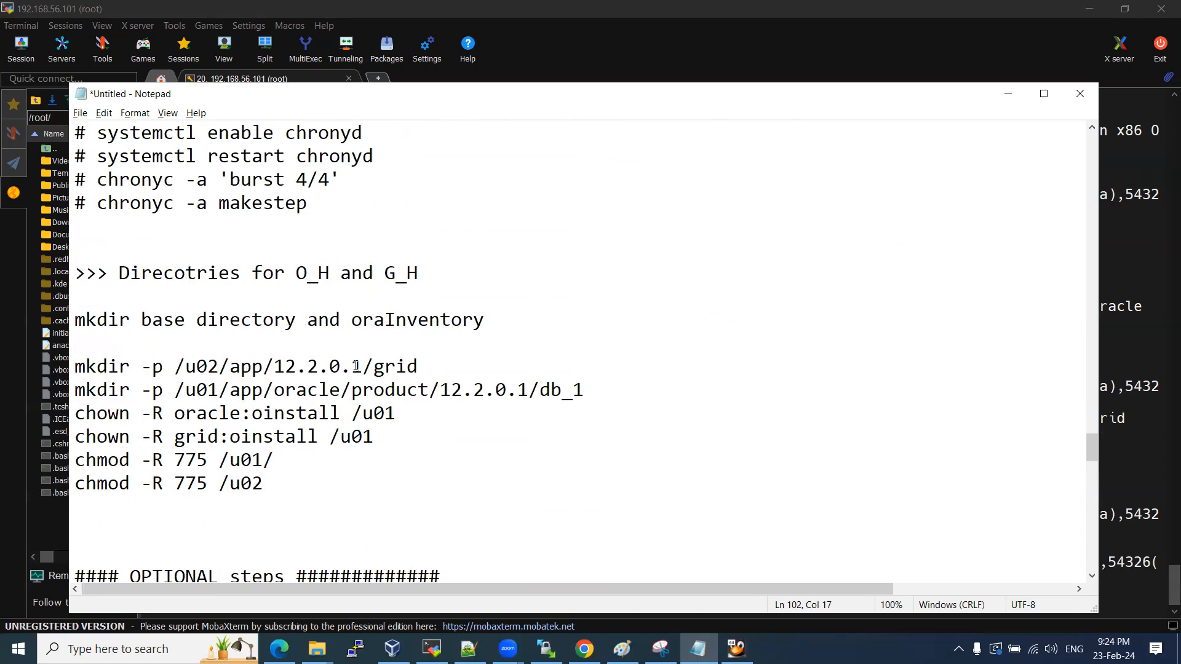
# Shorten the mkdir paths to /u02/app/12.2/grid and /u01/app/oracle/product/12.2/db_1, selecting the six setup commands.
pyautogui.moveTo(361, 365); pyautogui.dragTo(323, 366)
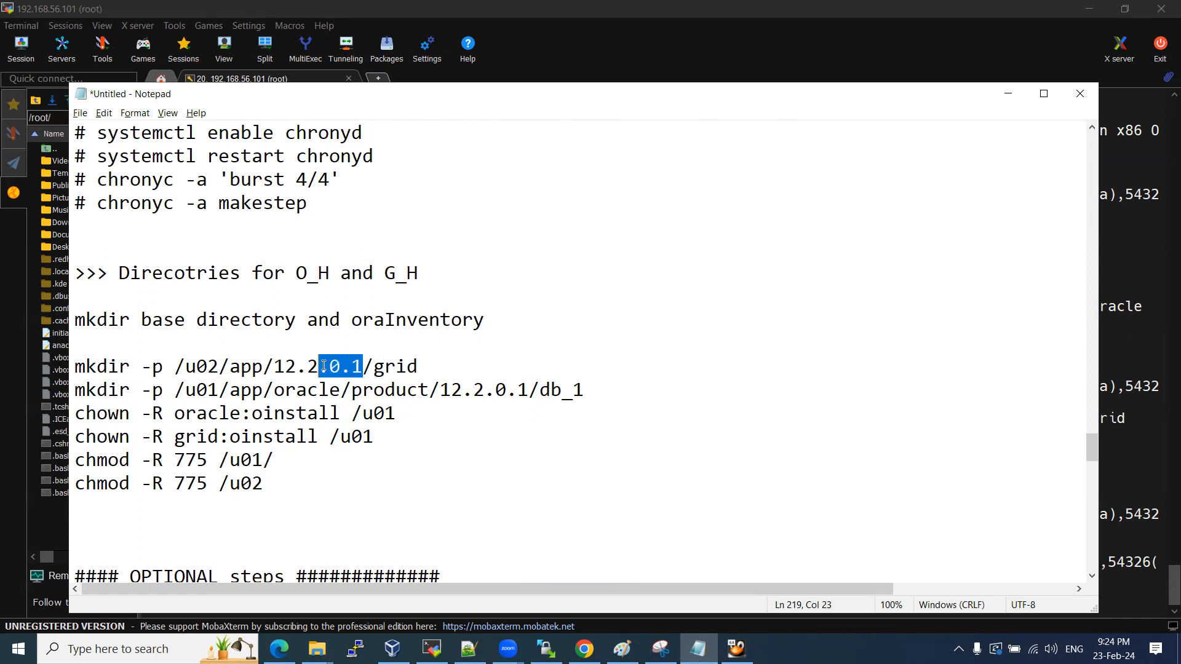
pyautogui.press('BackSpace')
pyautogui.press('BackSpace')
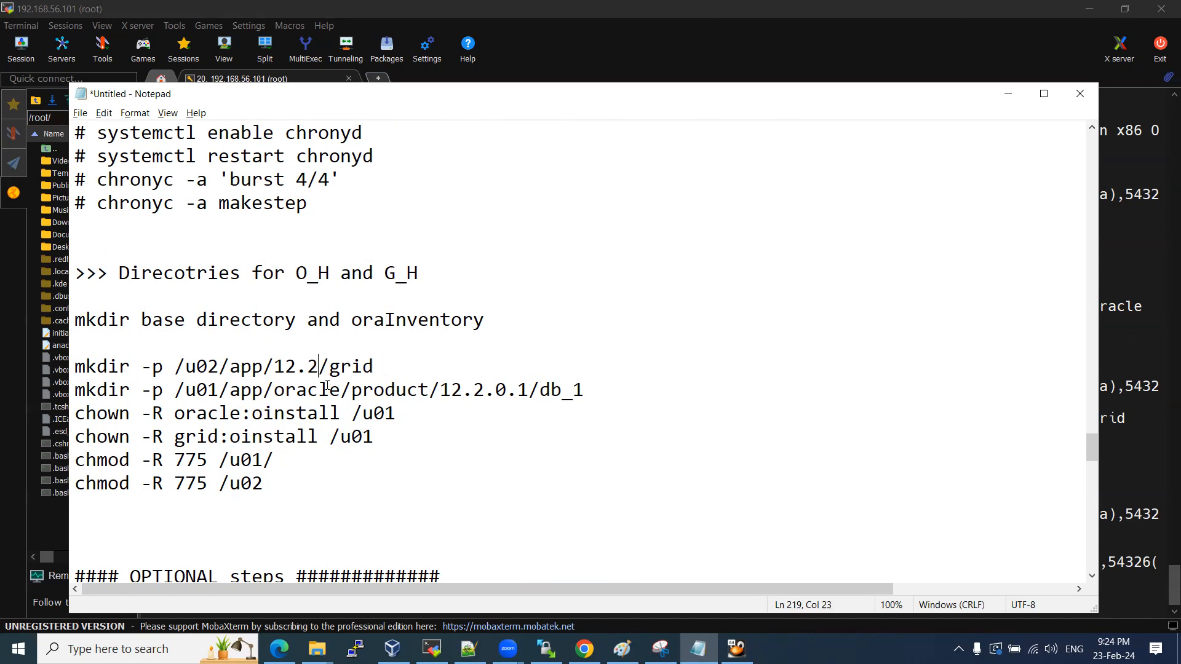
pyautogui.moveTo(527, 390); pyautogui.dragTo(484, 389)
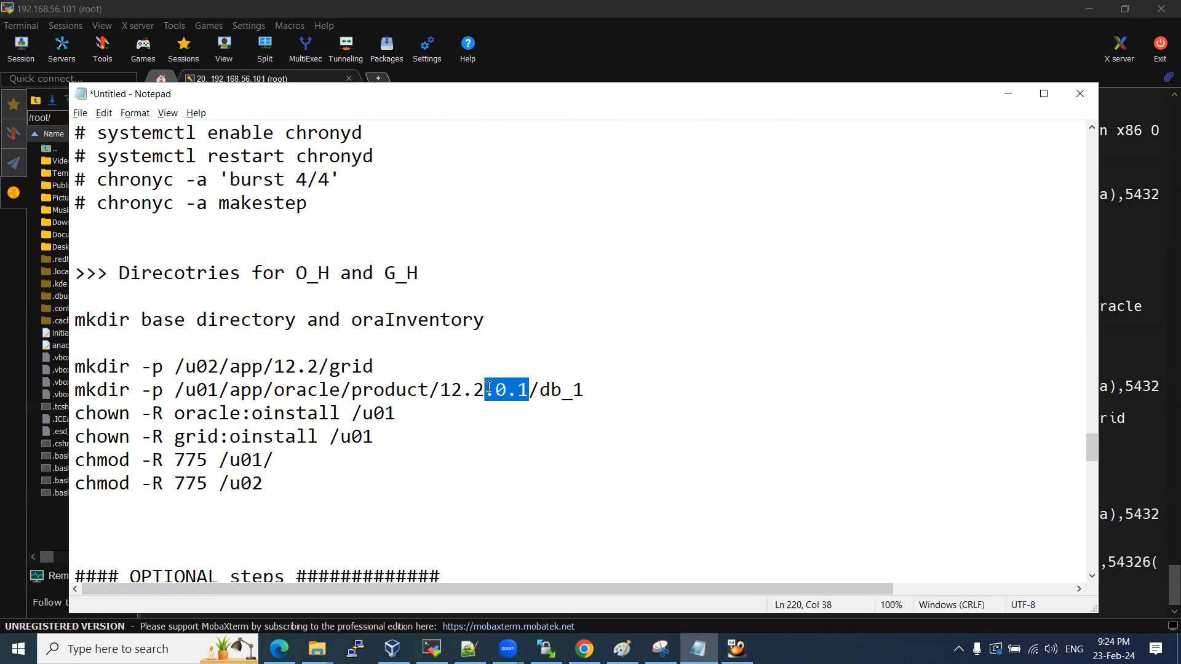
pyautogui.press('BackSpace')
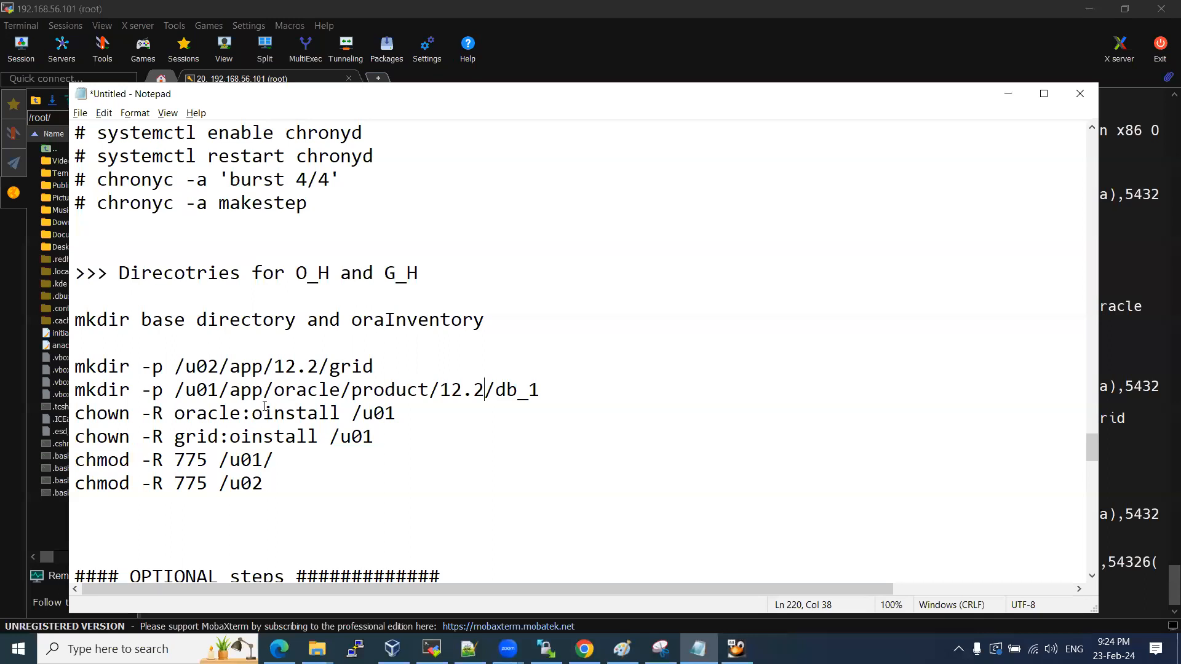
pyautogui.moveTo(274, 482); pyautogui.dragTo(70, 368)
pyautogui.hotkey('ctrl', 'c')
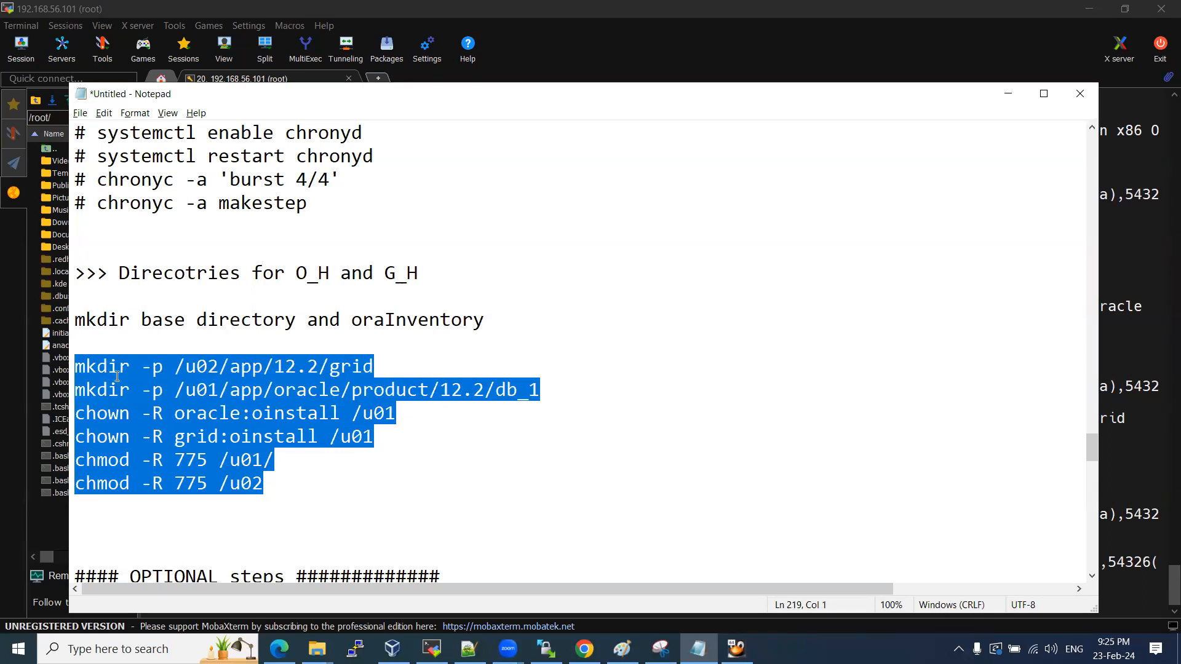
pyautogui.click(432, 649)
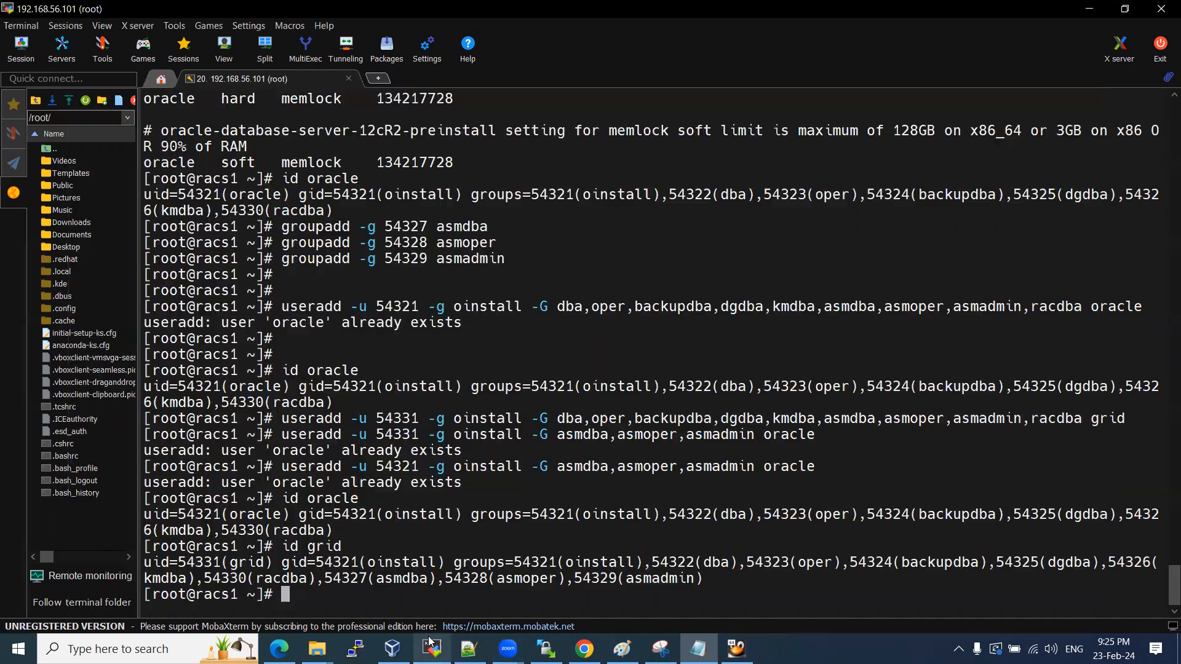
# Run the pasted mkdir, chown and chmod 775 commands, then list the grid and db_1 home directories.
pyautogui.rightClick(457, 466)
pyautogui.press('Return')
pyautogui.press('Return')
pyautogui.press('Return')
pyautogui.press('Return')
pyautogui.press('Return')
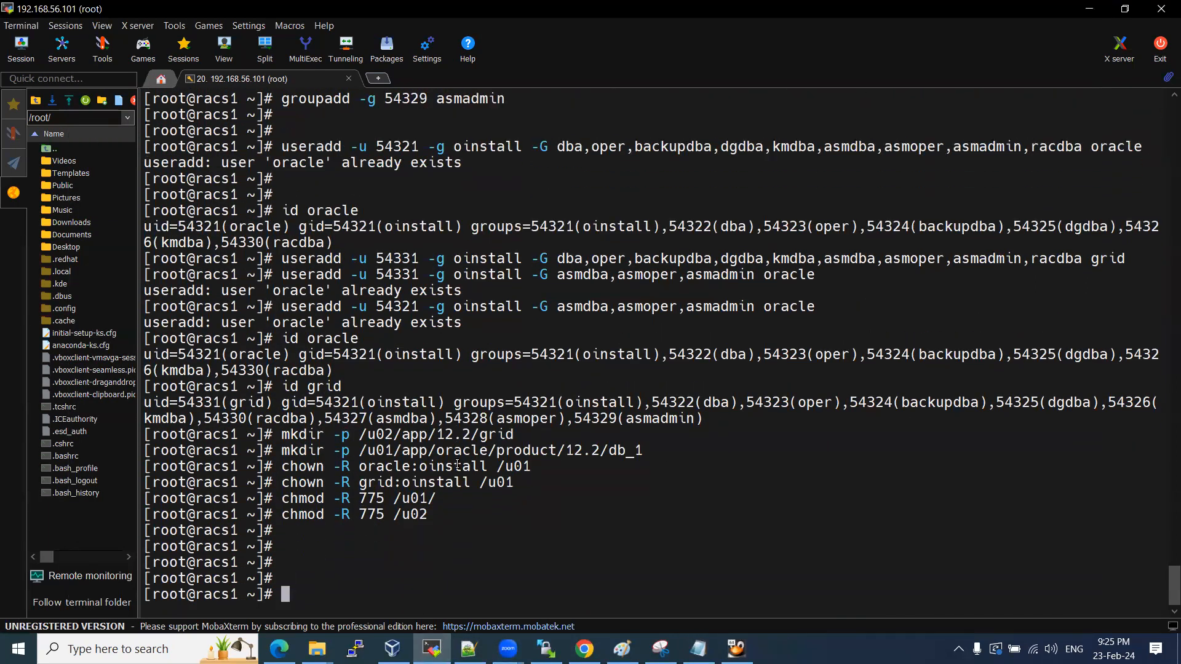
pyautogui.write('ls -ltr')
pyautogui.doubleClick(455, 434)
pyautogui.rightClick(455, 434)
pyautogui.press('Return')
pyautogui.write('ls -ltr')
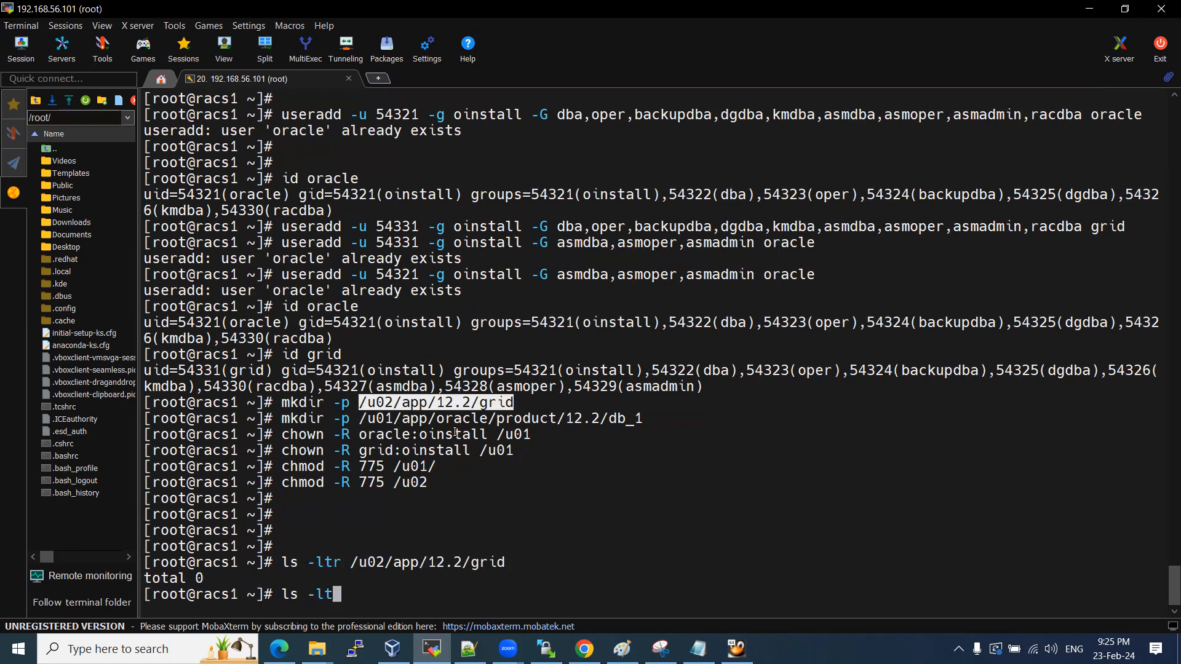
pyautogui.doubleClick(559, 418)
pyautogui.rightClick(559, 418)
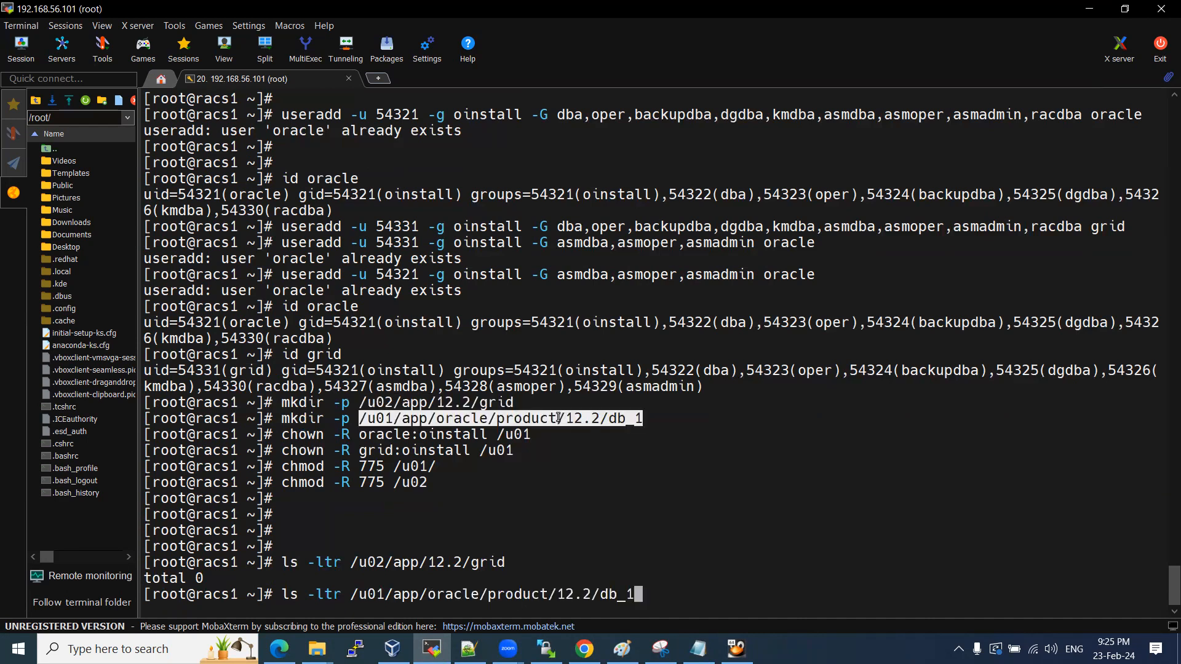
pyautogui.press('Return')
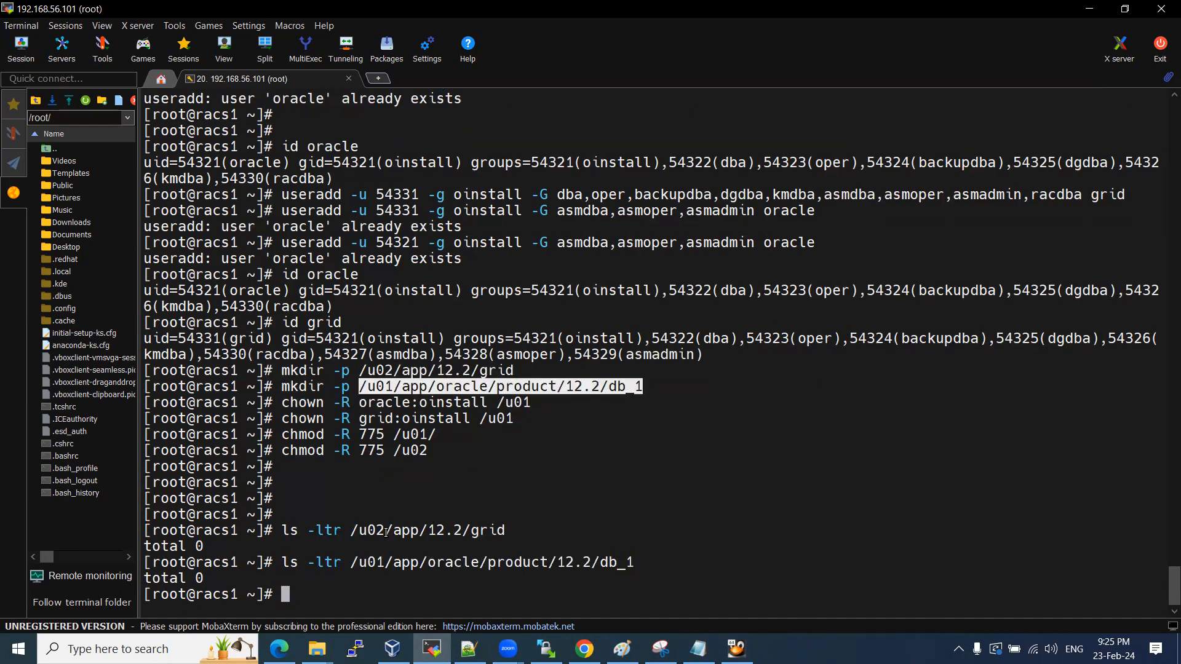
# Change into /u02/app and list its contents, showing the 12.2 directory.
pyautogui.moveTo(351, 530); pyautogui.dragTo(417, 531)
pyautogui.hotkey('ctrl', 'c')
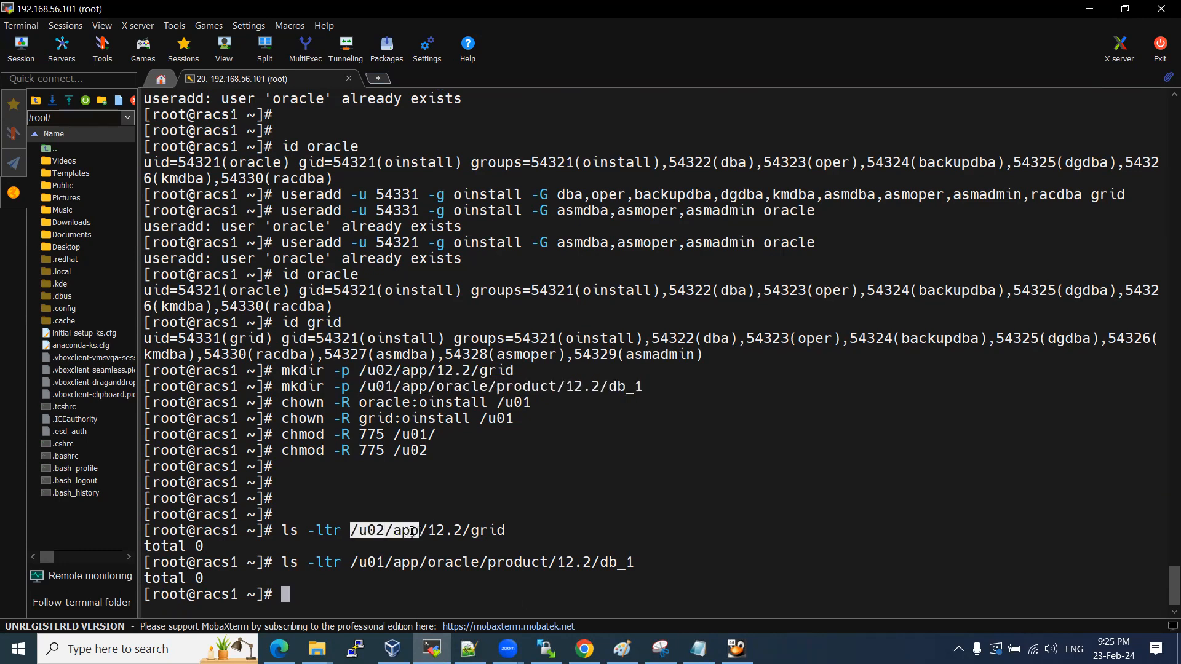
pyautogui.write('cd')
pyautogui.rightClick(498, 482)
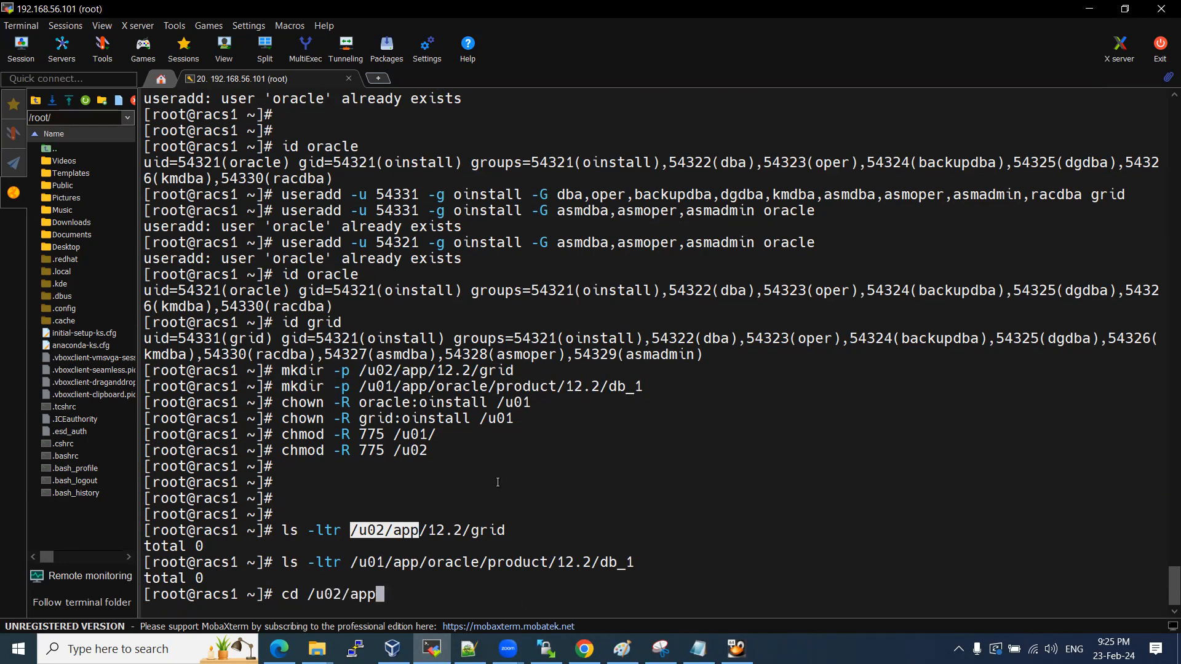
pyautogui.press('Return')
pyautogui.write('ls -ltr')
pyautogui.press('Return')
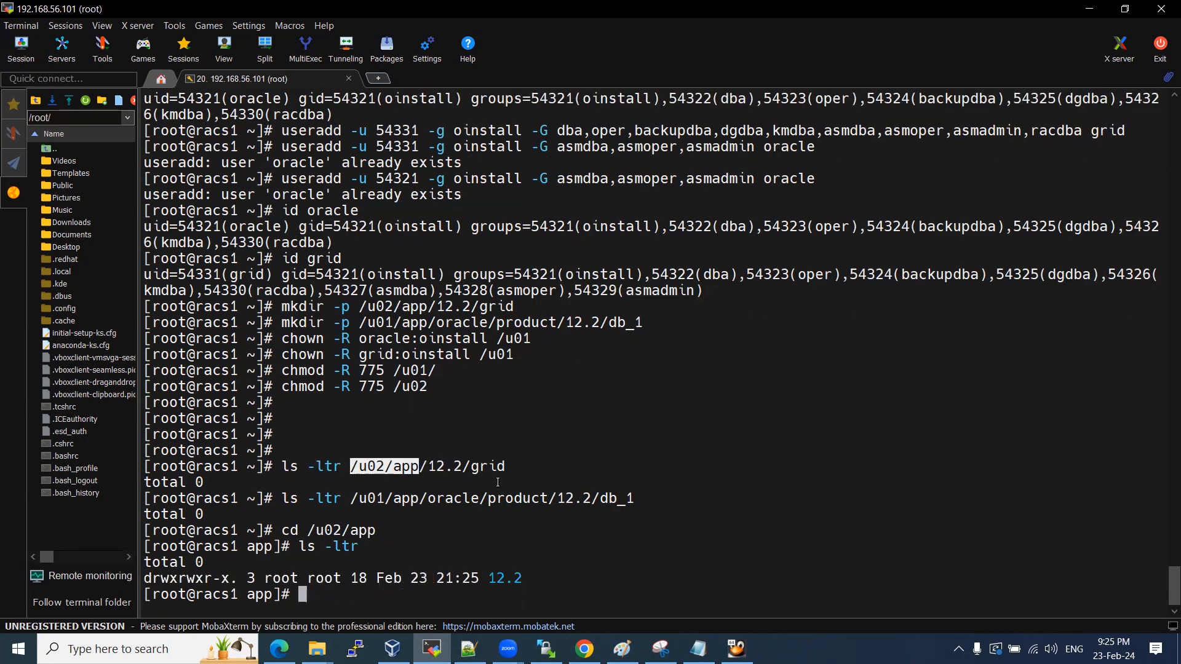
pyautogui.write('mkdir')
# Create /u02/app/oraInventory with mkdir -p and confirm it appears in the listing.
pyautogui.click(469, 648)
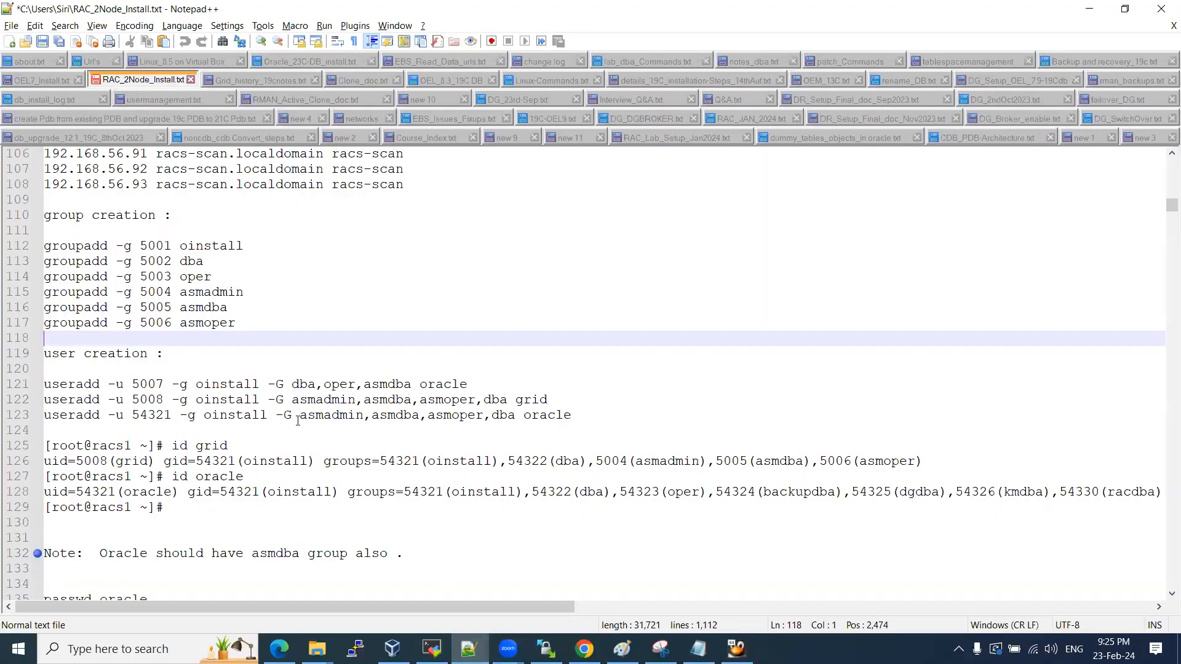
pyautogui.scroll(-8, 249, 307)
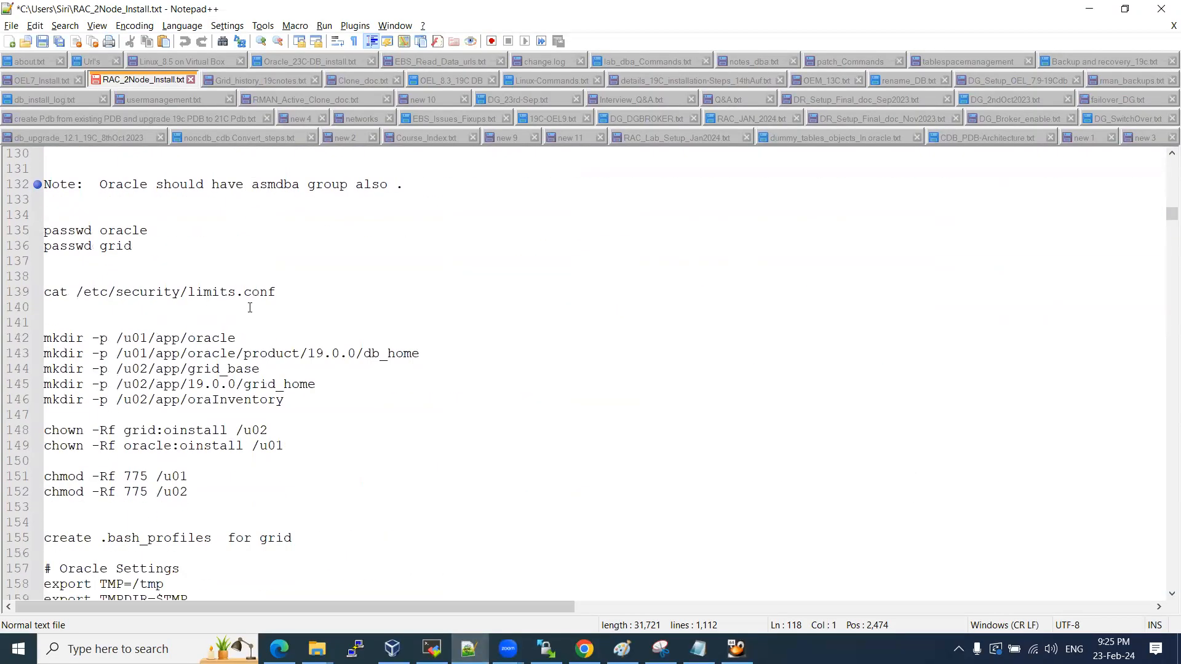
pyautogui.moveTo(284, 401); pyautogui.dragTo(116, 401)
pyautogui.hotkey('ctrl', 'c')
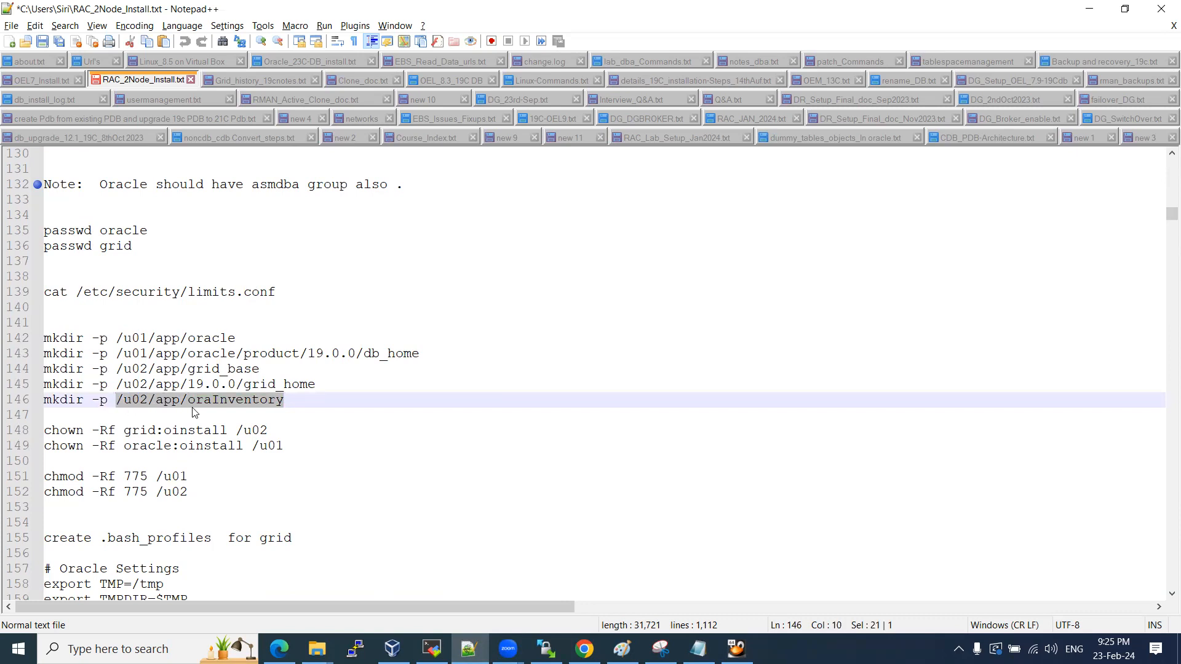
pyautogui.hotkey('alt', 'Tab')
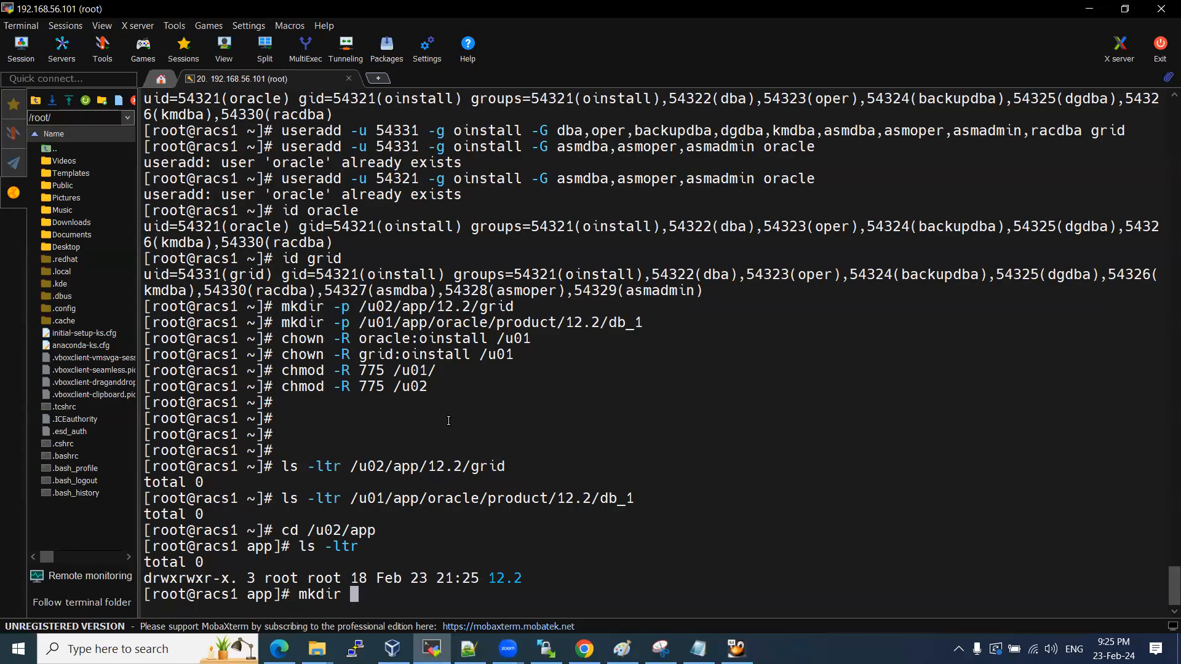
pyautogui.write('-p')
pyautogui.rightClick(448, 421)
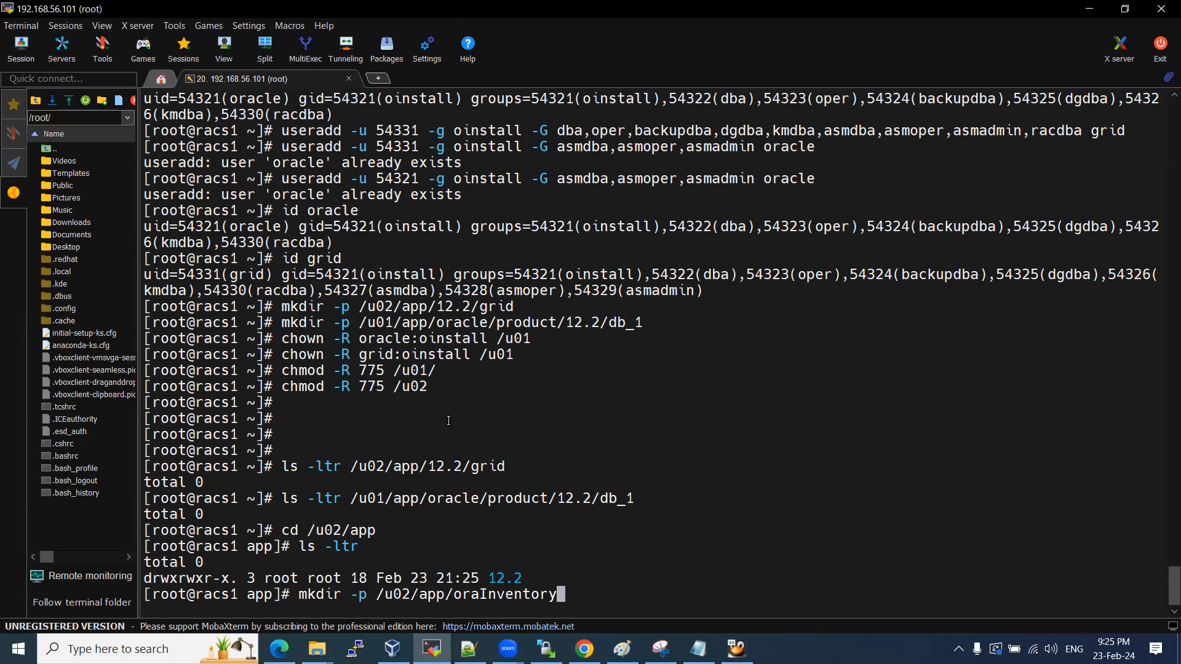
pyautogui.press('Return')
pyautogui.write('ls -ltr')
pyautogui.press('Return')
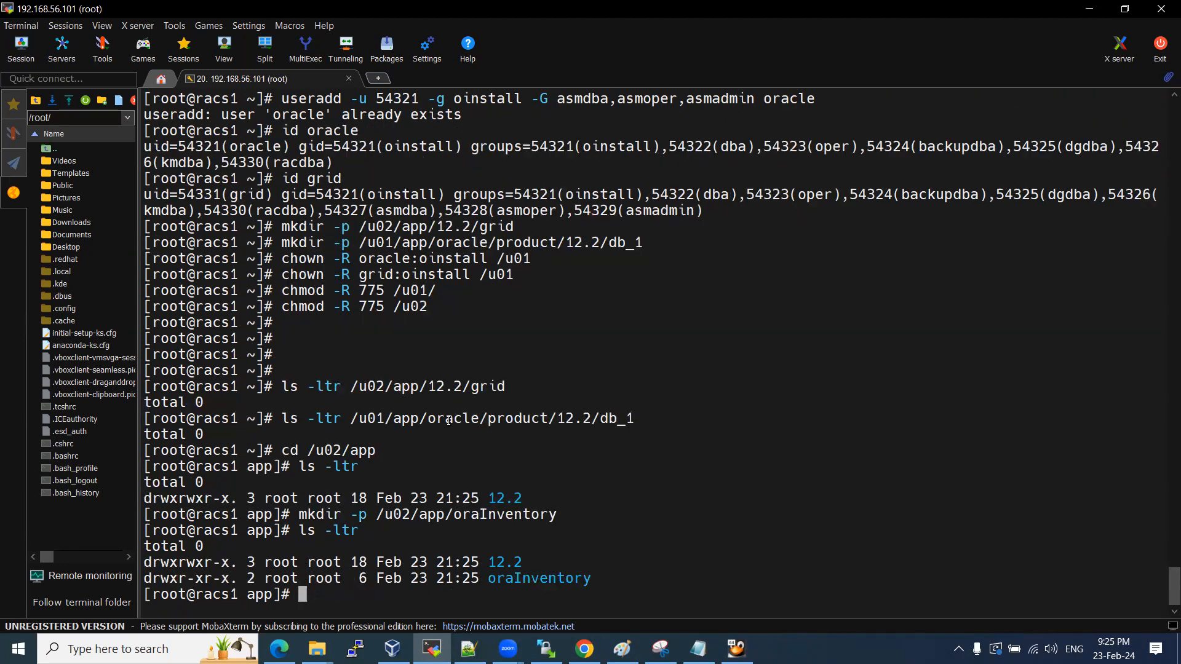
# Add the oraInventory mkdir command to the notes below the grid mkdir line.
pyautogui.moveTo(299, 514); pyautogui.dragTo(551, 512)
pyautogui.hotkey('ctrl', 'c')
pyautogui.hotkey('alt', 'Tab')
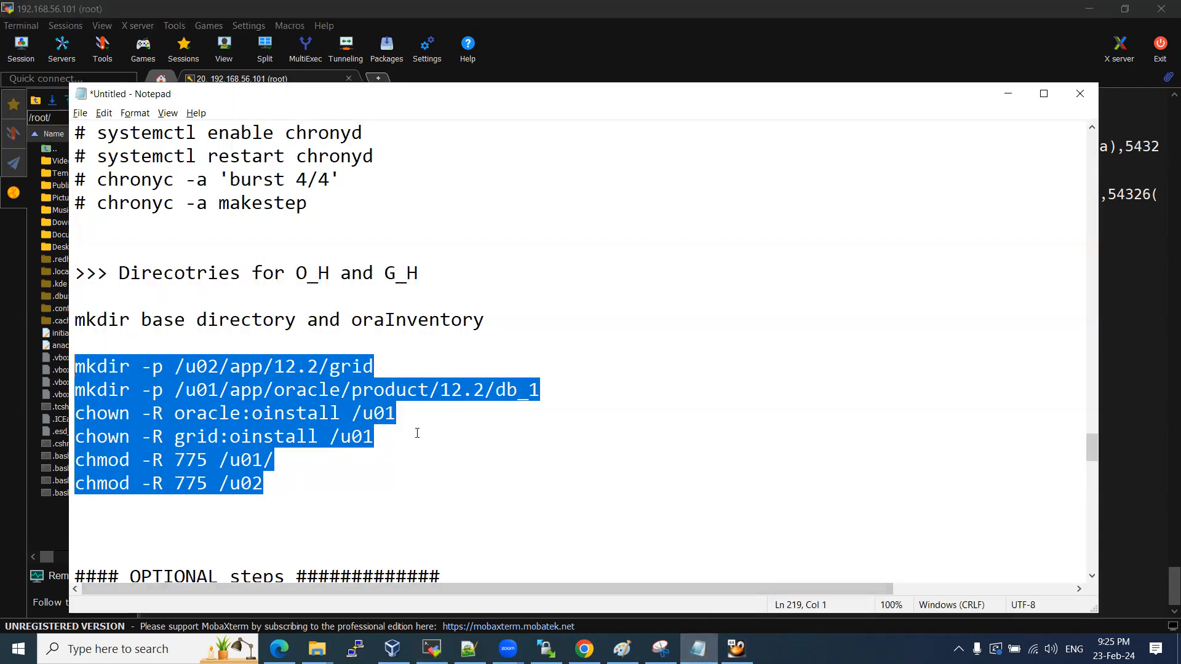
pyautogui.click(555, 389)
pyautogui.click(471, 366)
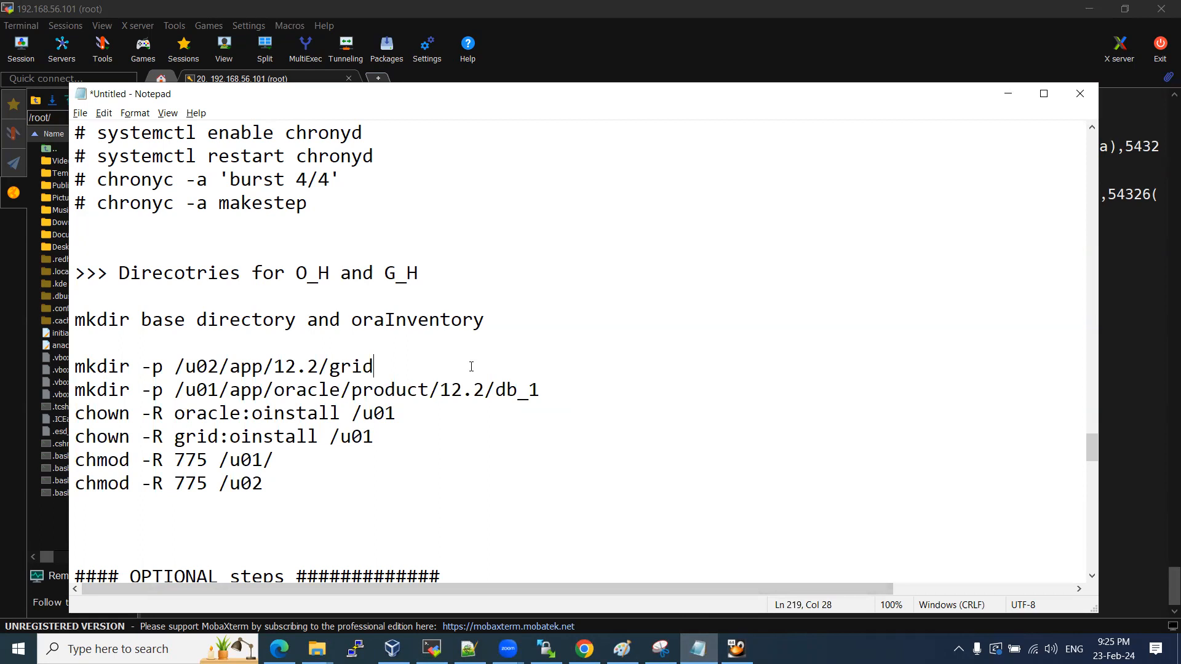
pyautogui.press('Return')
pyautogui.hotkey('ctrl', 'v')
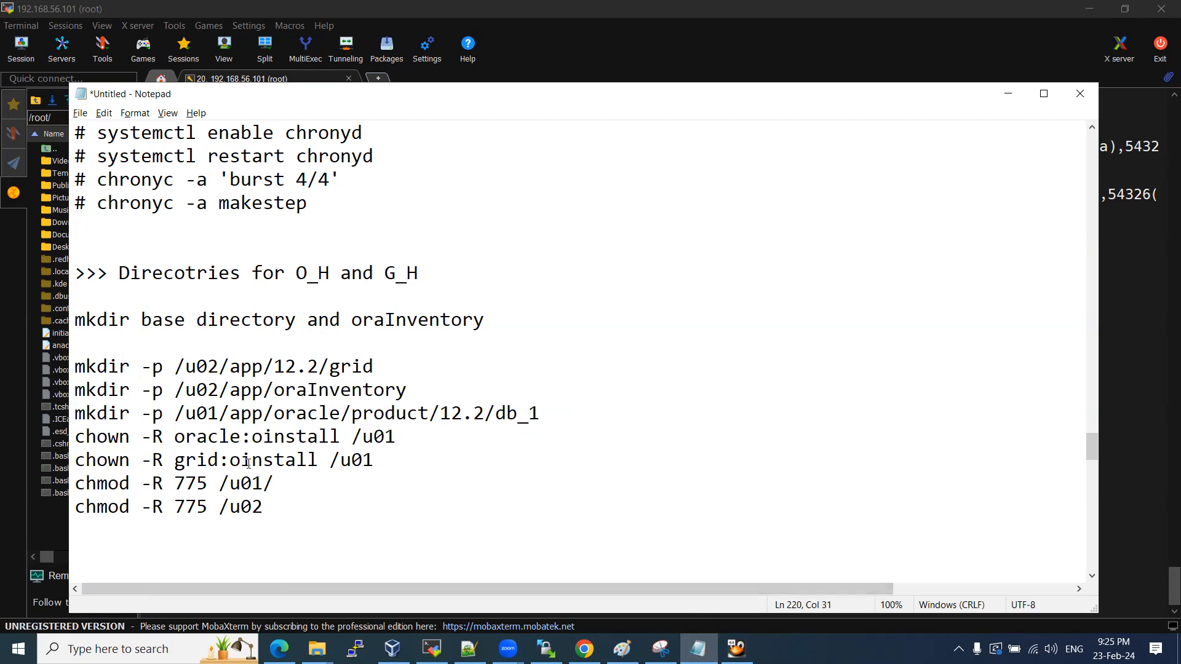
# Rerun the four chown and chmod 775 commands for /u01 and /u02 in the terminal.
pyautogui.moveTo(265, 508); pyautogui.dragTo(76, 443)
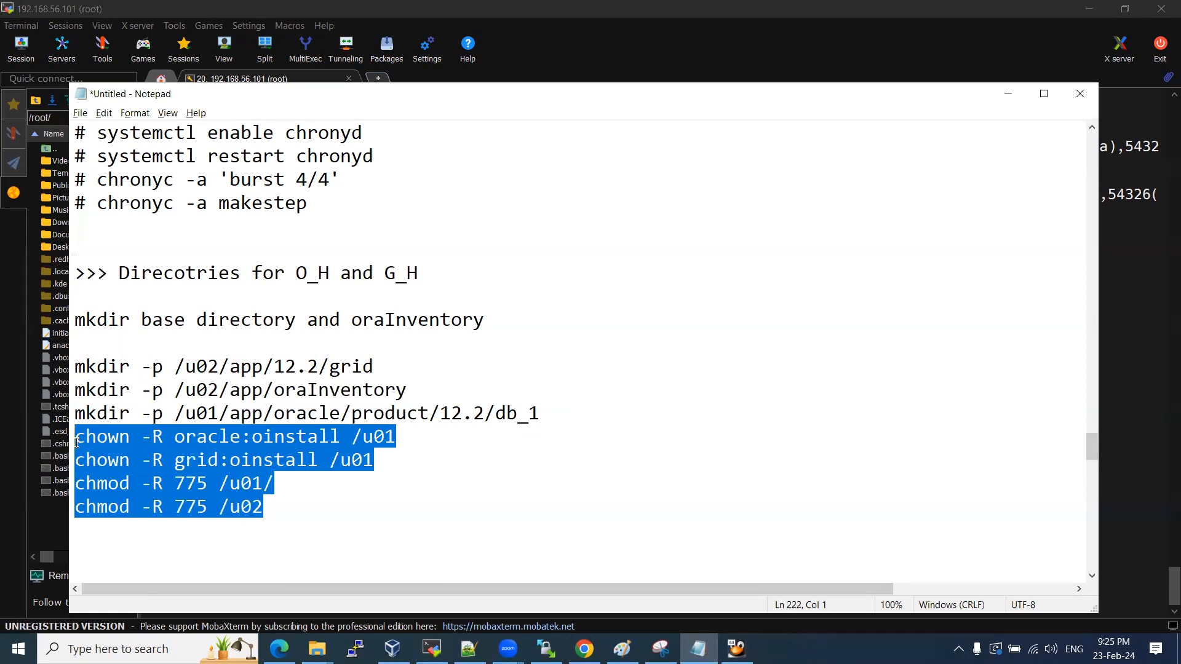
pyautogui.hotkey('ctrl', 'c')
pyautogui.hotkey('alt', 'Tab')
pyautogui.rightClick(522, 469)
pyautogui.press('Return')
pyautogui.press('Return')
pyautogui.press('Return')
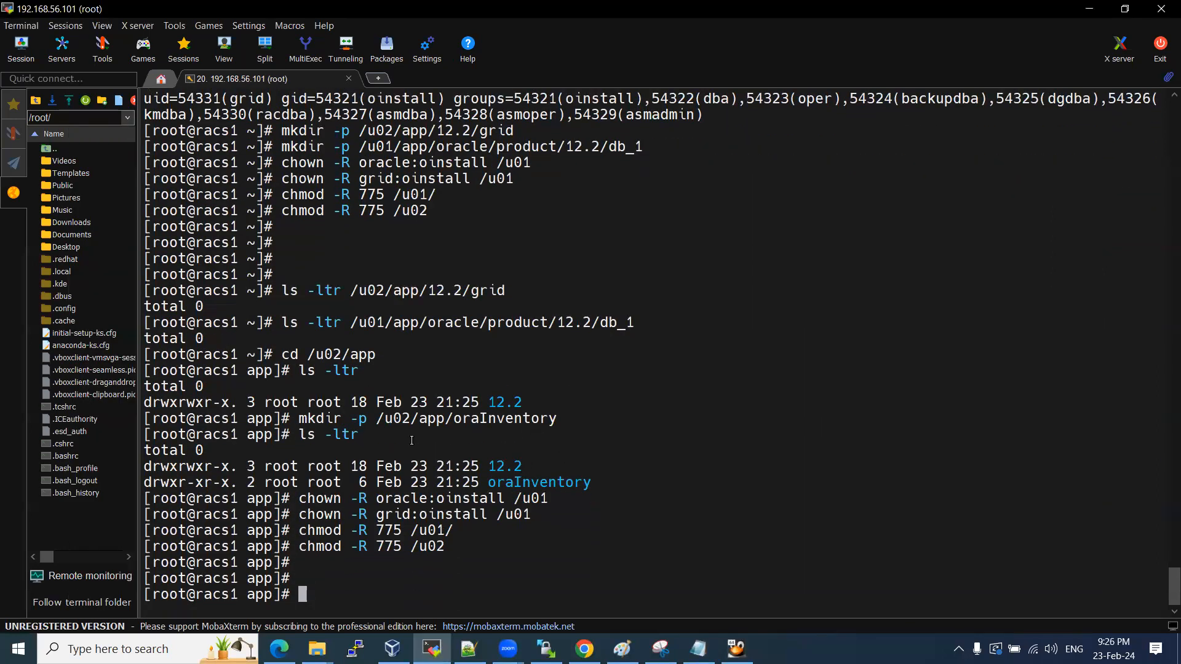
# Run systemctl stop and disable firewalld.service from the notes in the root terminal.
pyautogui.click(468, 649)
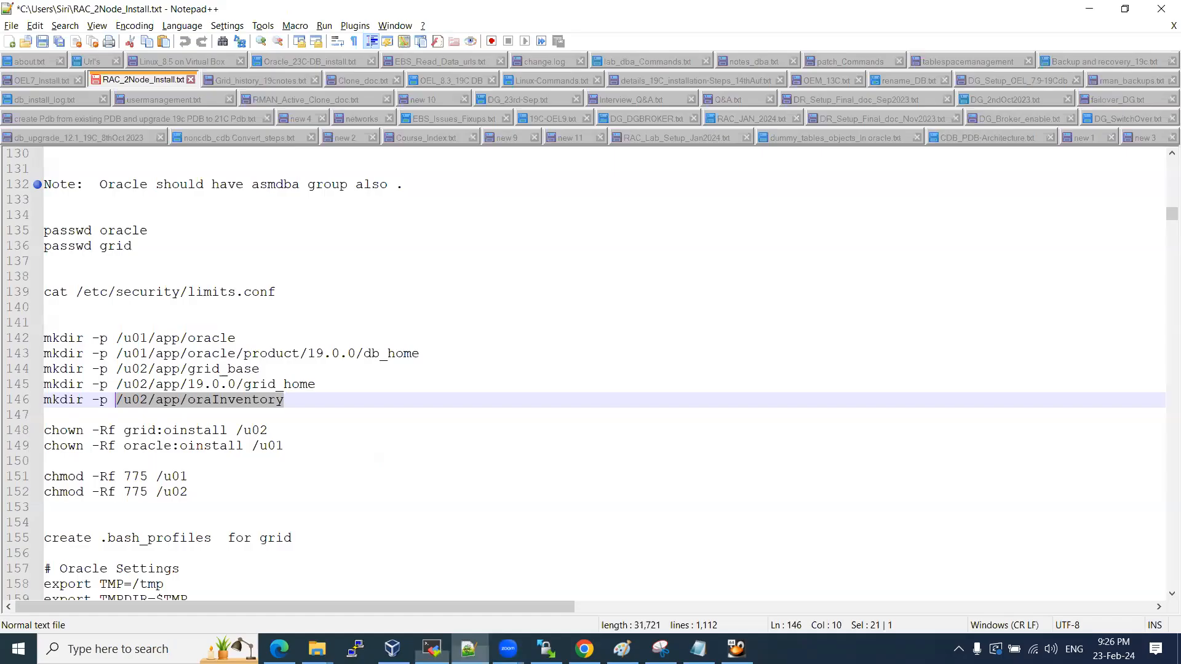
pyautogui.scroll(-4, 276, 345)
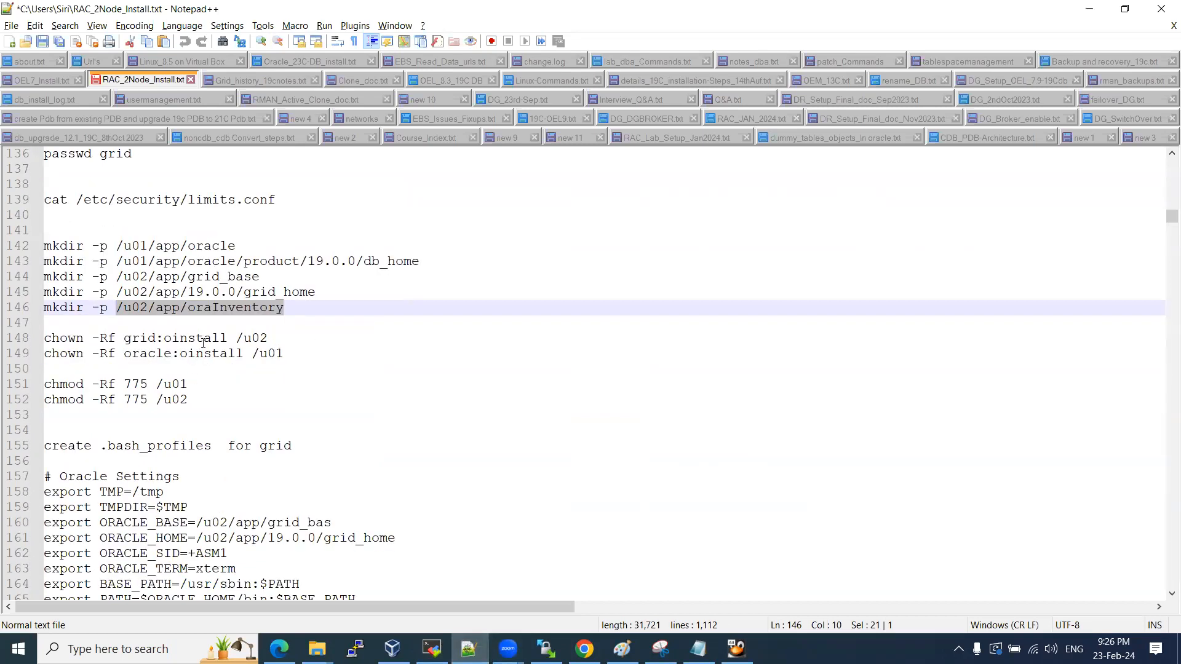
pyautogui.moveTo(104, 358); pyautogui.dragTo(276, 538)
pyautogui.scroll(6, 354, 388)
pyautogui.scroll(5, 341, 361)
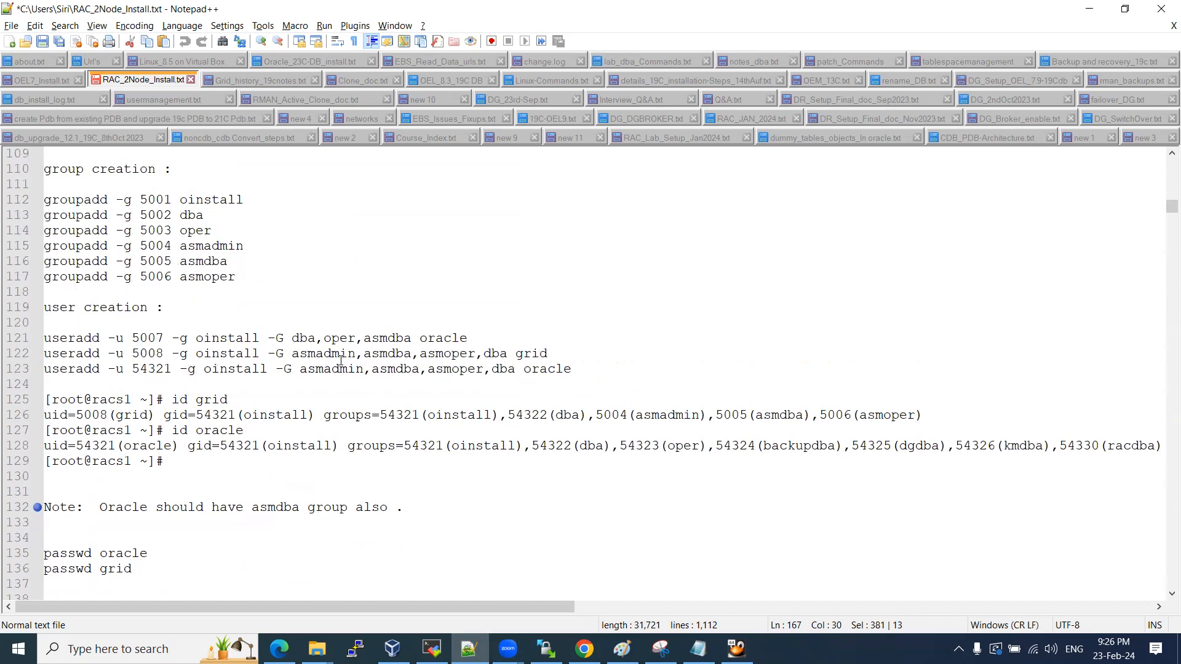
pyautogui.scroll(16, 341, 361)
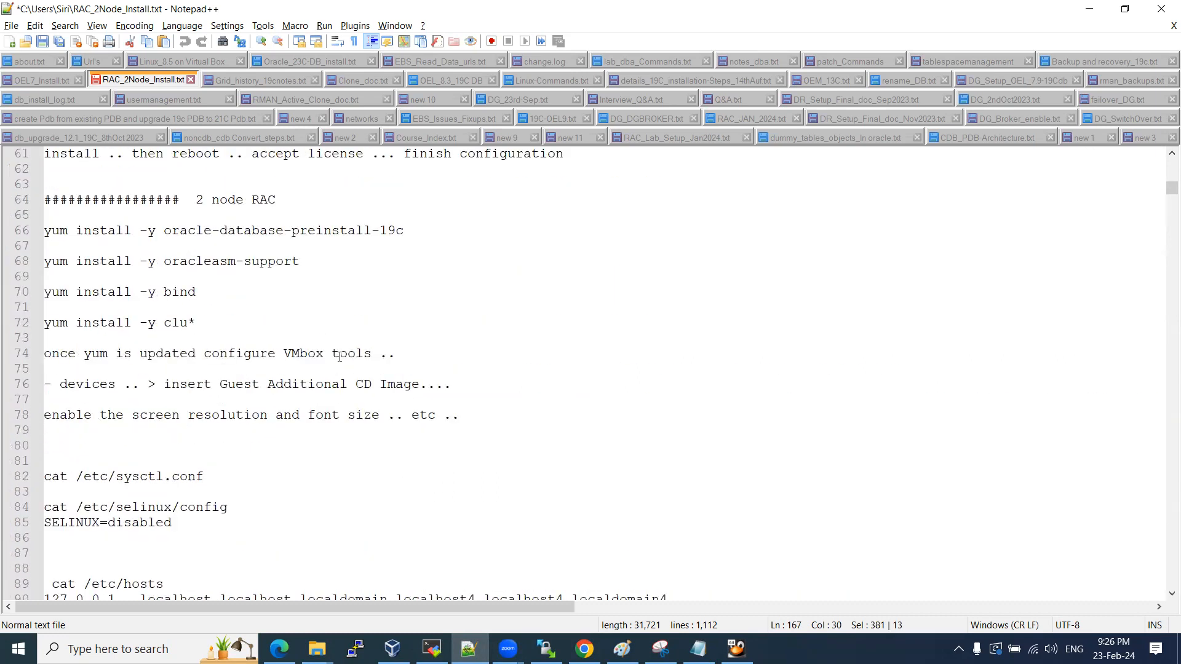
pyautogui.scroll(-20, 339, 357)
pyautogui.scroll(-14, 345, 369)
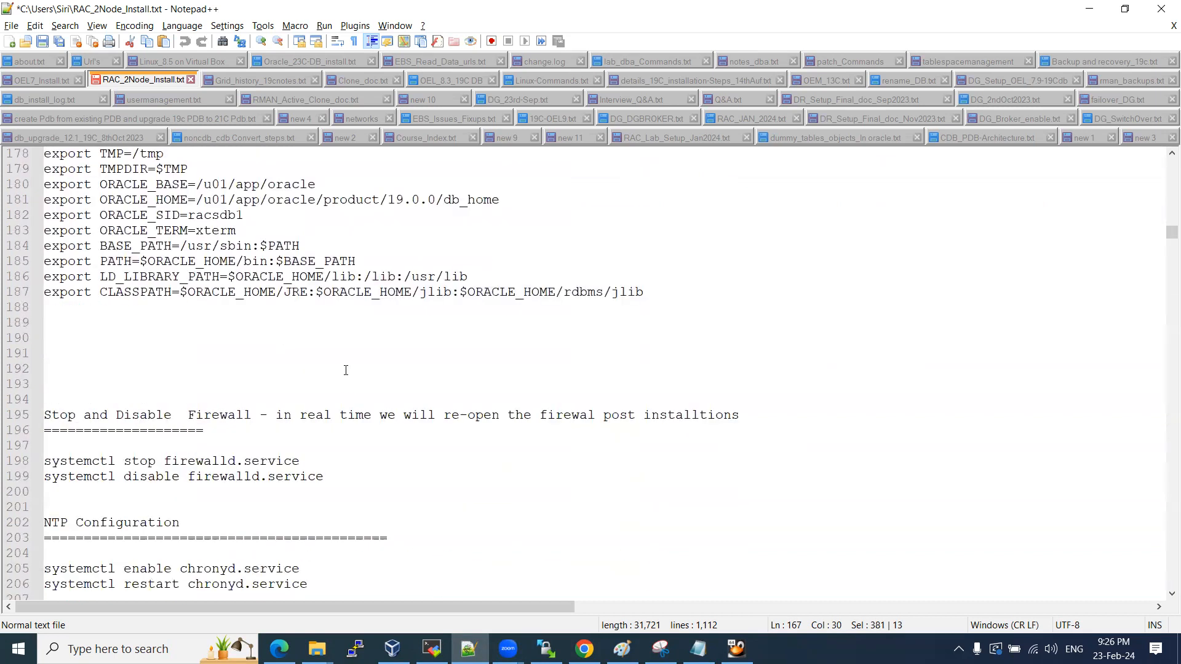
pyautogui.moveTo(322, 475); pyautogui.dragTo(38, 464)
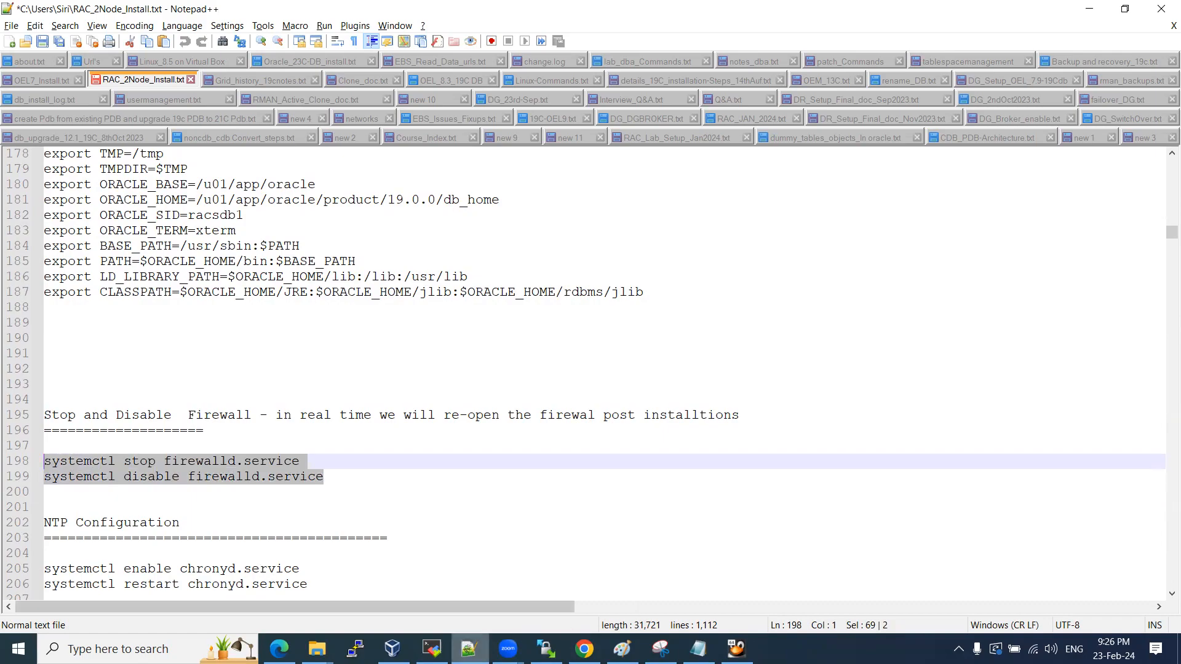
pyautogui.click(432, 649)
pyautogui.rightClick(559, 395)
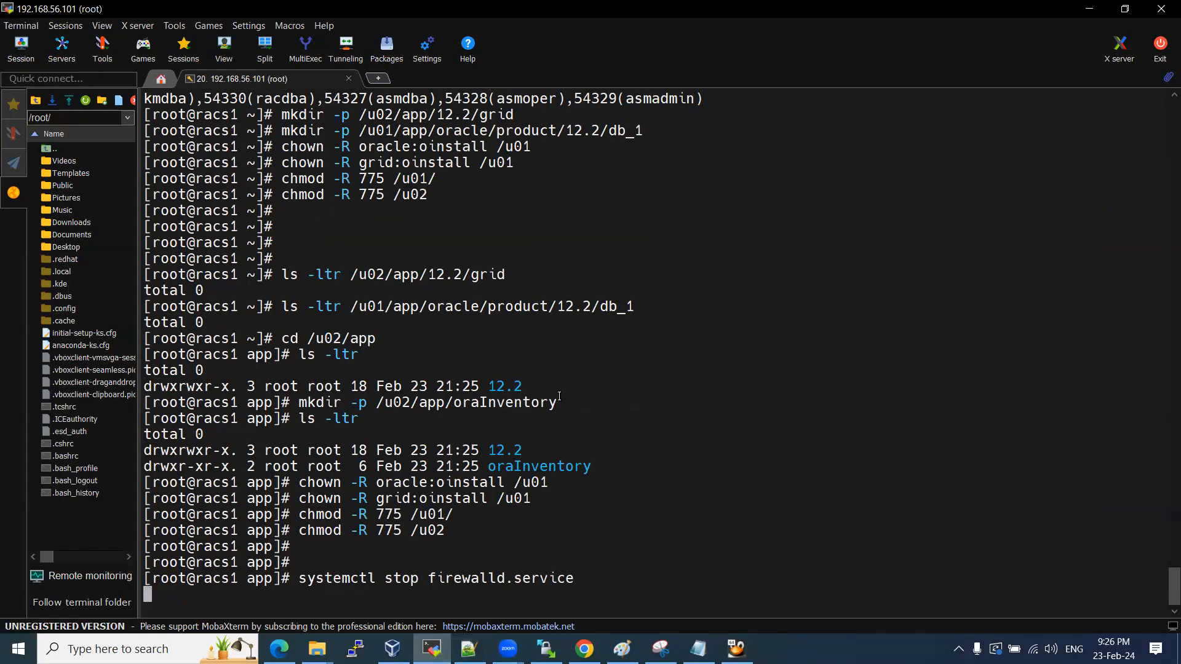
pyautogui.press('Return')
pyautogui.press('Return')
pyautogui.press('Return')
pyautogui.press('Return')
pyautogui.press('Return')
pyautogui.press('Return')
pyautogui.press('Return')
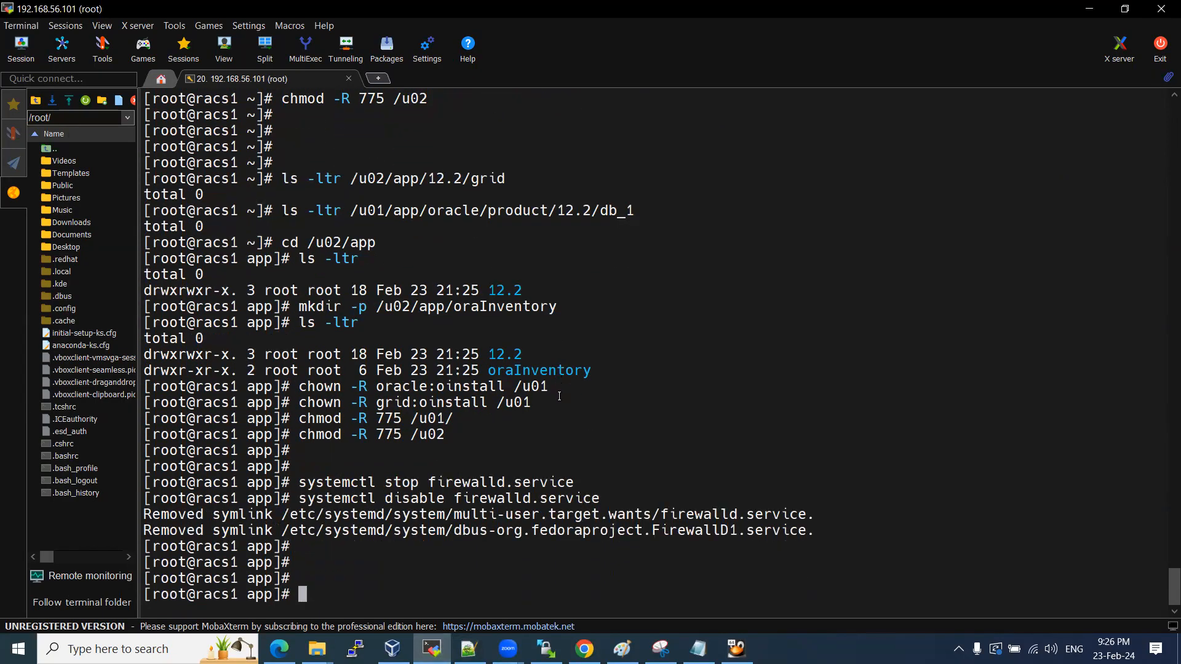
# Highlight the stop and disable words in the firewalld commands, then scroll the notes onward.
pyautogui.moveTo(376, 434); pyautogui.dragTo(411, 434)
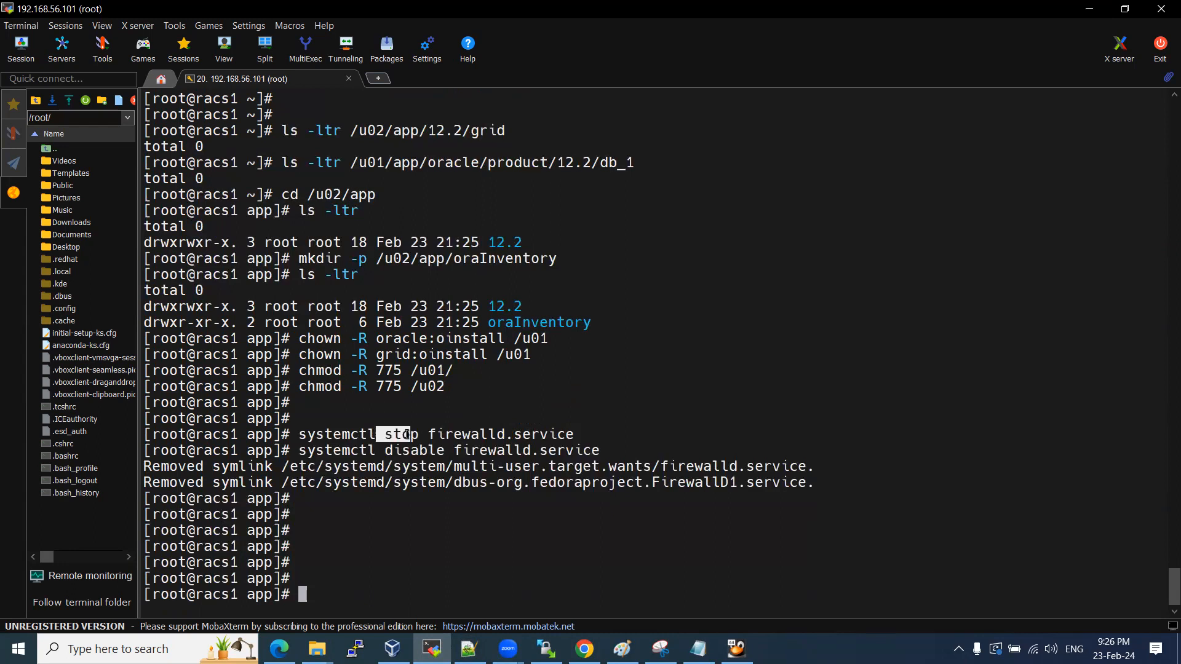
pyautogui.doubleClick(406, 448)
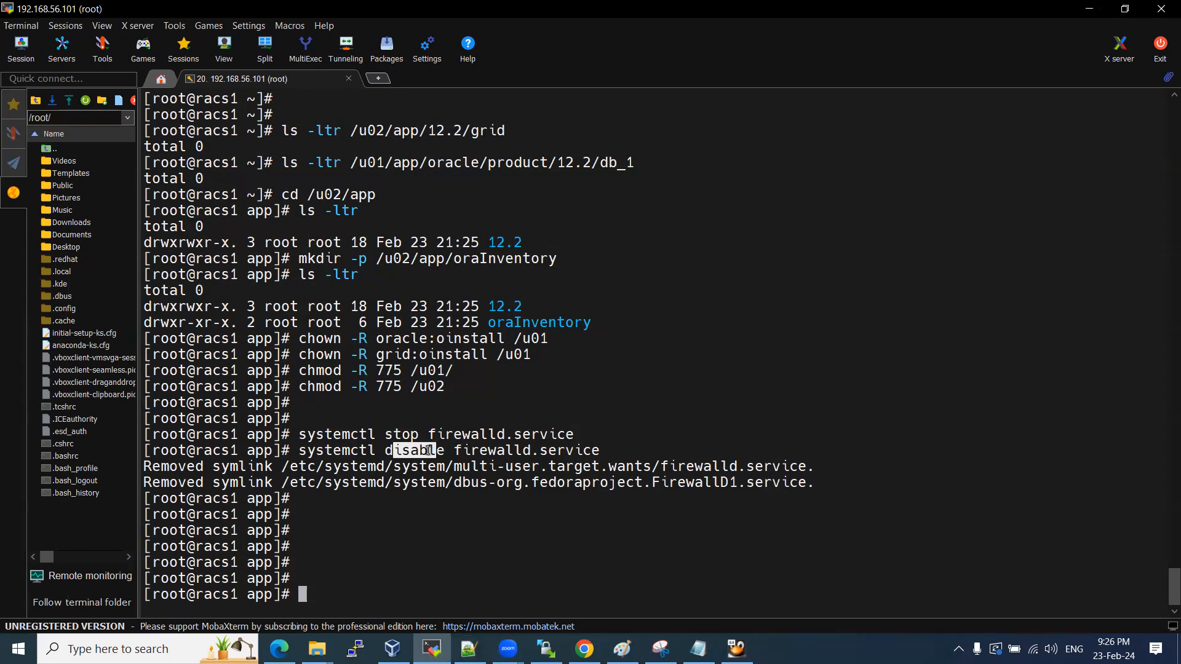
pyautogui.hotkey('alt', 'Tab')
pyautogui.scroll(-2, 273, 472)
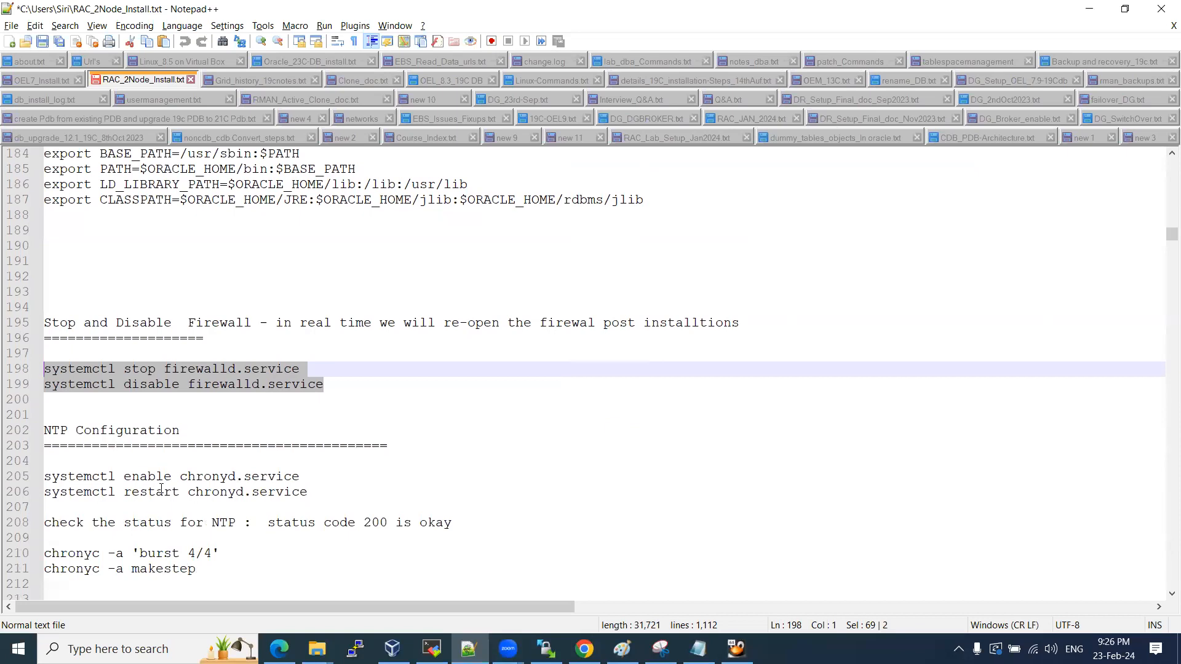
# Enable and restart chronyd using the commands copied from the notes.
pyautogui.moveTo(316, 494); pyautogui.dragTo(38, 477)
pyautogui.hotkey('ctrl', 'c')
pyautogui.hotkey('alt', 'Tab')
pyautogui.rightClick(422, 453)
pyautogui.press('Return')
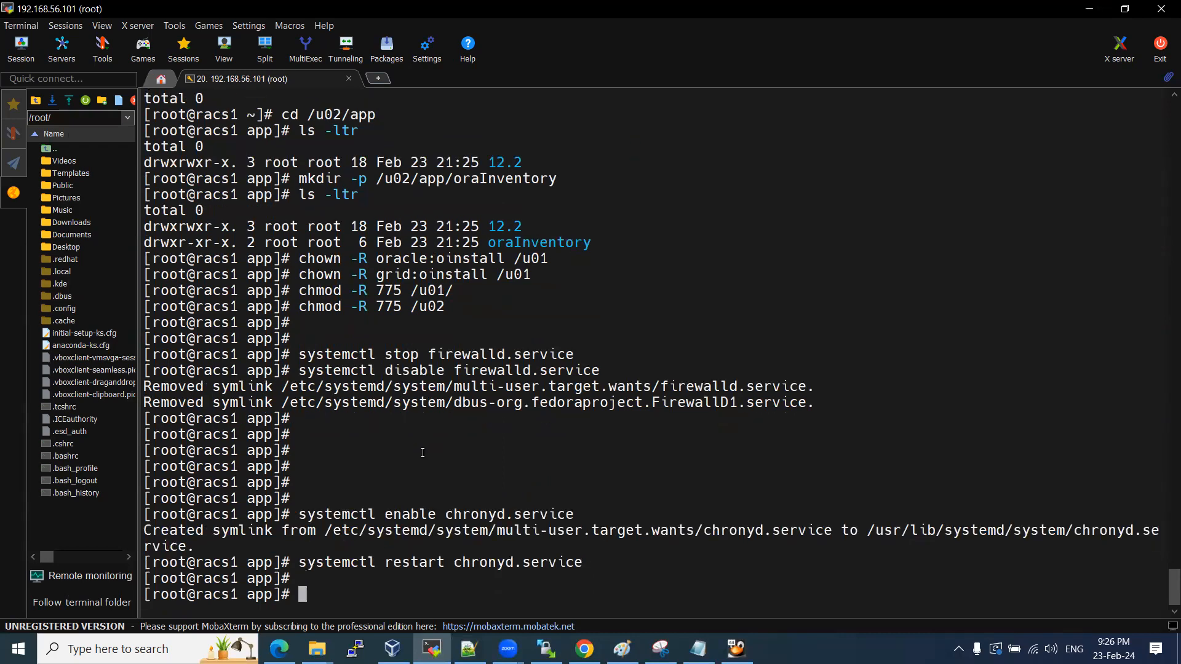
# Run chronyc burst 4/4 in the terminal, getting 200 OK.
pyautogui.hotkey('alt', 'Tab')
pyautogui.moveTo(220, 553); pyautogui.dragTo(31, 555)
pyautogui.hotkey('ctrl', 'c')
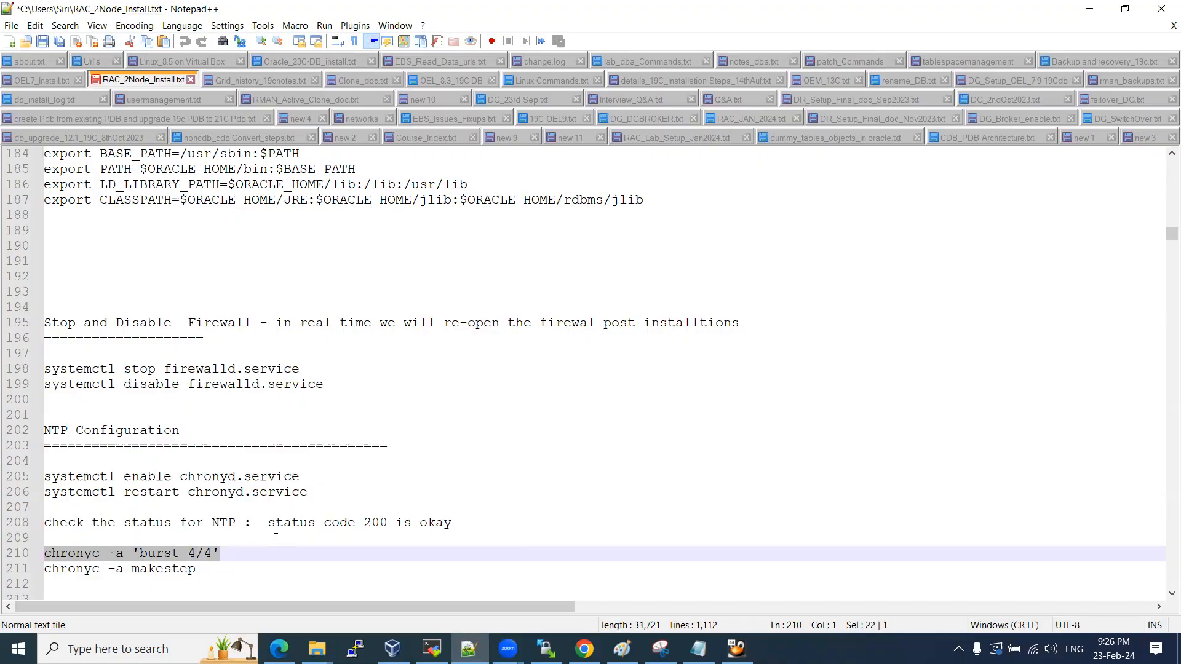
pyautogui.hotkey('alt', 'Tab')
pyautogui.rightClick(512, 457)
pyautogui.press('Return')
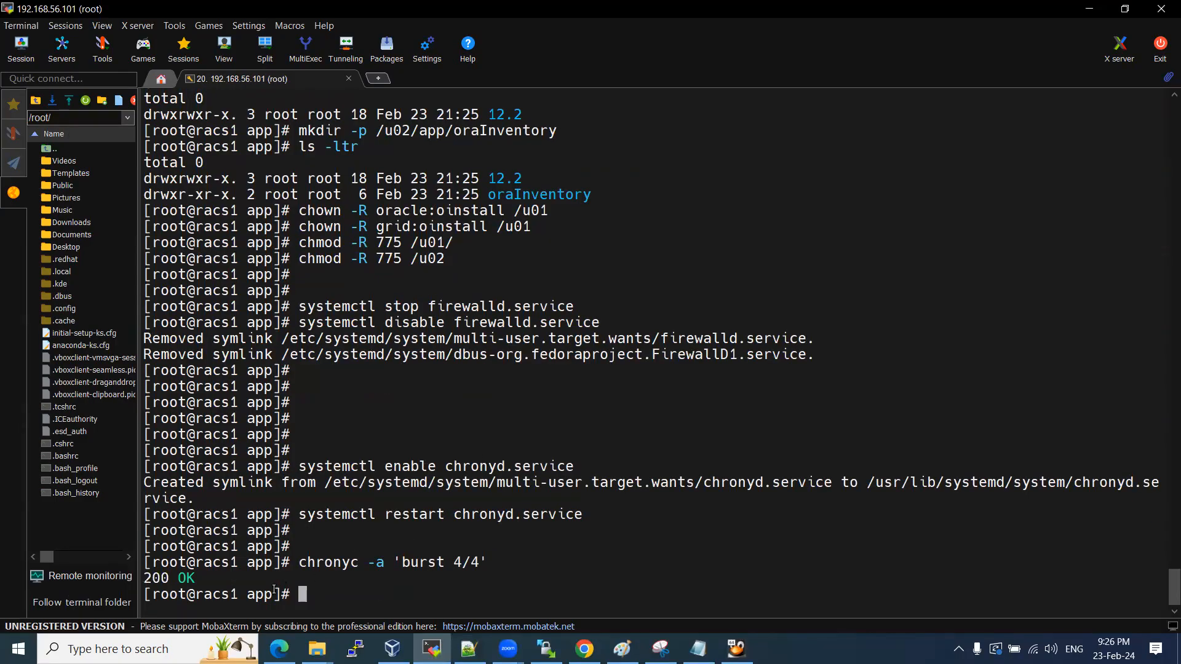
# Run chronyc makestep in the terminal, getting 200 OK.
pyautogui.hotkey('alt', 'Tab')
pyautogui.moveTo(199, 571); pyautogui.dragTo(40, 577)
pyautogui.hotkey('ctrl', 'c')
pyautogui.hotkey('alt', 'Tab')
pyautogui.rightClick(449, 467)
pyautogui.press('Return')
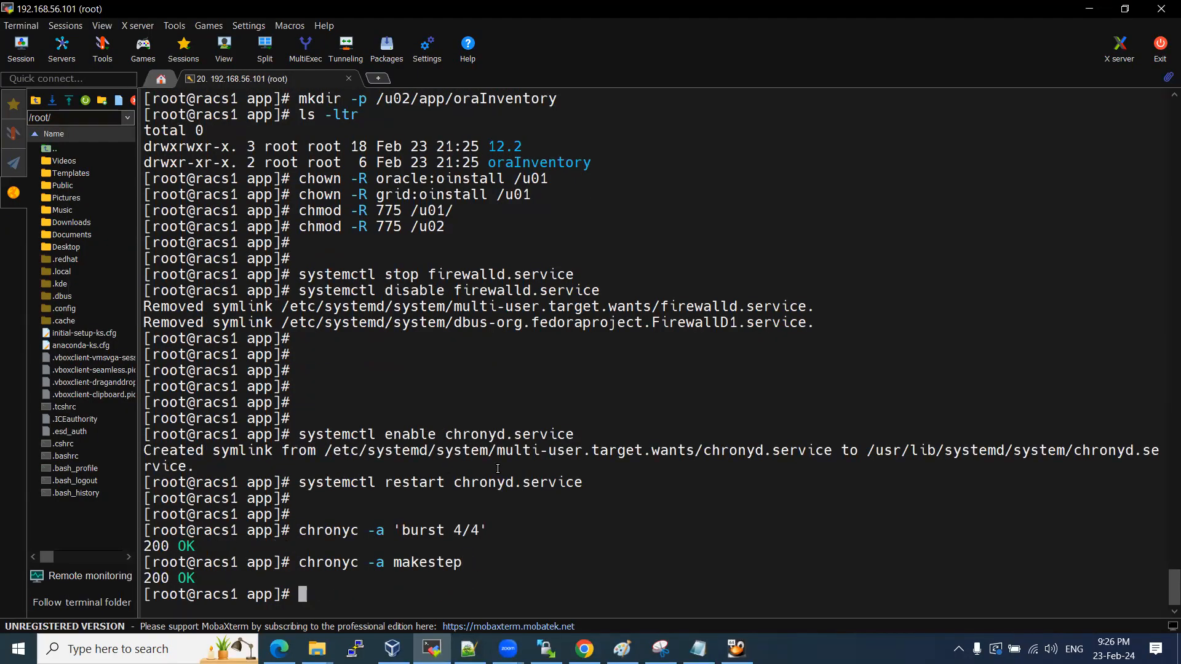
# Scroll the notes to the DNS configuration section and place the cursor on blank line 213.
pyautogui.hotkey('alt', 'Tab')
pyautogui.scroll(-3, 377, 409)
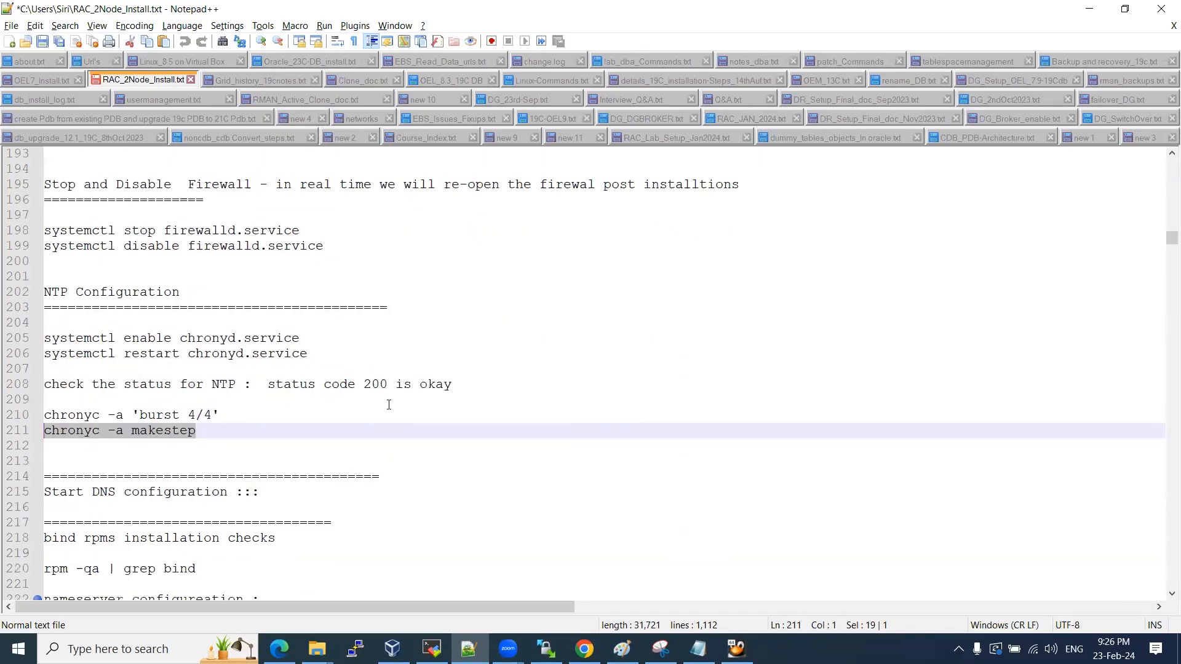
pyautogui.scroll(-2, 389, 404)
pyautogui.moveTo(60, 400); pyautogui.dragTo(300, 529)
pyautogui.click(326, 478)
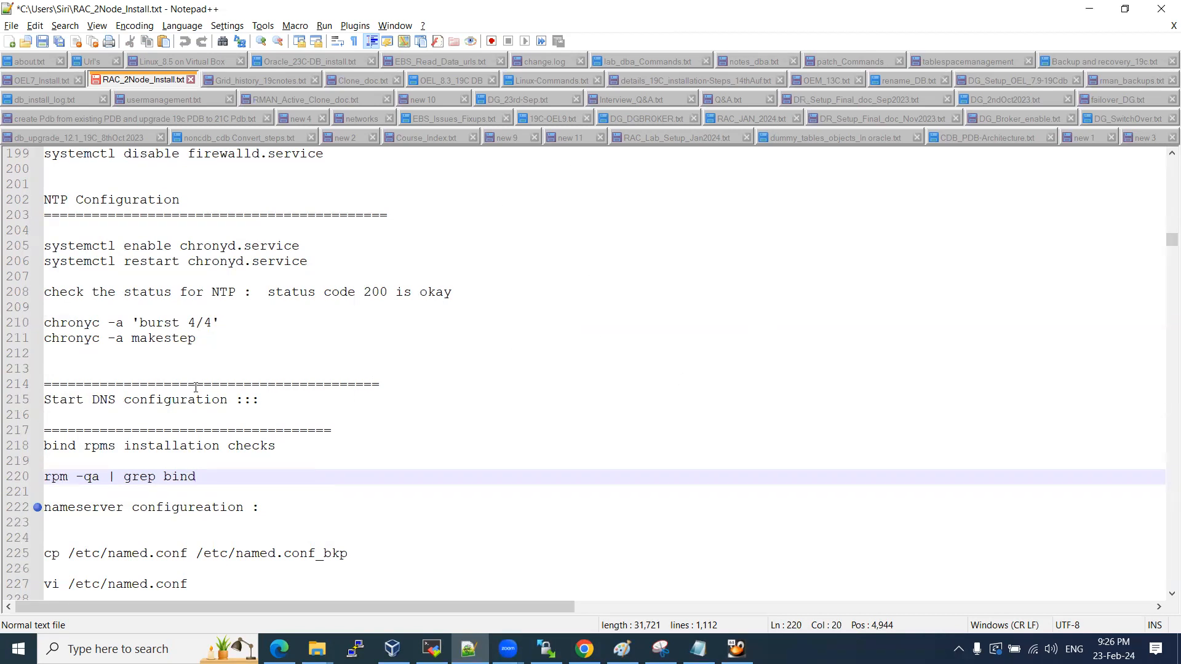
pyautogui.click(231, 374)
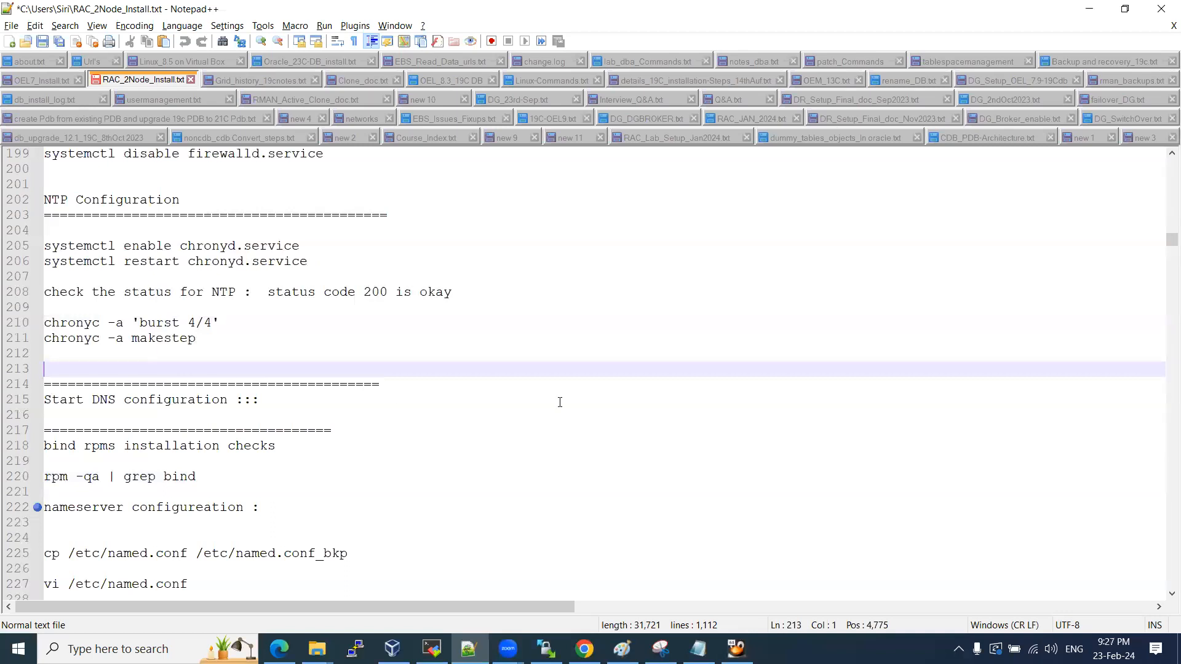